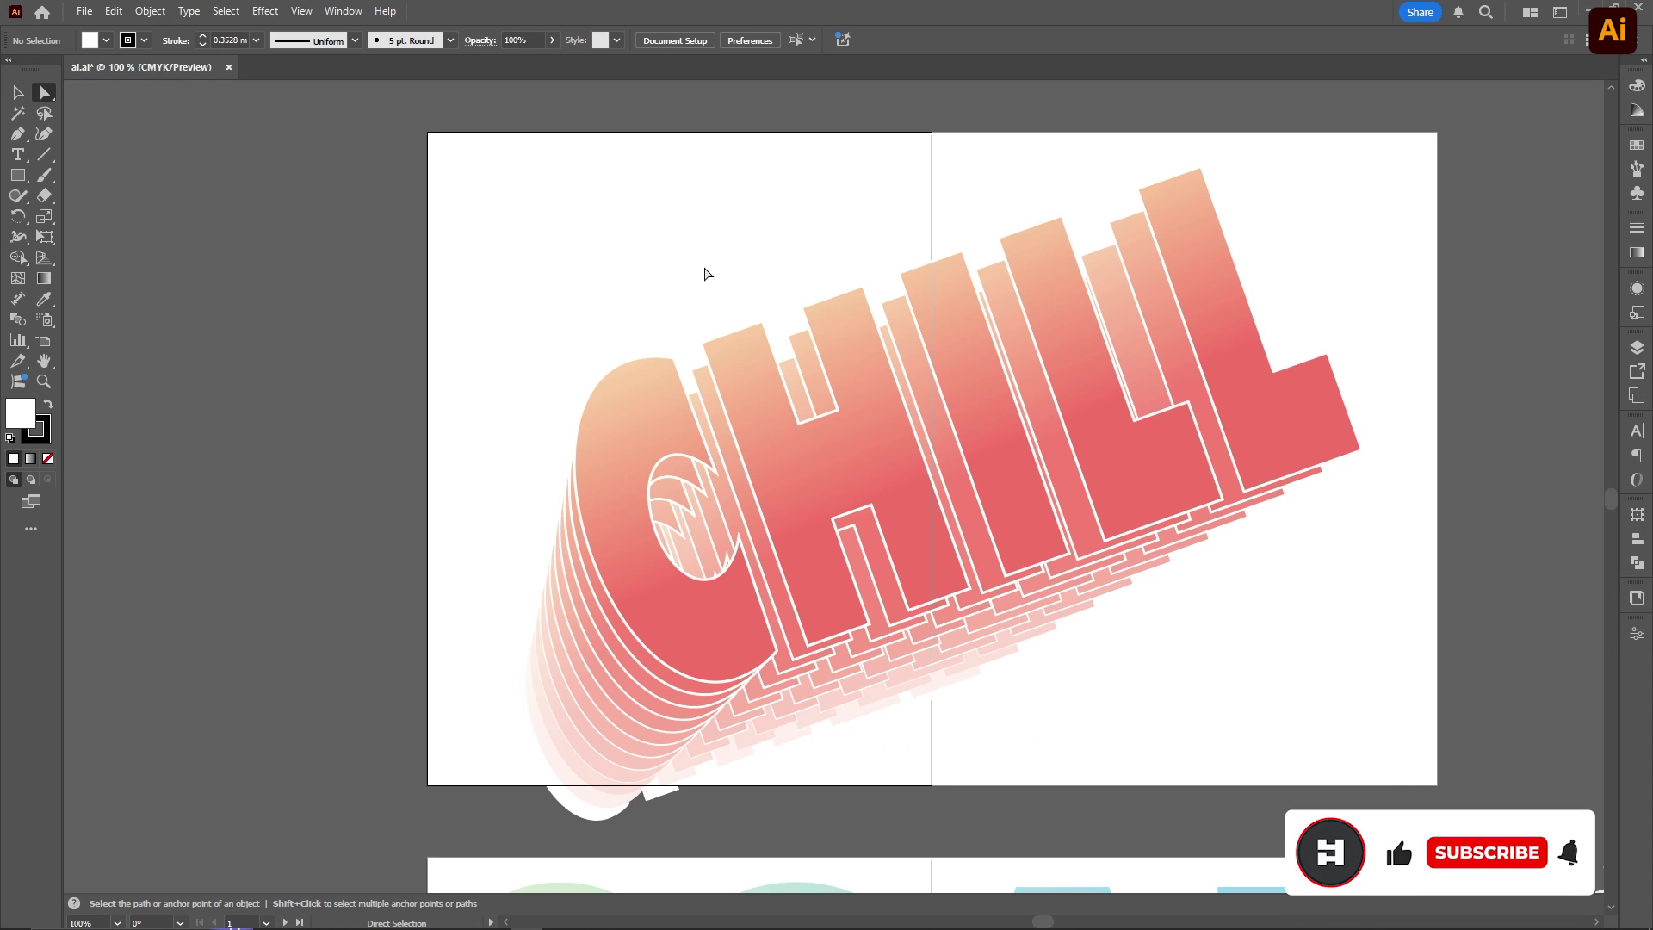
Step: Drag the front CHILL inside the isolated blend so the blend trails at a new angle
key("v")
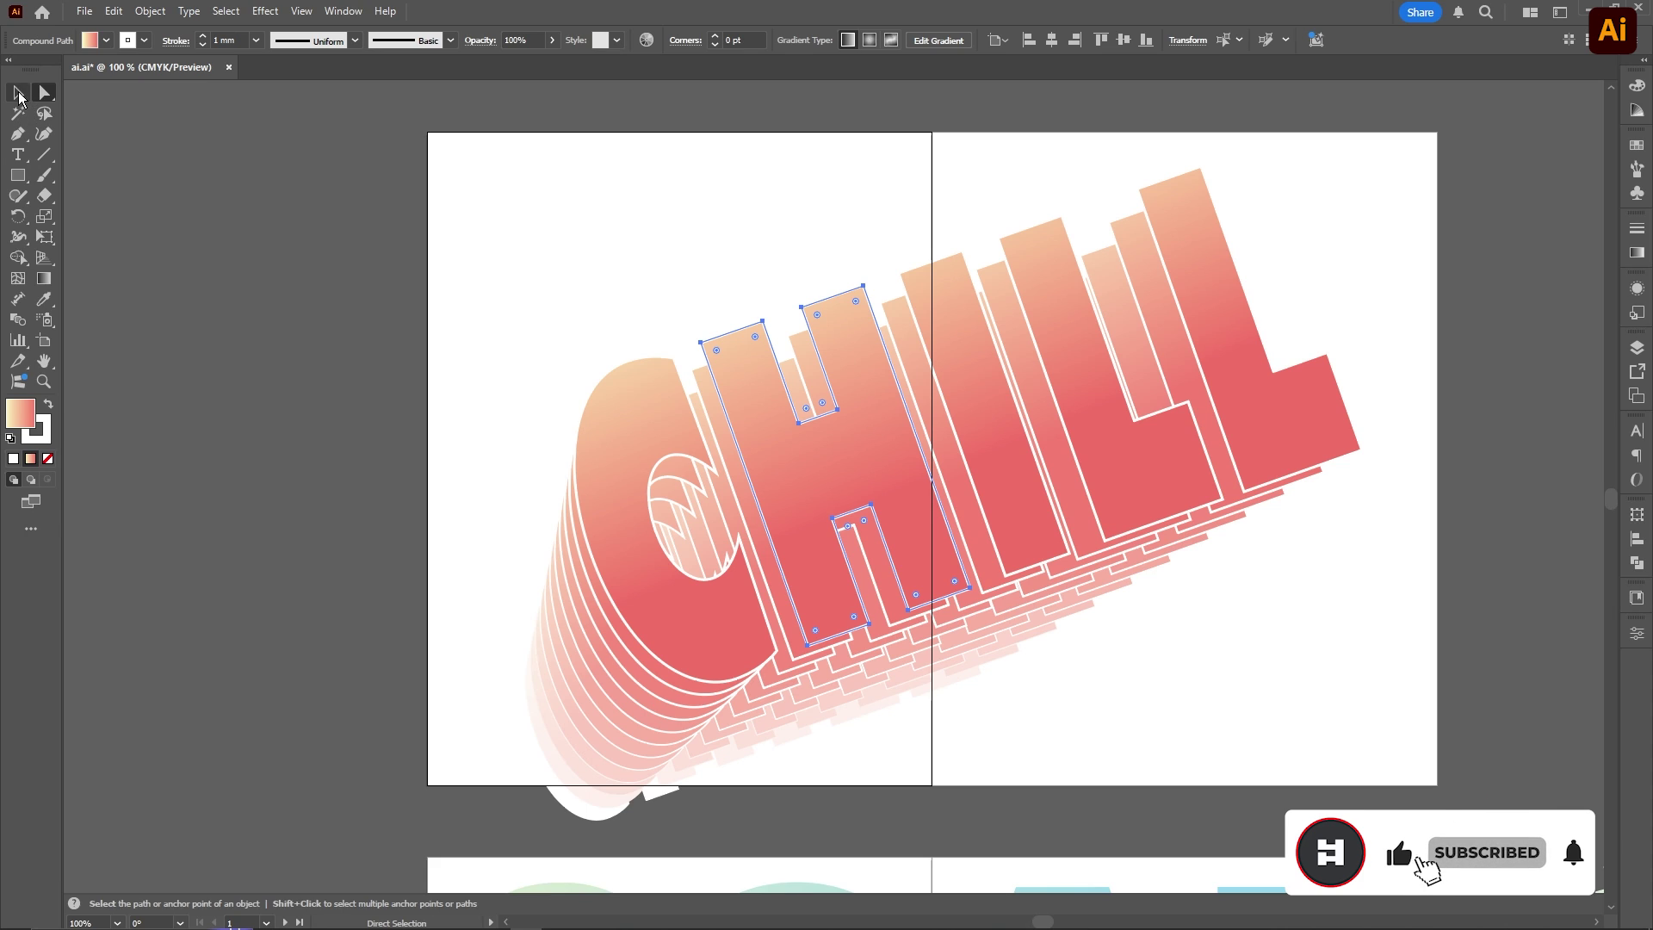
double_click(814, 394)
left_click_drag(849, 478, 303, 857)
left_click_drag(713, 711, 649, 687)
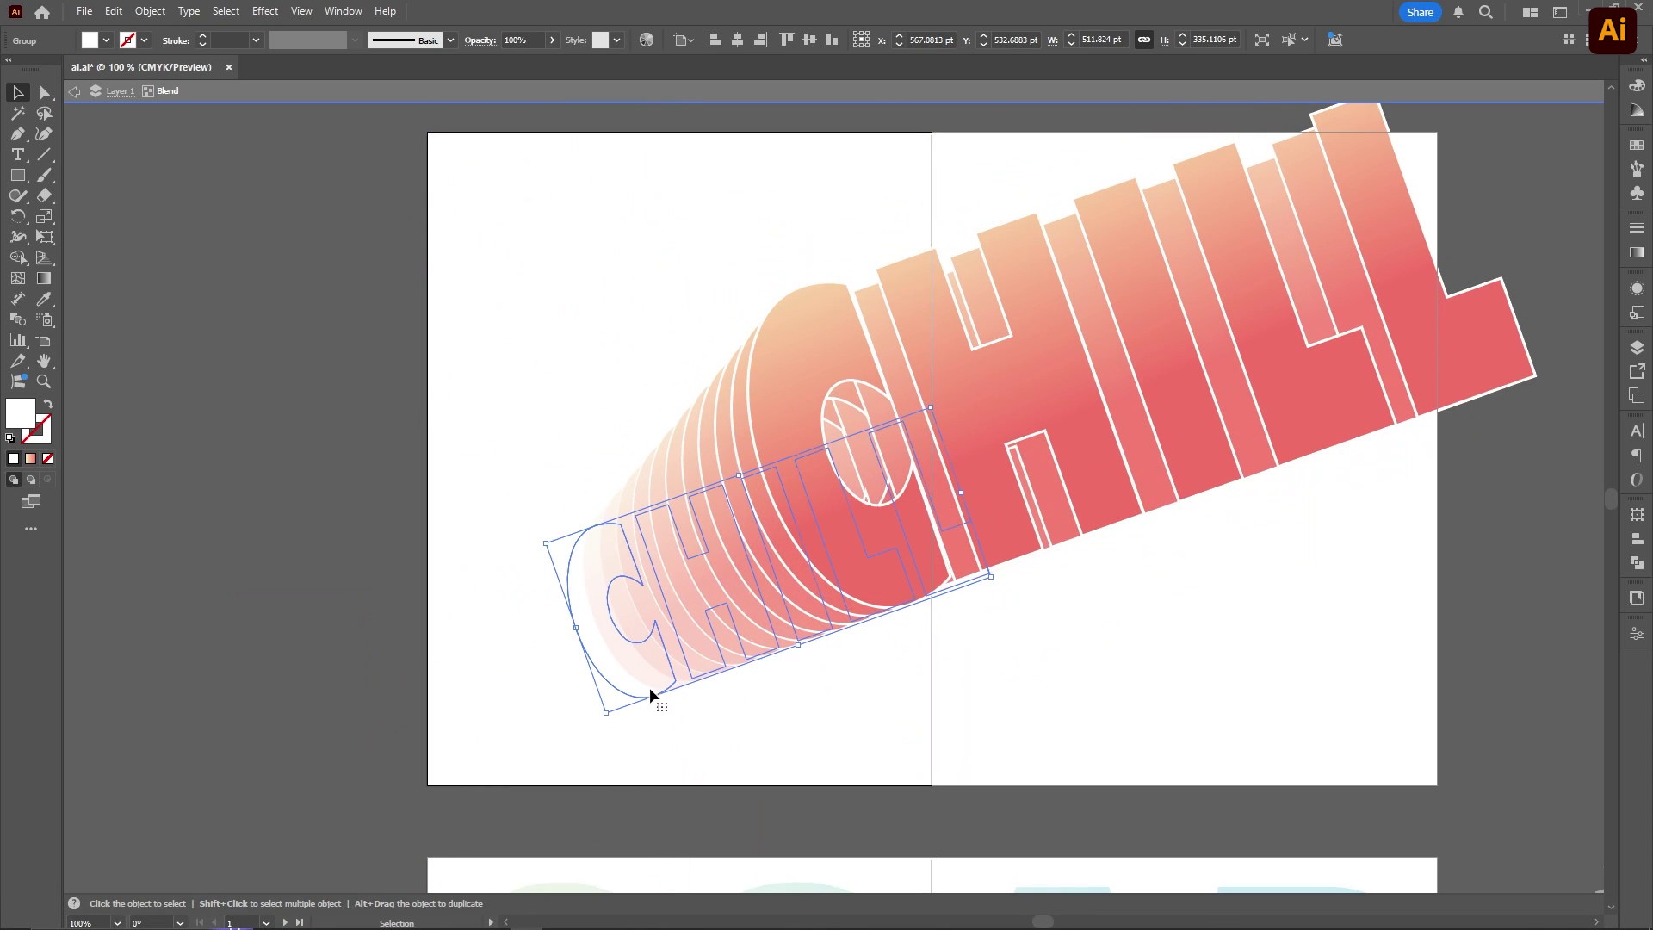
left_click(1165, 582)
Step: Create a new 8.5 × 11 in portrait document in inches with 2 artboards
key("ctrl+n")
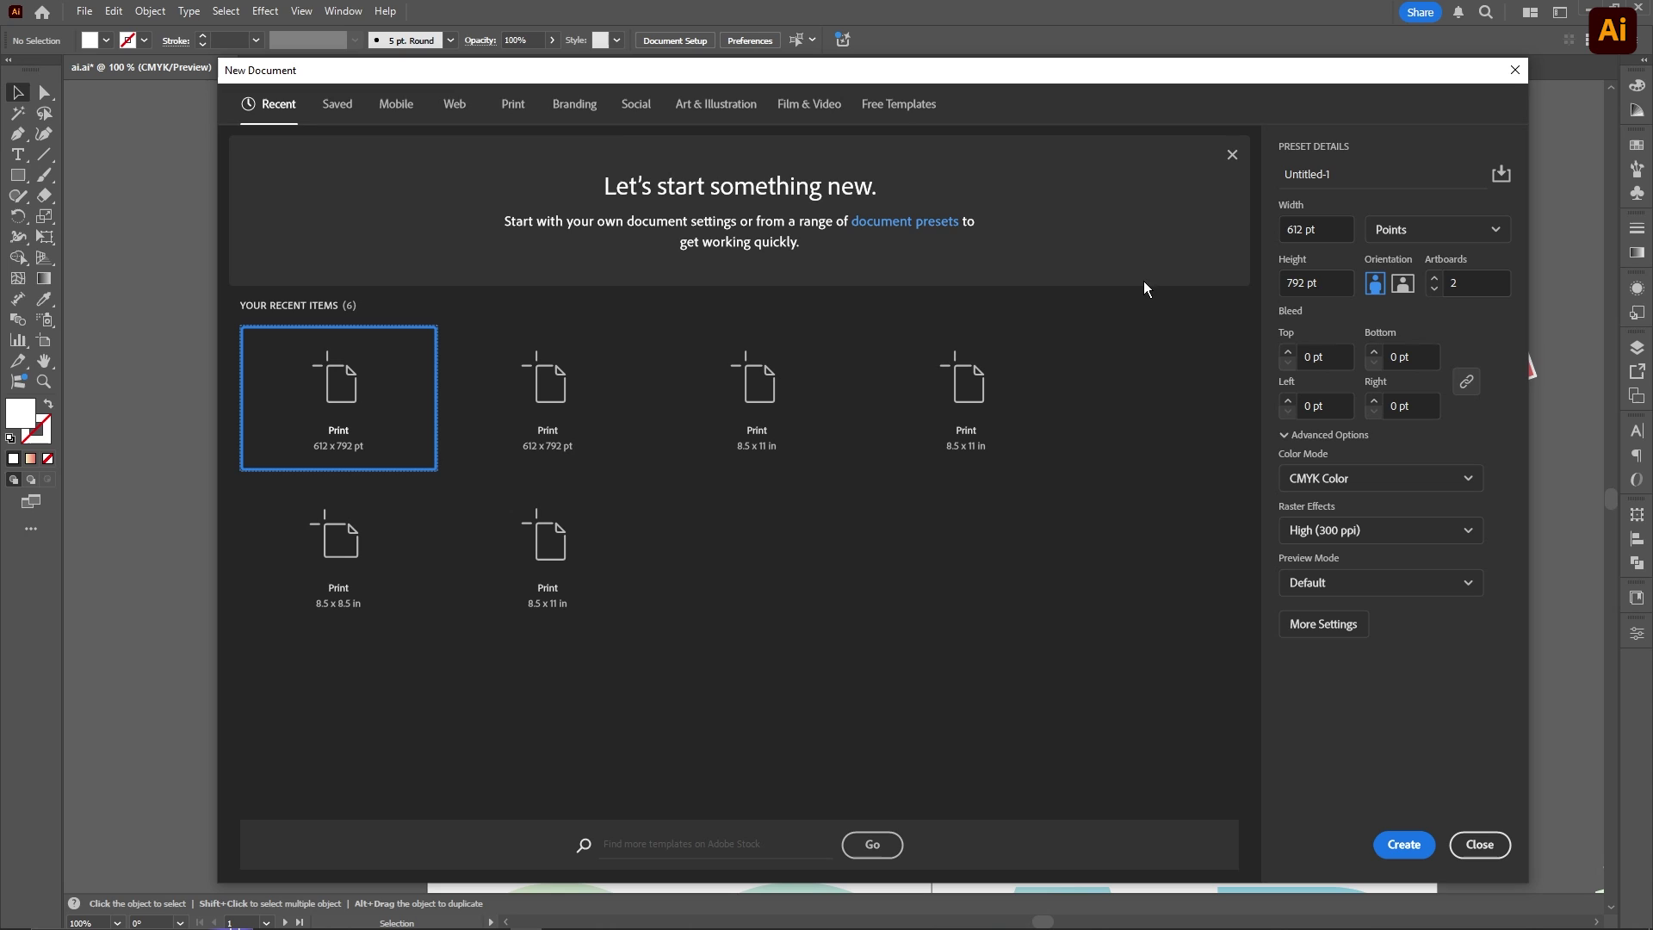
left_click(1436, 229)
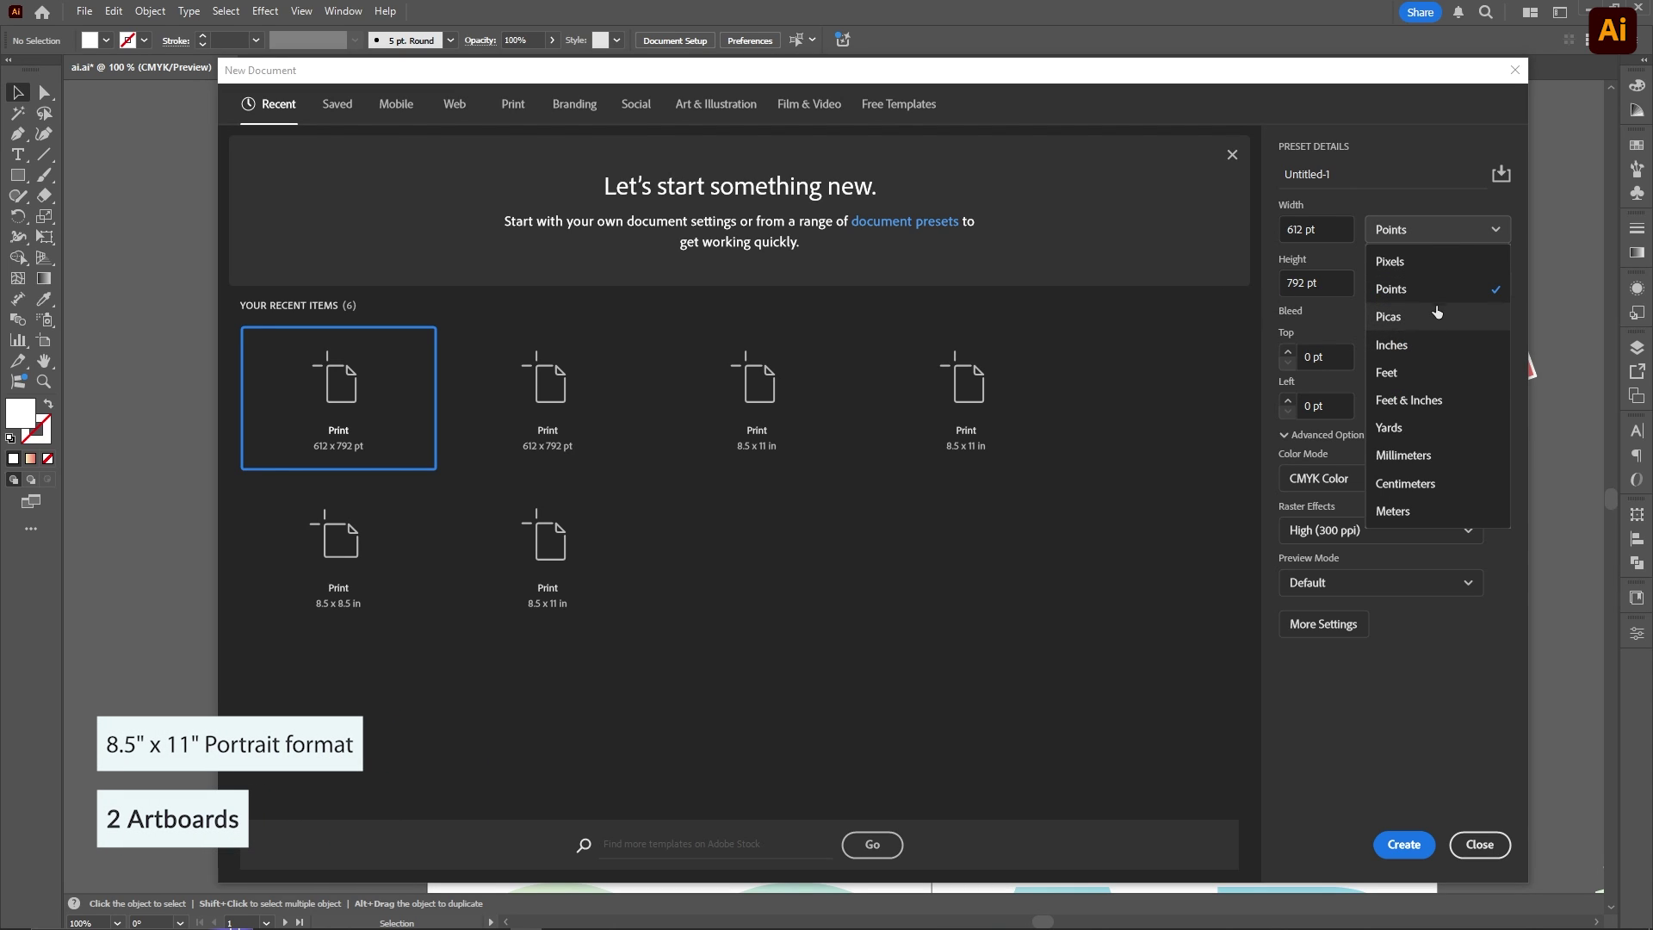
left_click(1435, 345)
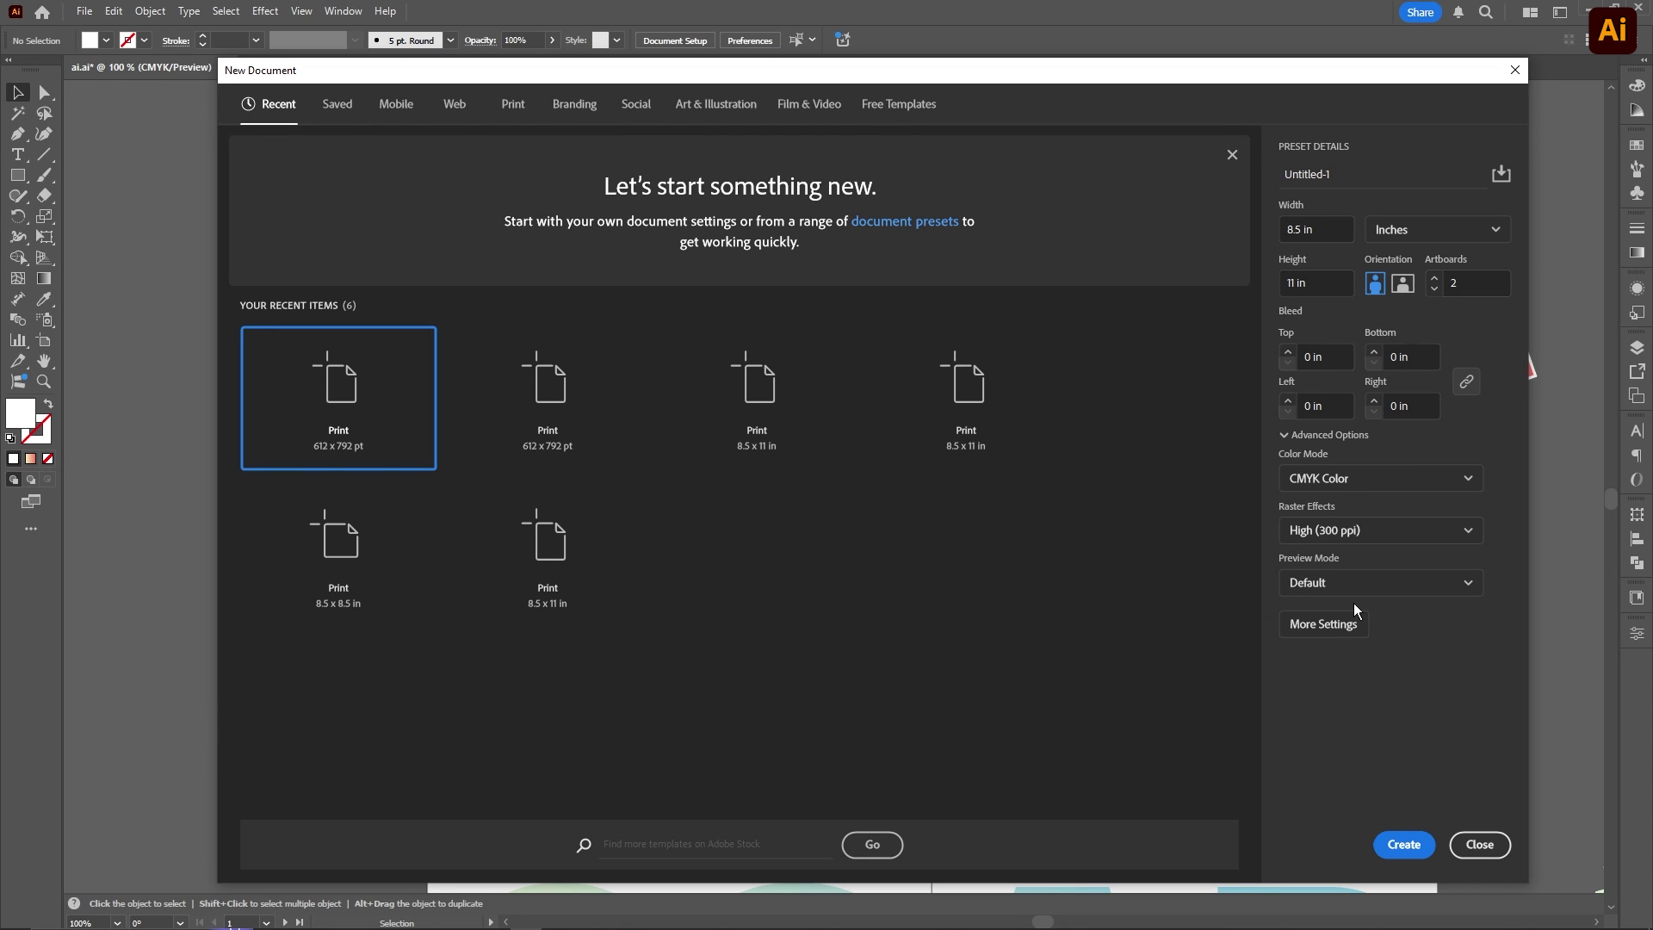
left_click(1404, 846)
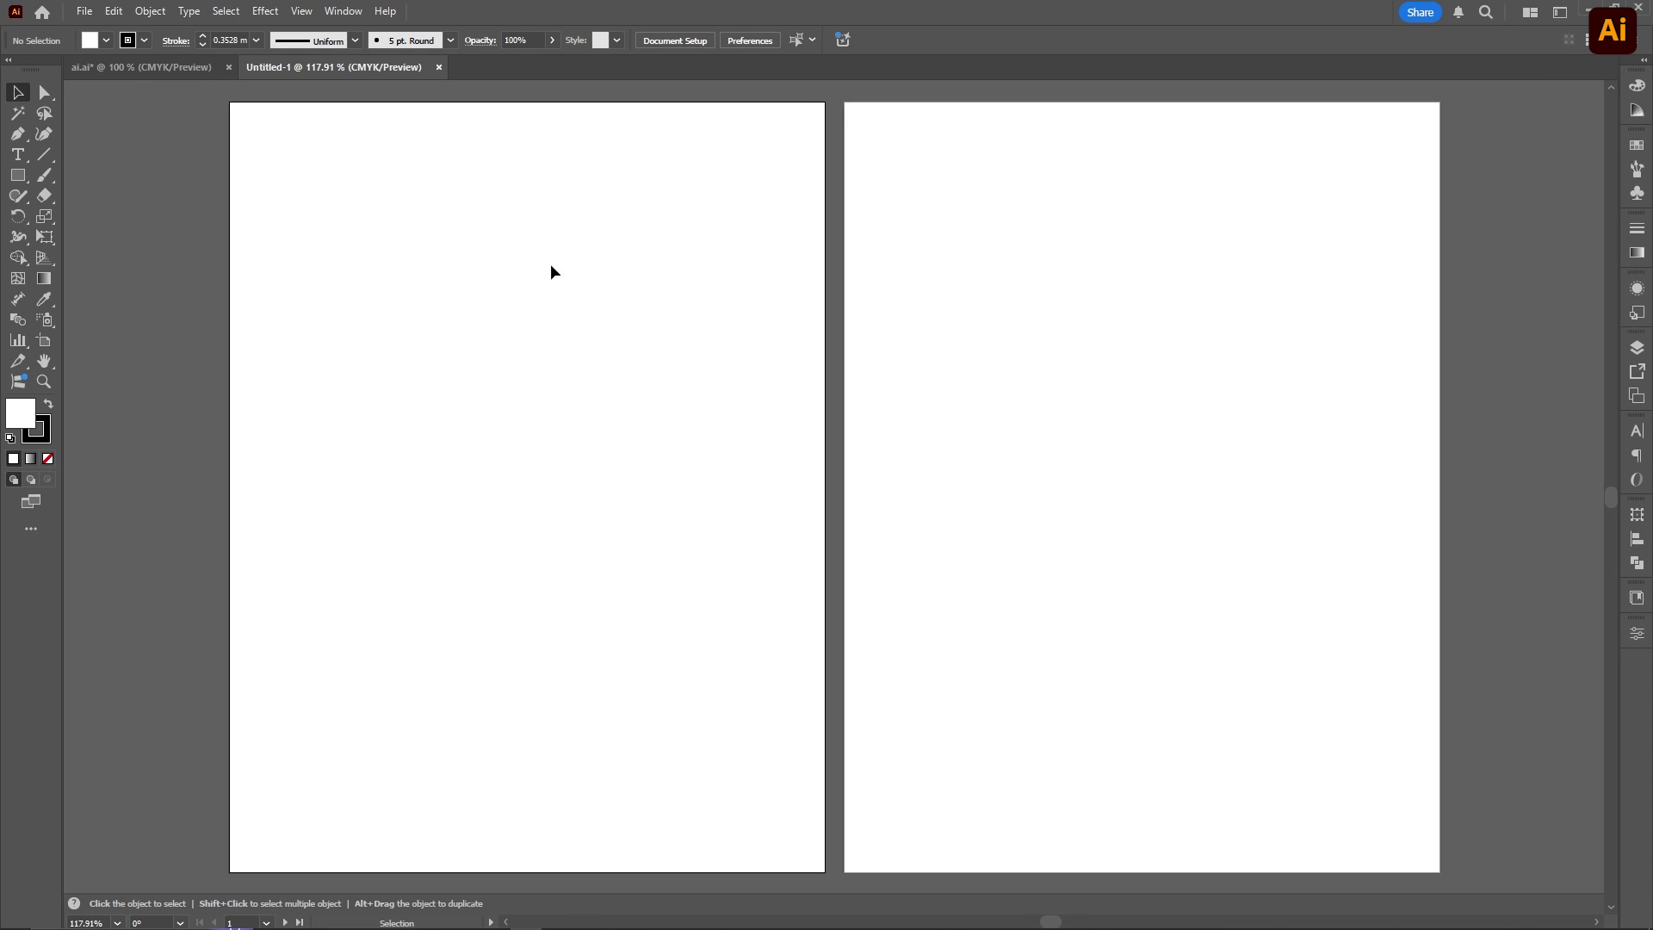
Step: Slide Artboard 2 flush against Artboard 1 so its X position is 12.75 in
left_click(53, 338)
left_click(1007, 410)
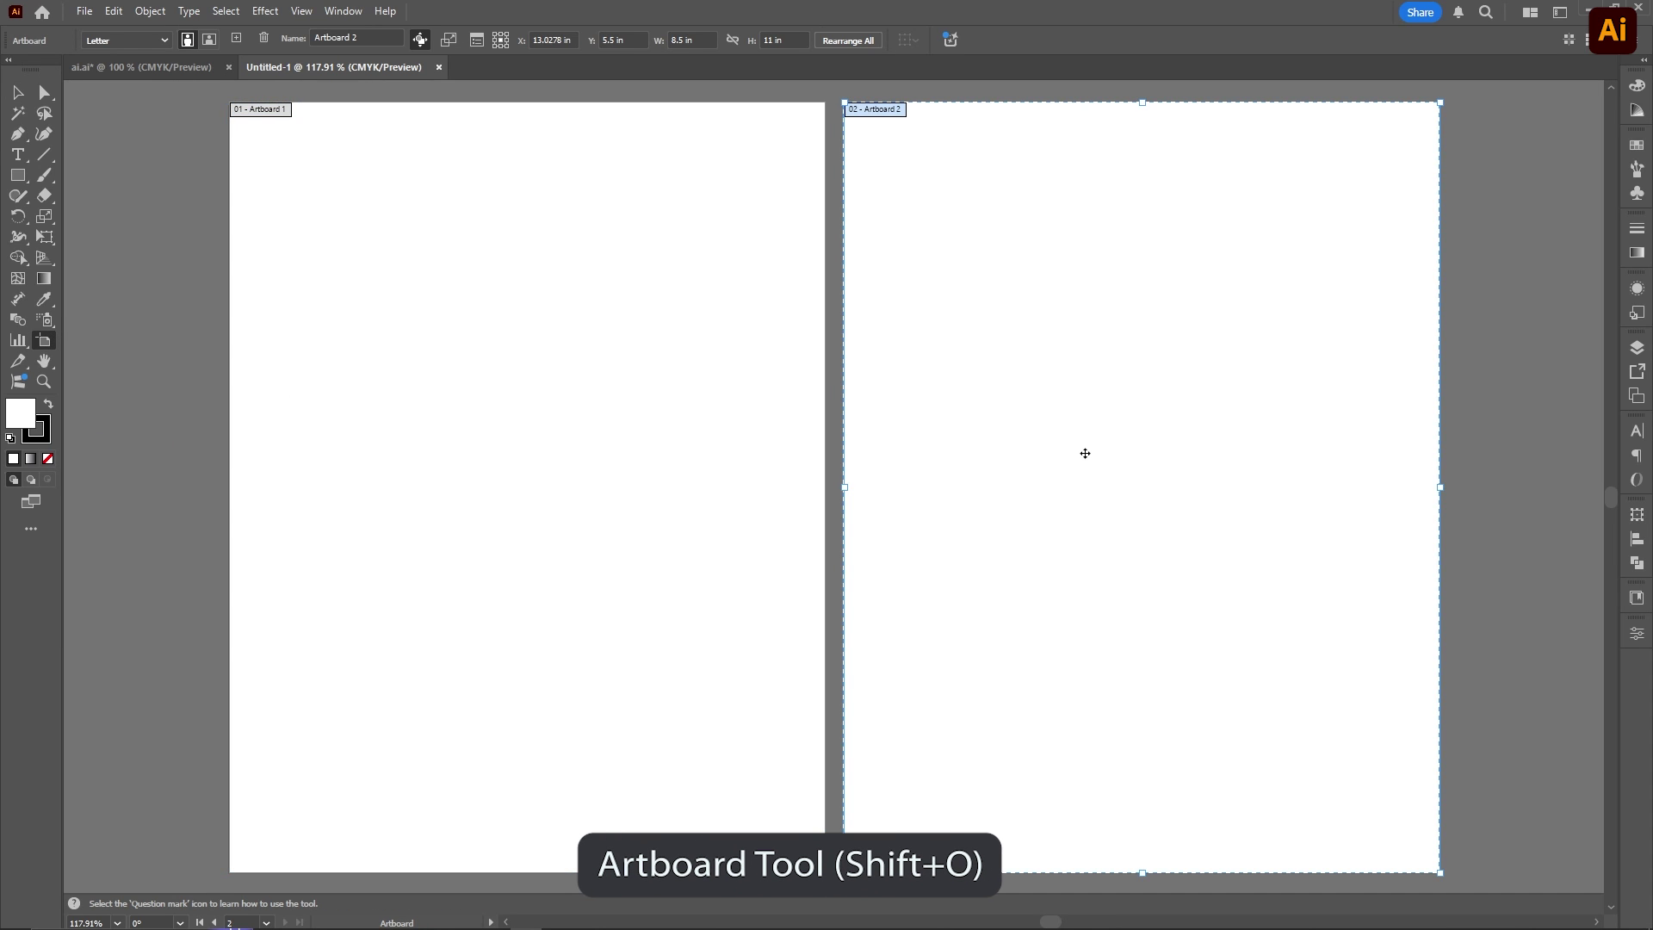
left_click_drag(1086, 452, 1067, 453)
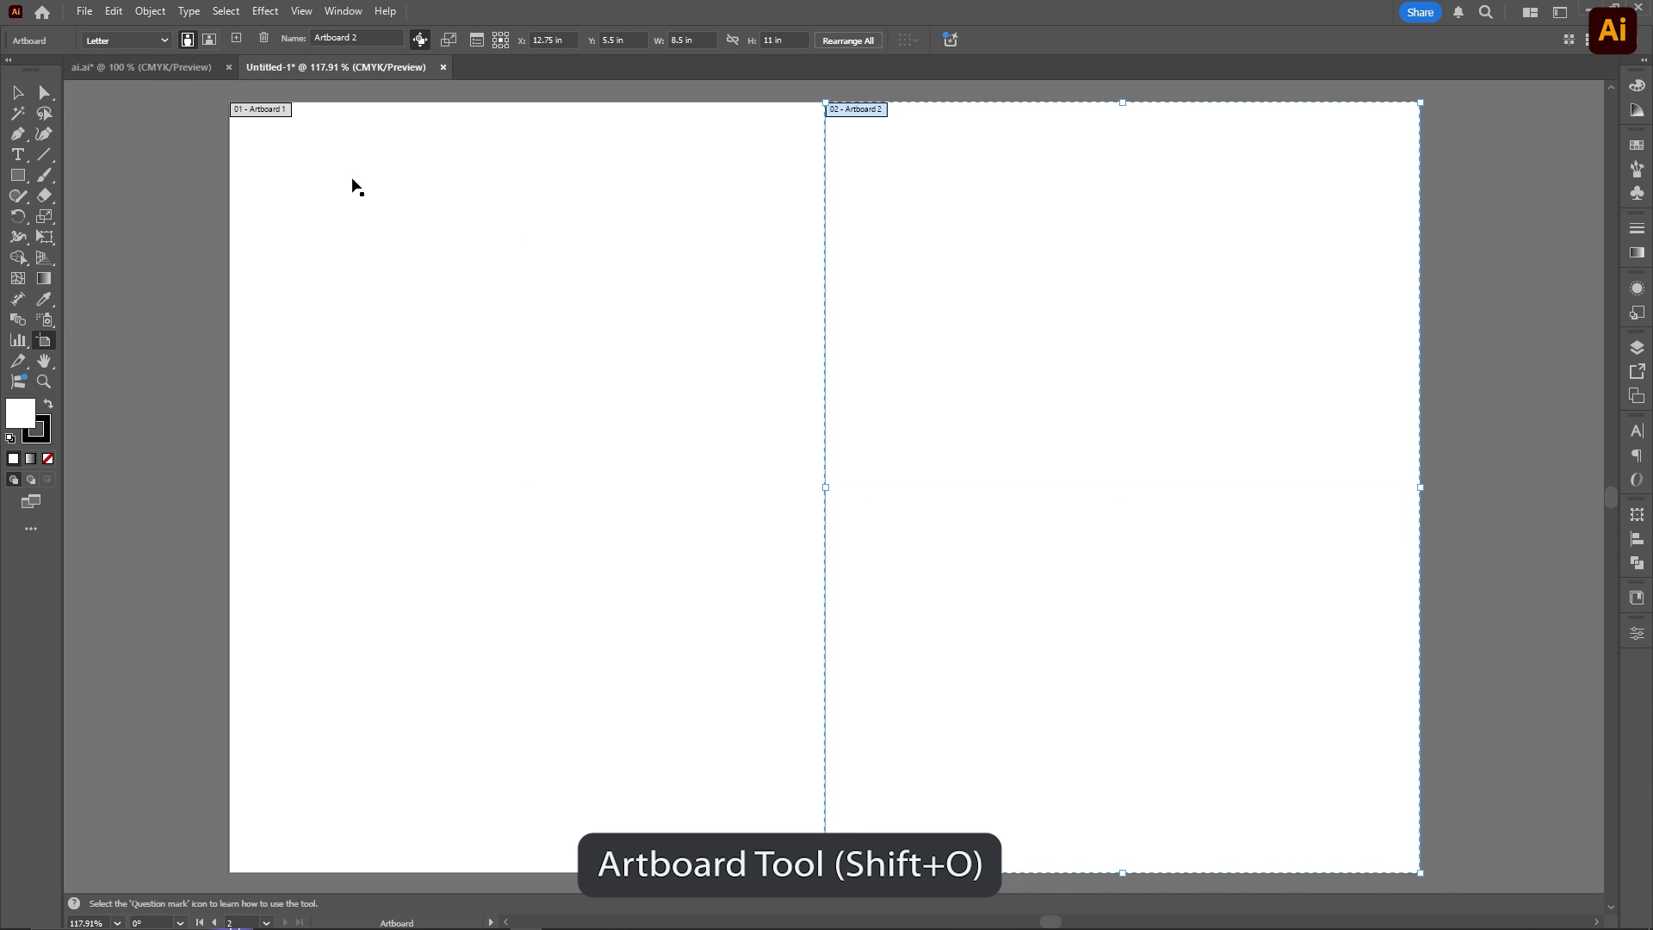
left_click(26, 94)
scroll(909, 421, "down", 1)
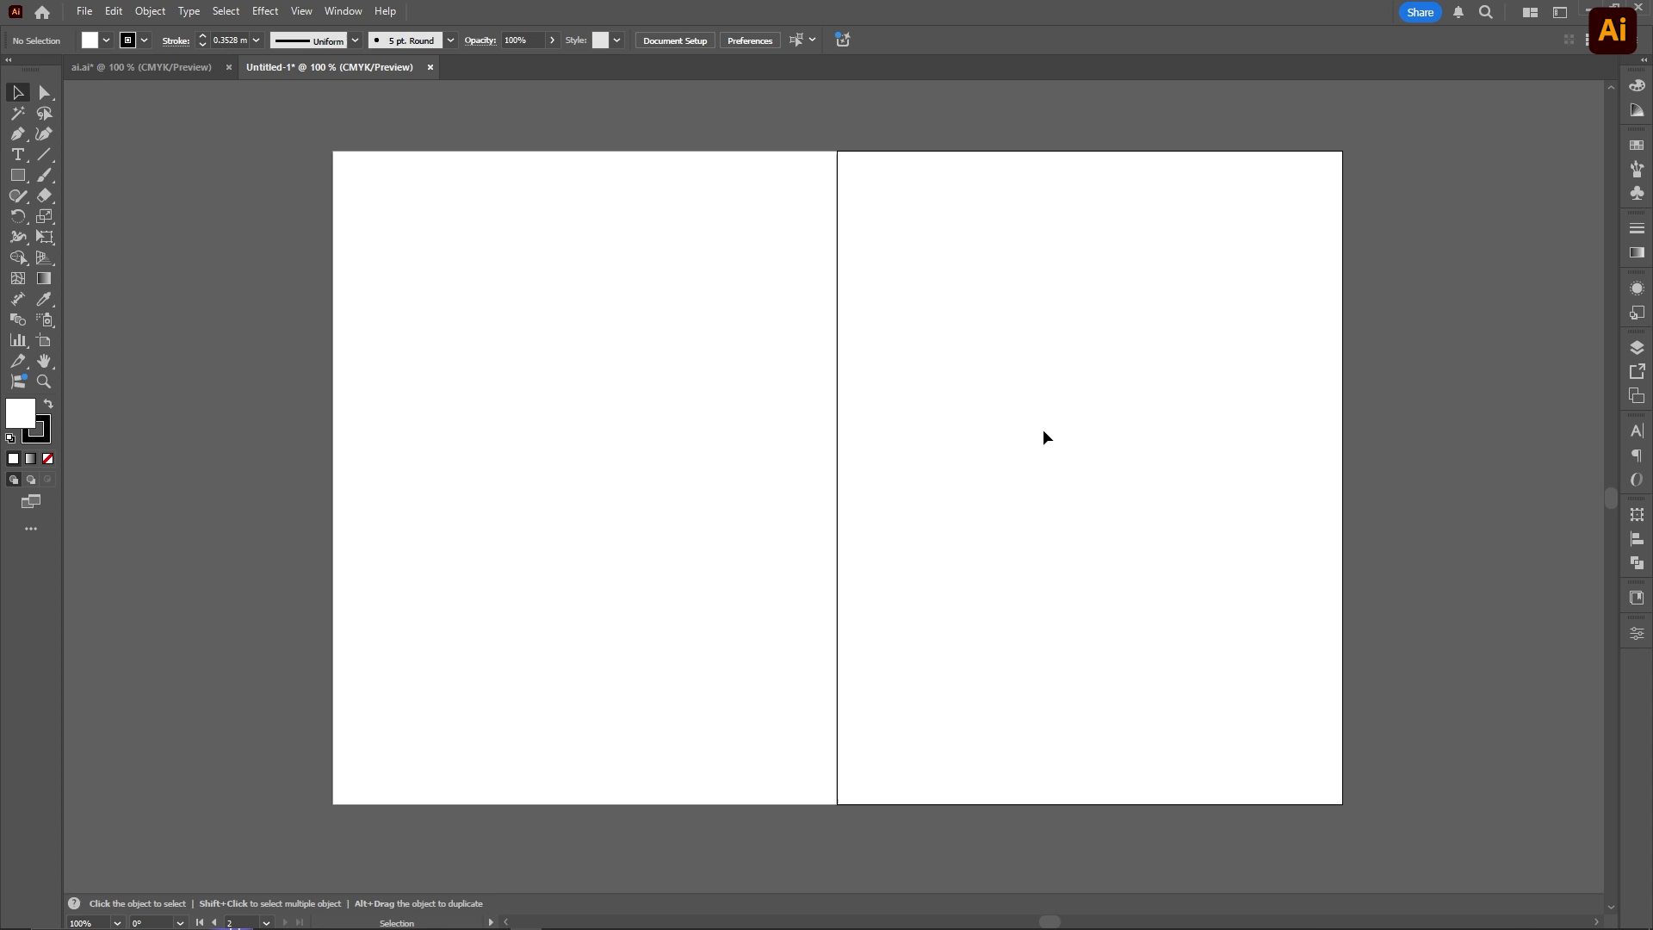
Step: Draw a text box on the left page and type JULY
left_click(20, 158)
left_click_drag(506, 292, 723, 332)
type("JULY")
key("Escape")
left_click(619, 229)
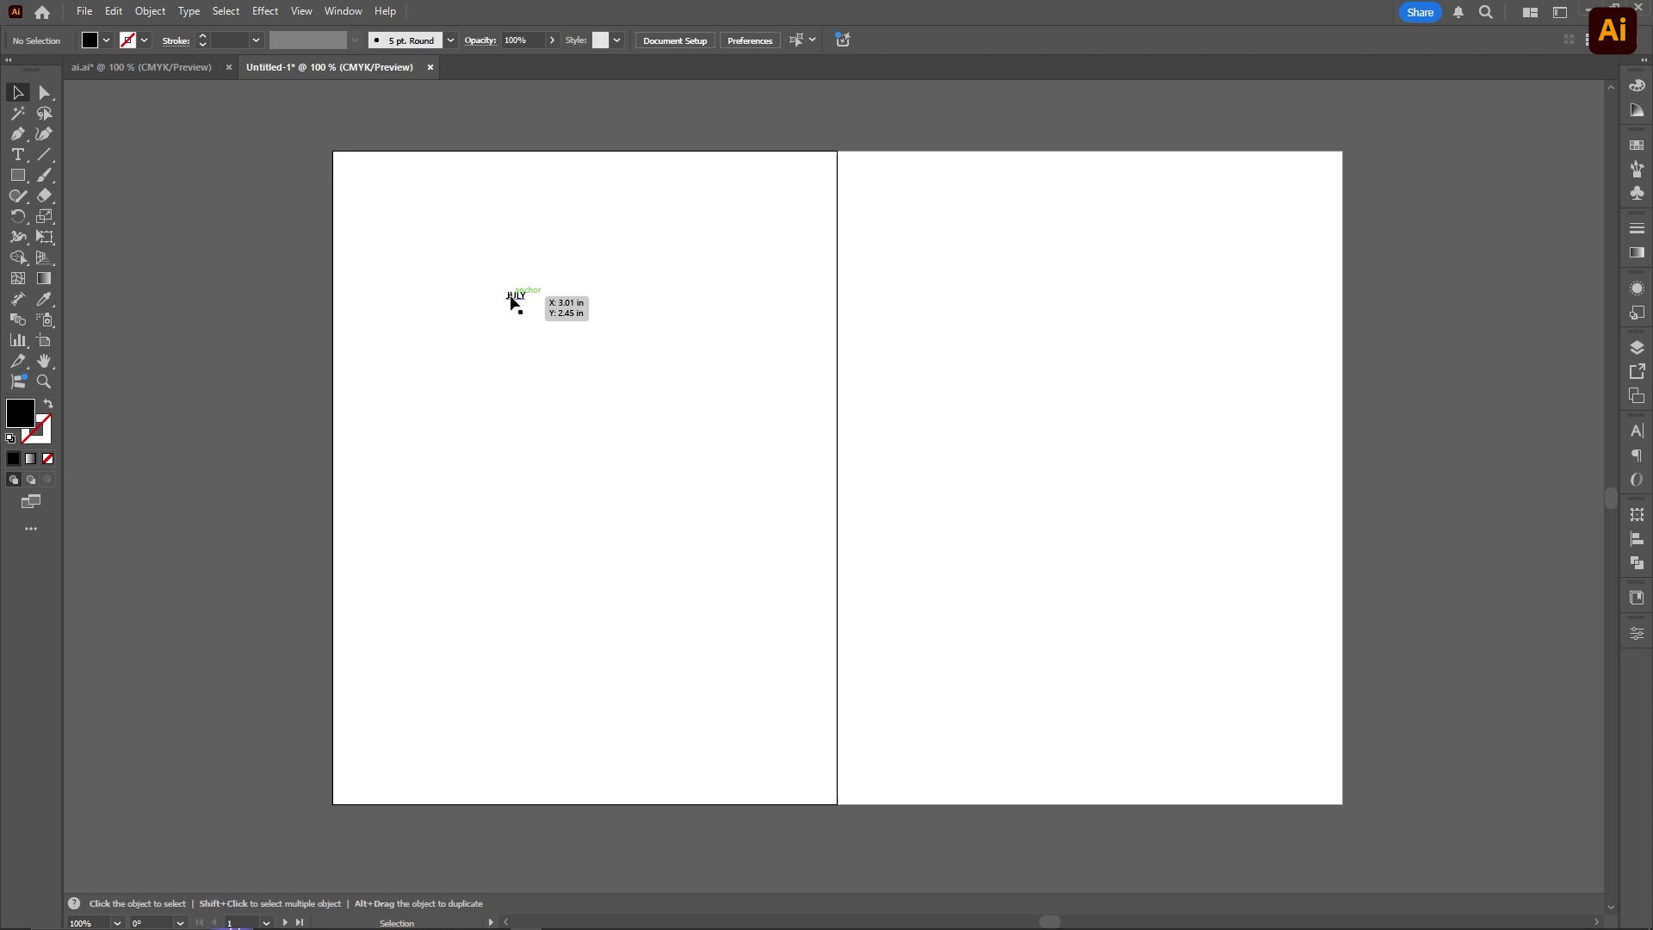
Step: Set all the JULY text in Futura PT Extra Bold
left_click(516, 298)
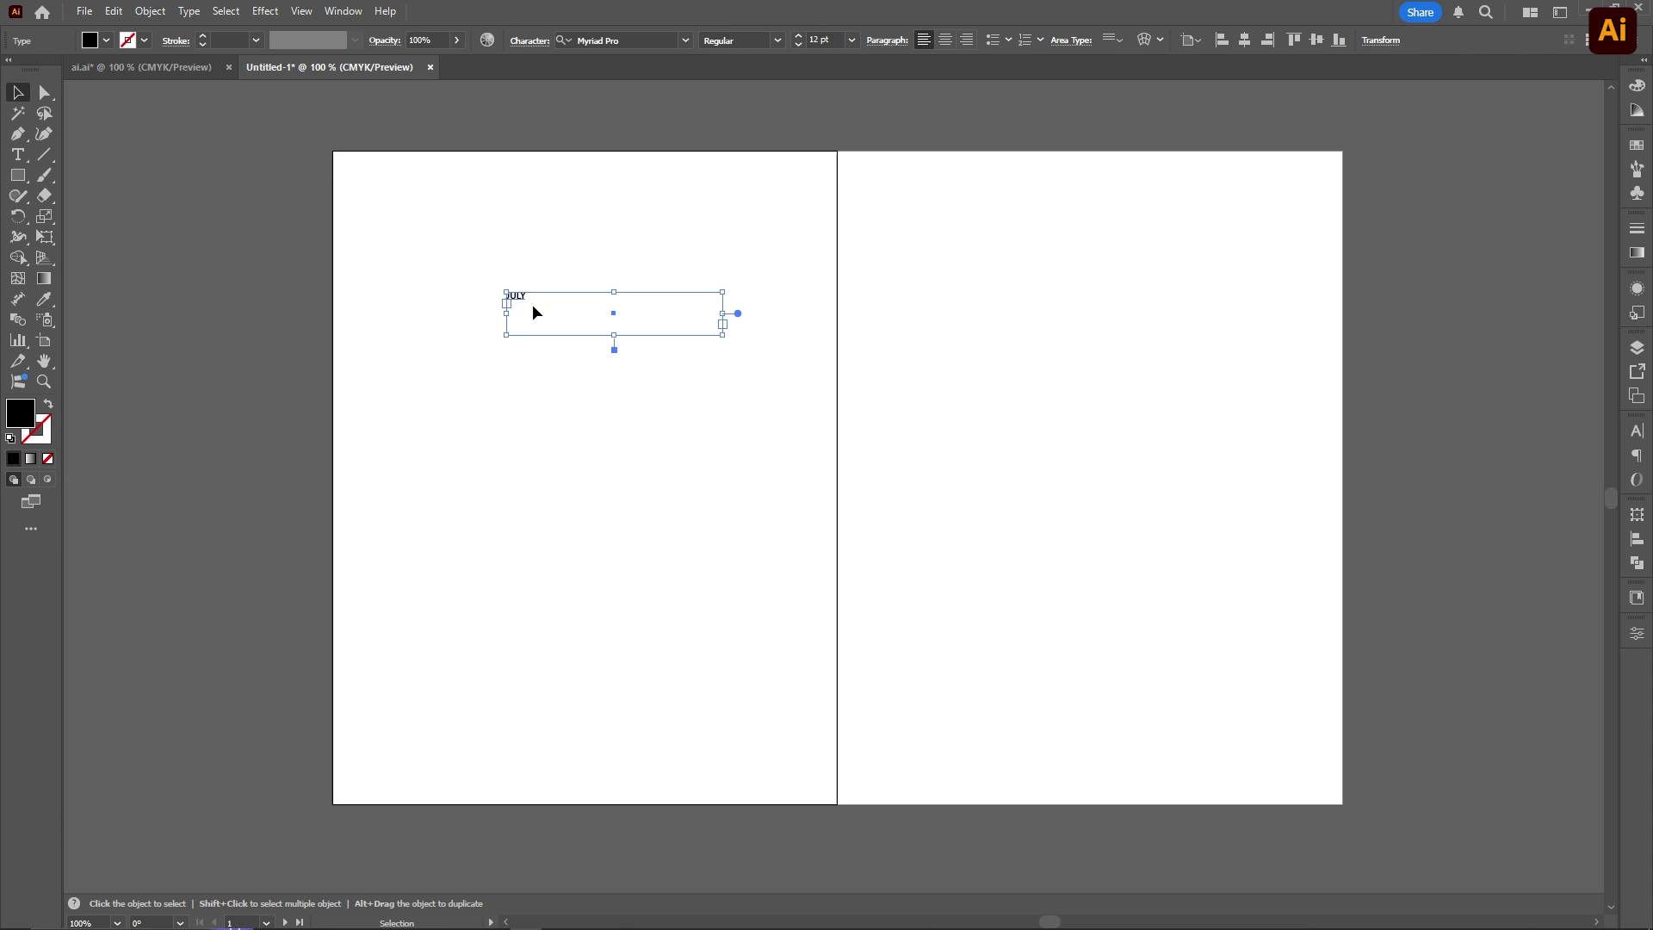
double_click(516, 299)
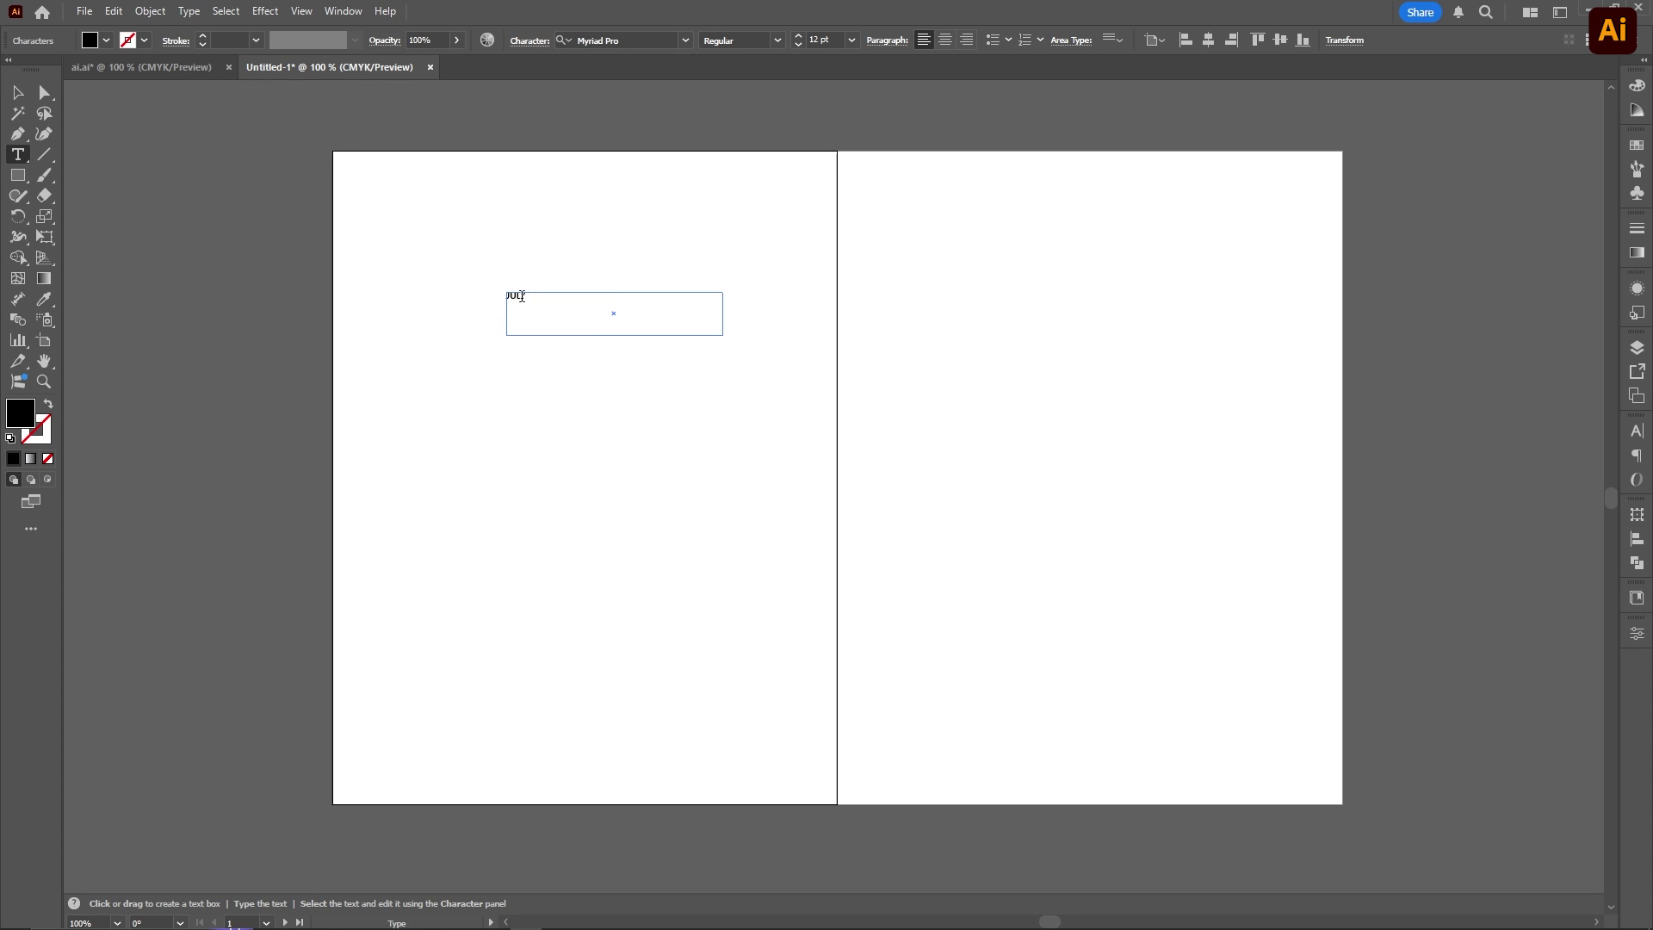
key("ctrl+a")
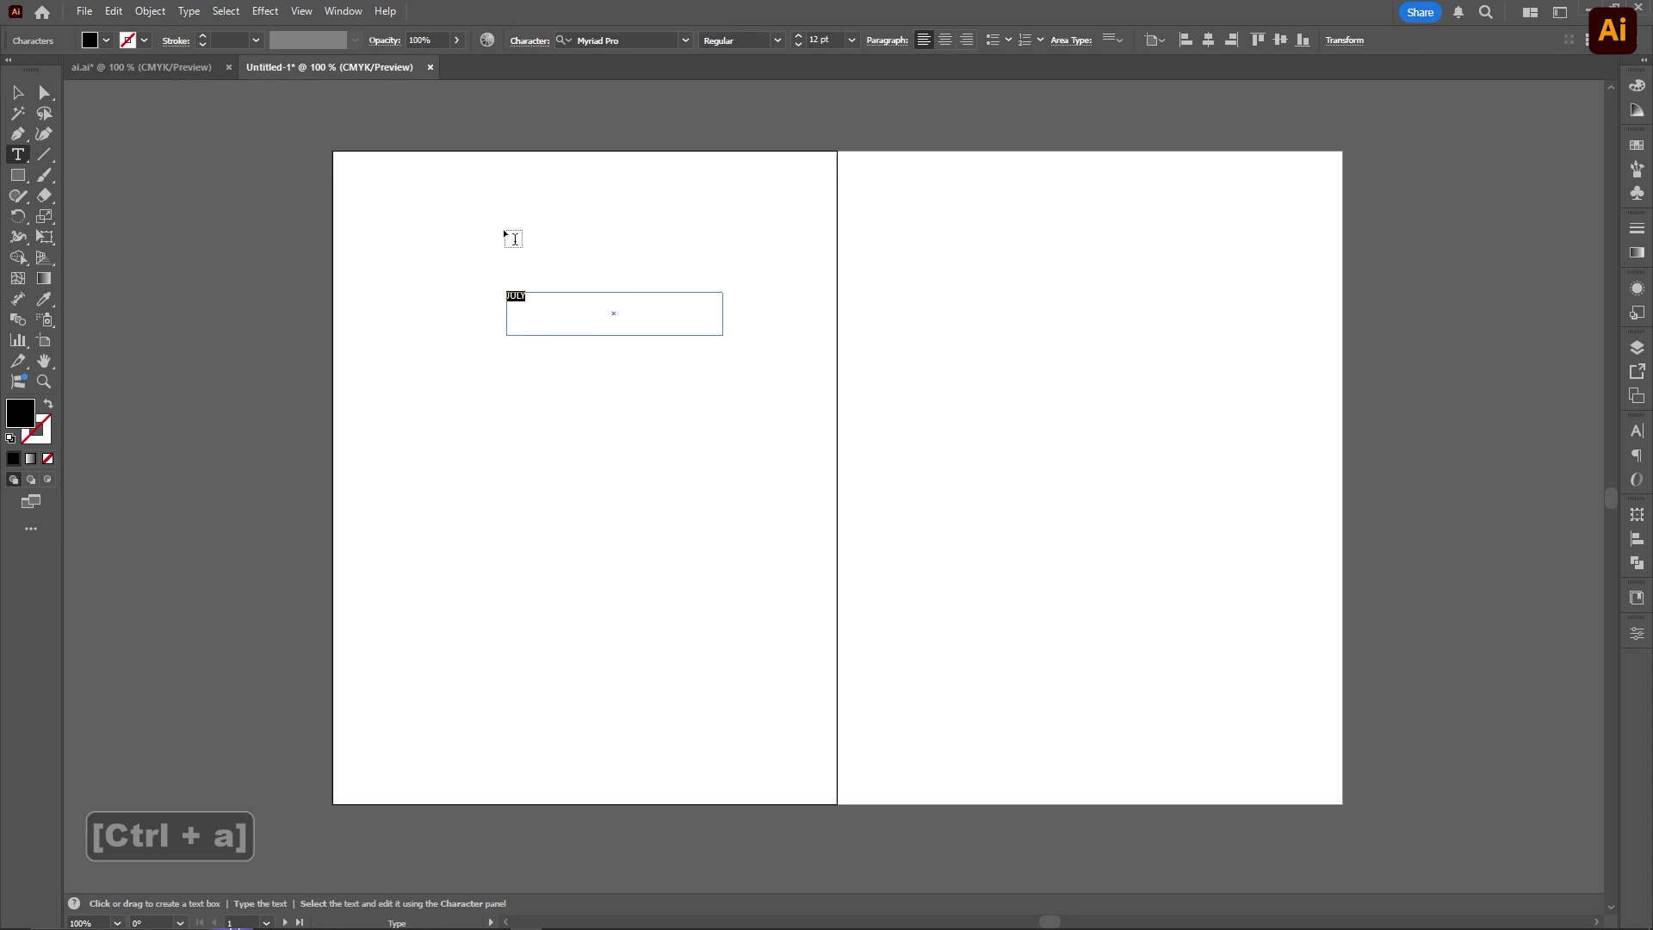
left_click(687, 41)
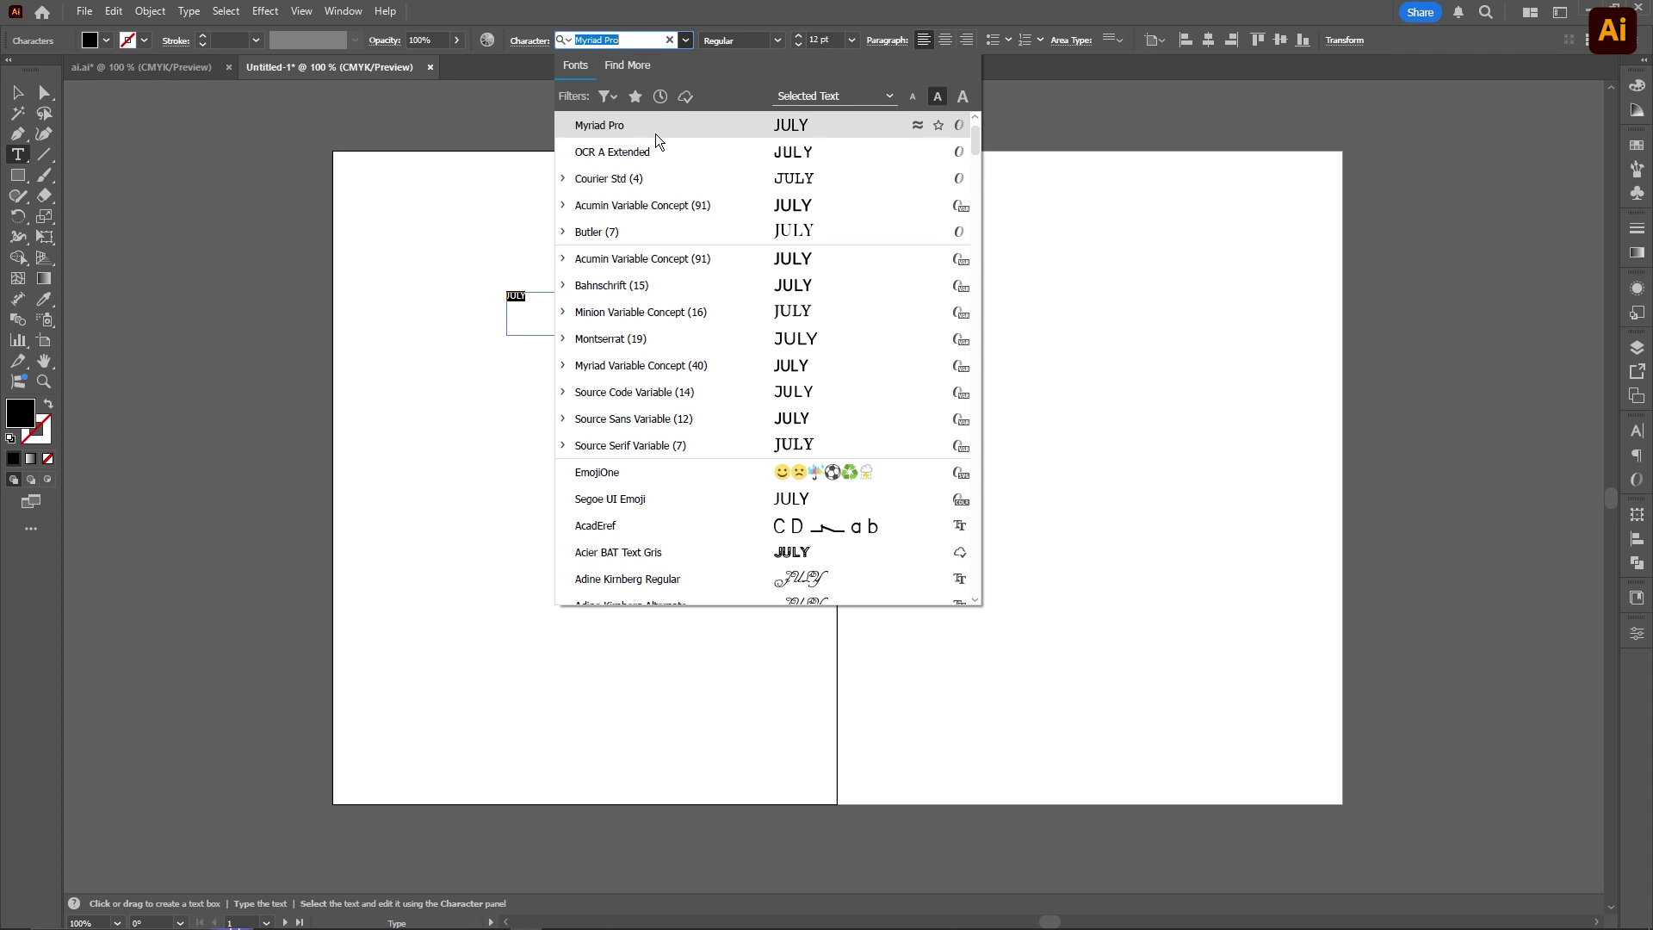
type("fut")
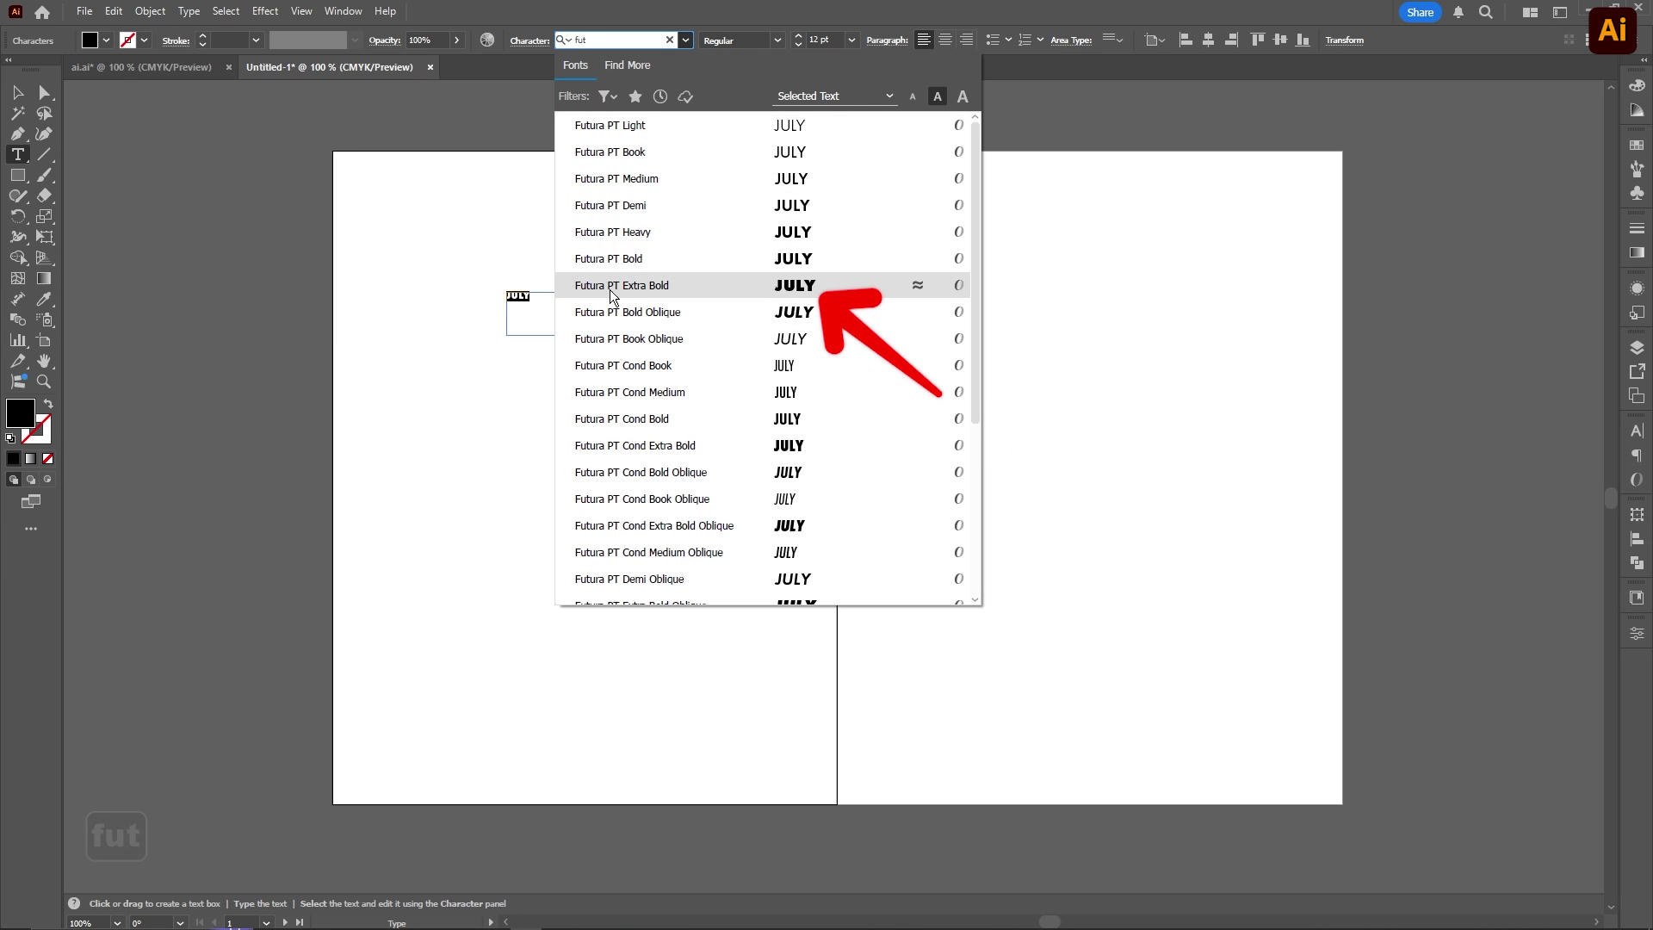
left_click(684, 287)
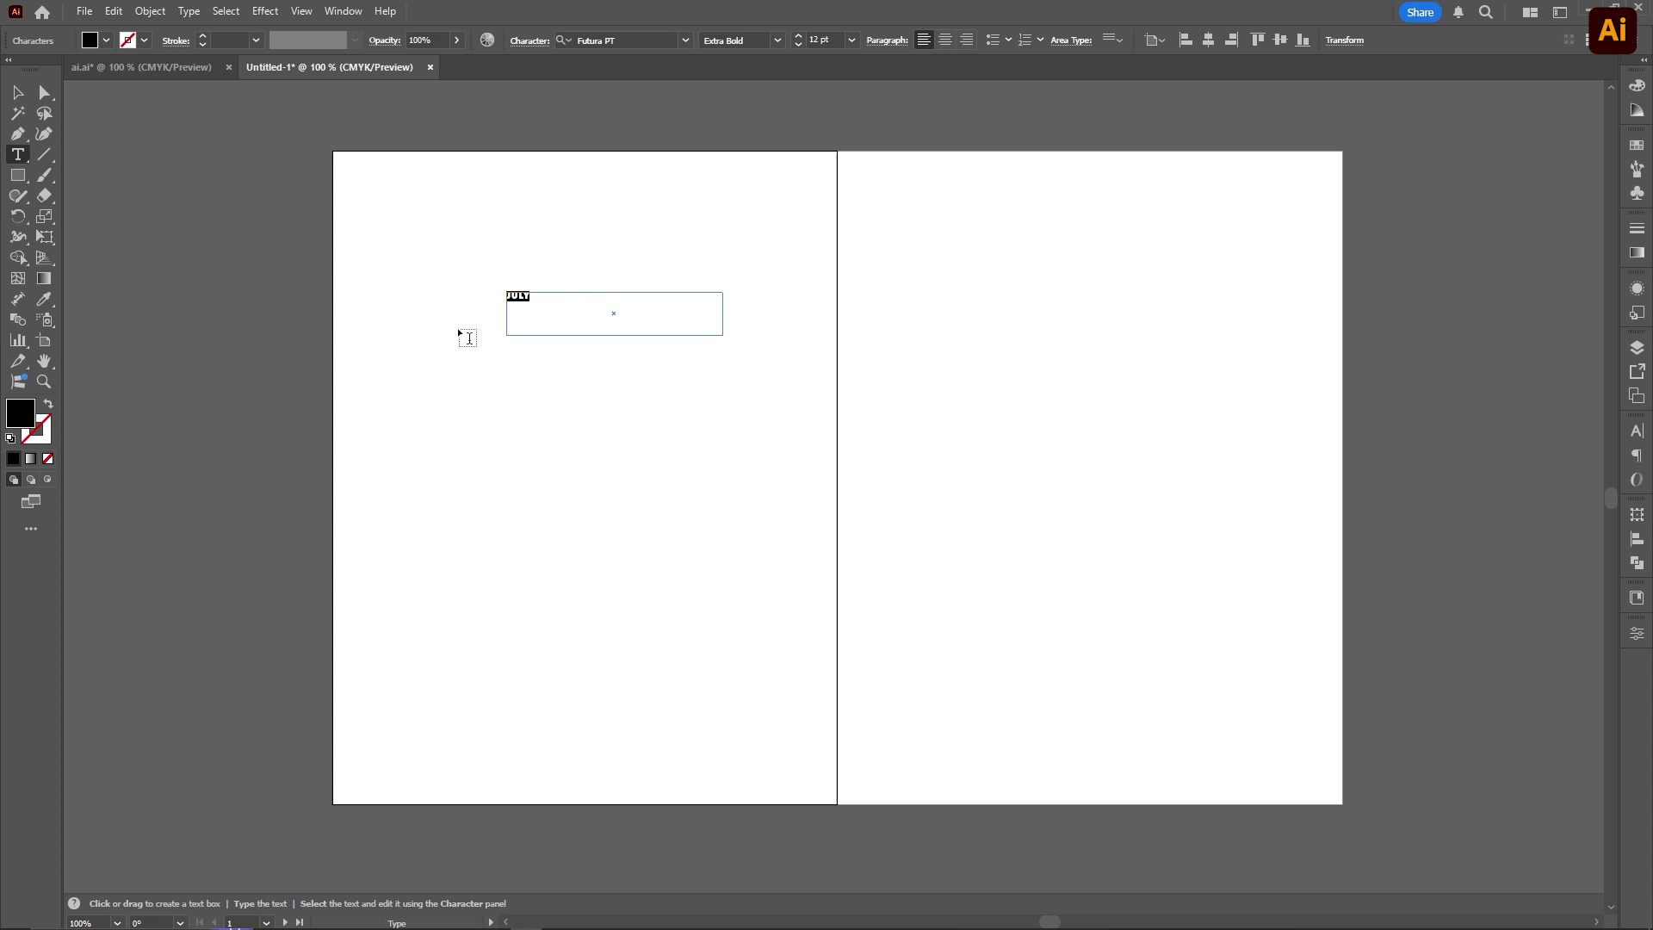
key("Escape")
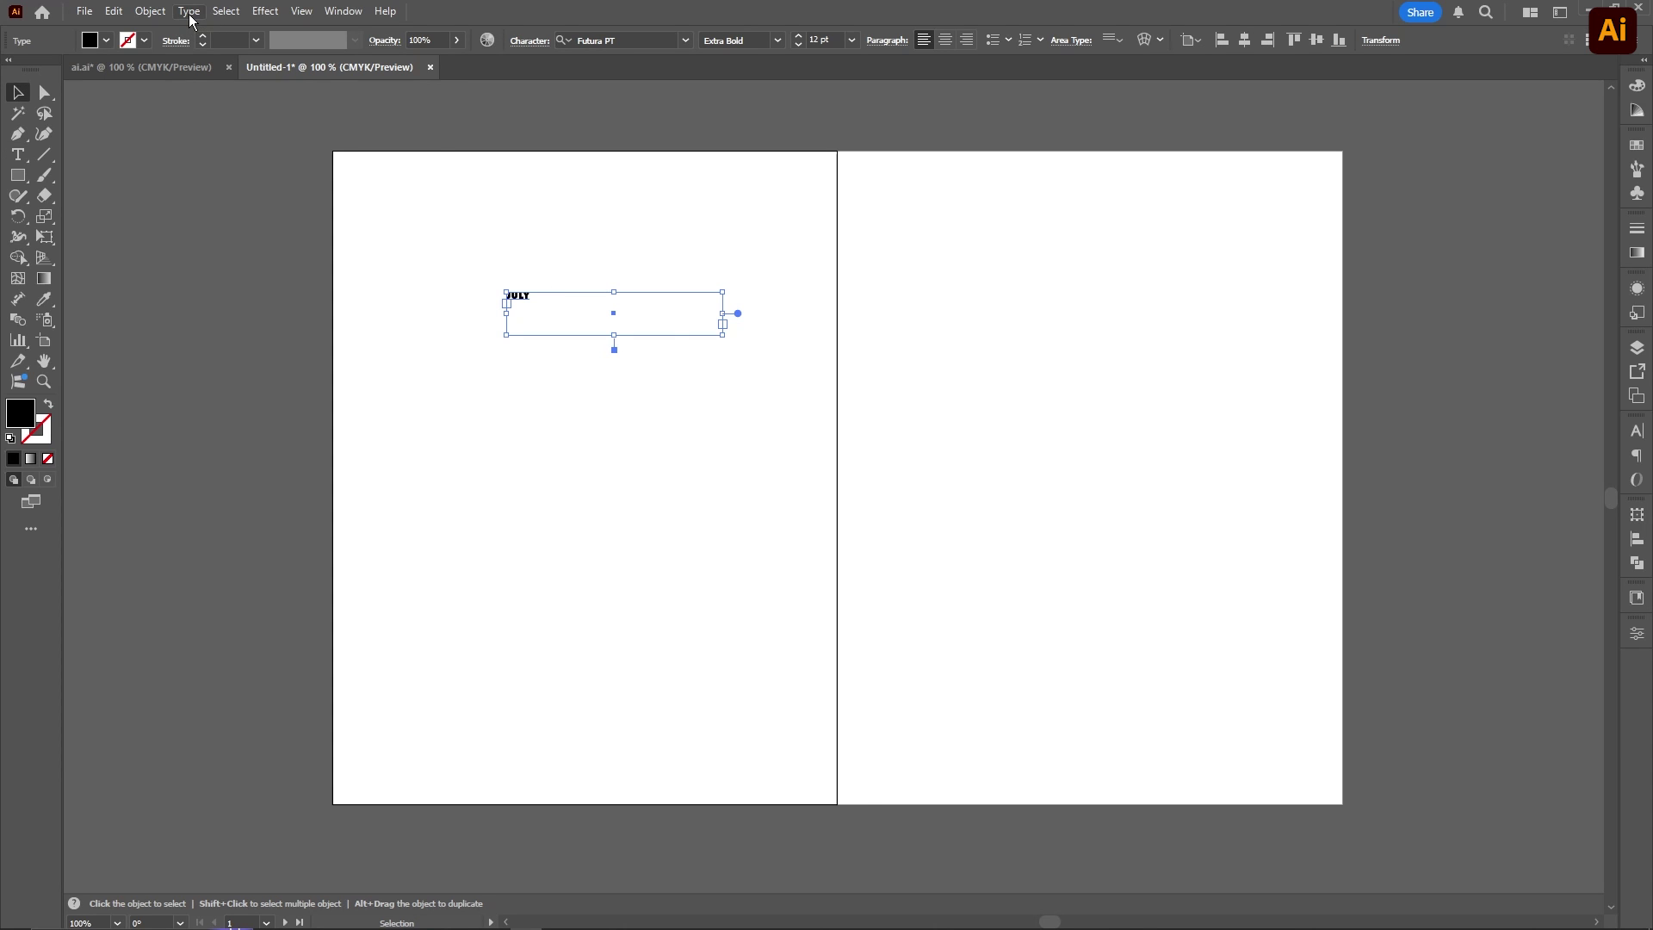
Step: Convert JULY to outlines, enlarge it proportionally and move it toward the spread's middle
left_click(189, 13)
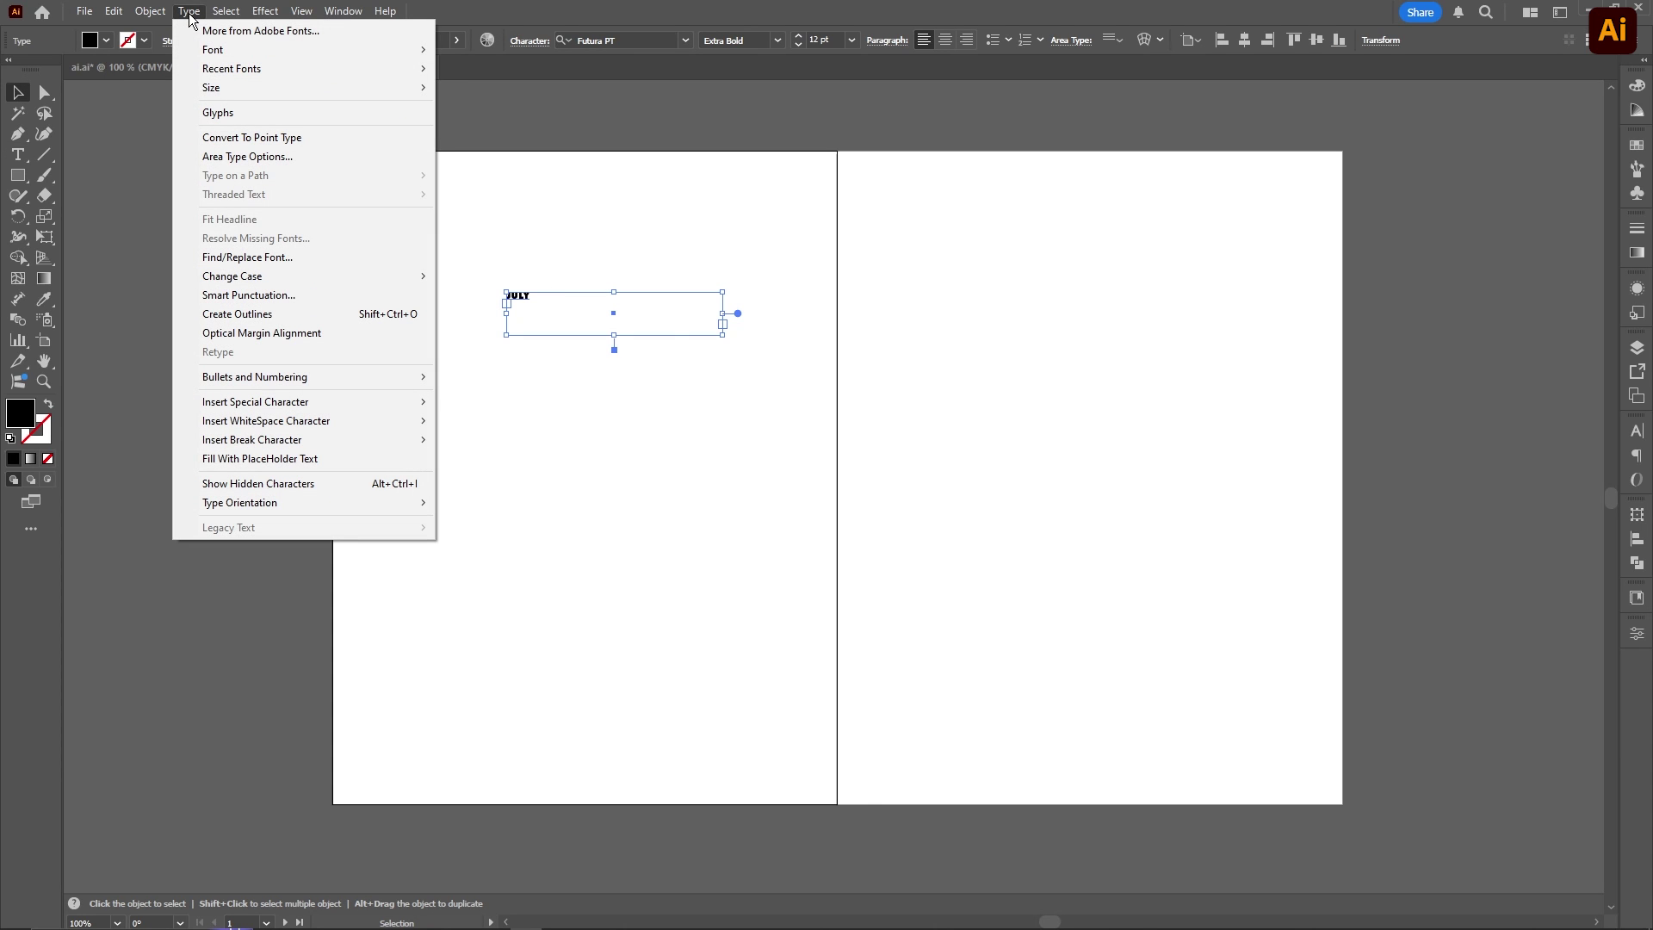
left_click(324, 313)
left_click_drag(532, 305, 890, 533)
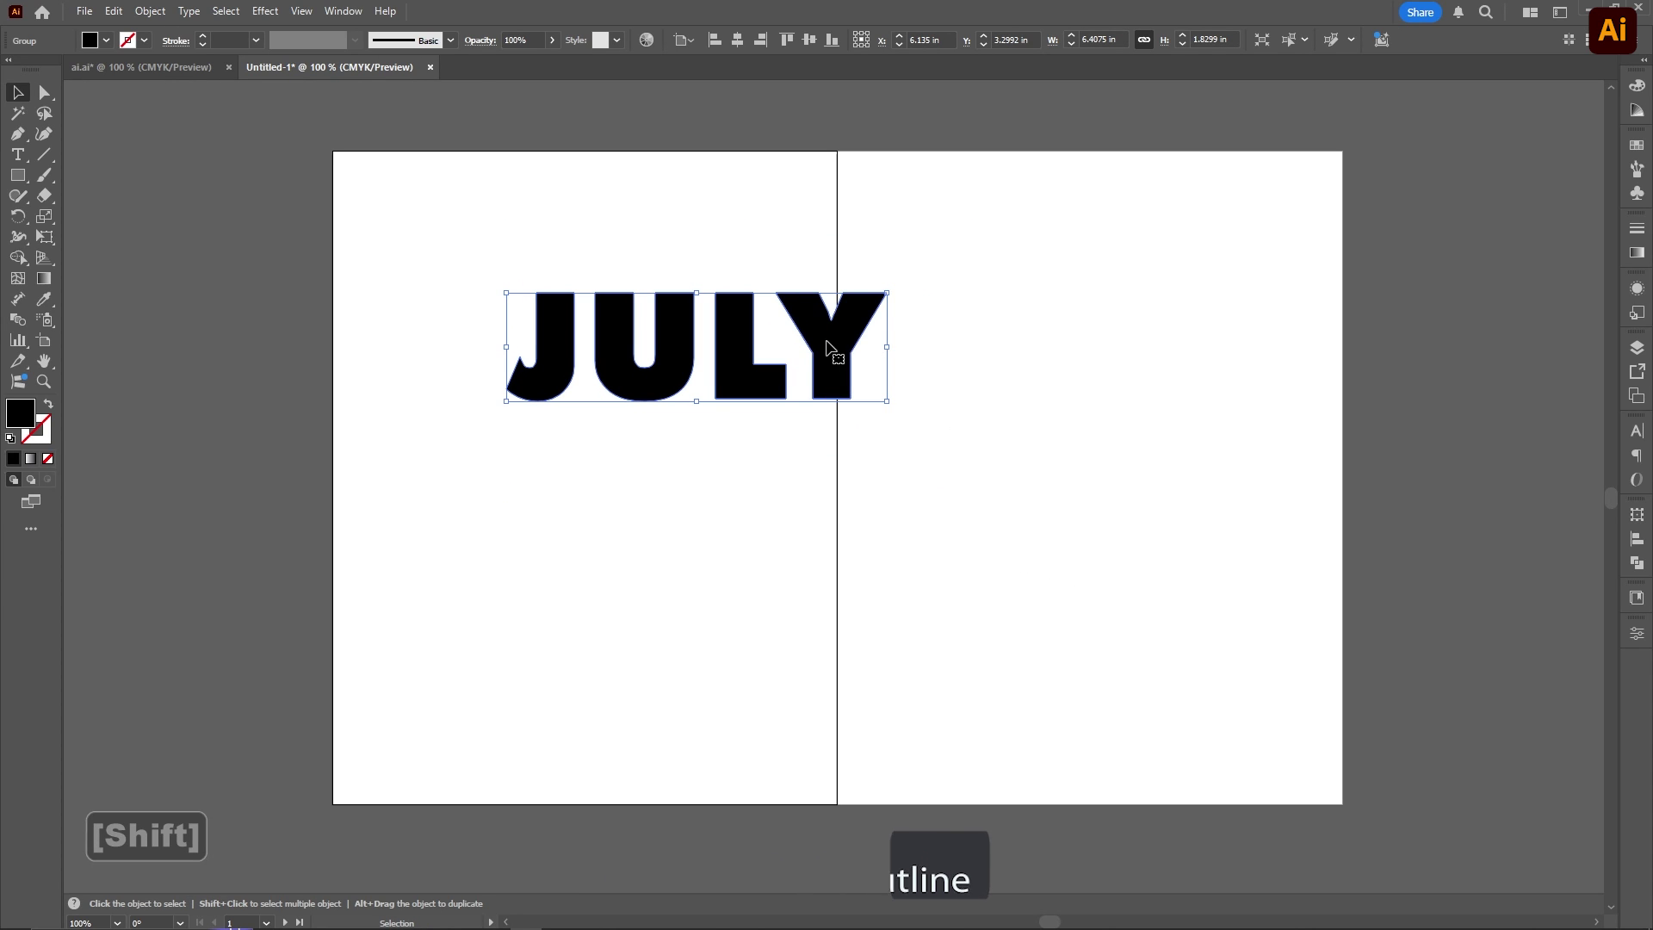
left_click_drag(841, 351, 957, 473)
Step: Tilt JULY about 15° and fine-tune its size and position across both pages
left_click_drag(996, 420, 1133, 382)
left_click_drag(1153, 594, 1166, 501)
mouse_move(1120, 404)
left_mouse_down()
mouse_move(1141, 387)
mouse_move(1094, 419)
mouse_move(1143, 390)
left_mouse_up()
left_click_drag(796, 390, 785, 367)
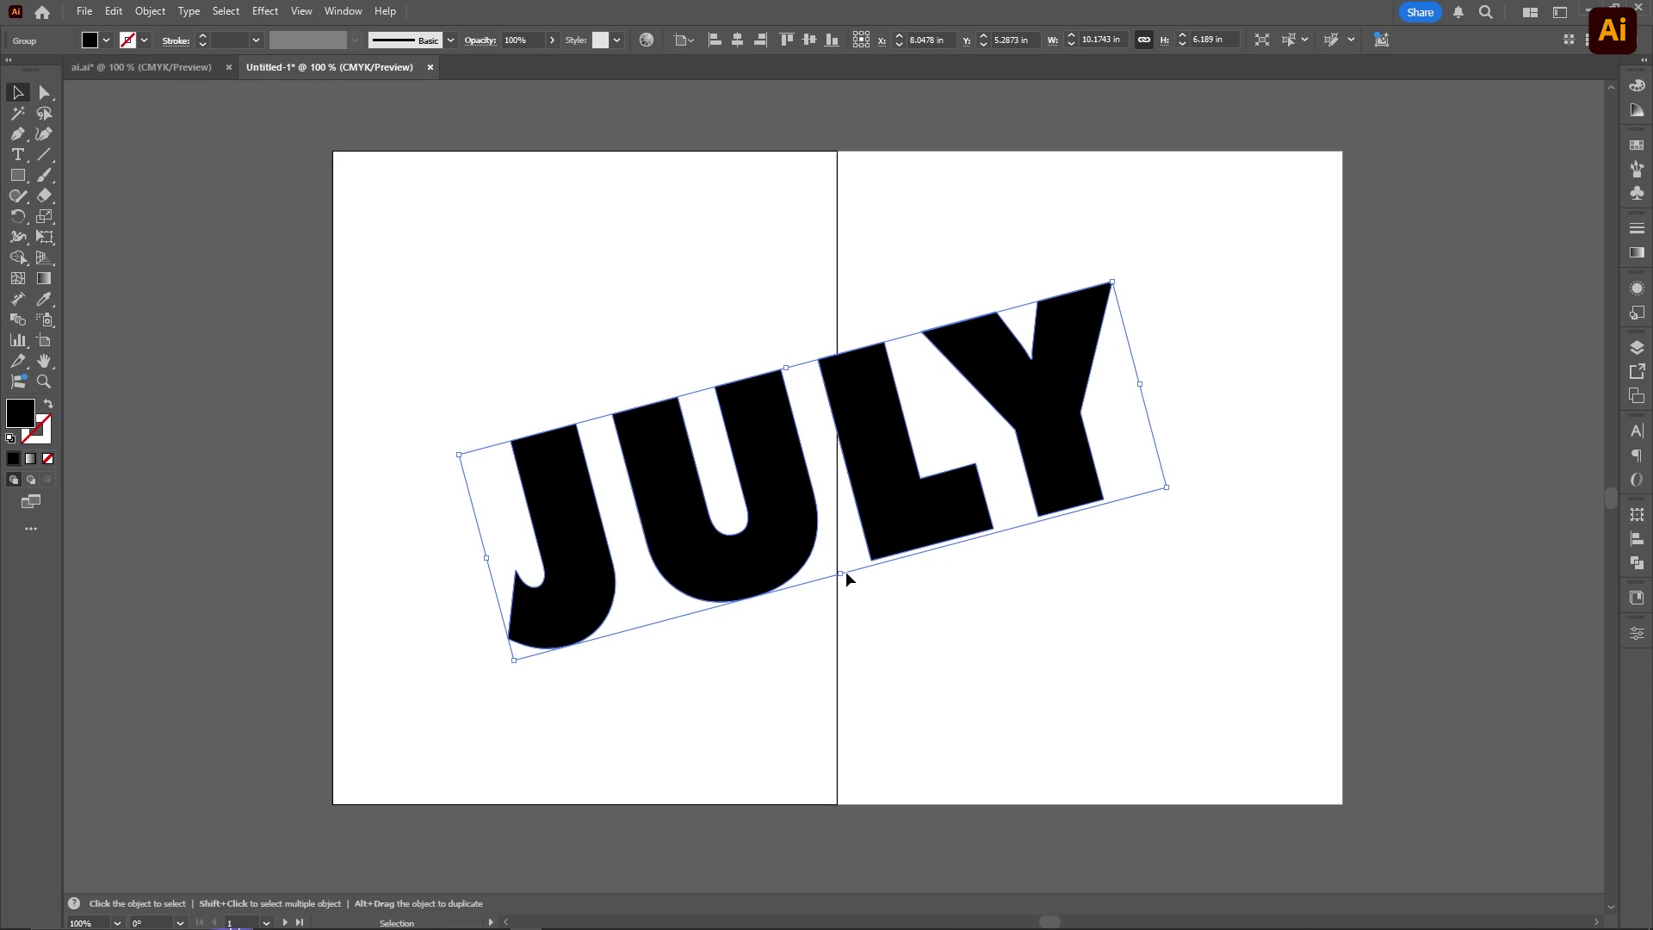
left_click_drag(843, 572, 845, 584)
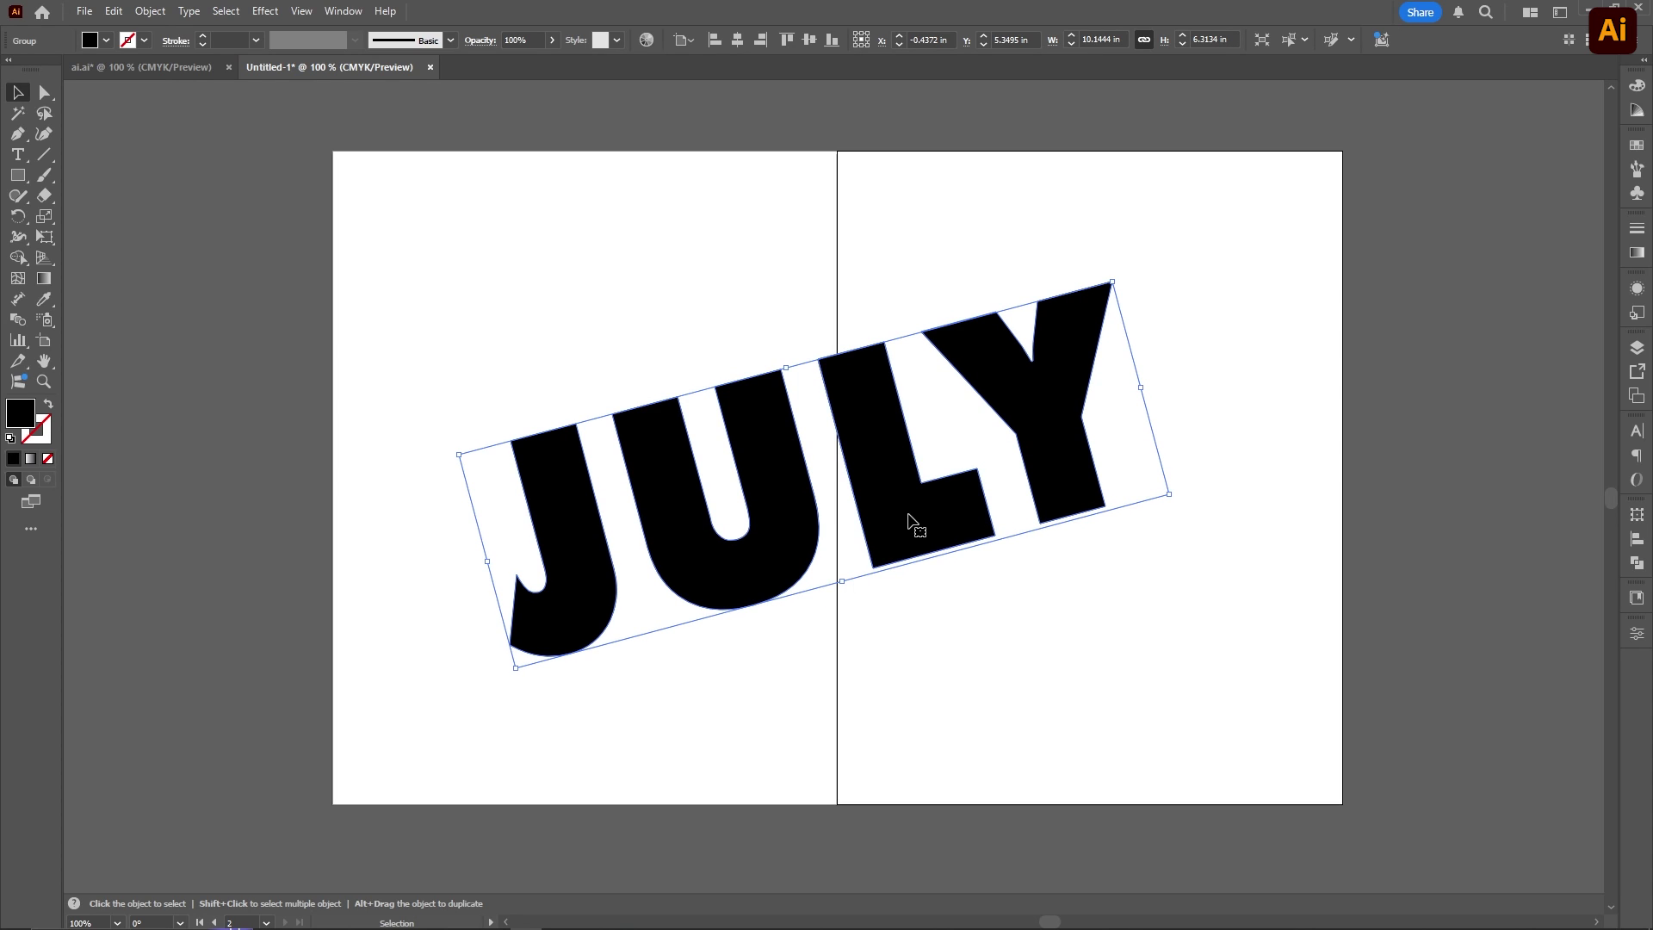
left_click_drag(909, 515, 931, 514)
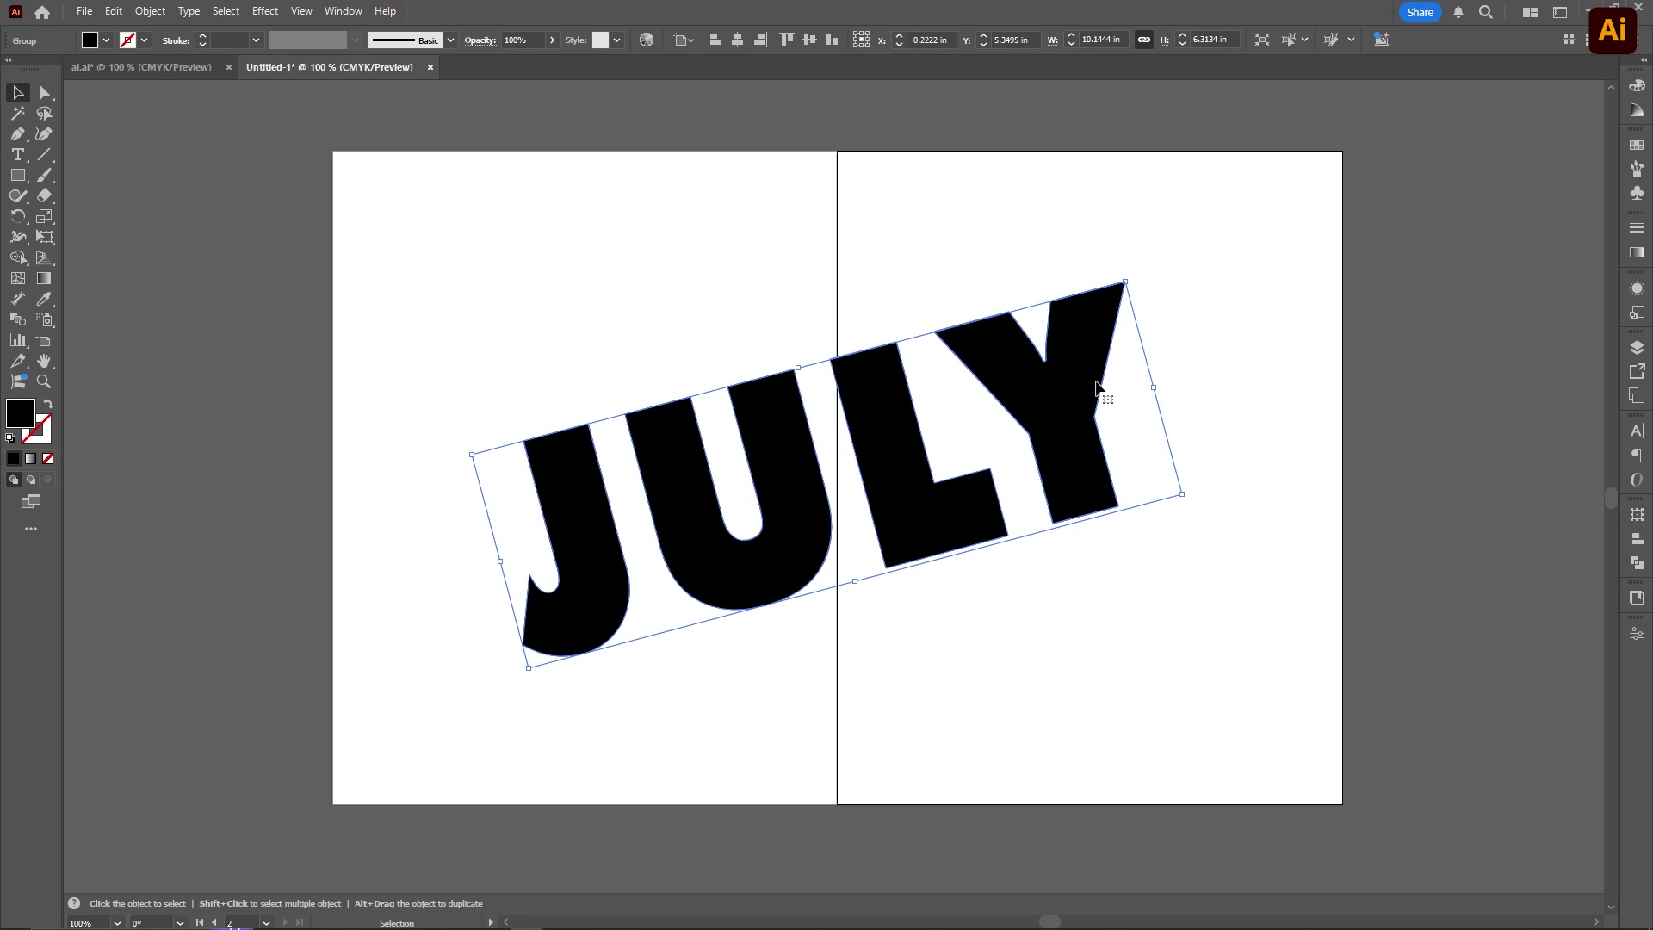
left_click_drag(1074, 416, 1082, 395)
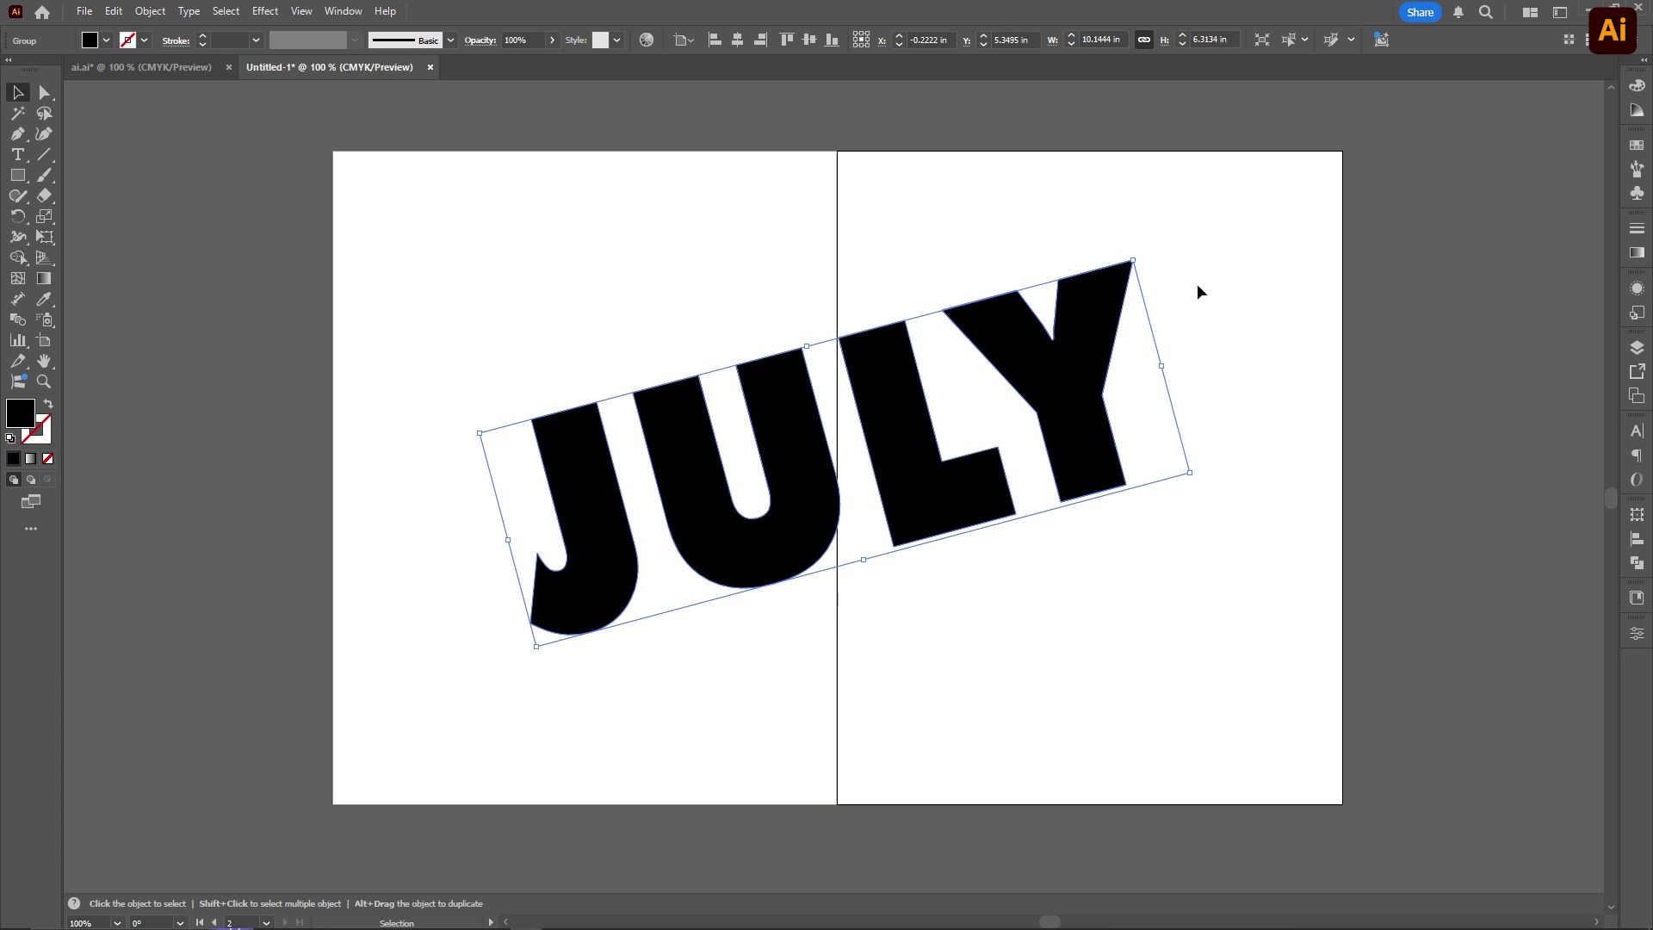
left_click(1215, 263)
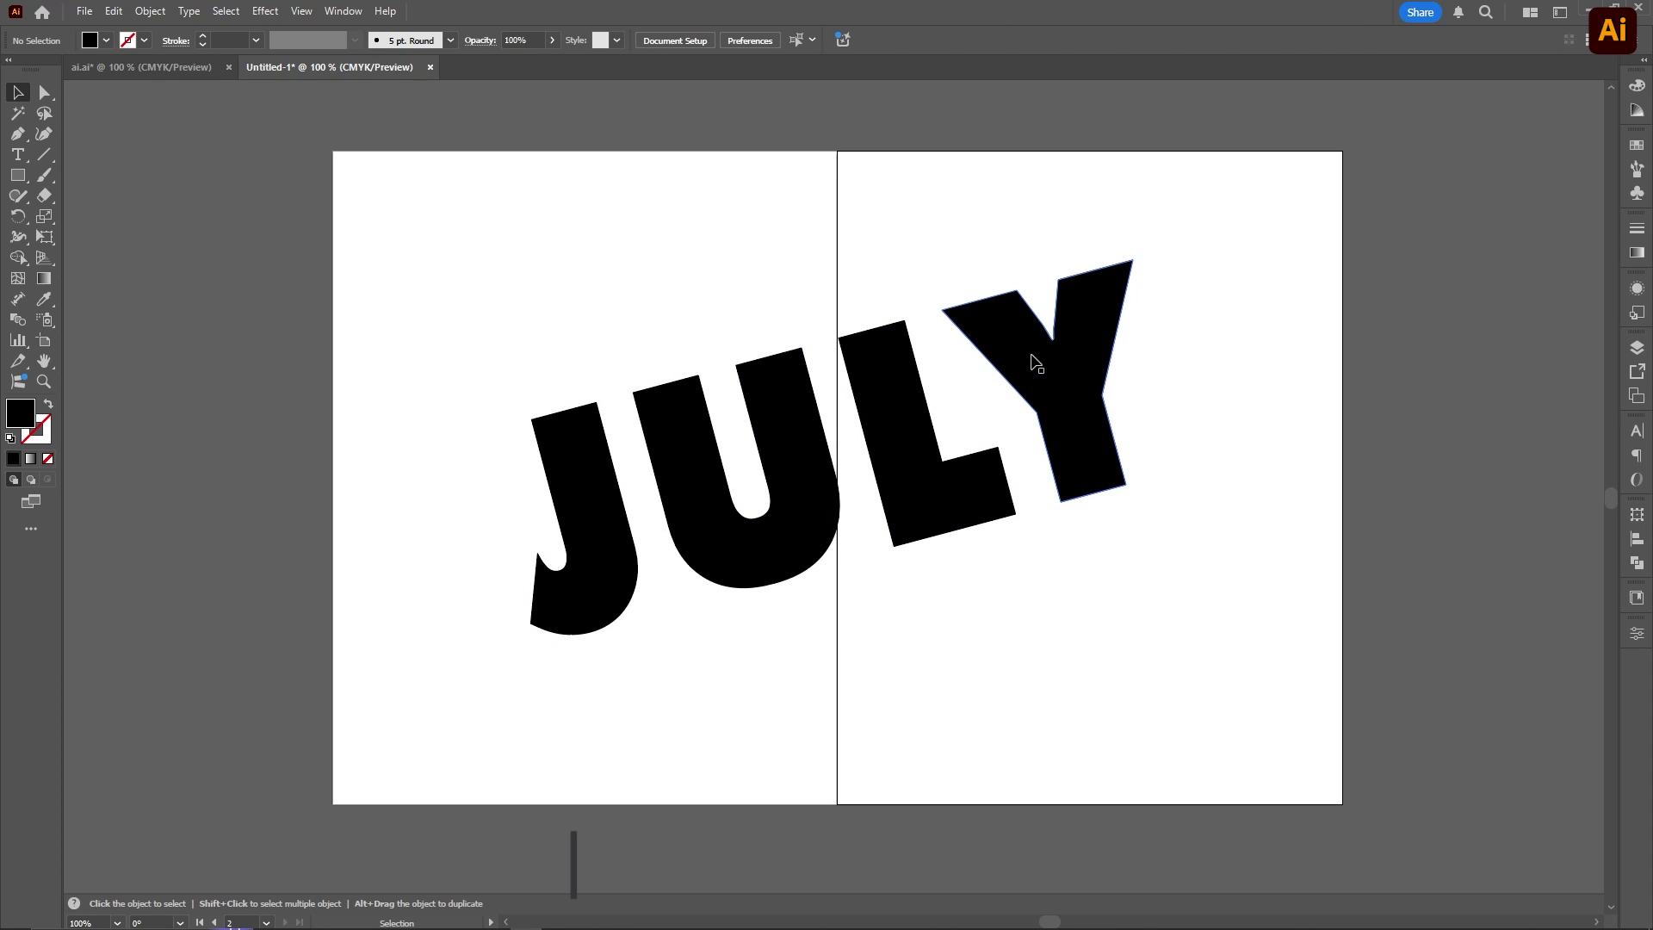
Step: Duplicate JULY as a smaller copy at the lower left of the spread
left_click_drag(1038, 362, 926, 600)
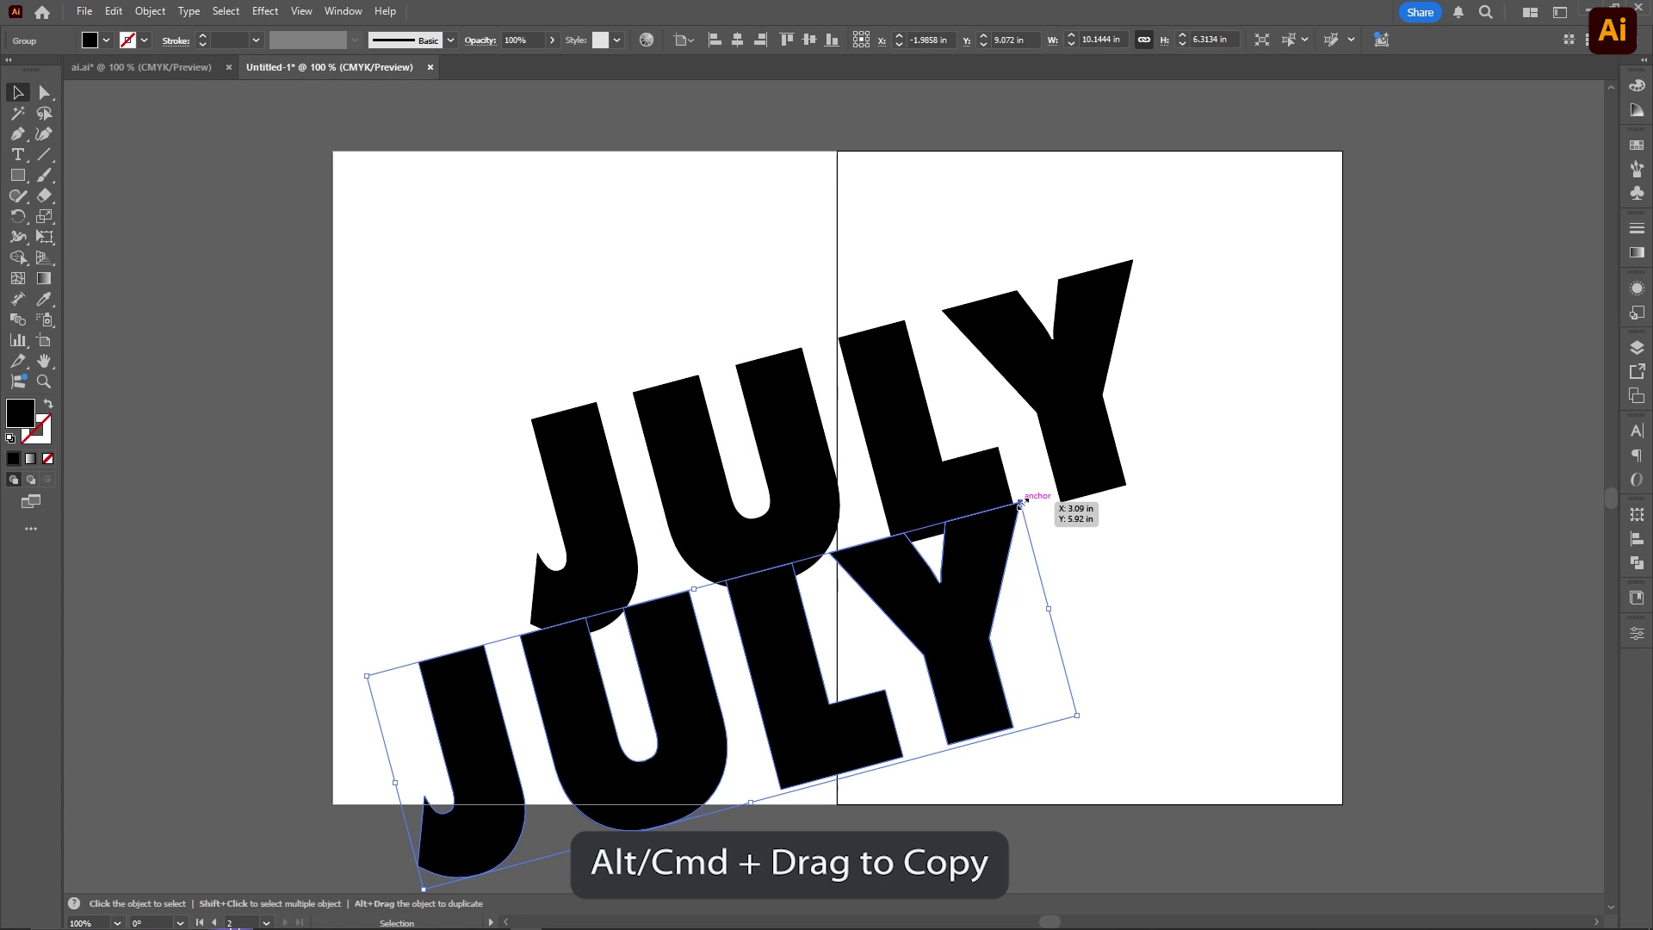
left_click_drag(1021, 504, 730, 694)
left_click_drag(639, 730, 591, 707)
left_click(1077, 590)
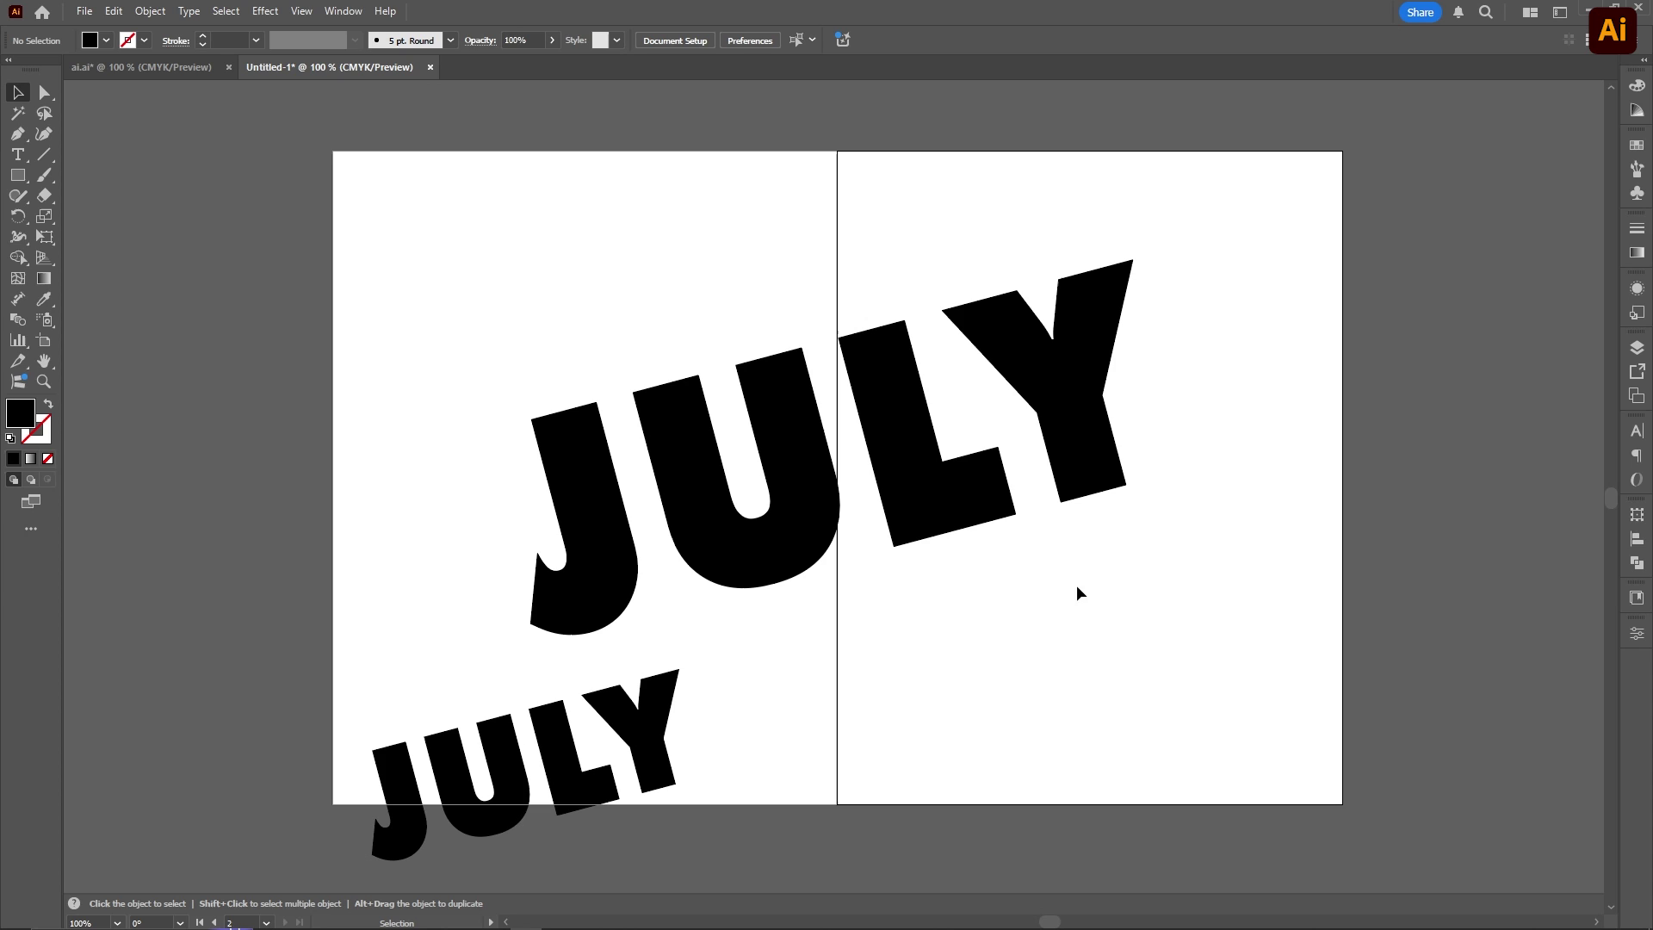
Step: Blend the small lower JULY into the large tilted JULY with the Blend tool
left_click(701, 513)
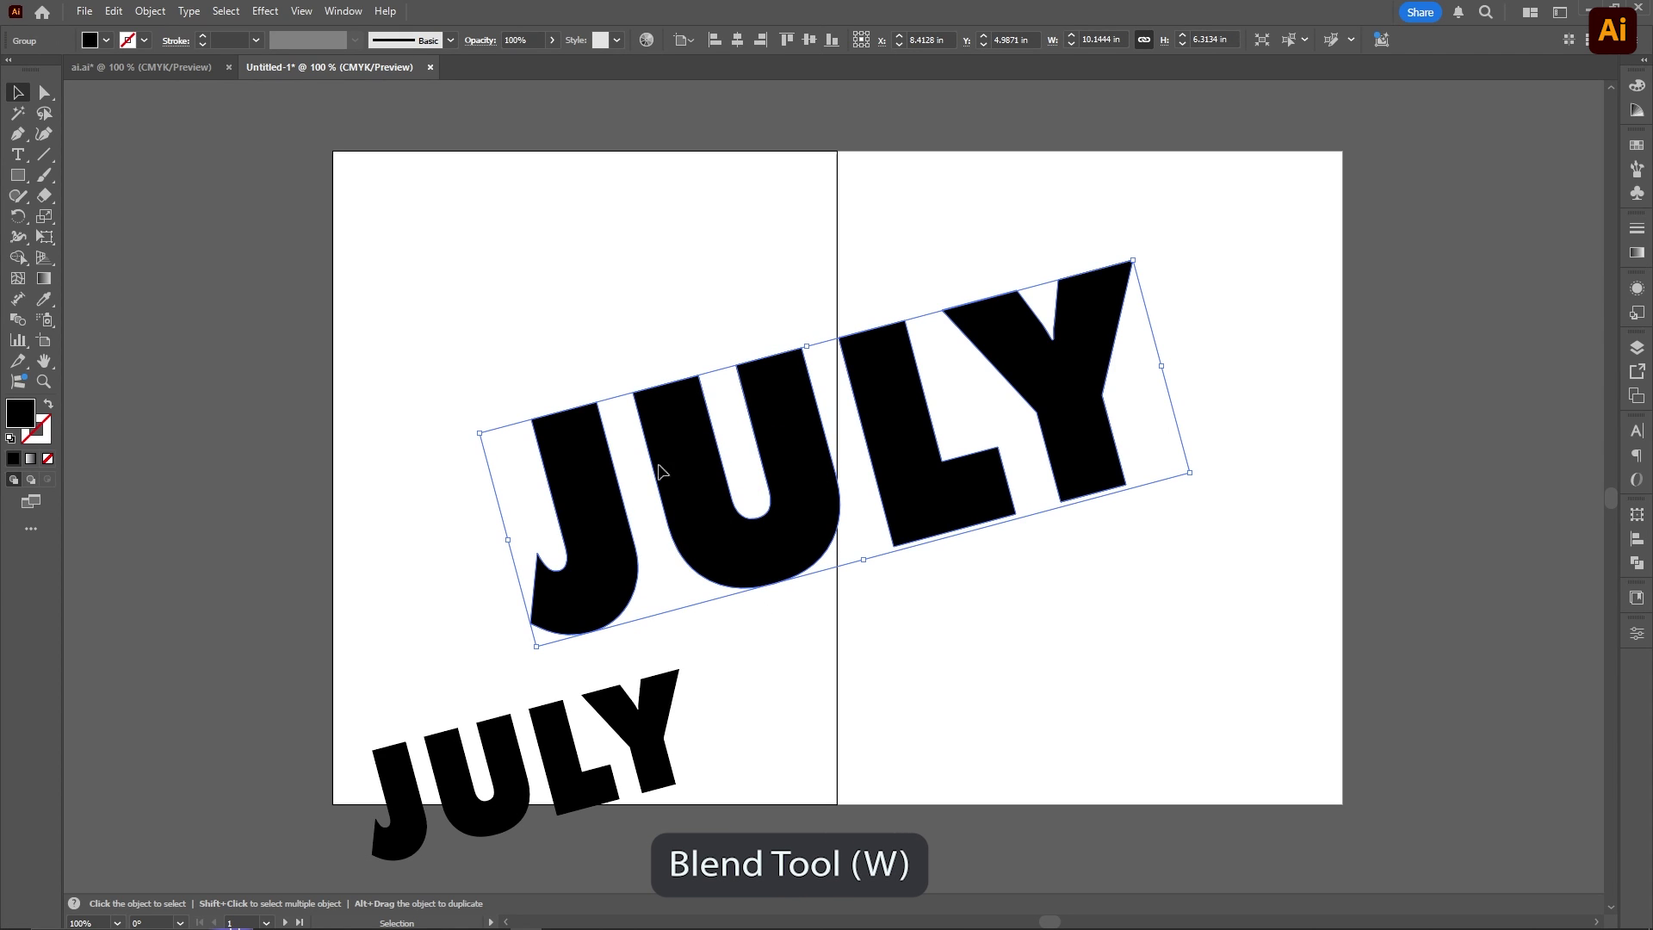
left_click(642, 757, "shift")
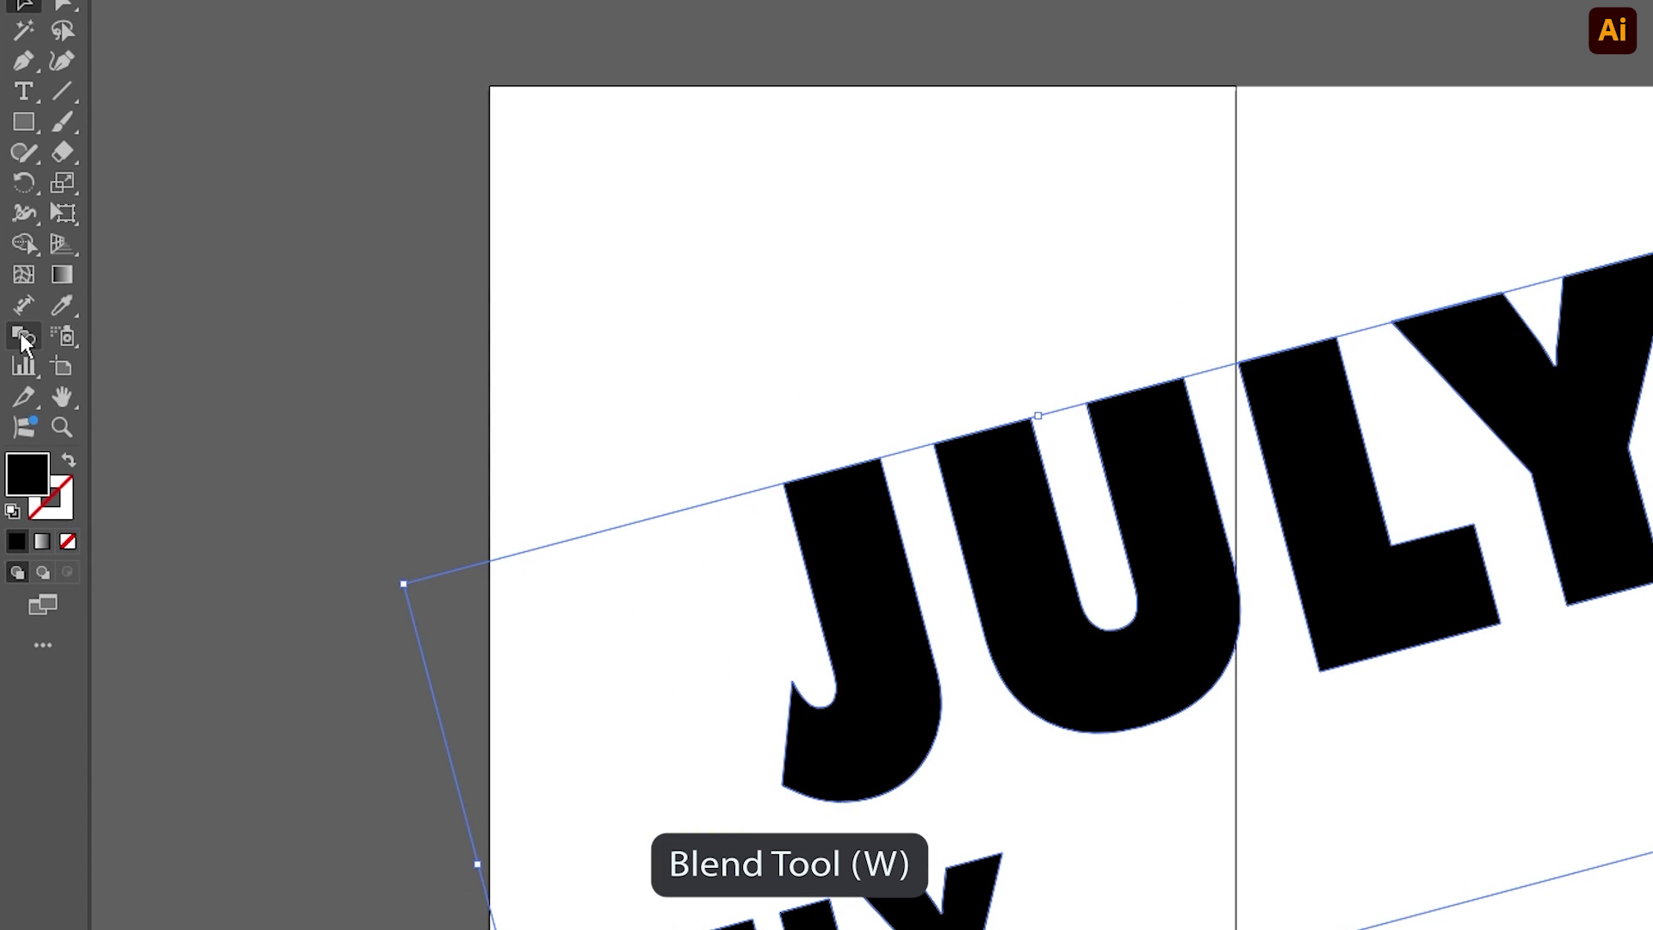
left_click(24, 340)
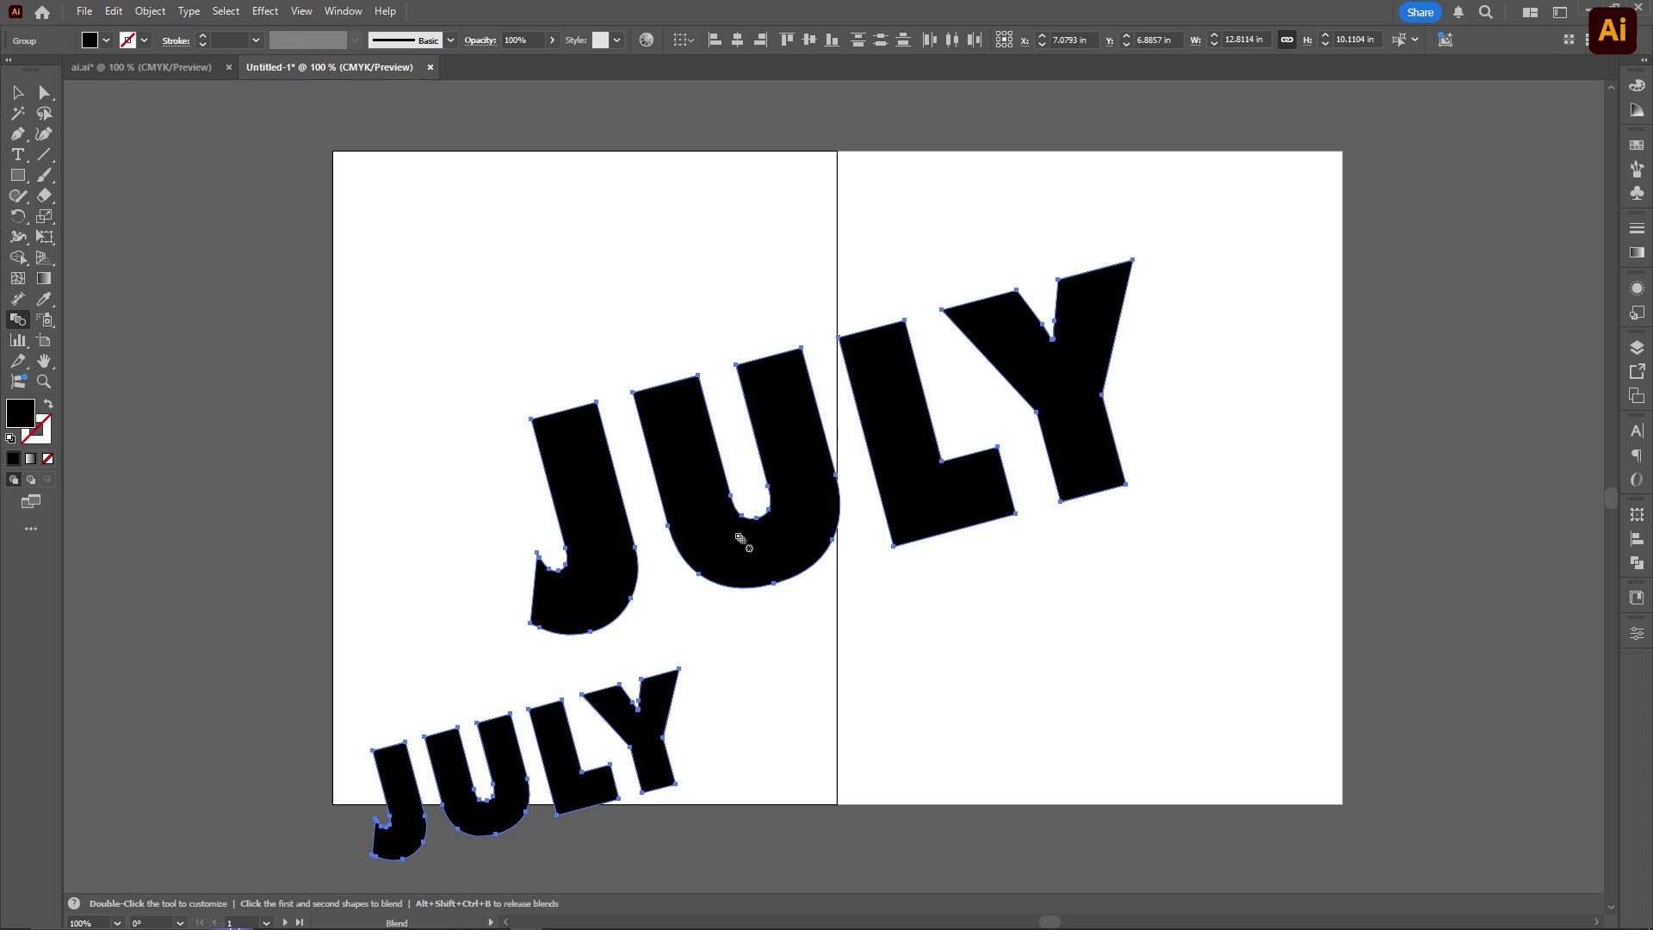
left_click(632, 717)
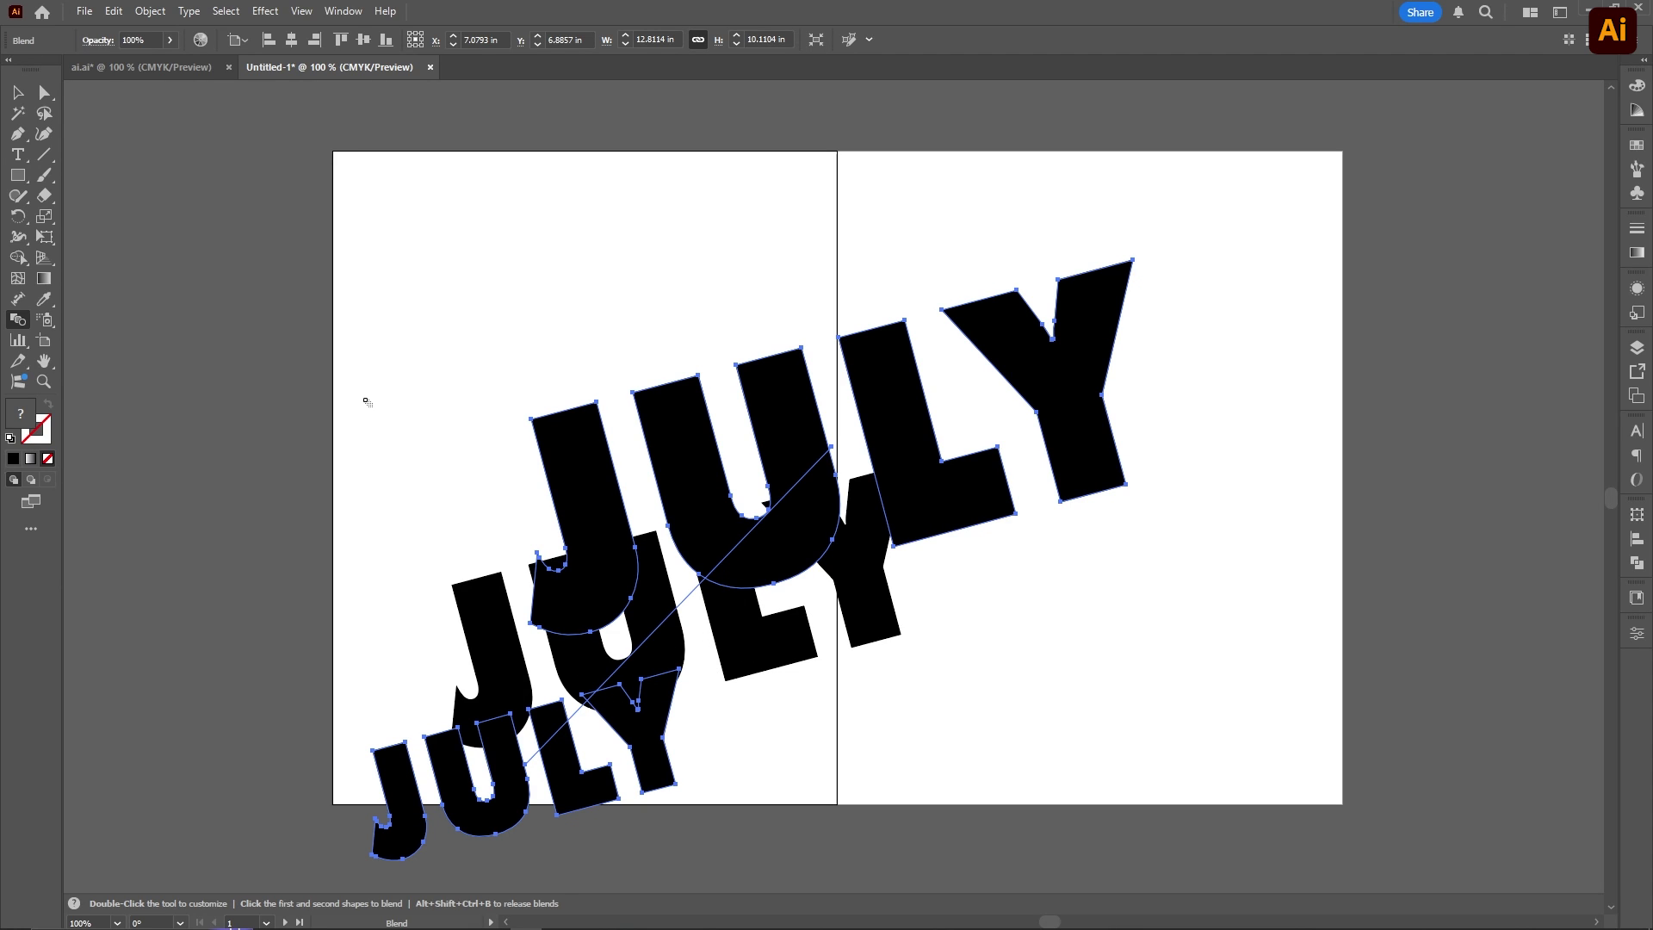
key("v")
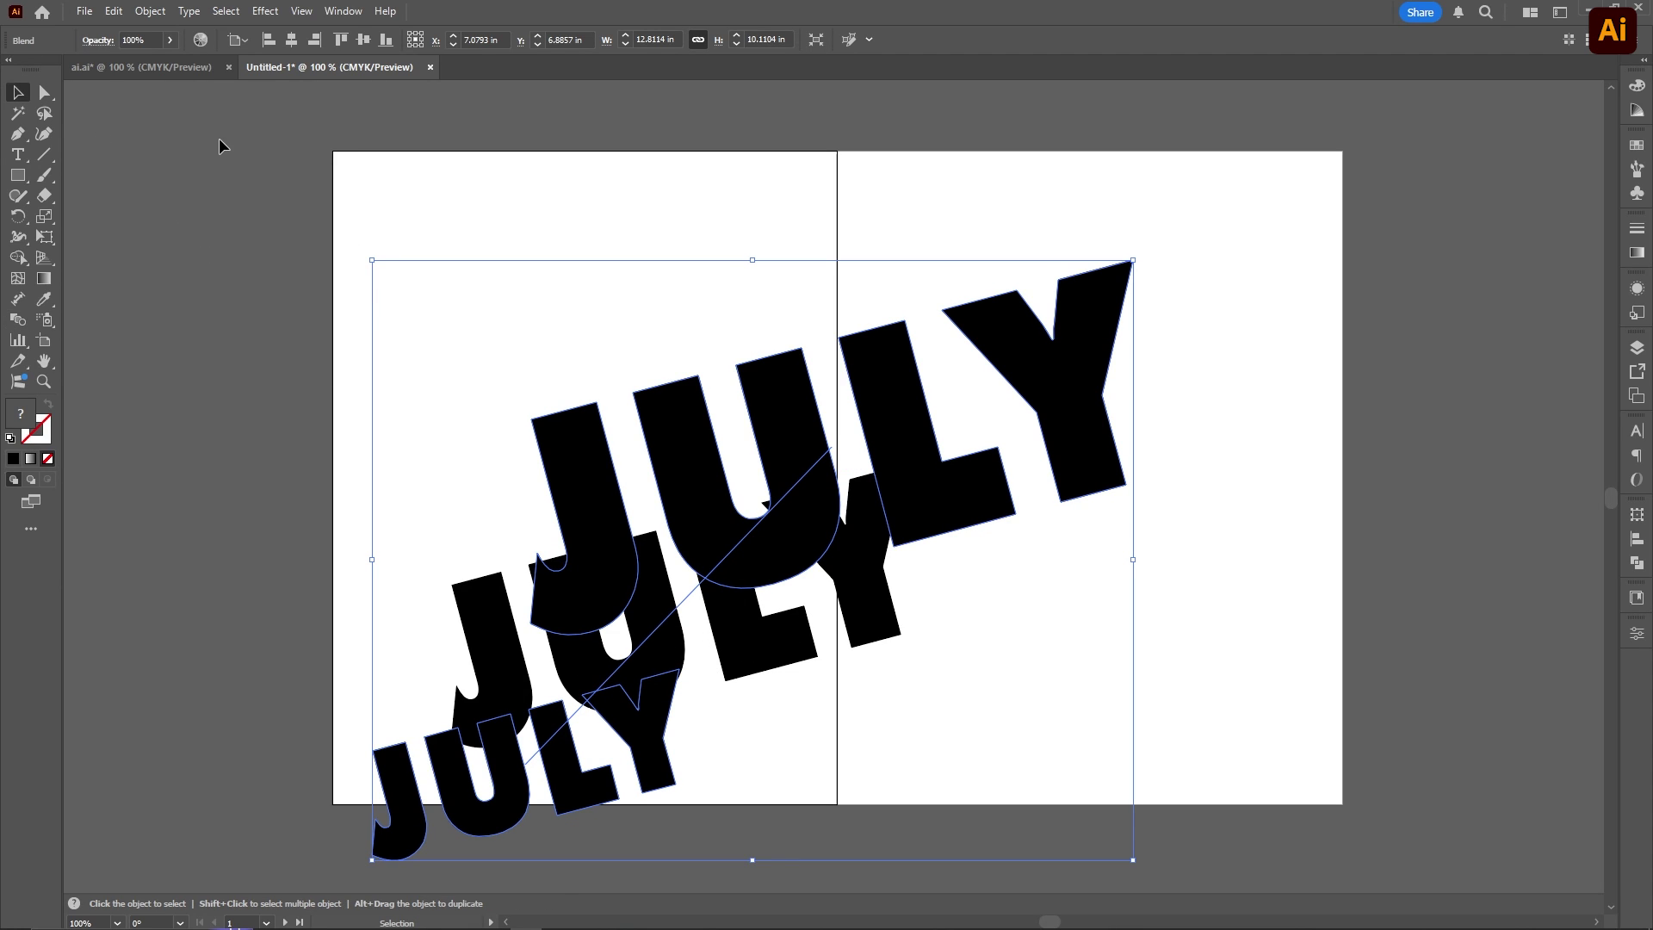
Step: Set the JULY blend's spacing to Specified Steps with 15 steps in Blend Options
left_click(150, 11)
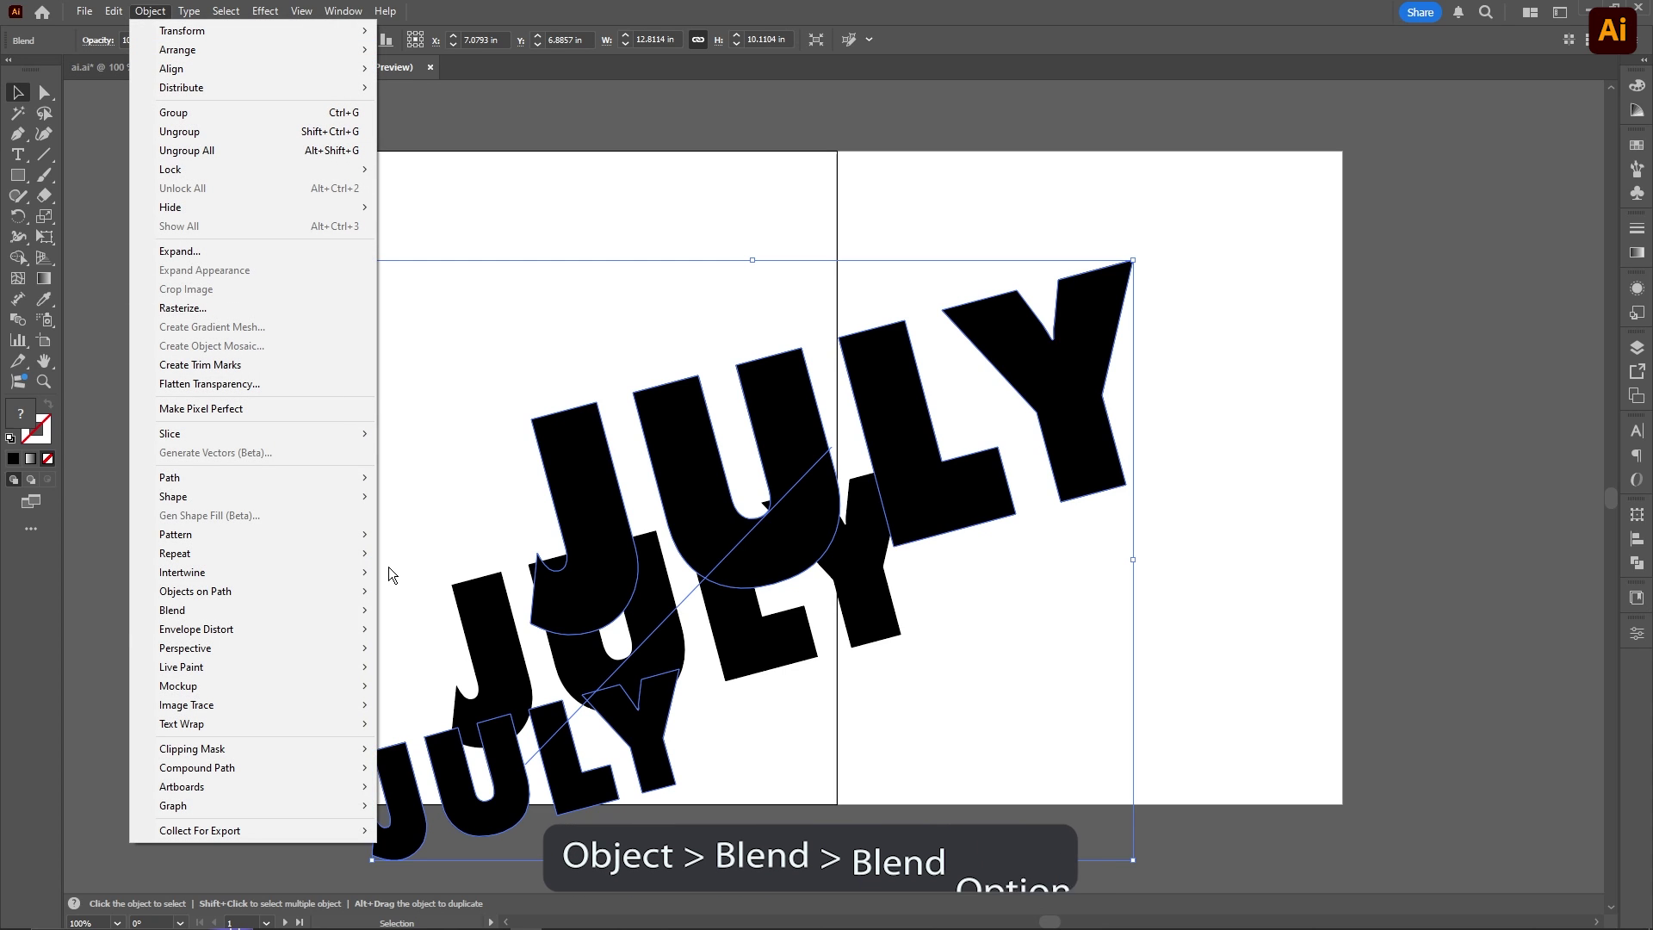
mouse_move(294, 612)
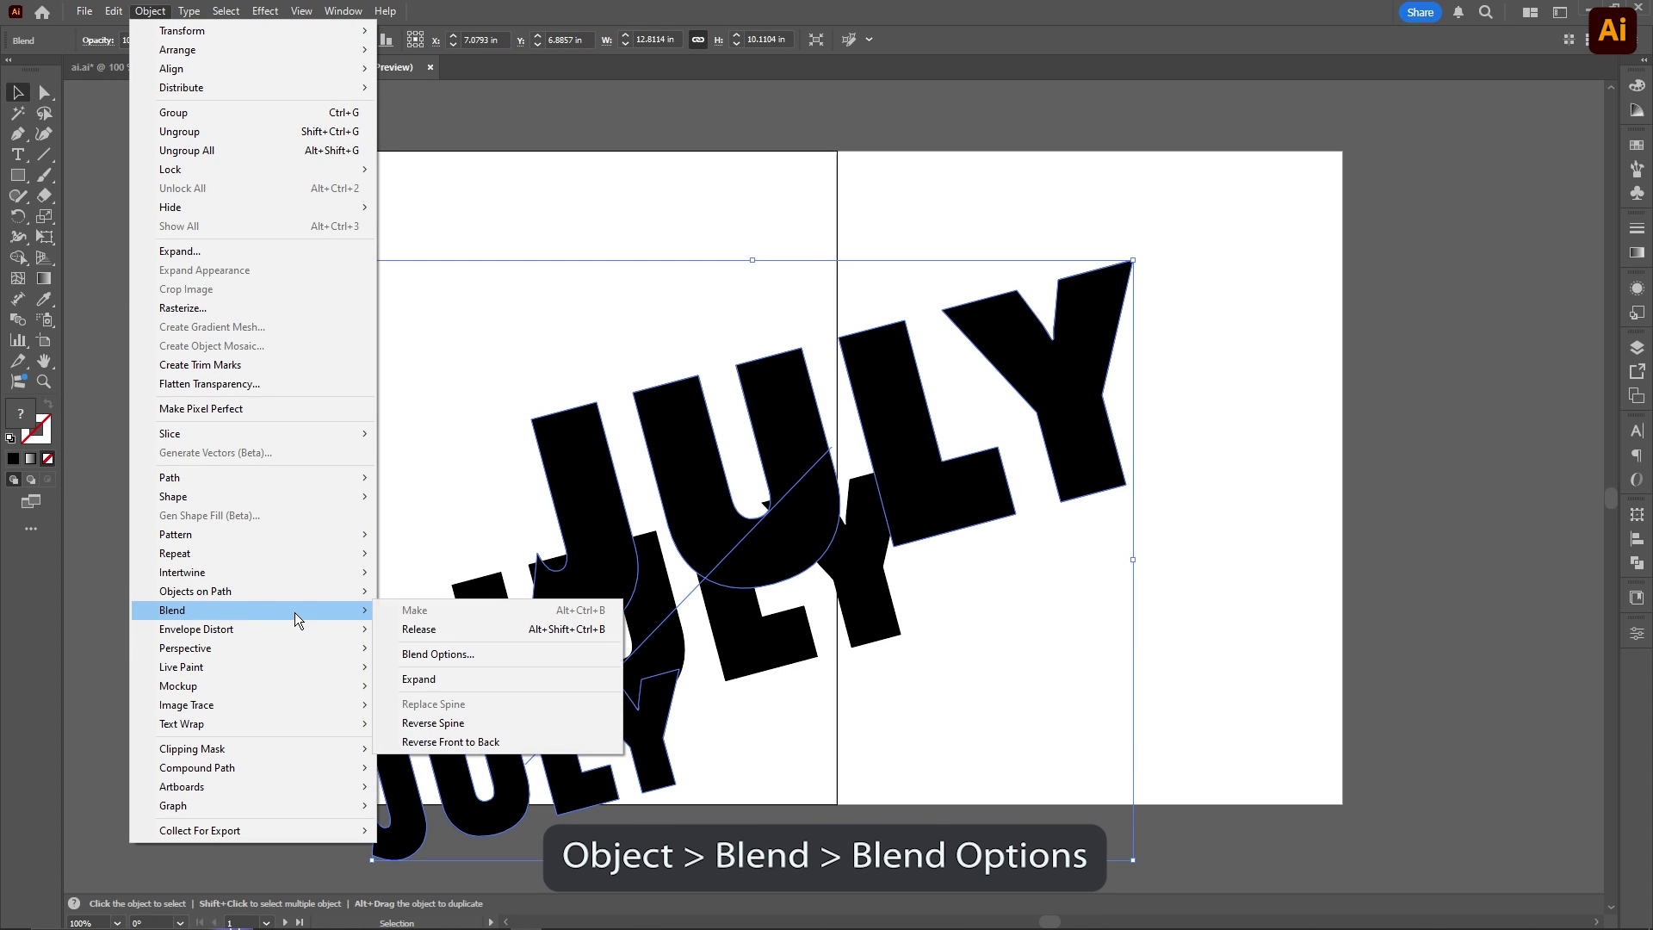
left_click(461, 653)
left_click_drag(1335, 171, 1302, 392)
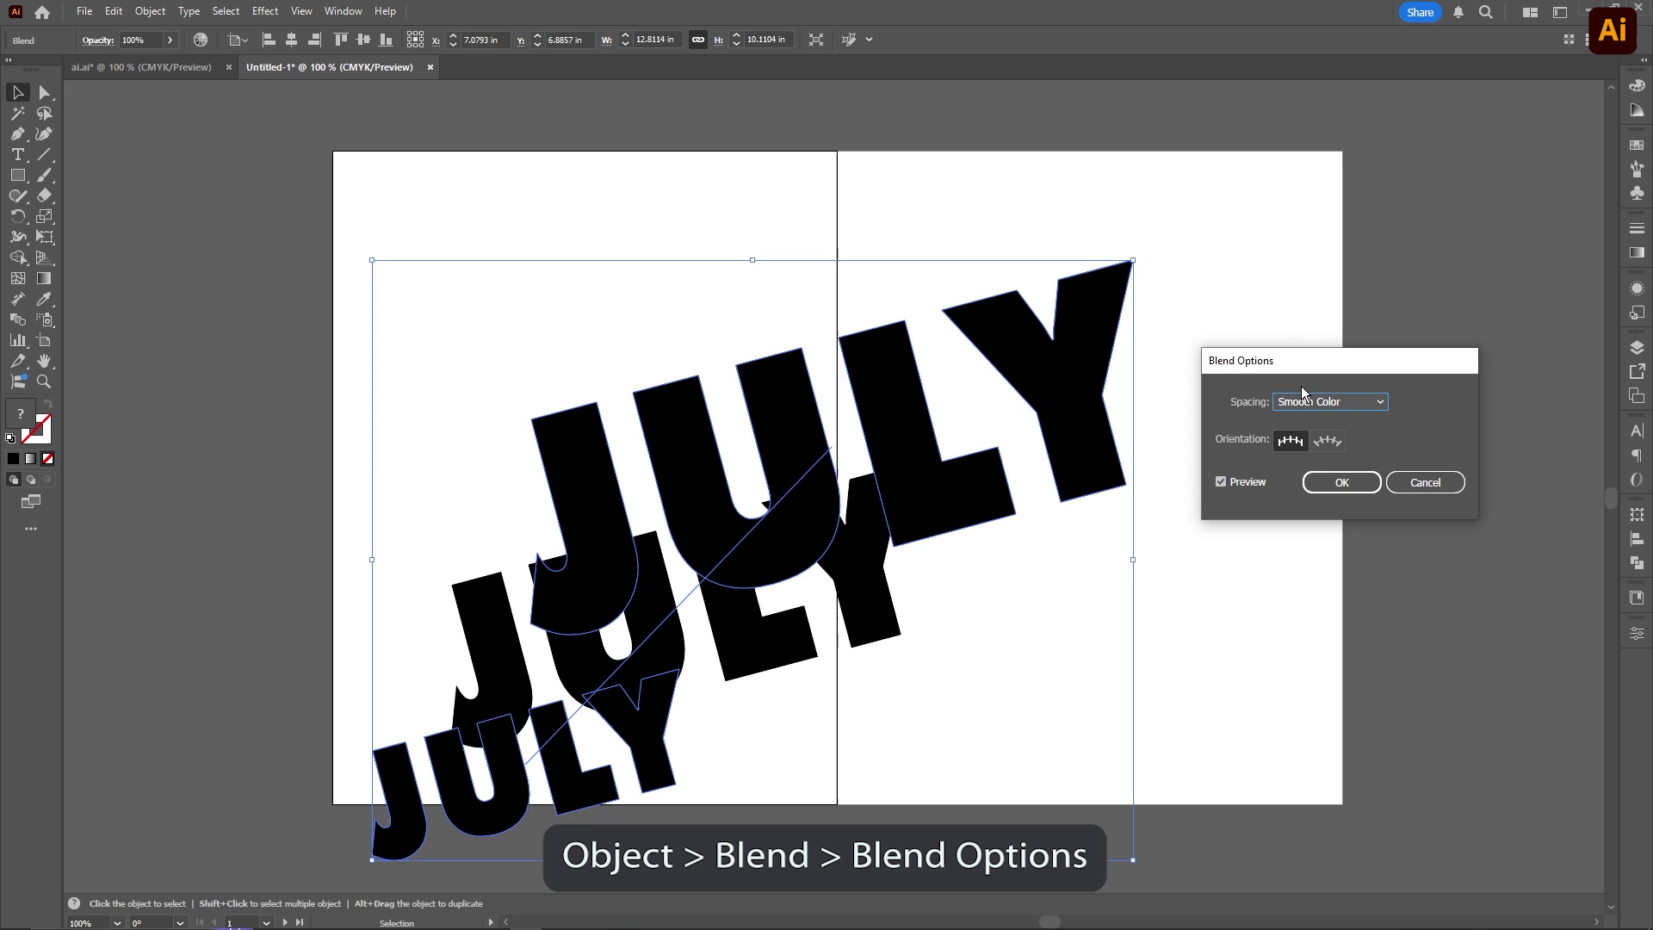
left_click(1365, 401)
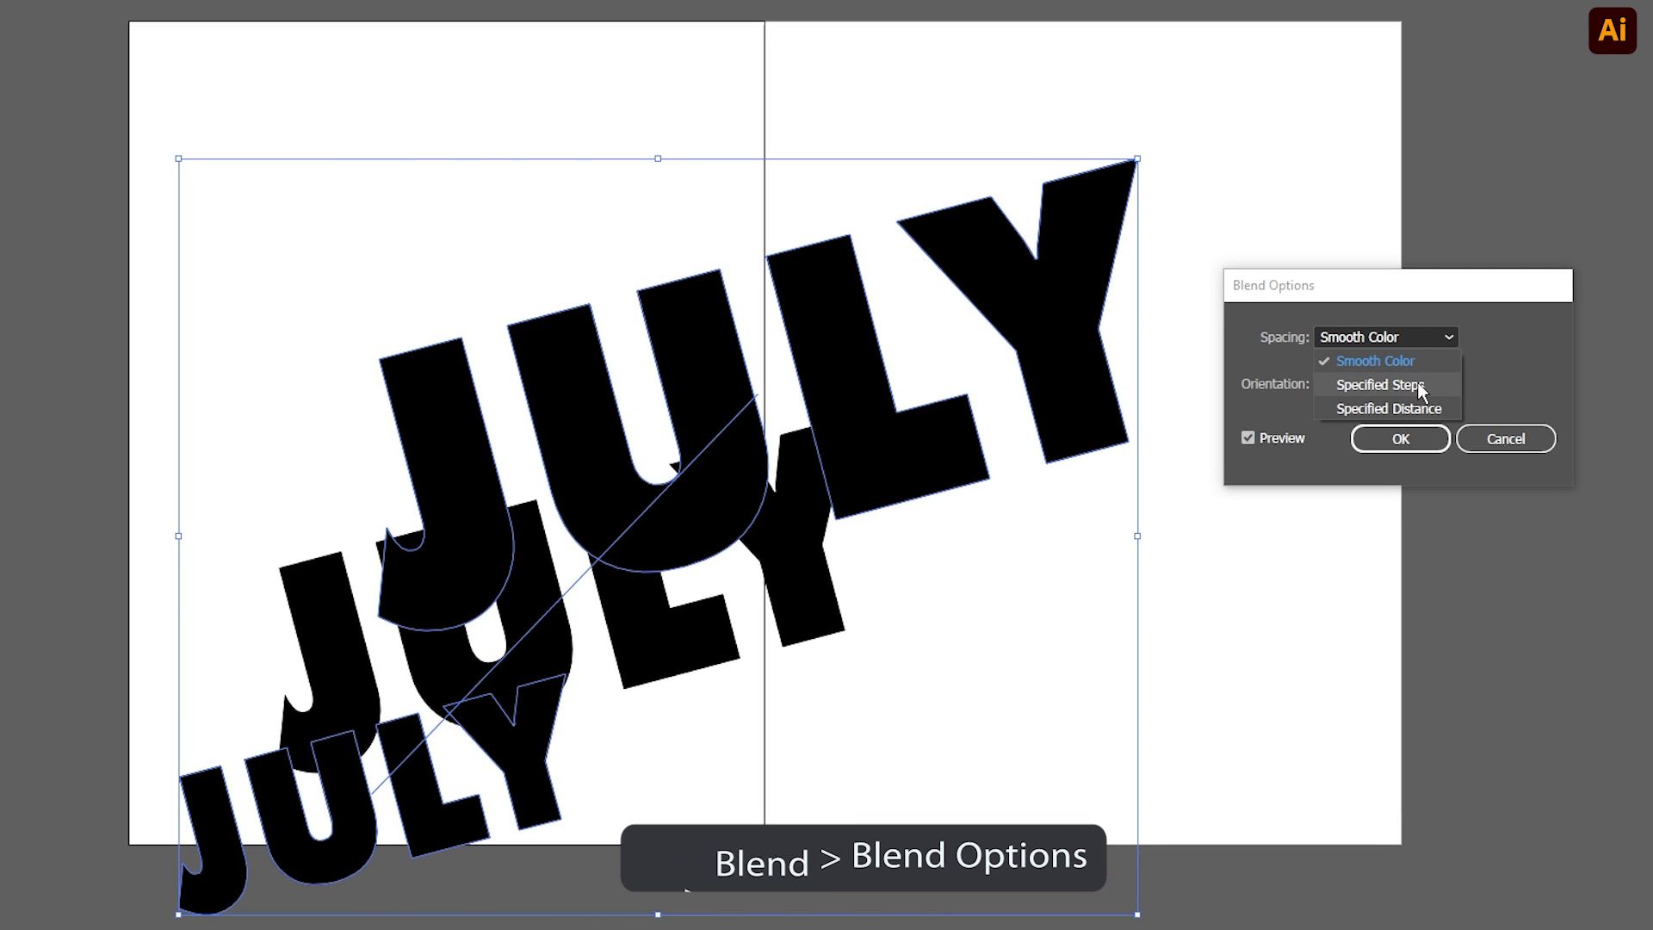
left_click(1349, 438)
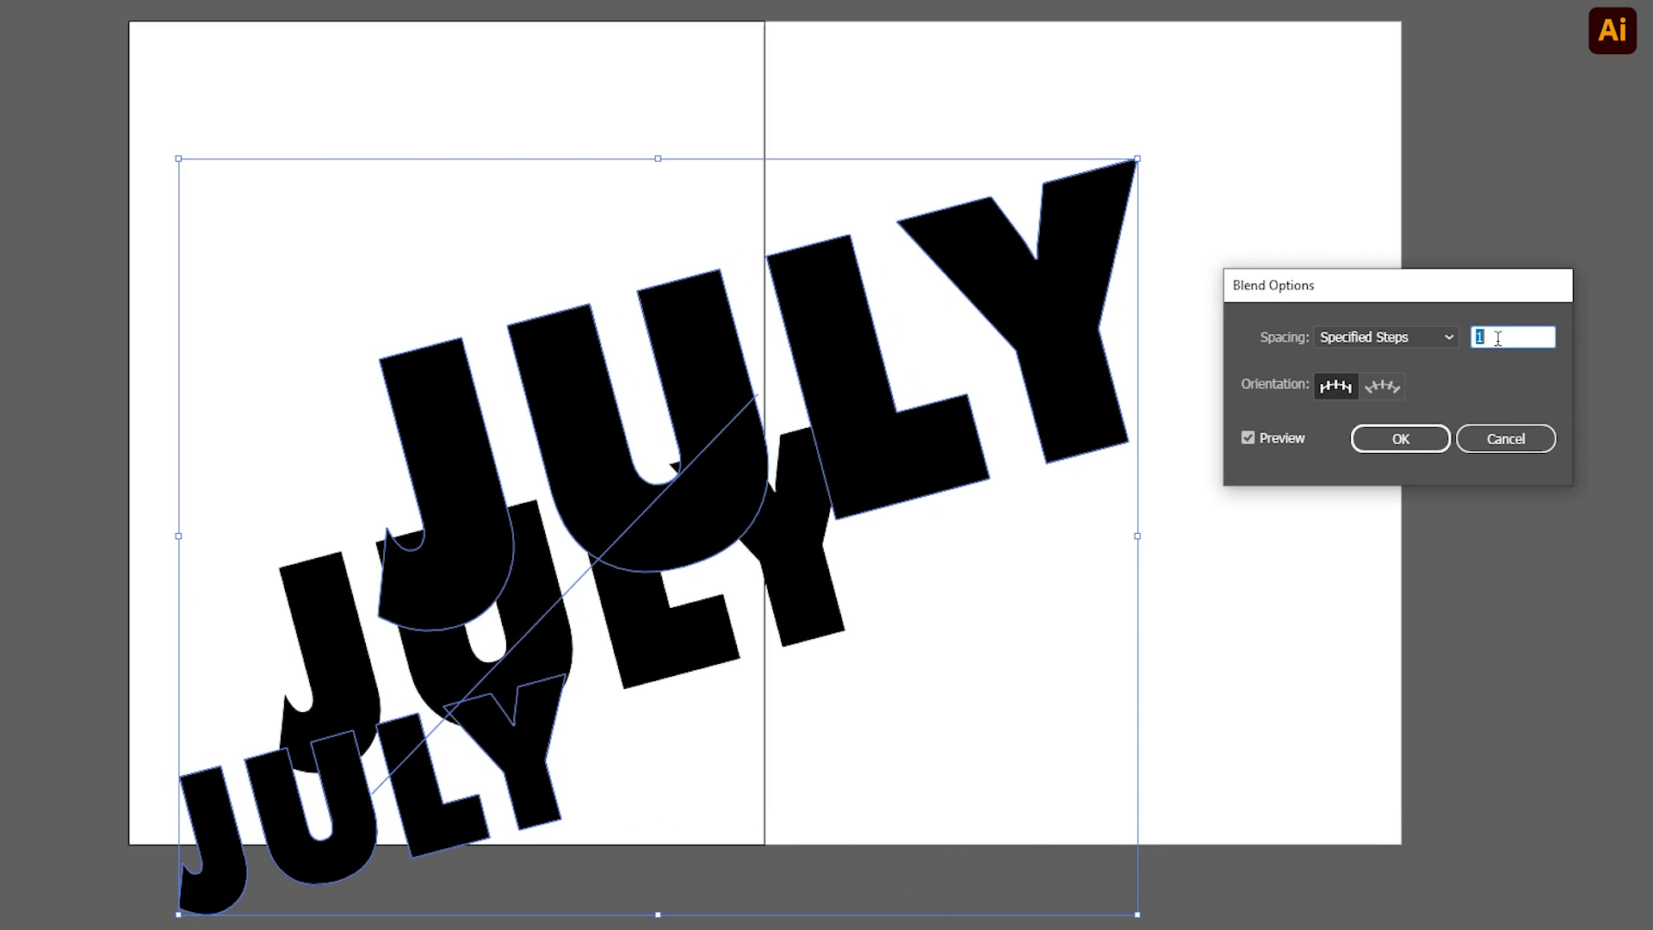
type("15")
key("Tab")
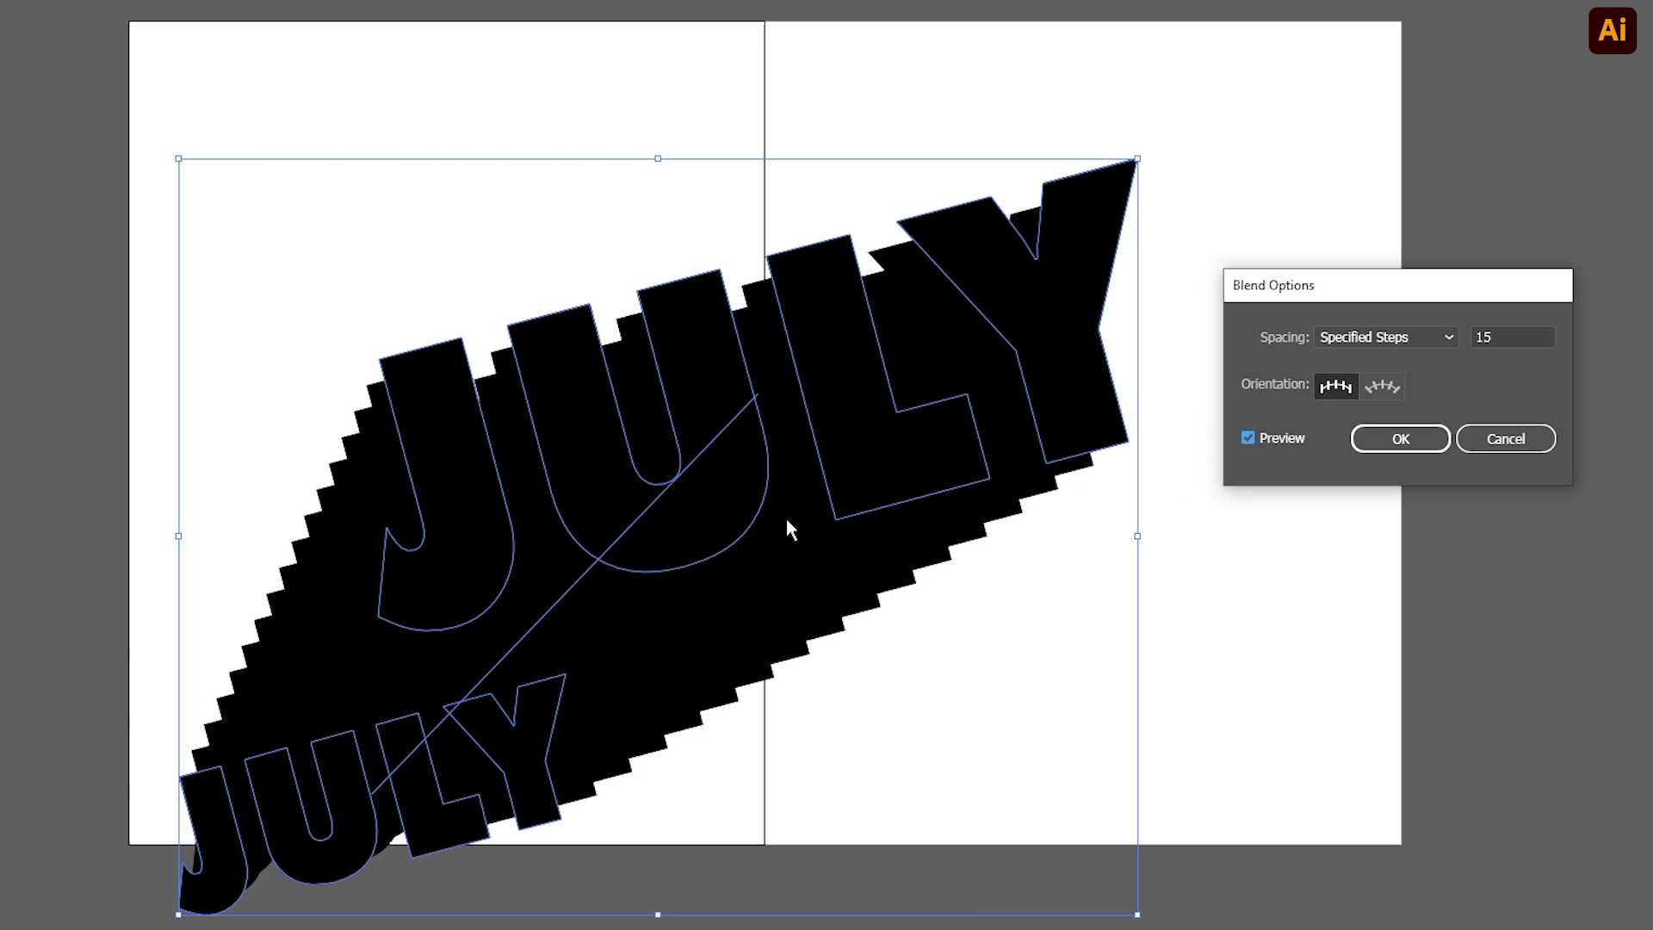
left_click(1401, 440)
left_click(1151, 449)
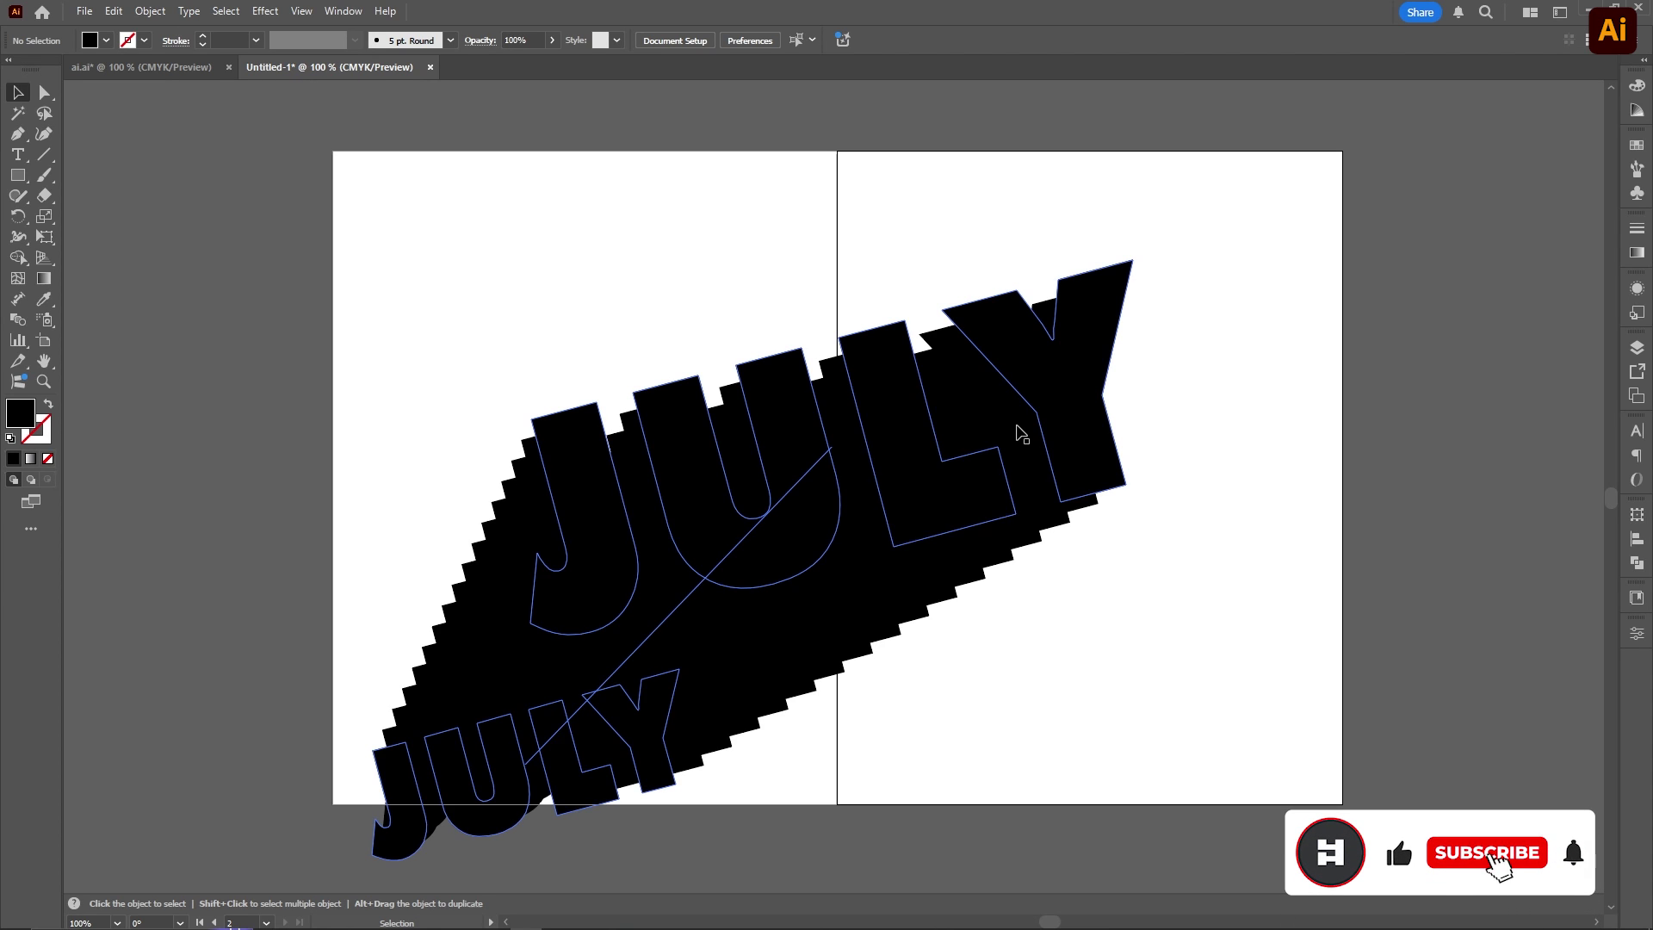
Step: Fill the small bottom JULY inside the blend with white
double_click(872, 573)
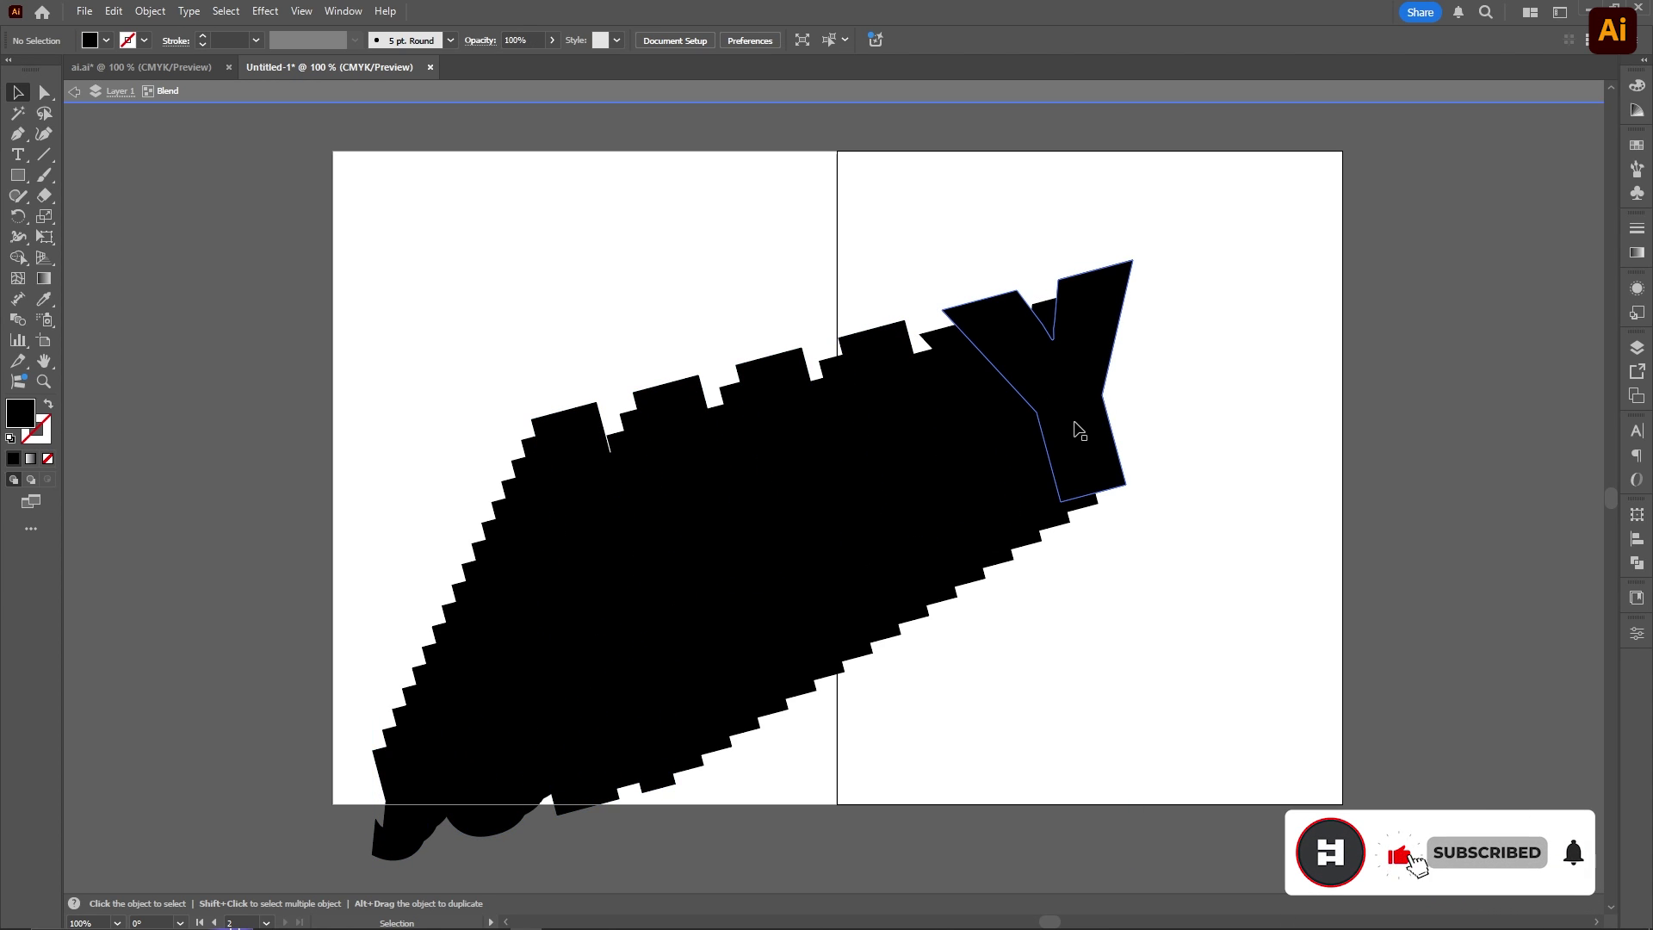
left_click(996, 473)
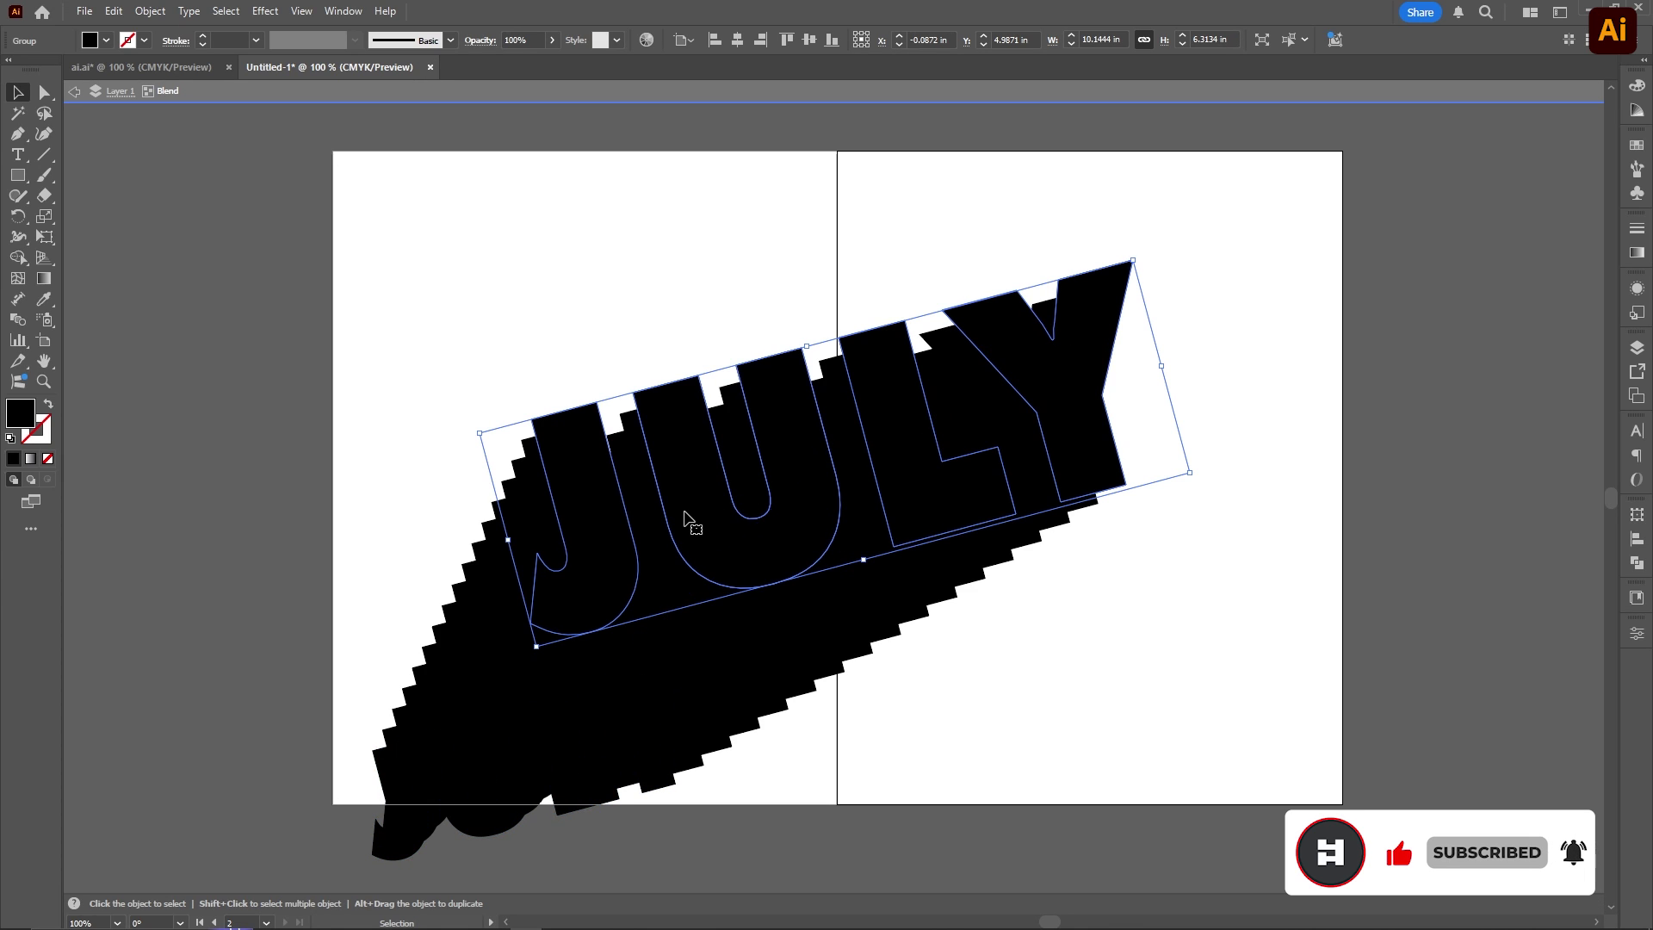
left_click(468, 805)
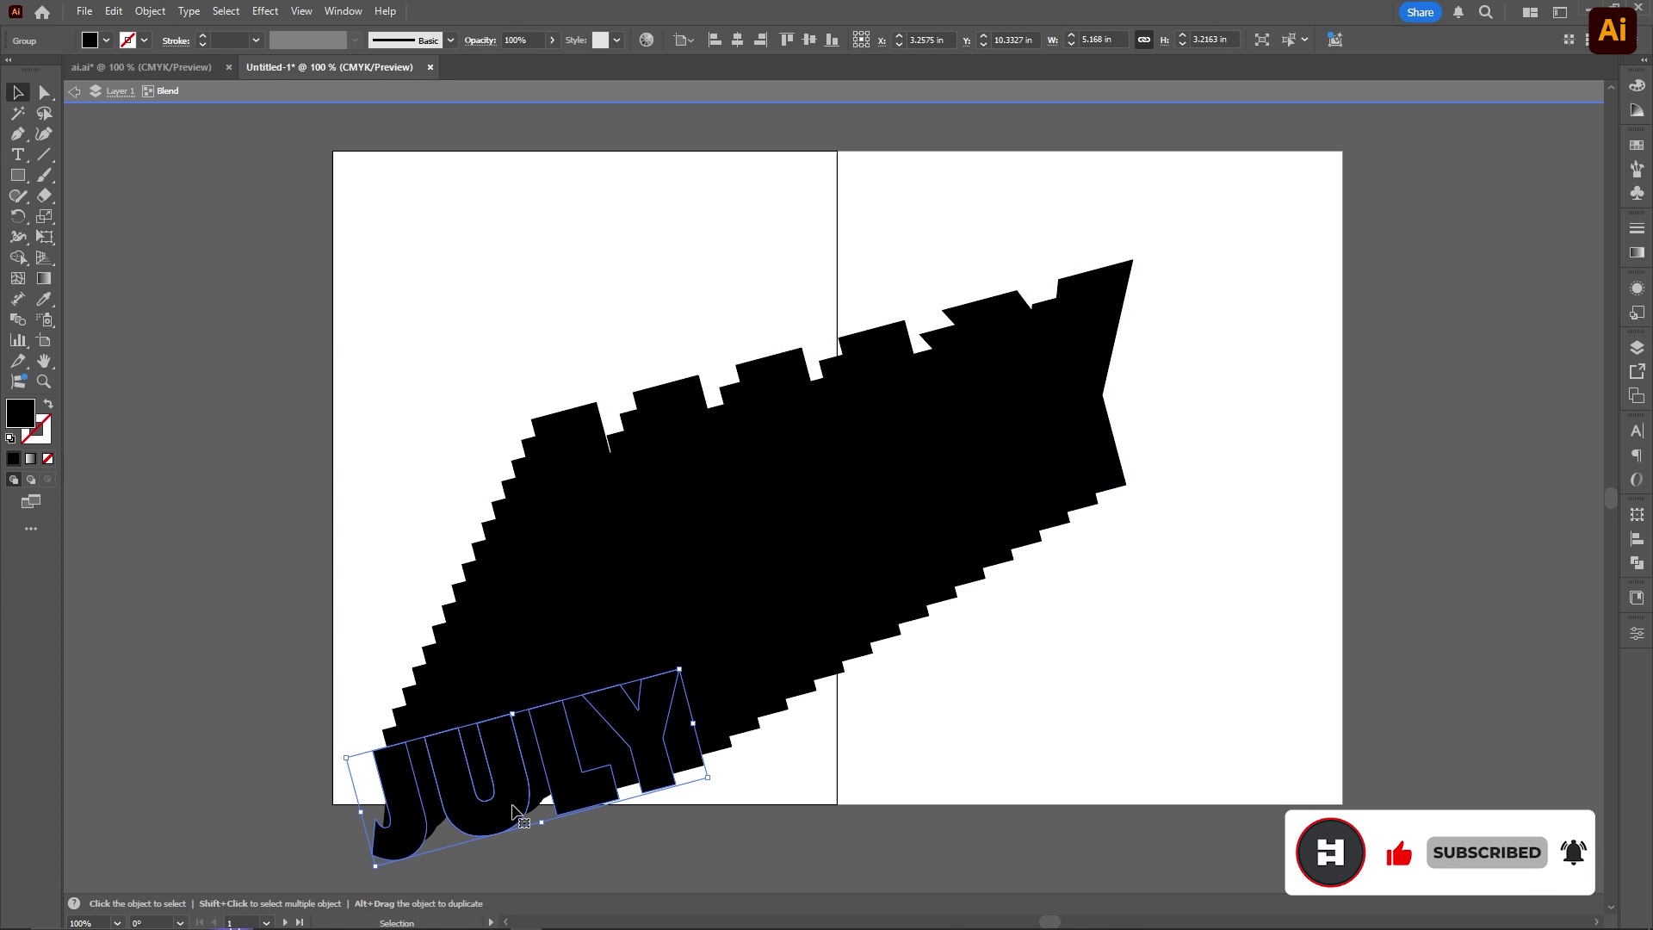
double_click(23, 420)
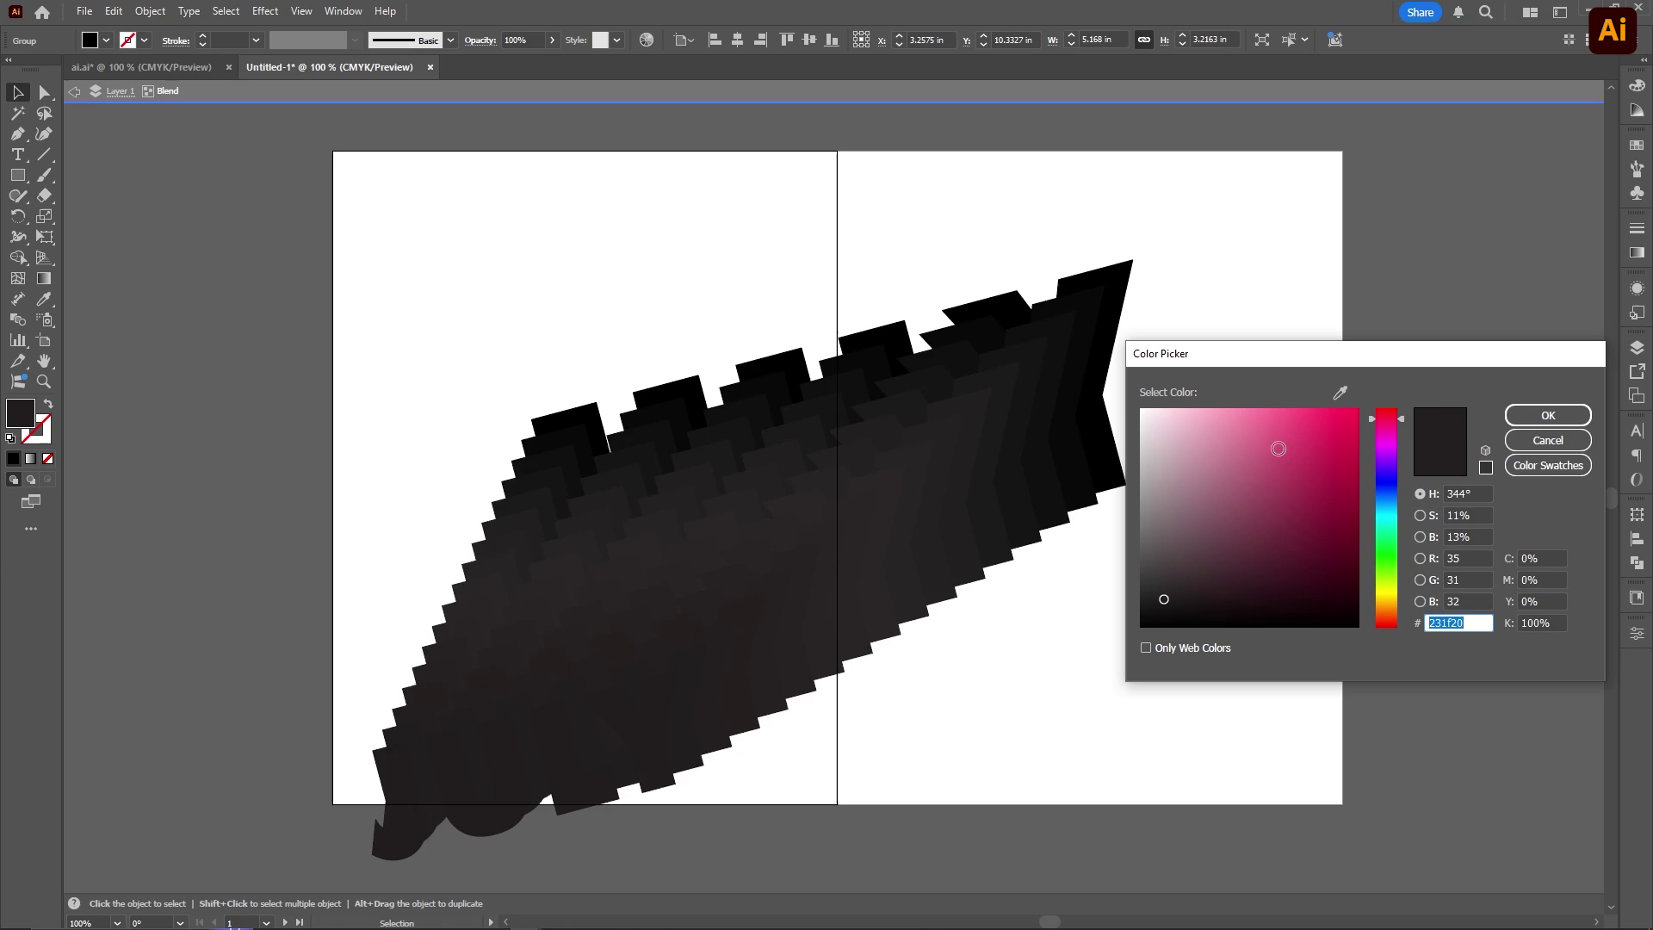
left_click_drag(1279, 449, 1120, 403)
left_click(1546, 413)
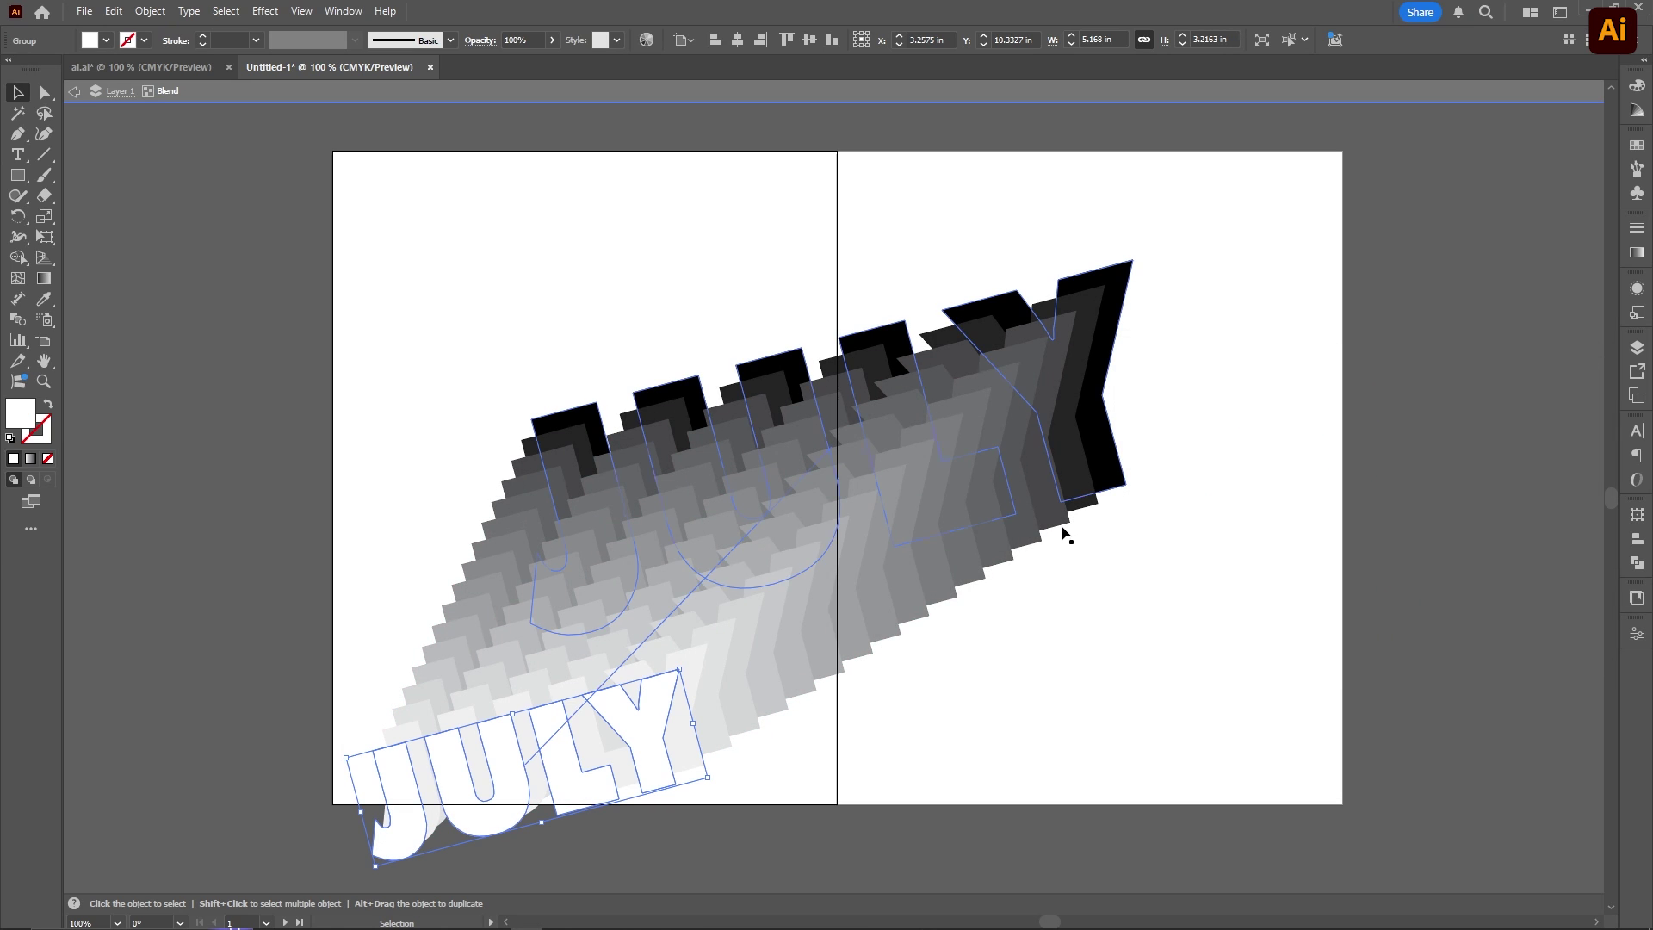
left_click(1216, 440)
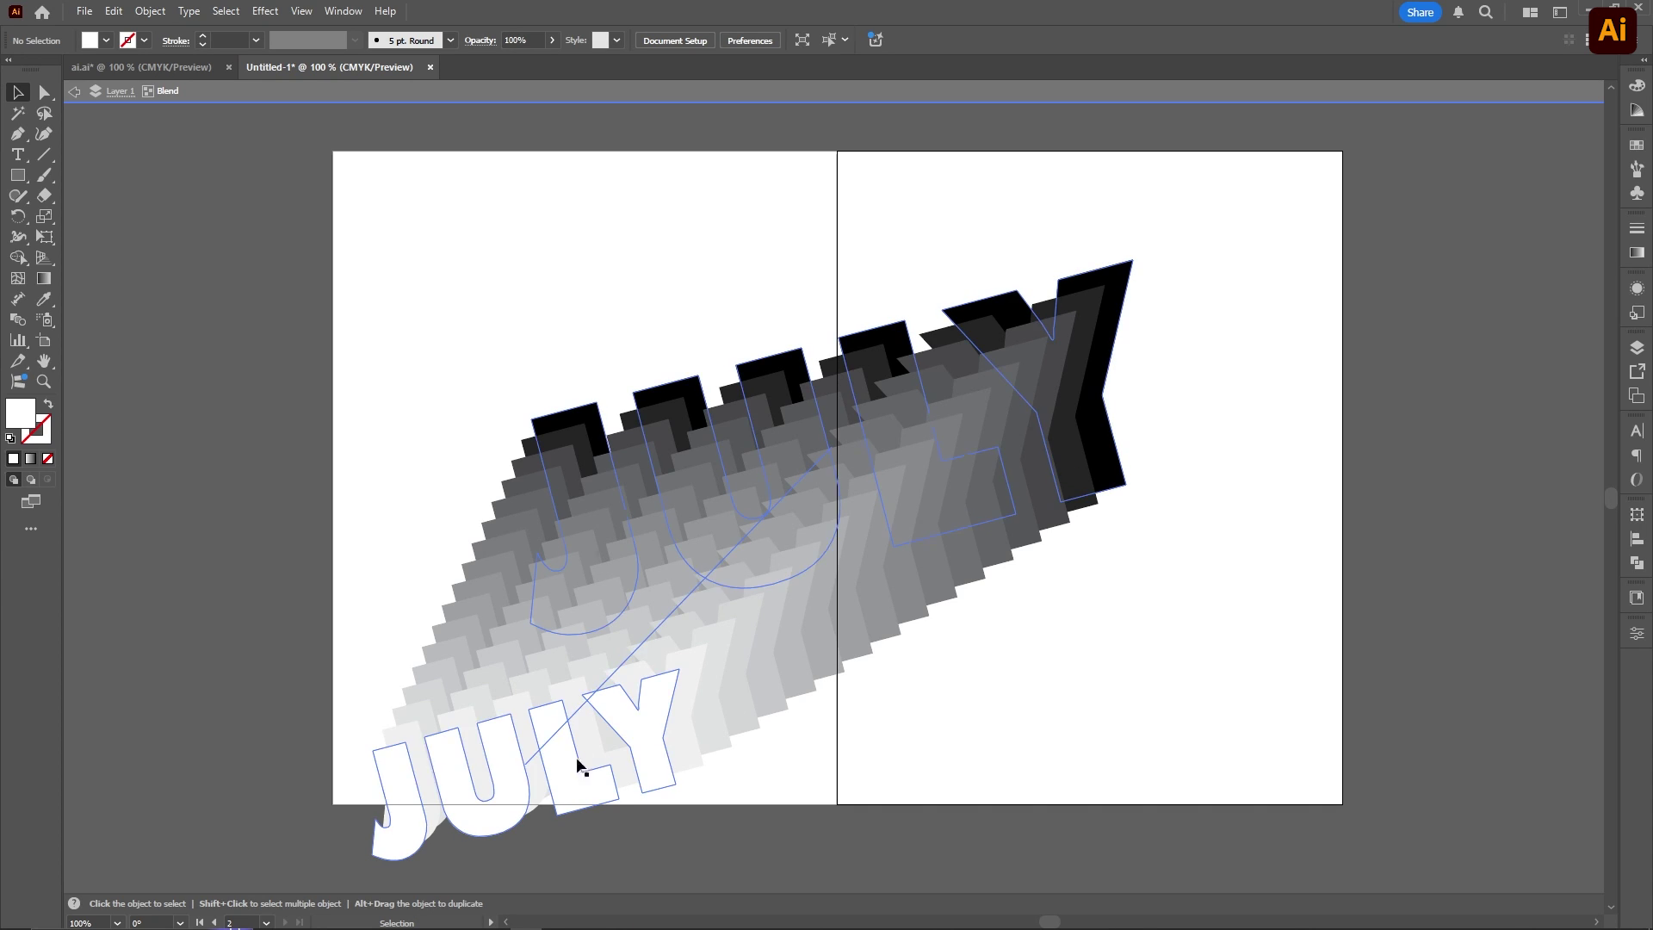
Step: Bring the large top JULY group to the front with Arrange > Bring to Front
left_click(1106, 443)
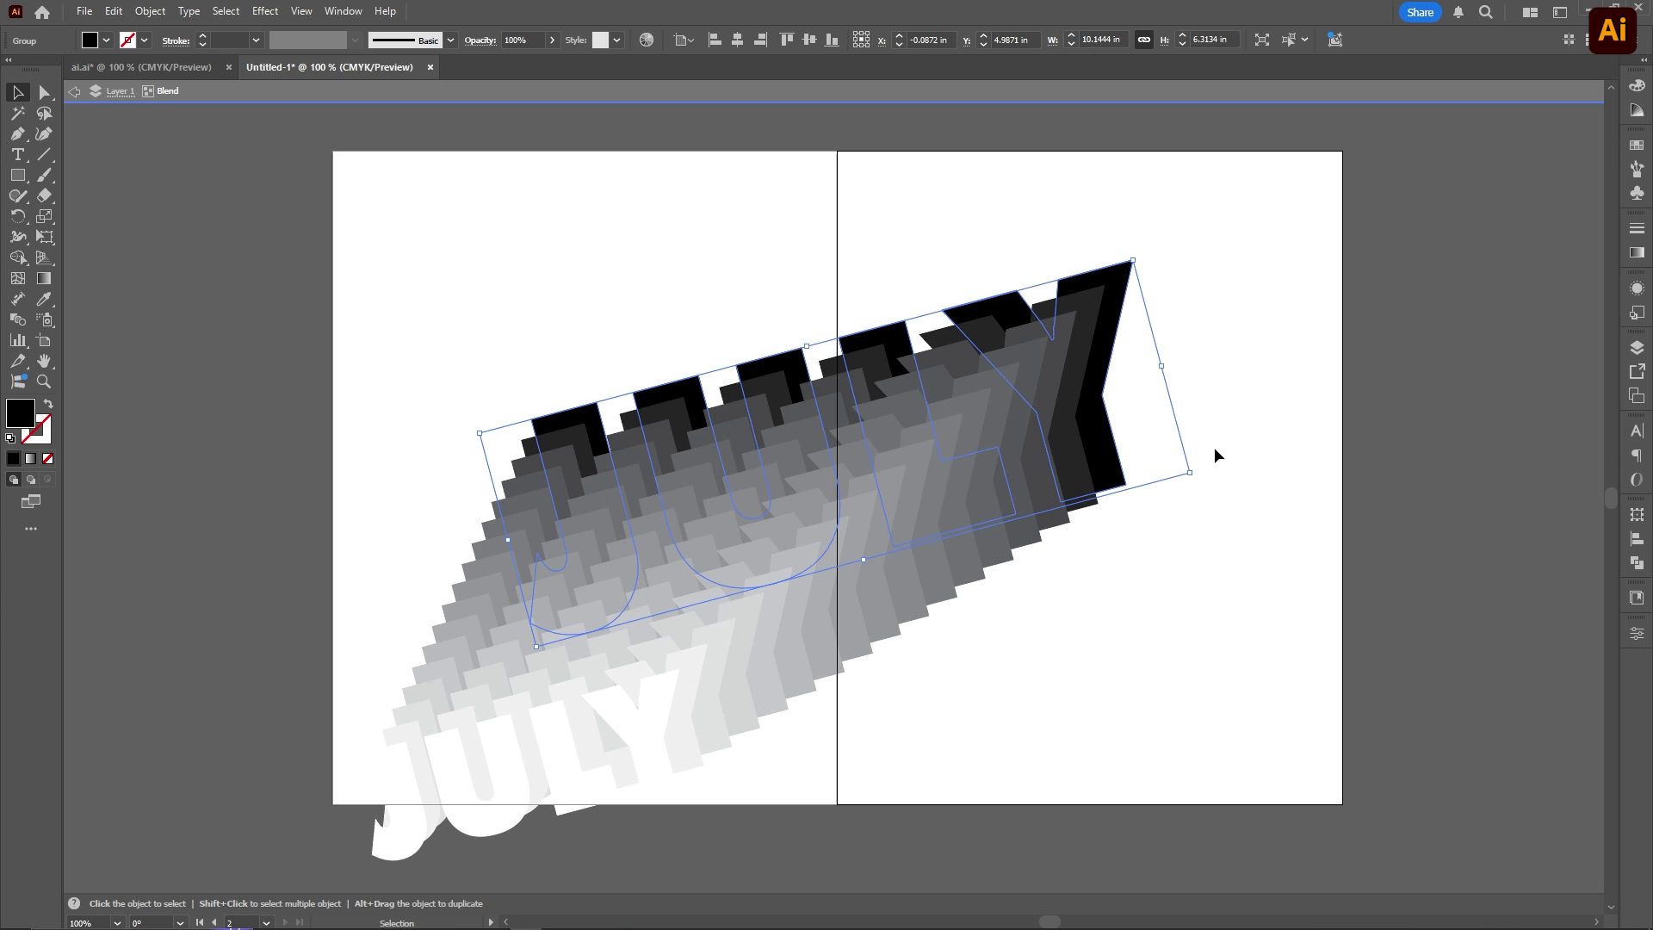
right_click(1091, 428)
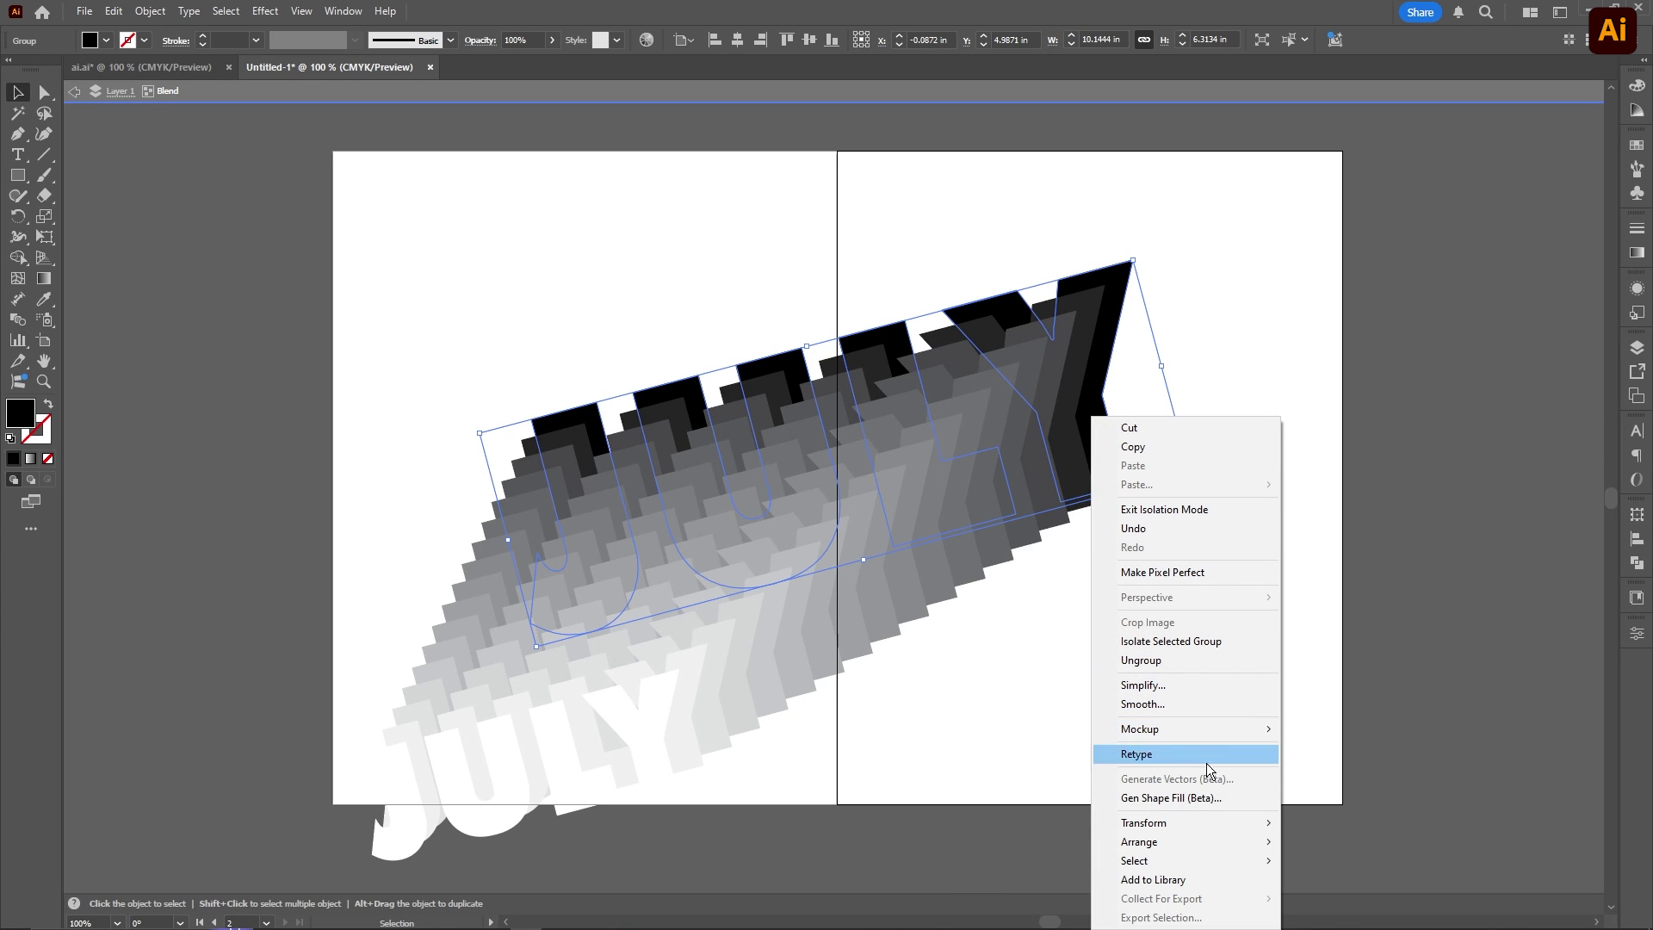
mouse_move(1186, 842)
left_click(1352, 758)
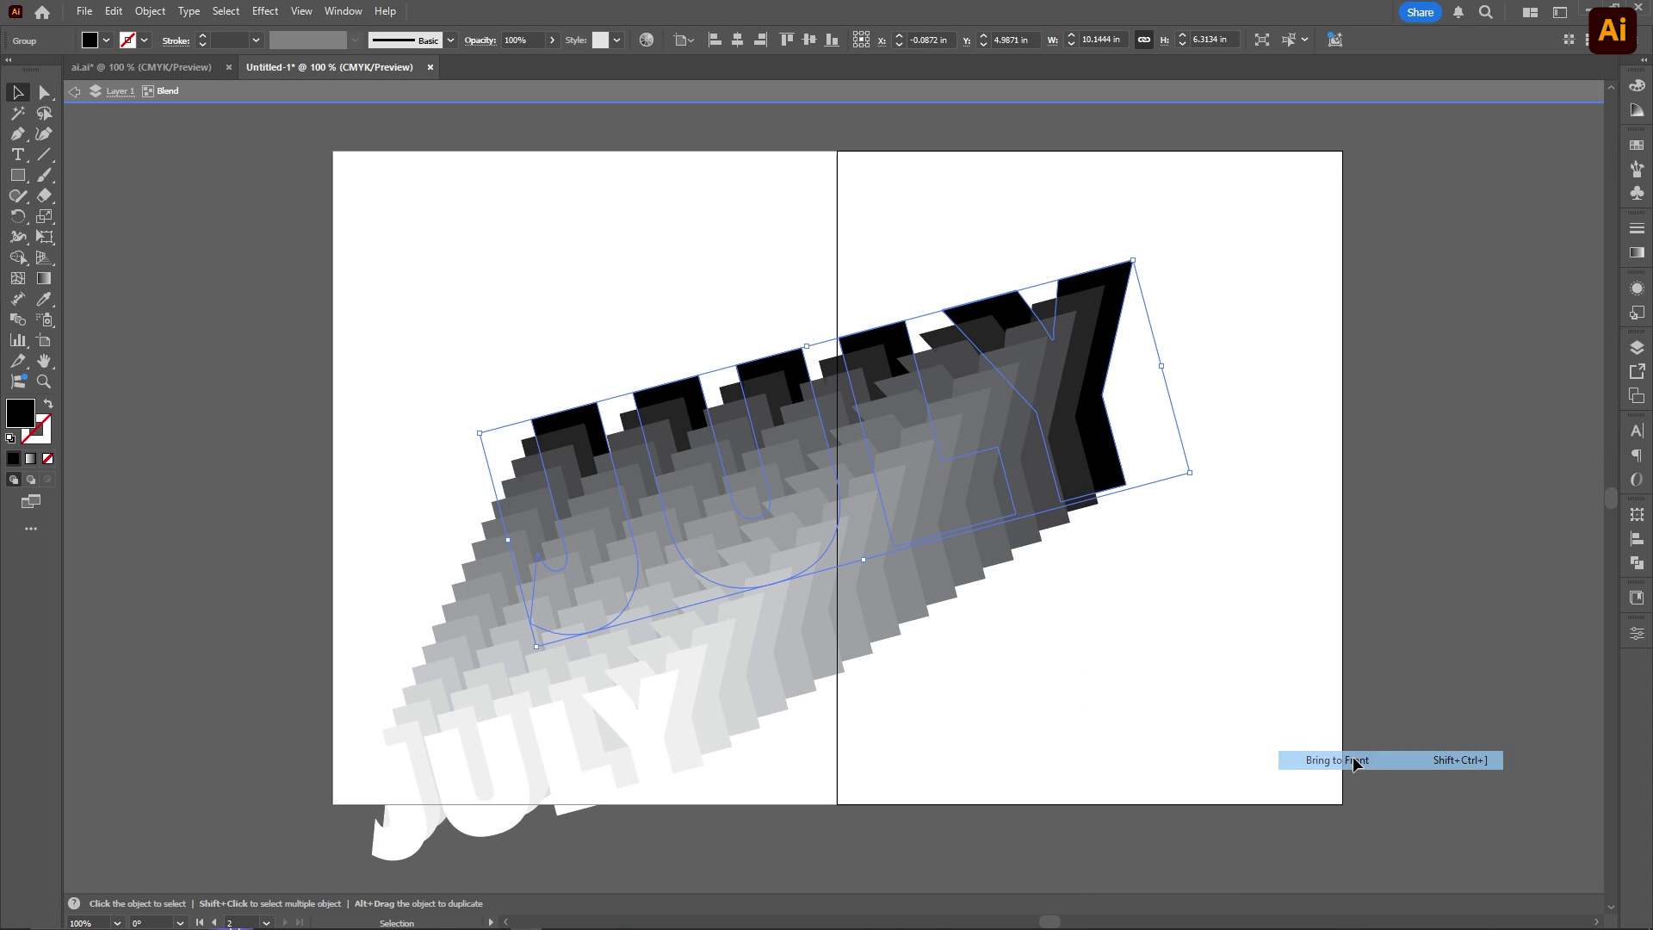
left_click(1285, 528)
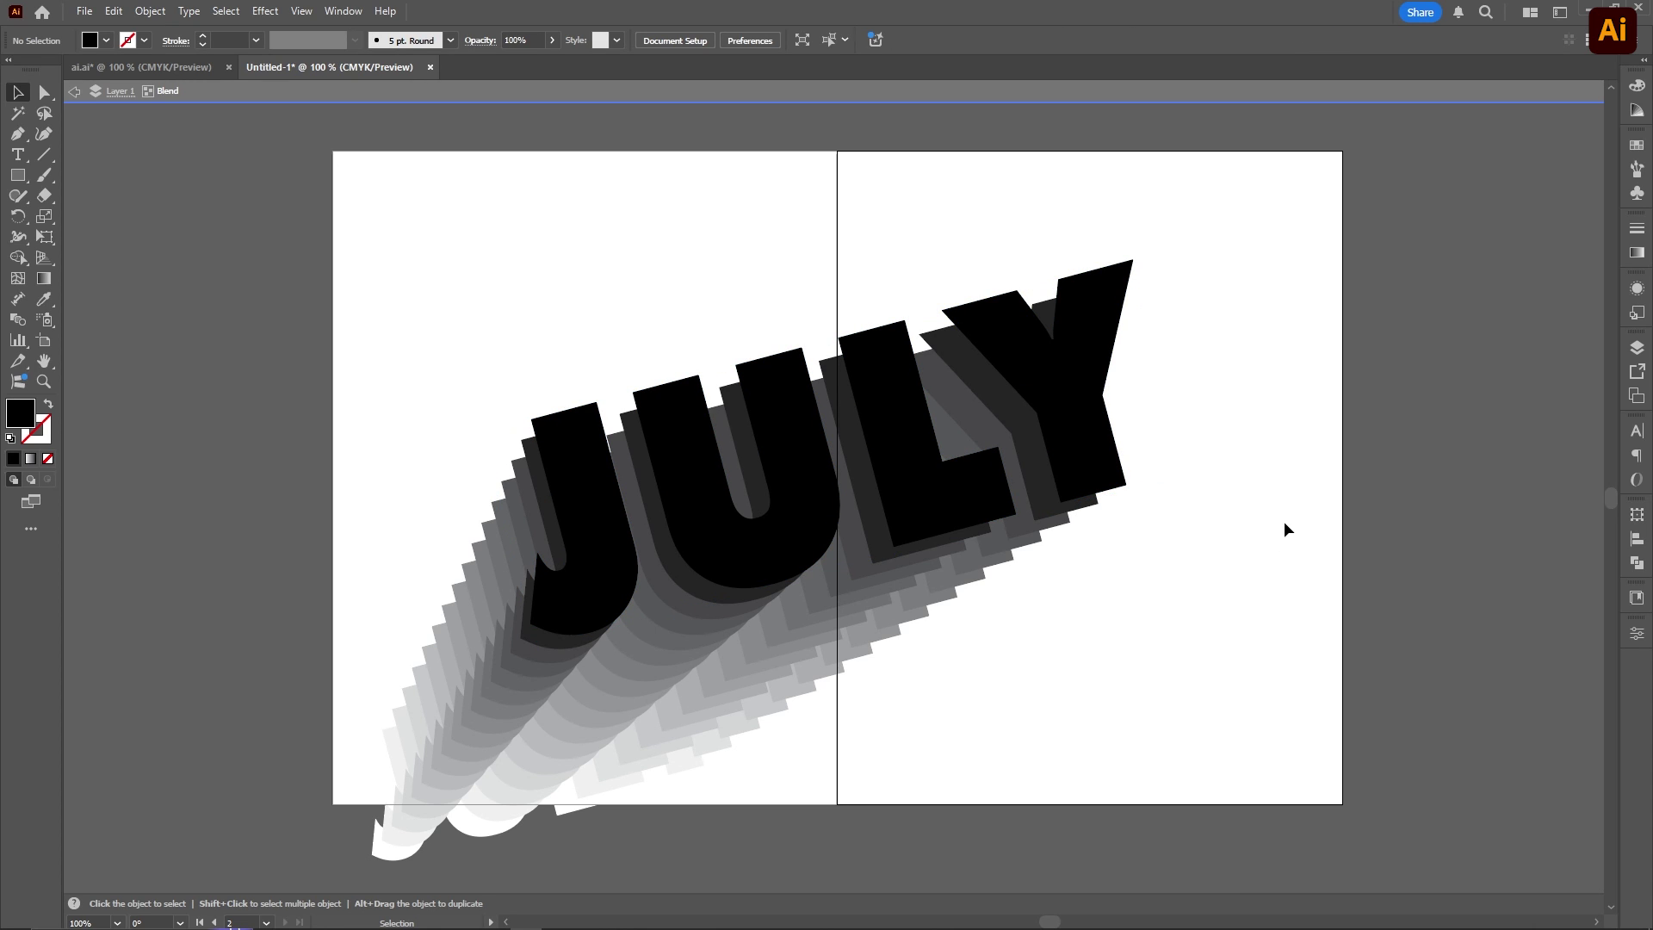
left_click(978, 256)
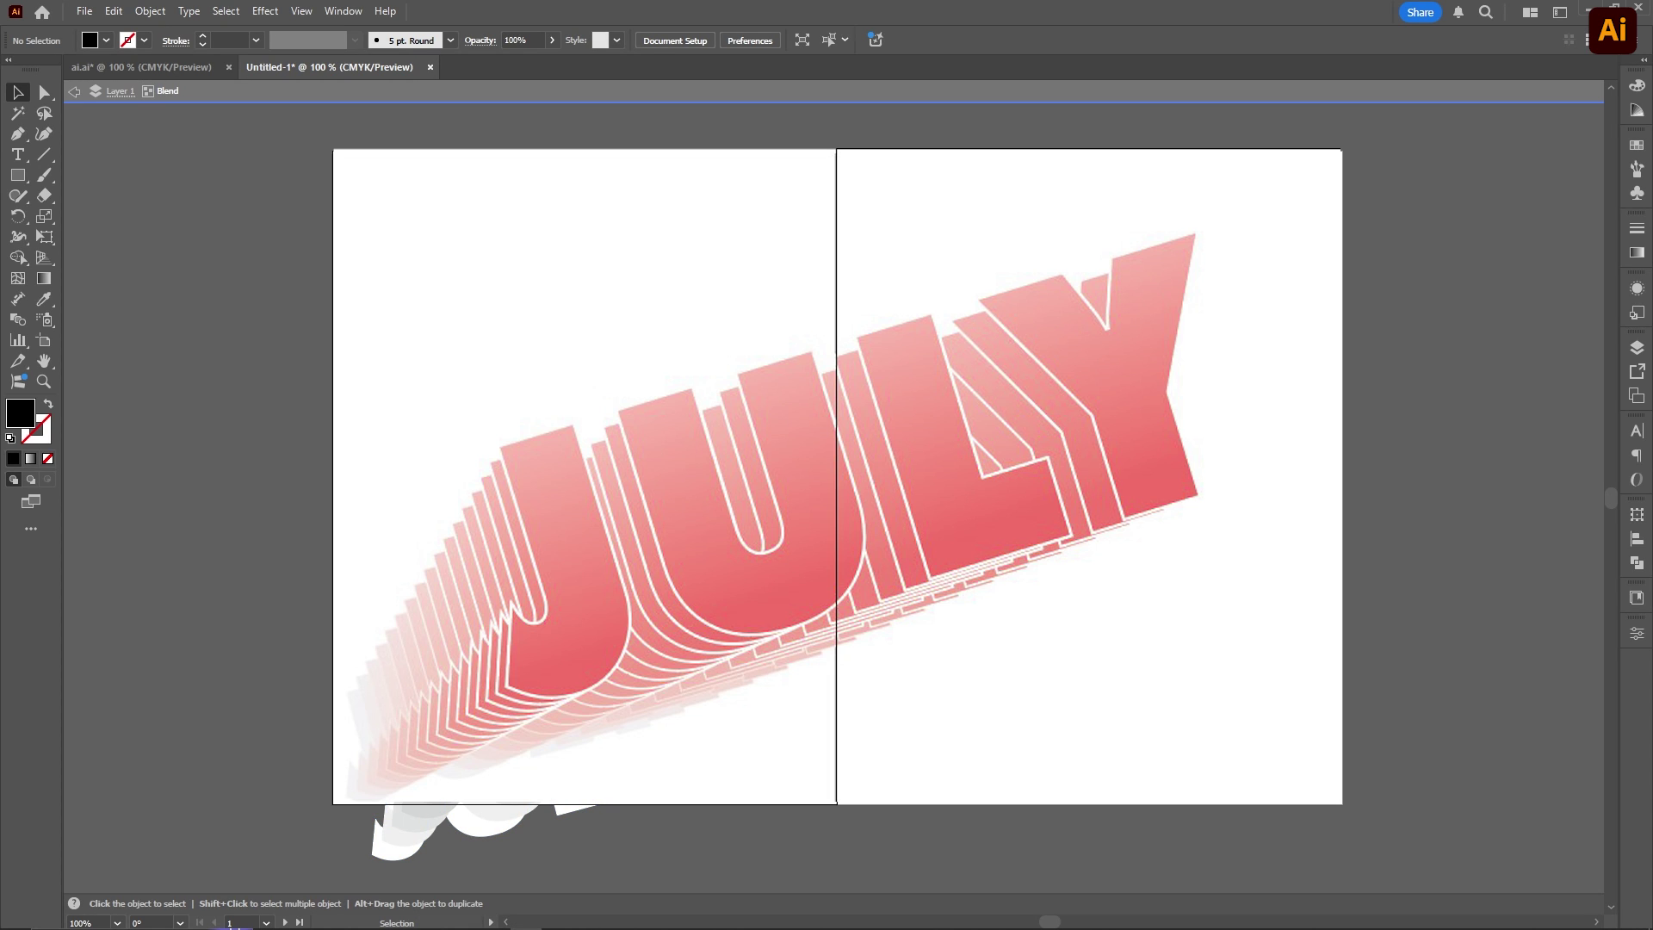
key("ctrl+z")
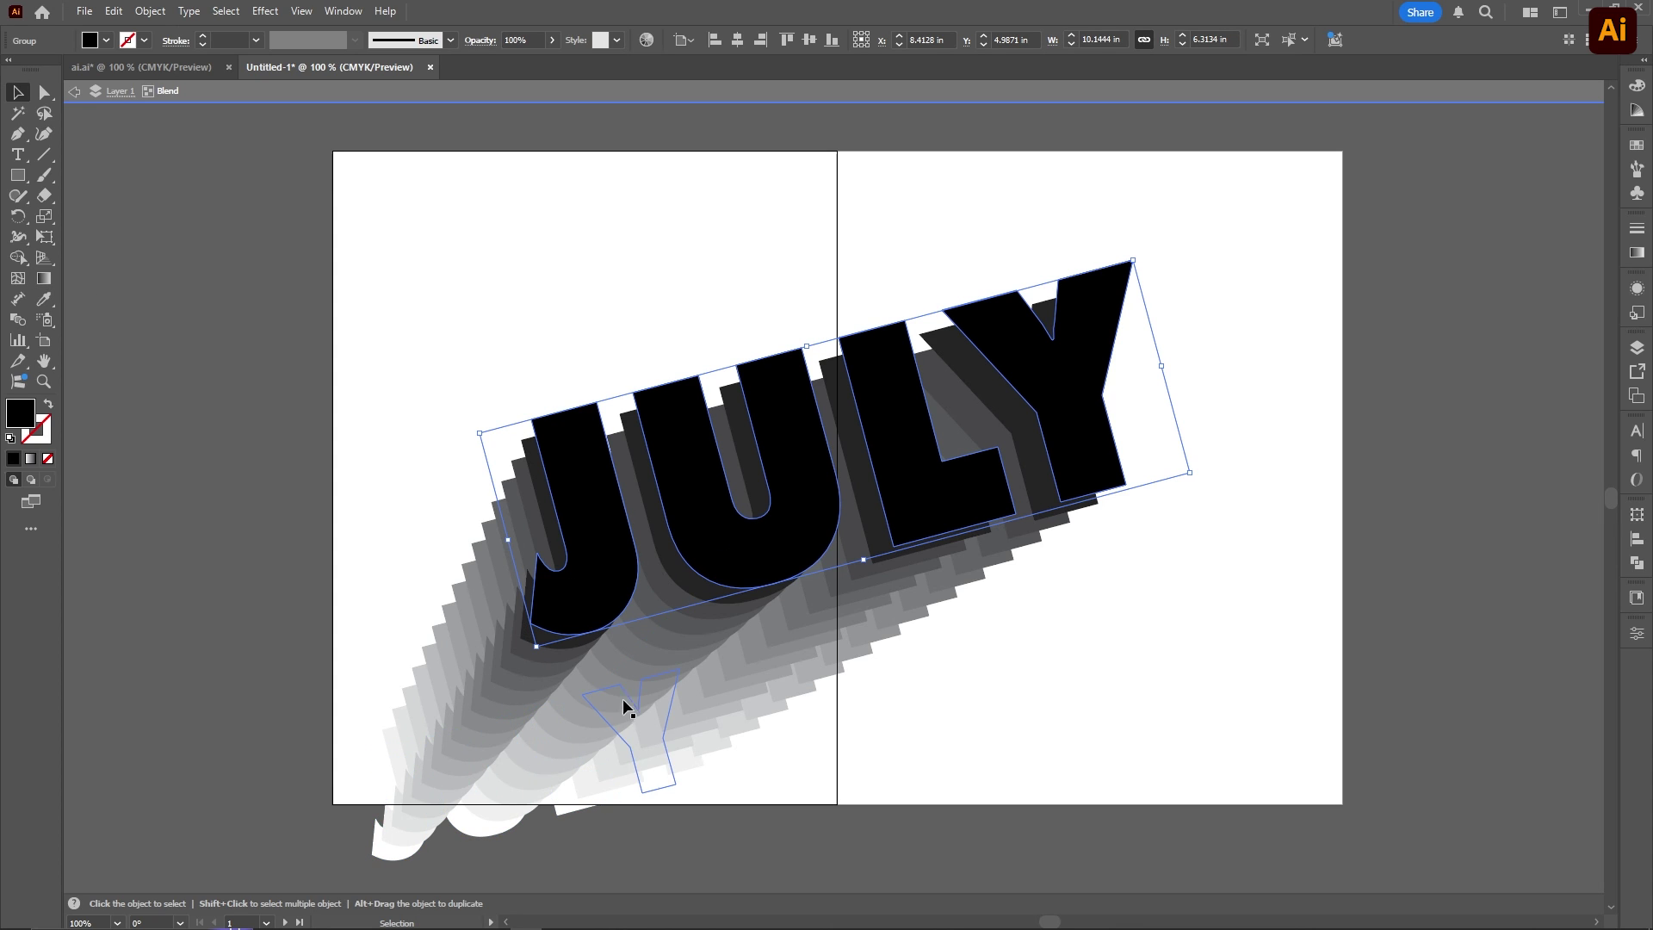
Step: Give the J and U letters a vertical light-to-dark gradient fill
left_click(44, 278)
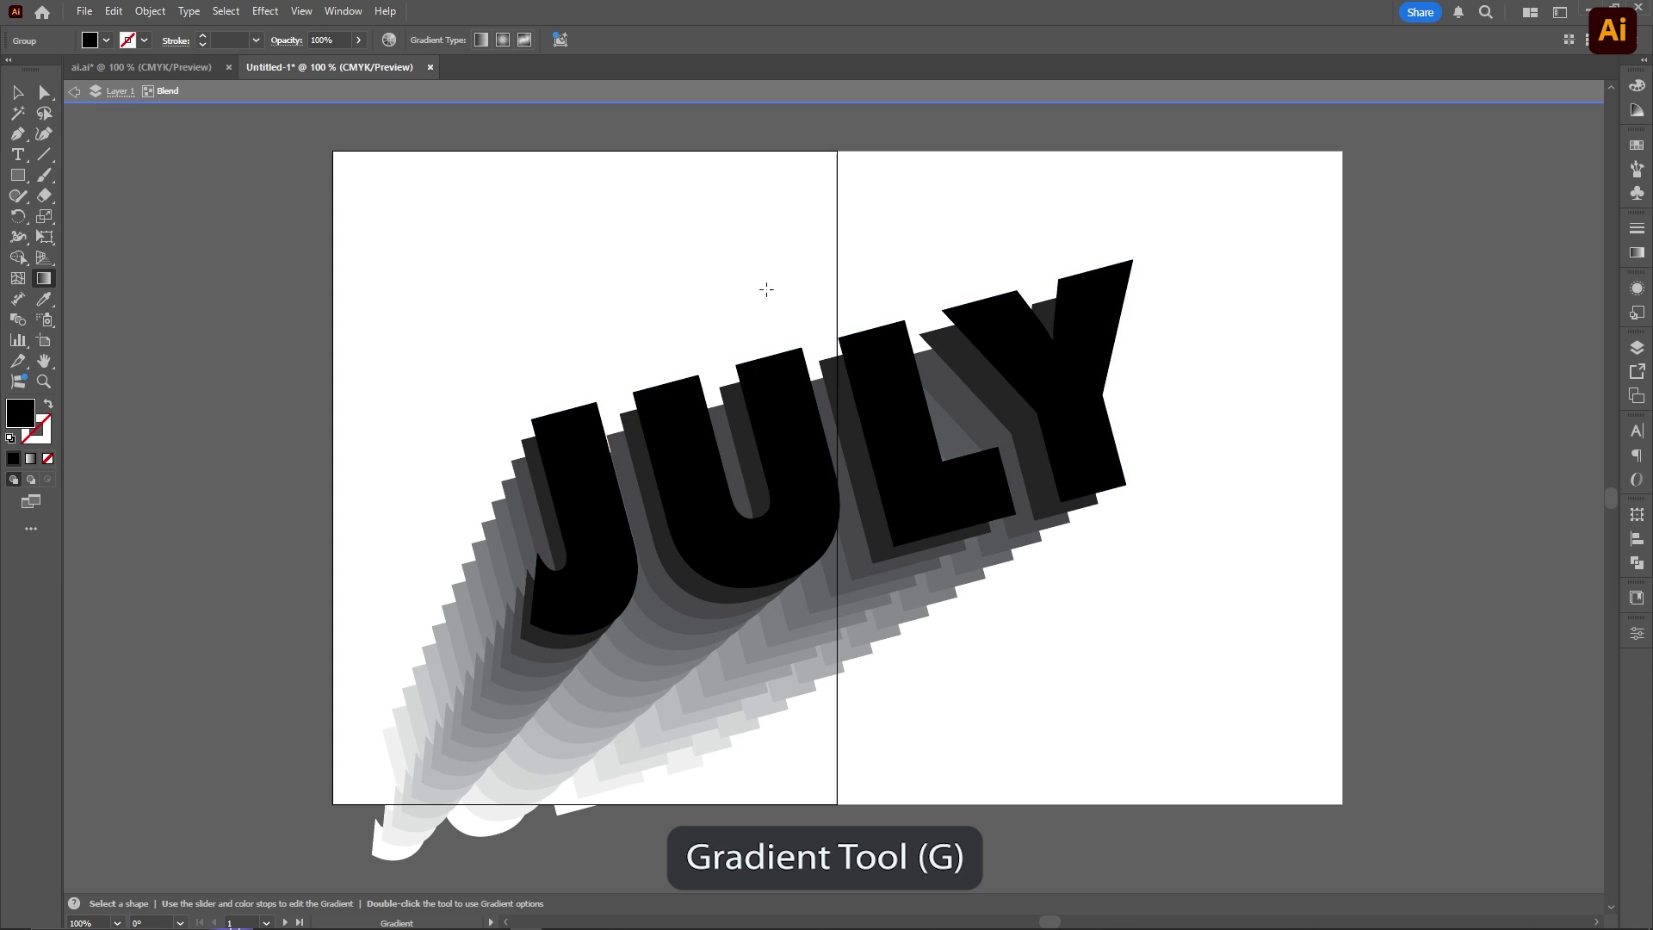
left_click(791, 436)
left_click(587, 536)
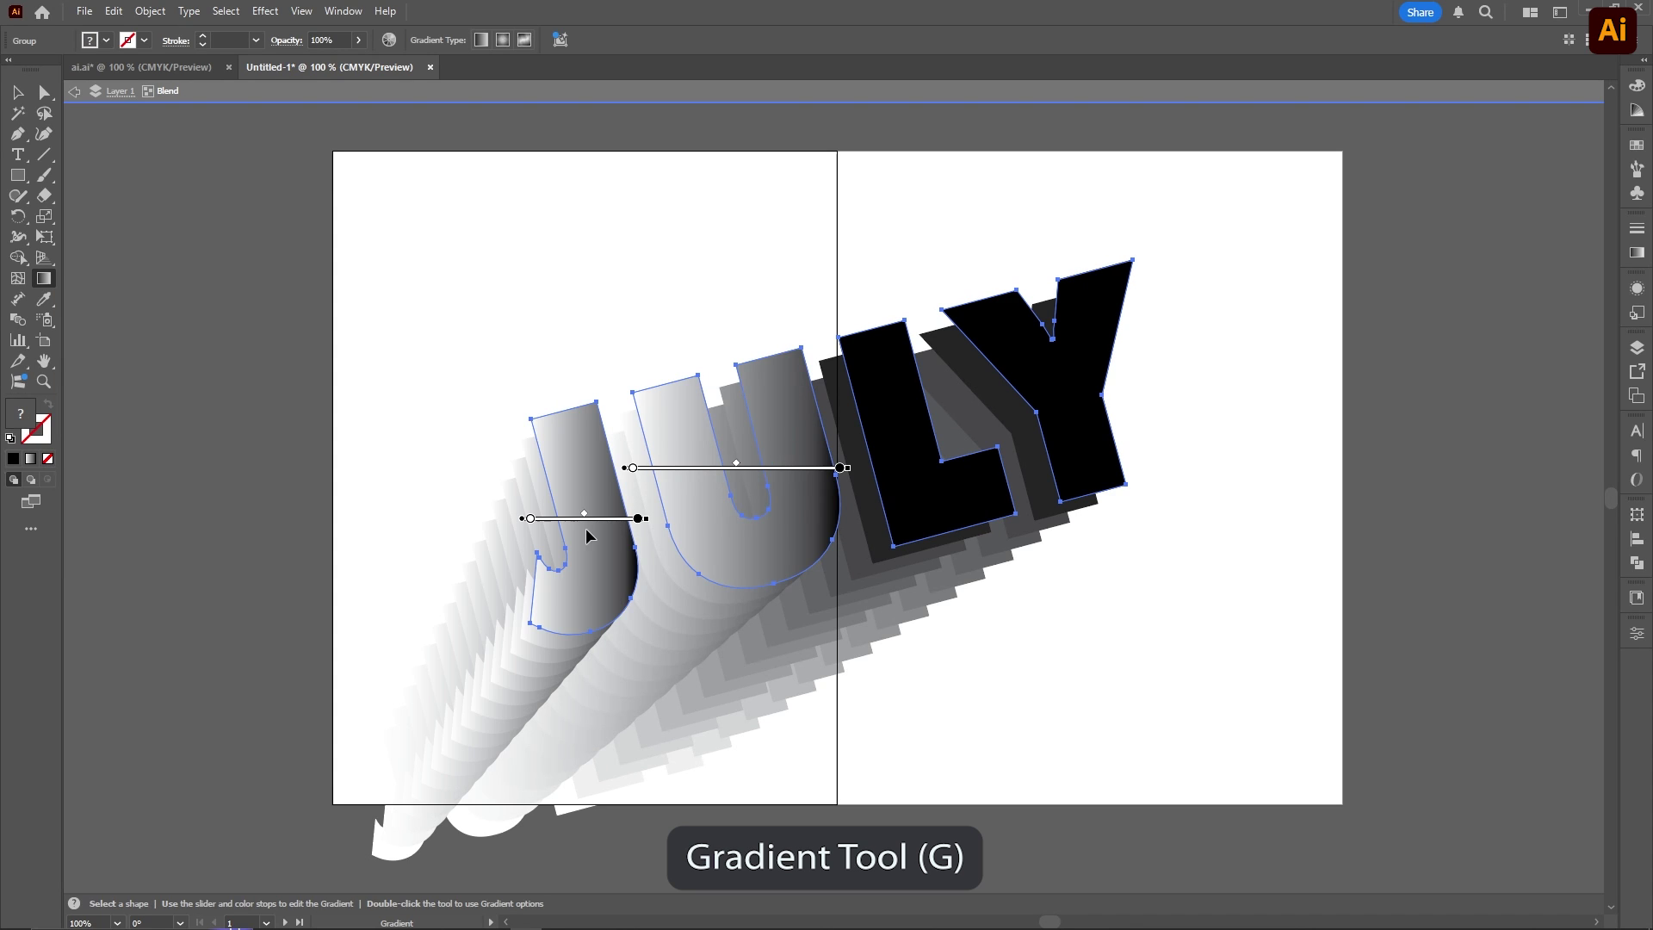
left_click_drag(879, 475, 907, 462)
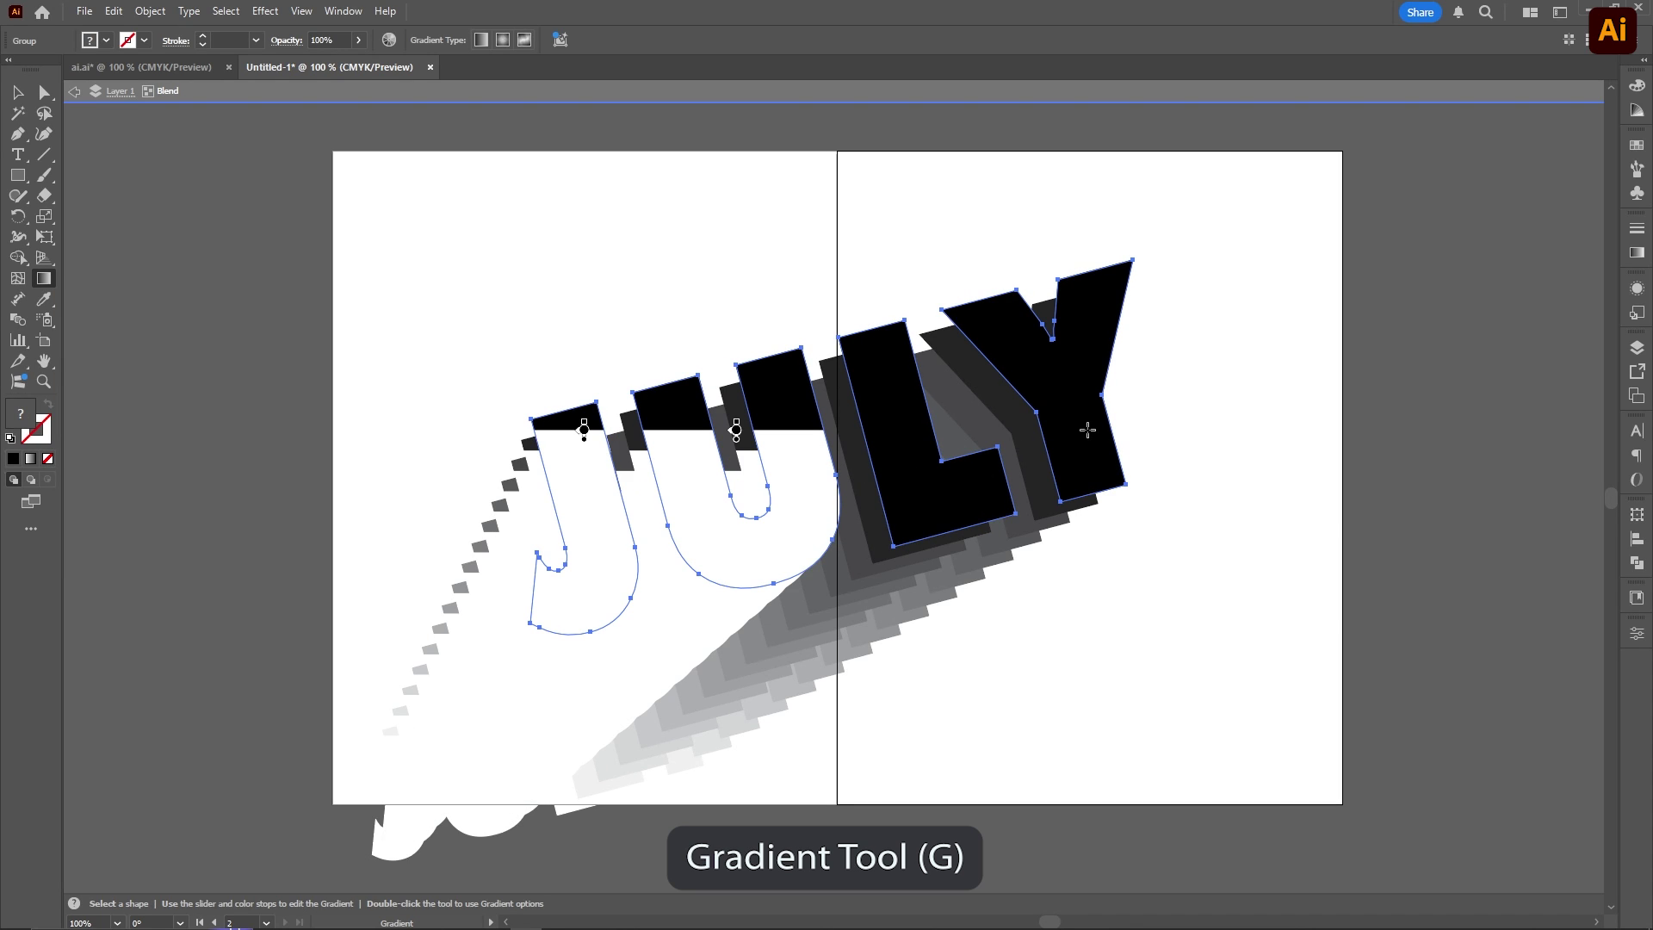
mouse_move(698, 297)
left_mouse_down()
mouse_move(767, 472)
mouse_move(766, 553)
left_mouse_up()
Step: Add the gradient to L and Y, then angle all four letters light at top to black at base
left_click(878, 422)
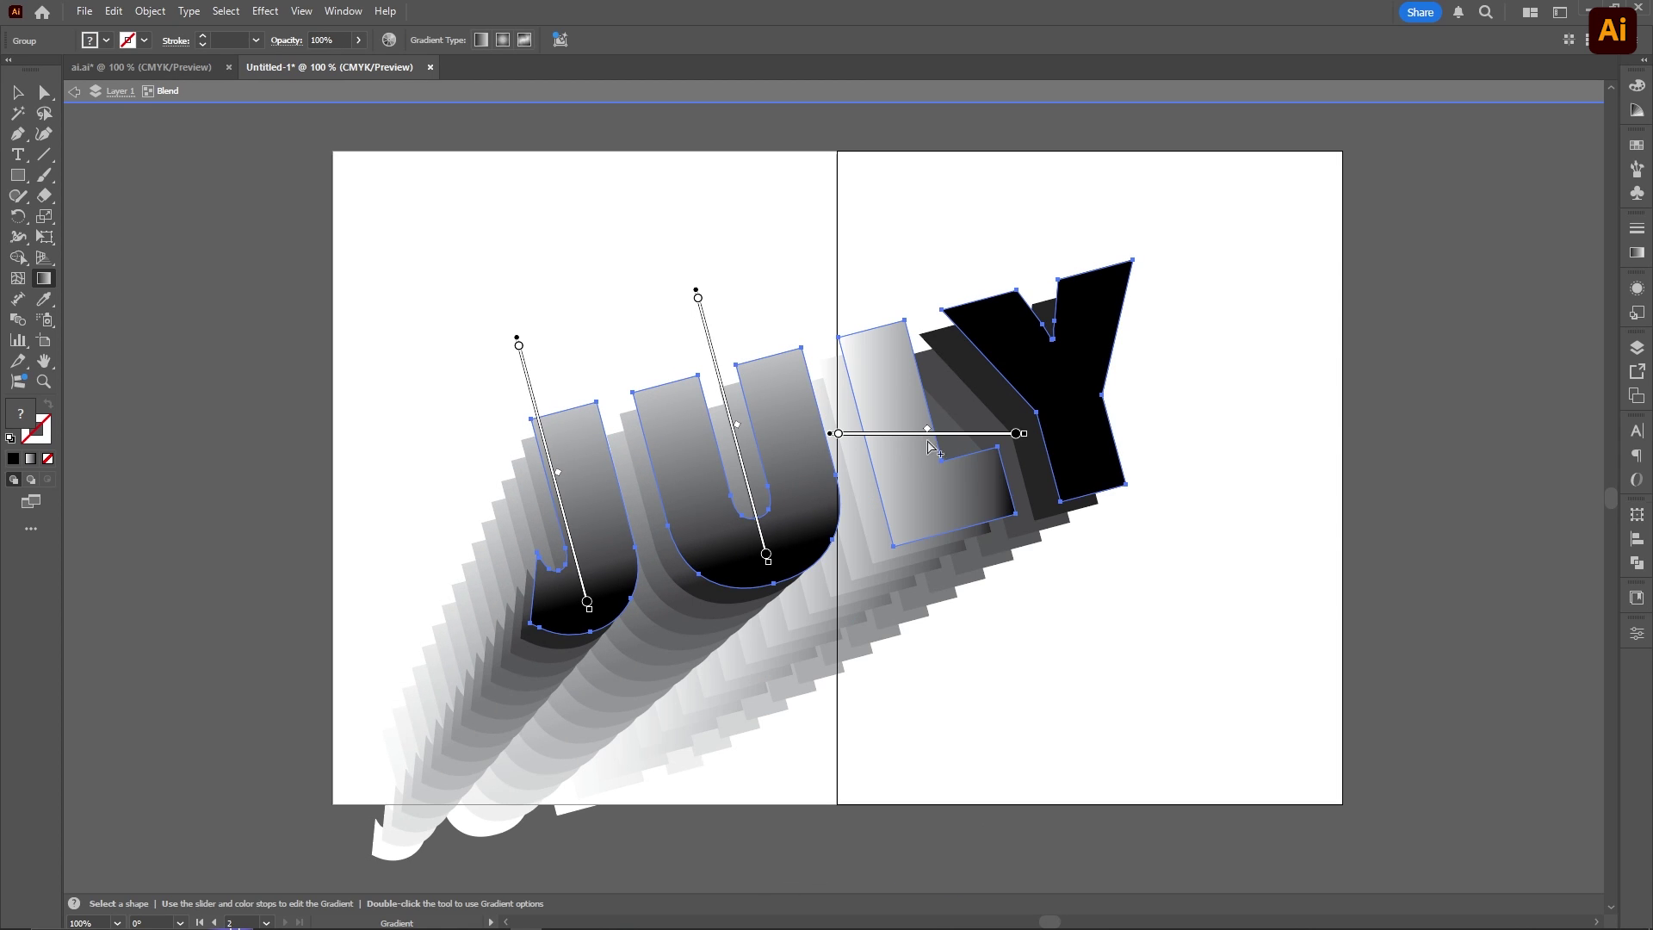
left_click(1082, 430)
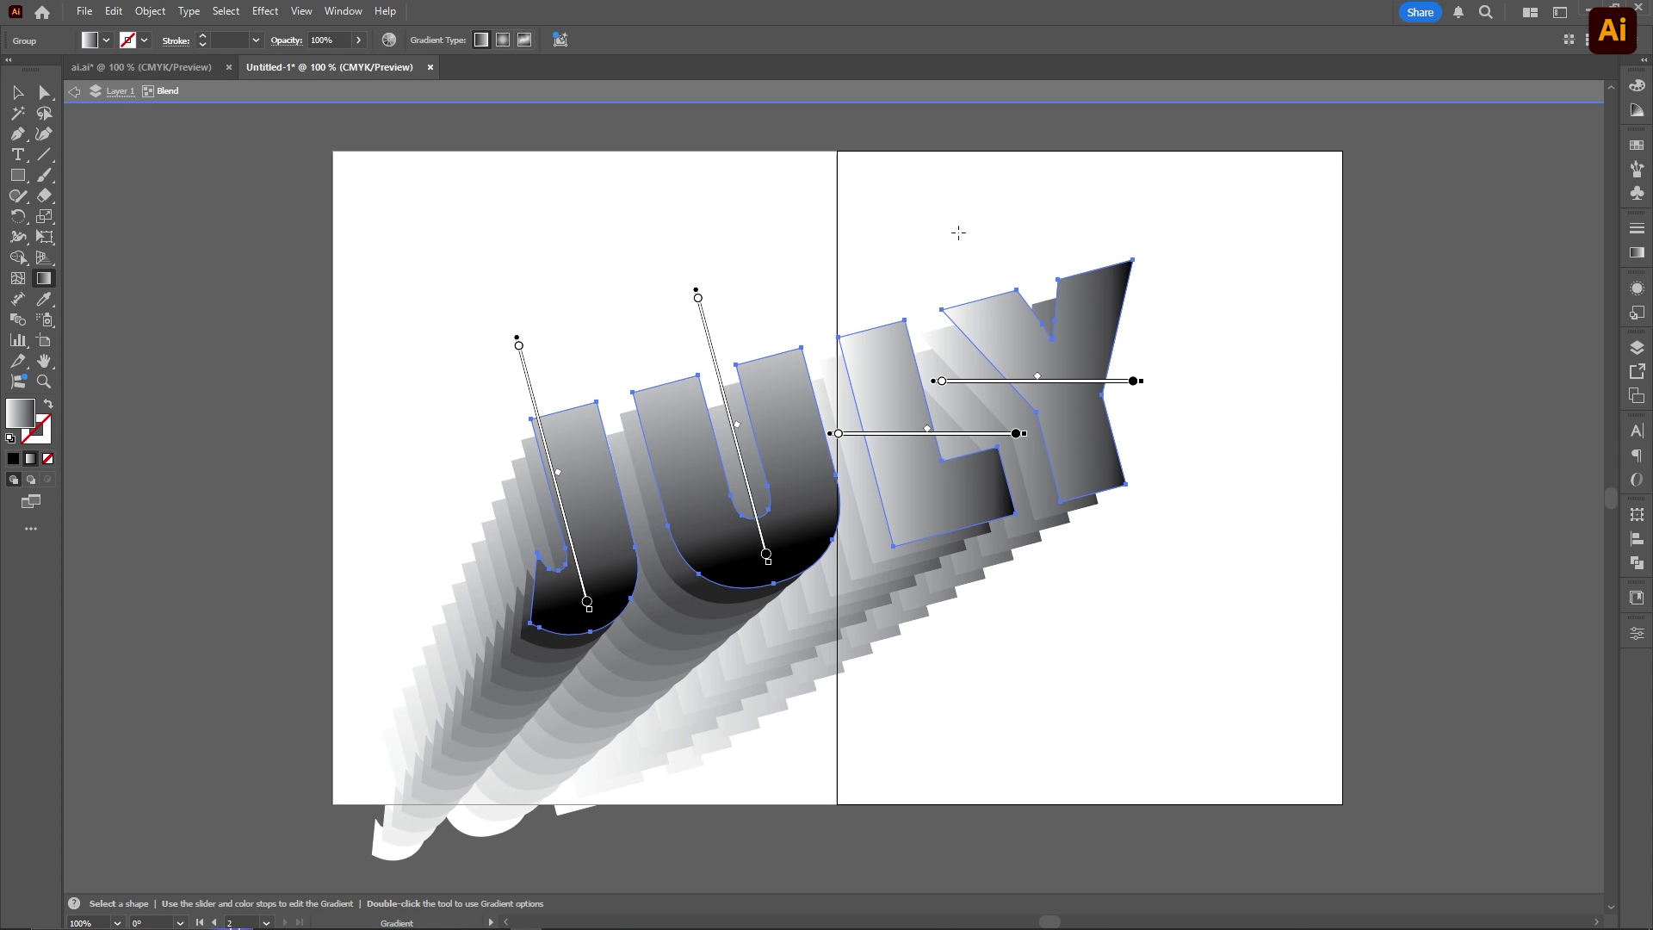
mouse_move(959, 233)
left_mouse_down()
mouse_move(941, 324)
mouse_move(974, 620)
mouse_move(1029, 554)
mouse_move(1056, 483)
left_mouse_up()
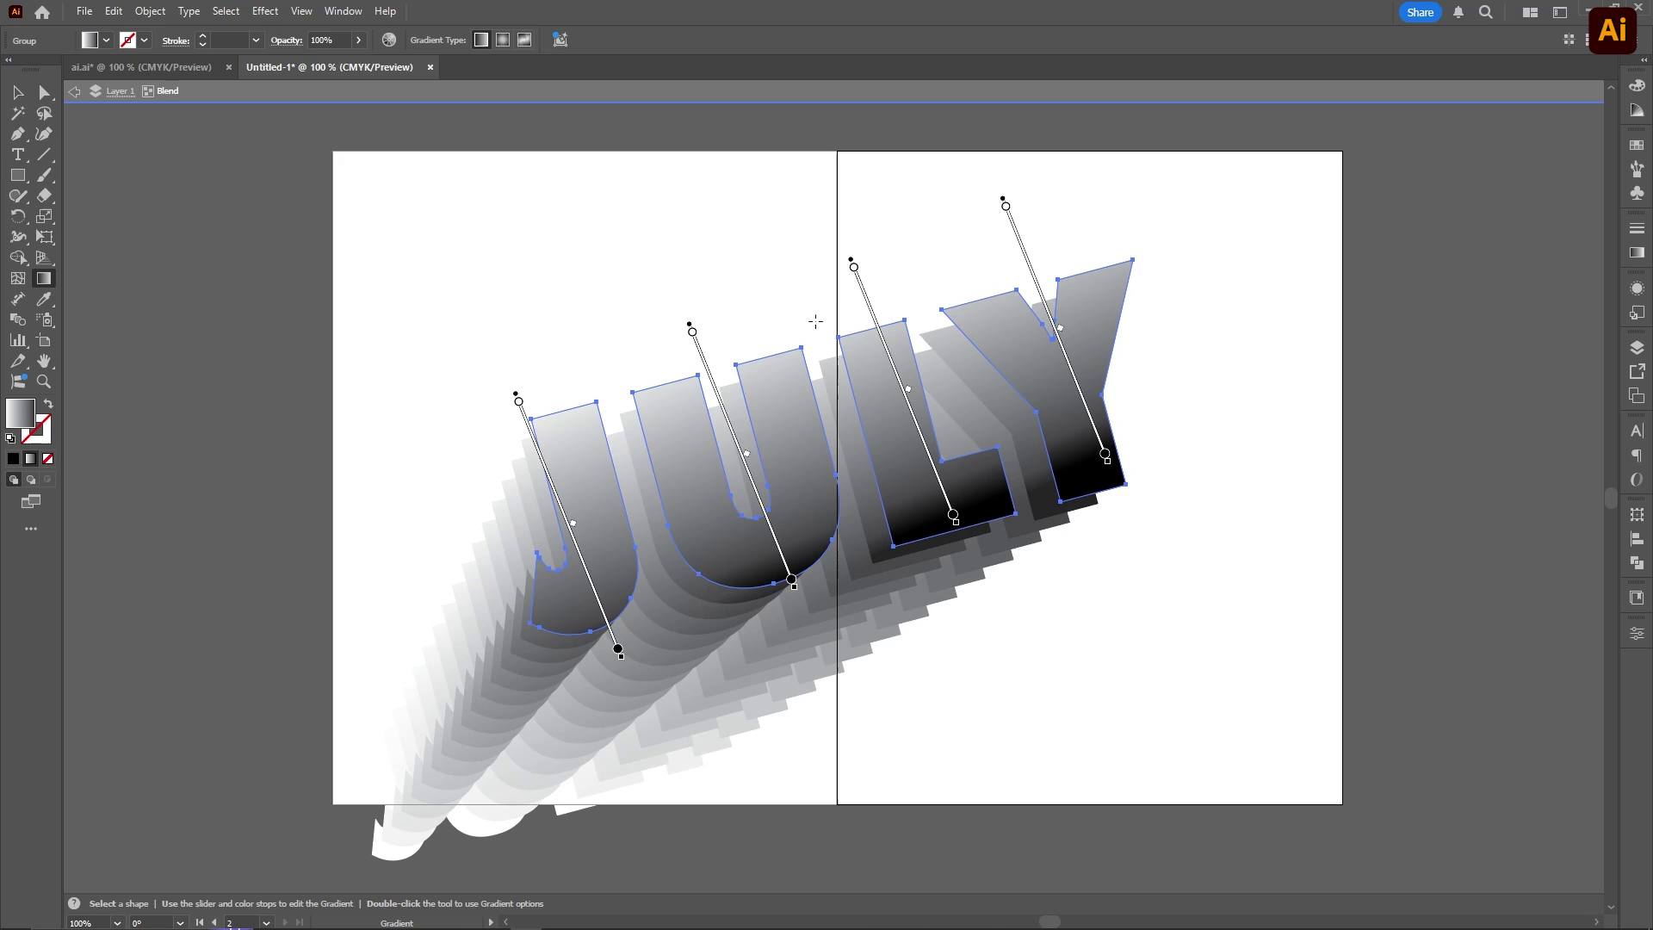
mouse_move(744, 241)
left_mouse_down()
mouse_move(782, 332)
mouse_move(782, 499)
mouse_move(805, 510)
left_mouse_up()
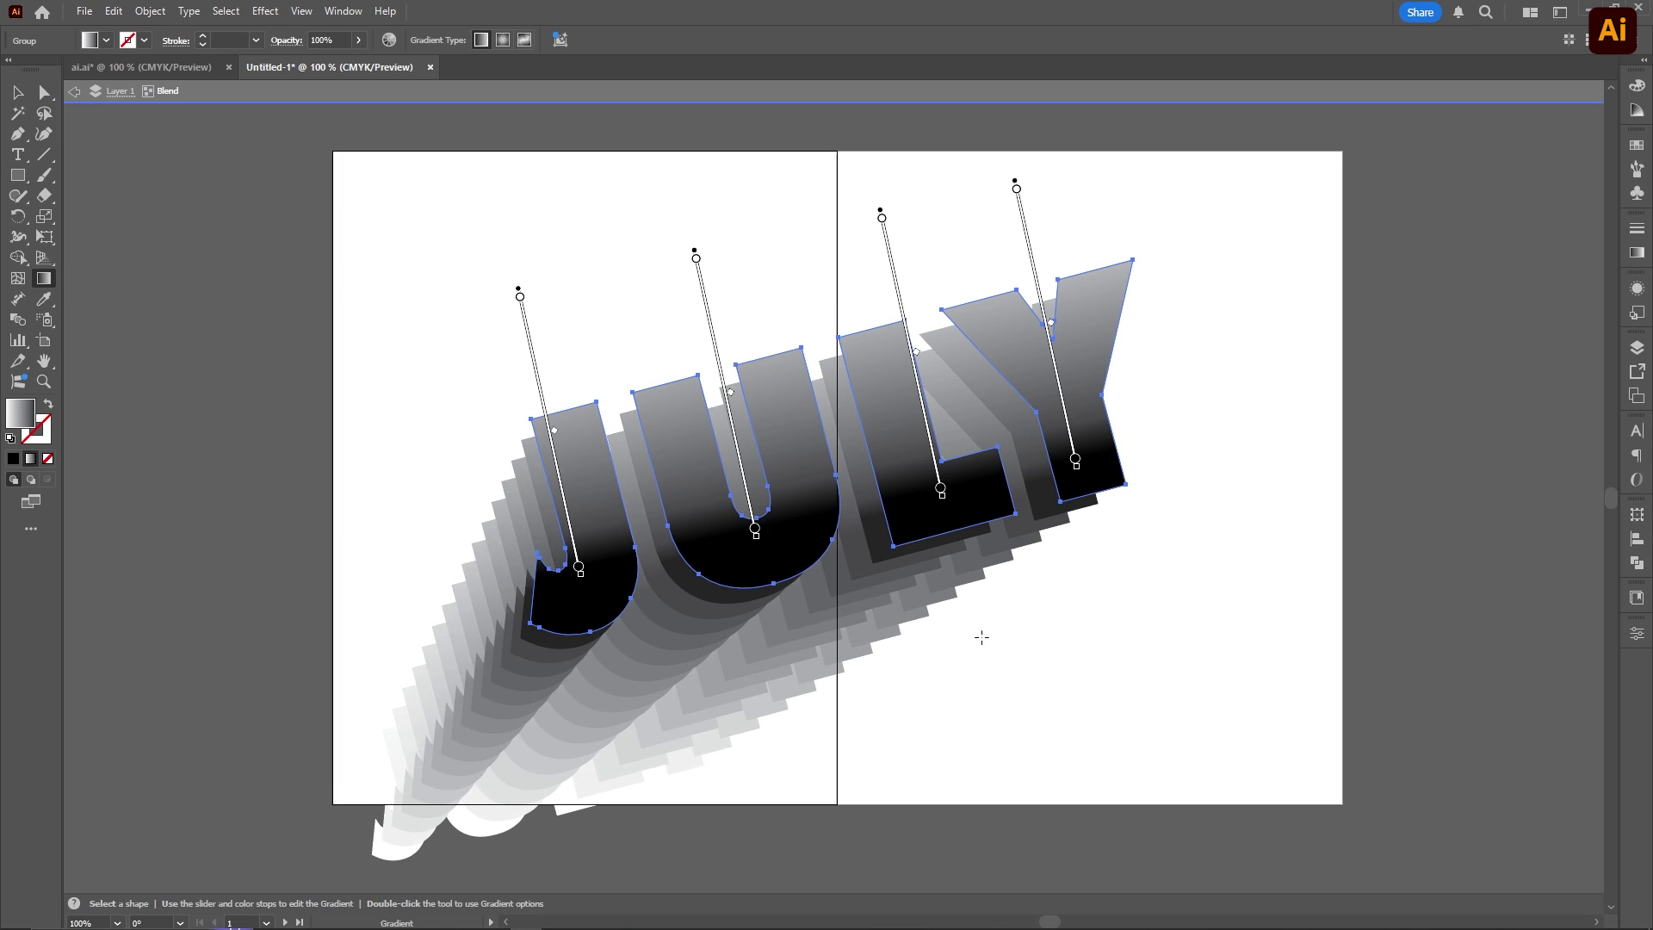
left_click_drag(981, 637, 904, 451)
left_click_drag(708, 254, 778, 503)
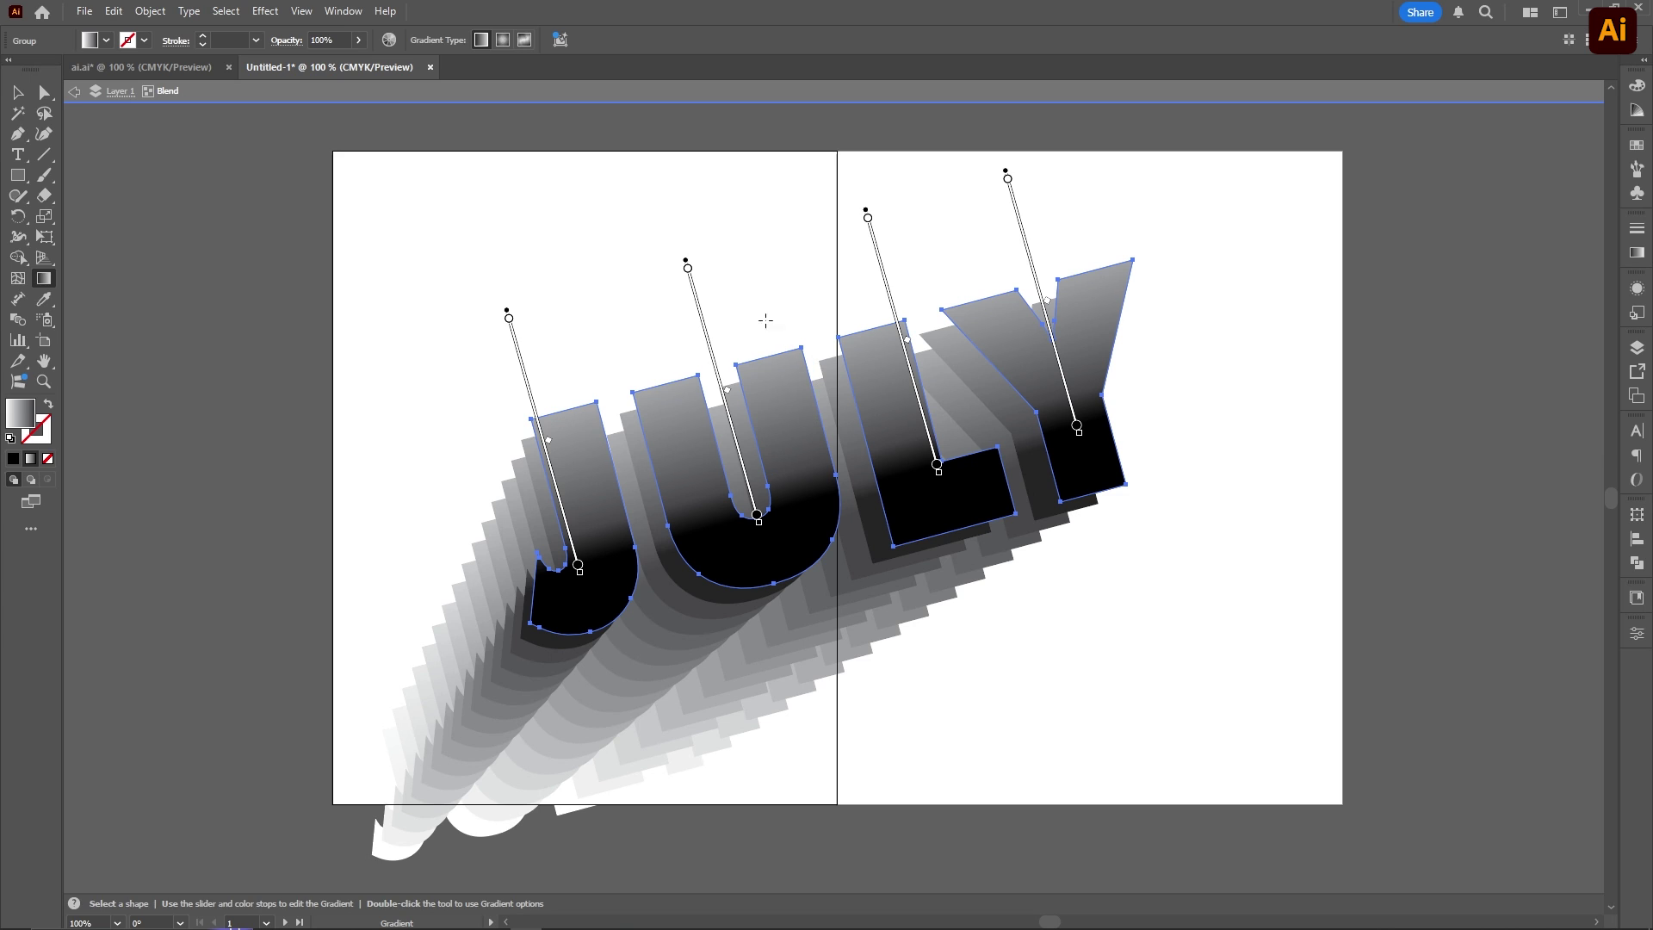
left_click_drag(753, 288, 807, 500)
Step: Select the JULY headline blend and bring up the Gradient panel
key("v")
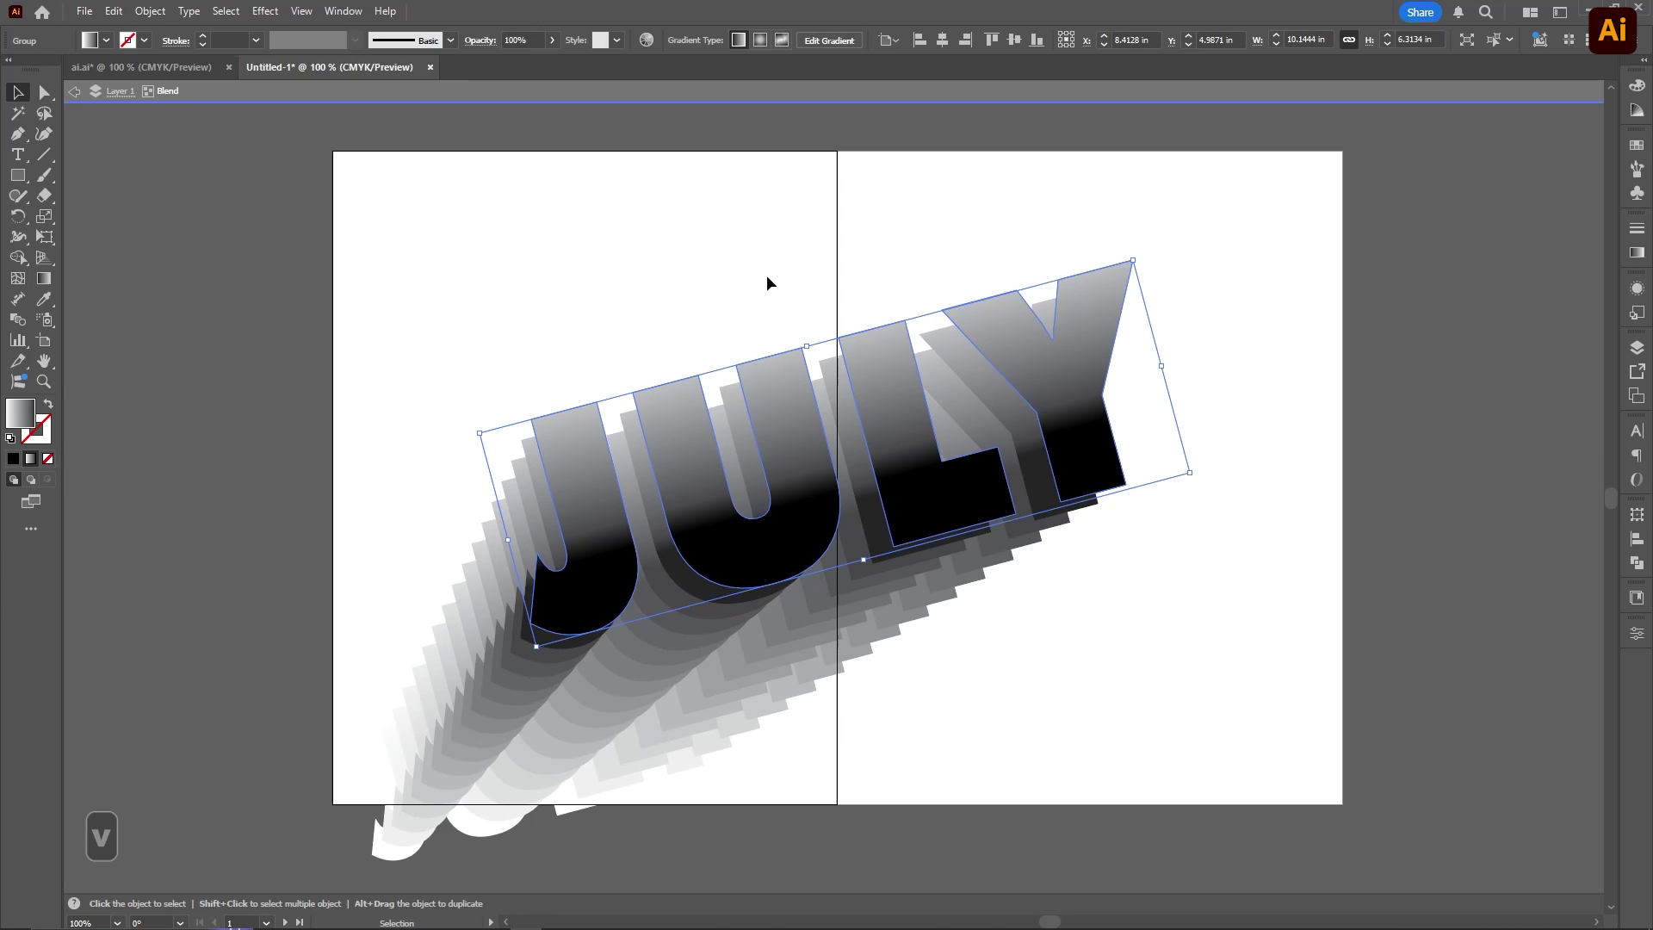
left_click(767, 275)
left_click(797, 394)
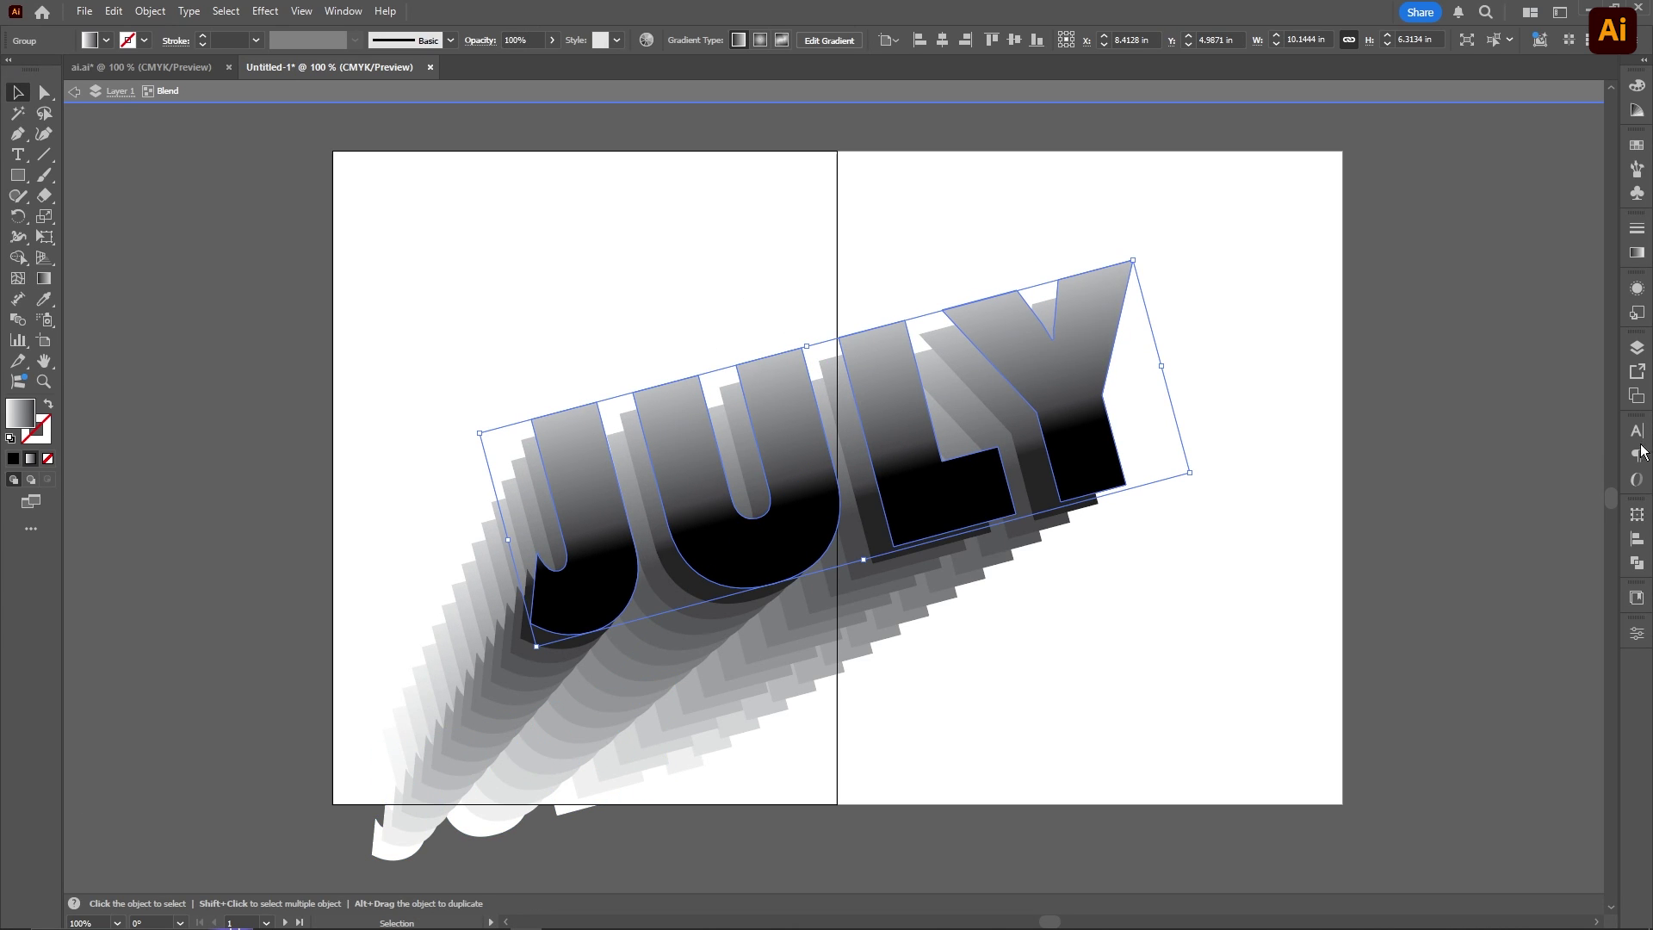
left_click(334, 11)
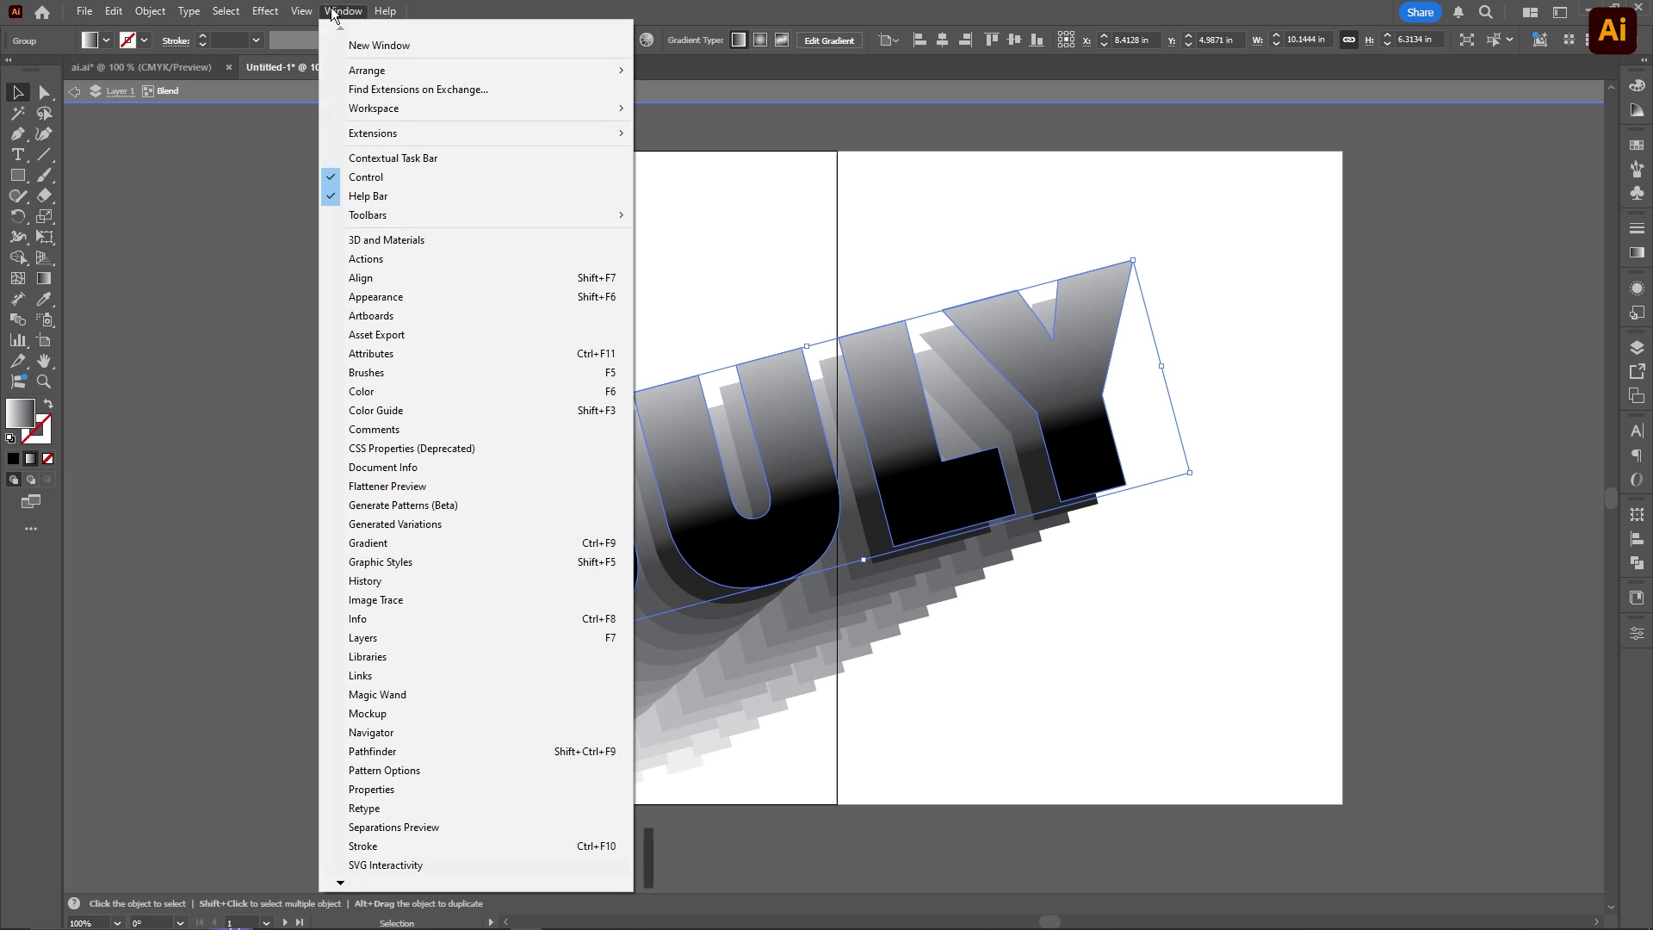
left_click(514, 544)
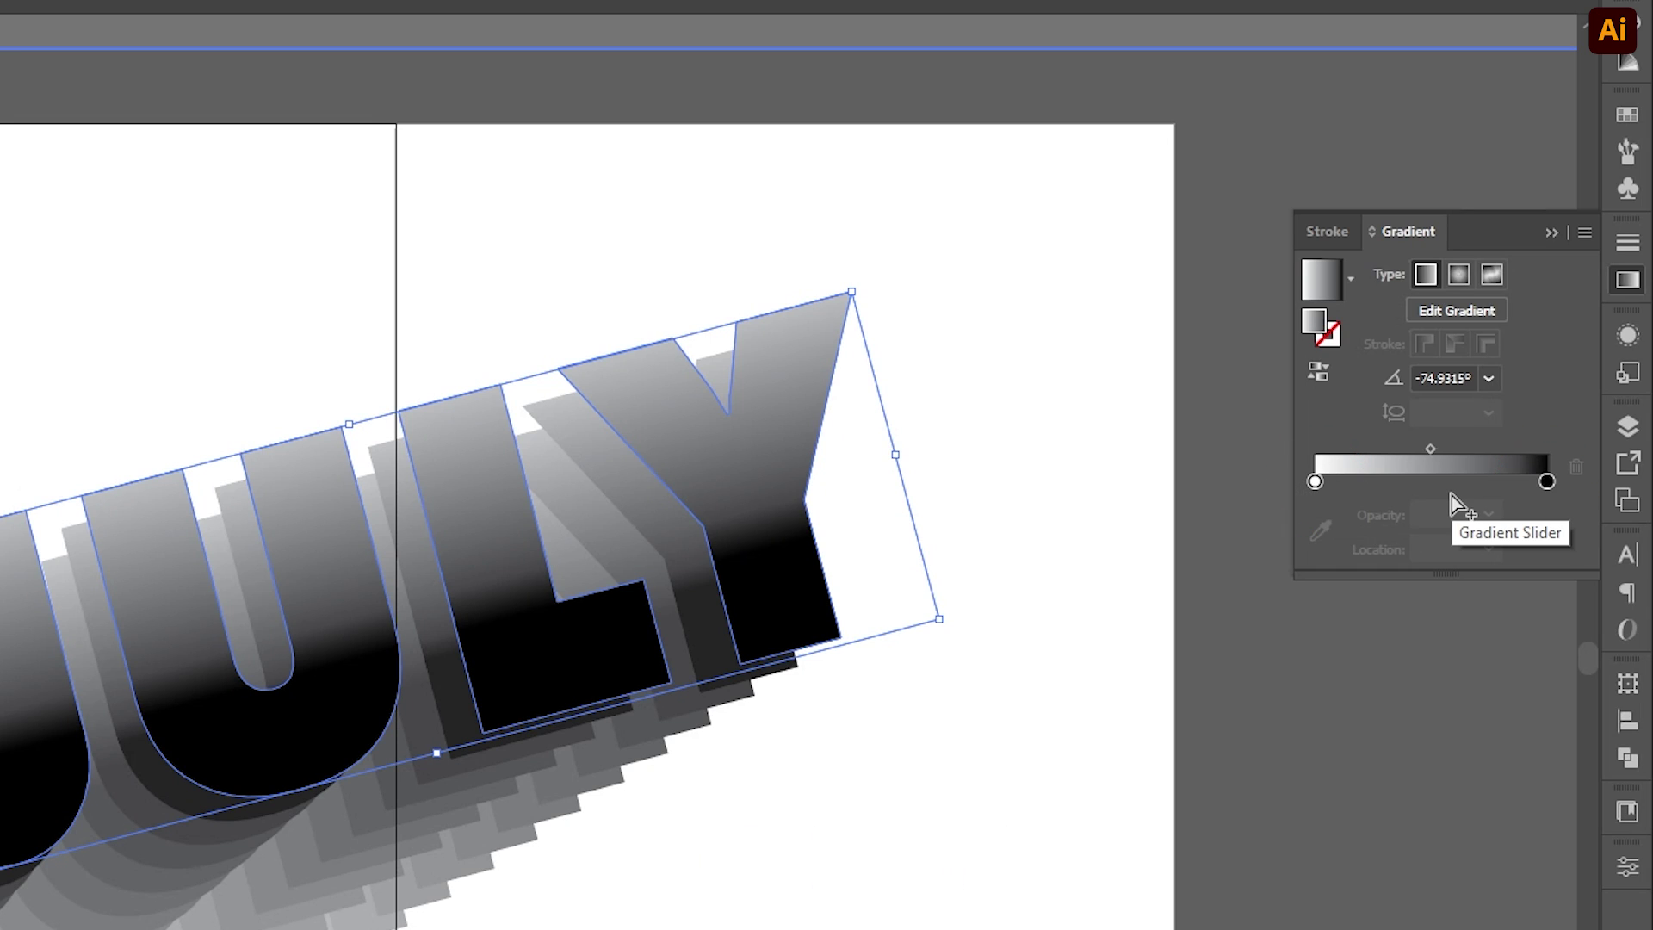
left_click(1078, 419)
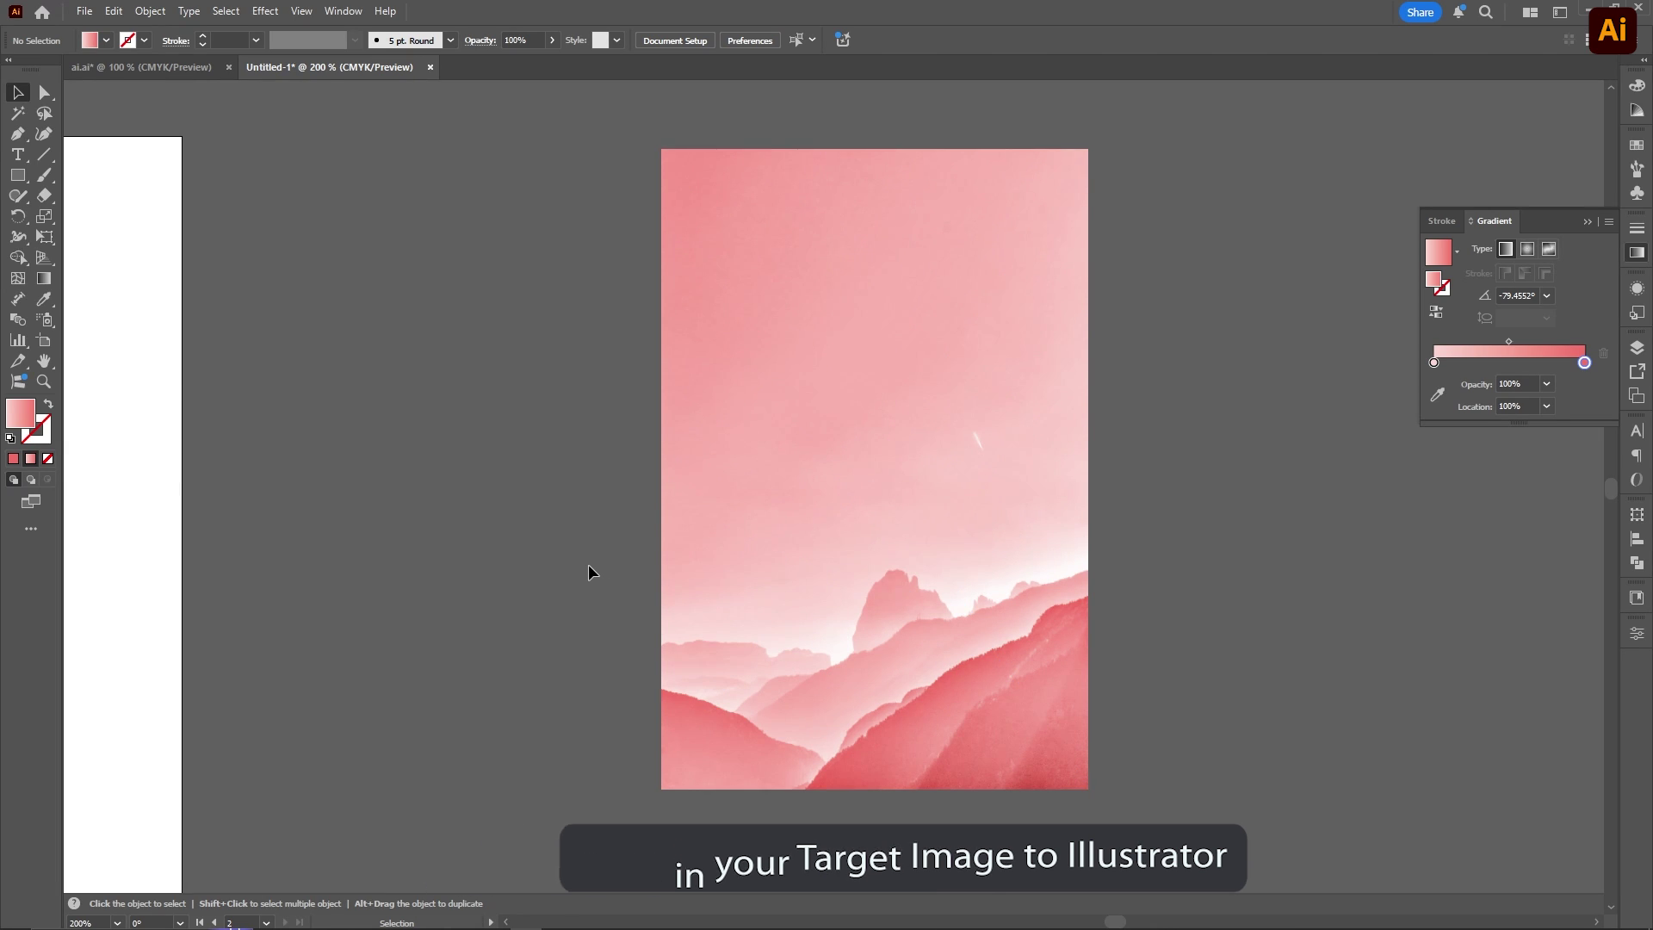
Step: Recolour the left gradient stop light pink and the right stop deep pink, sampled from the mountain photo
double_click(1435, 363)
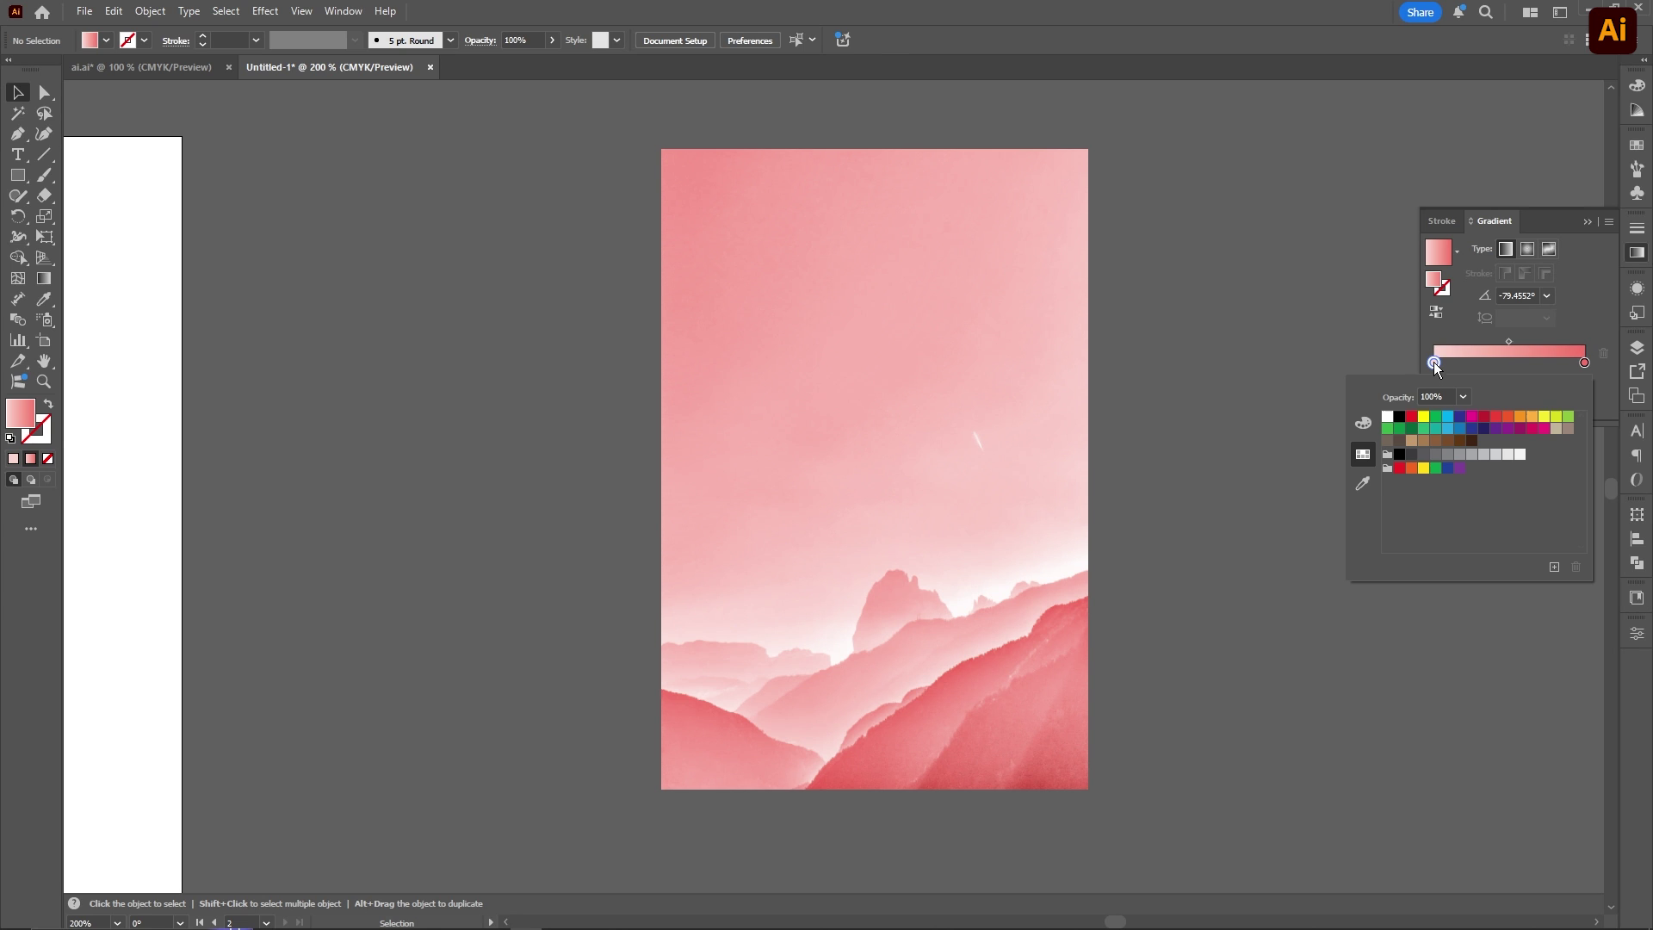
left_click(1362, 484)
left_click(825, 634)
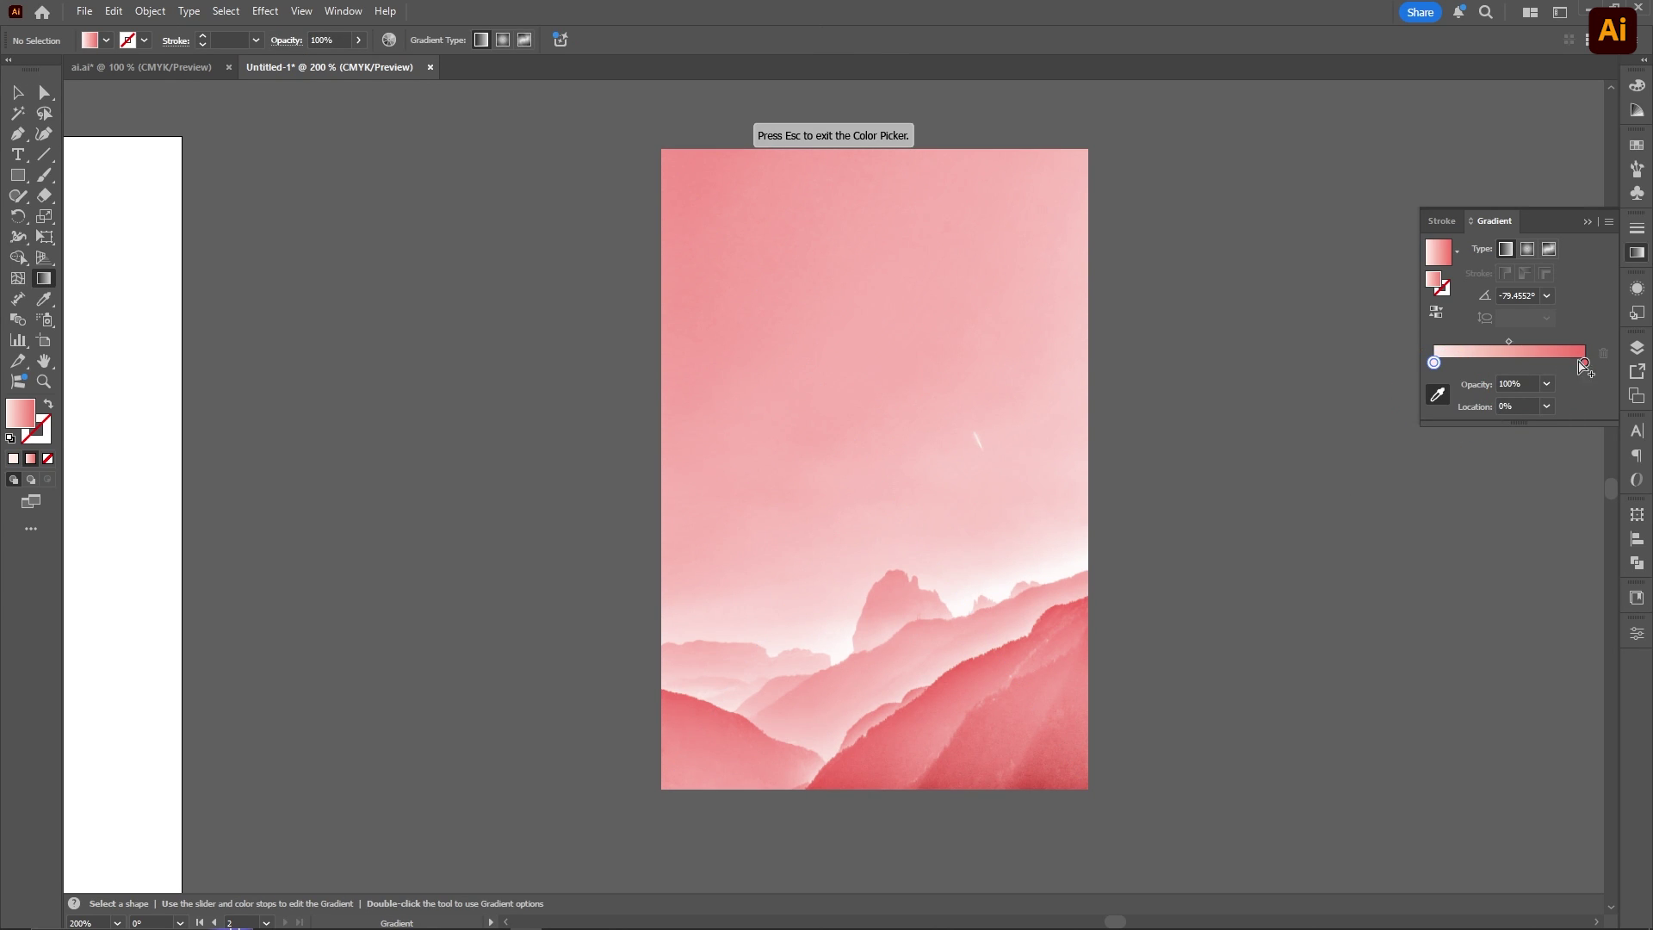
double_click(1584, 362)
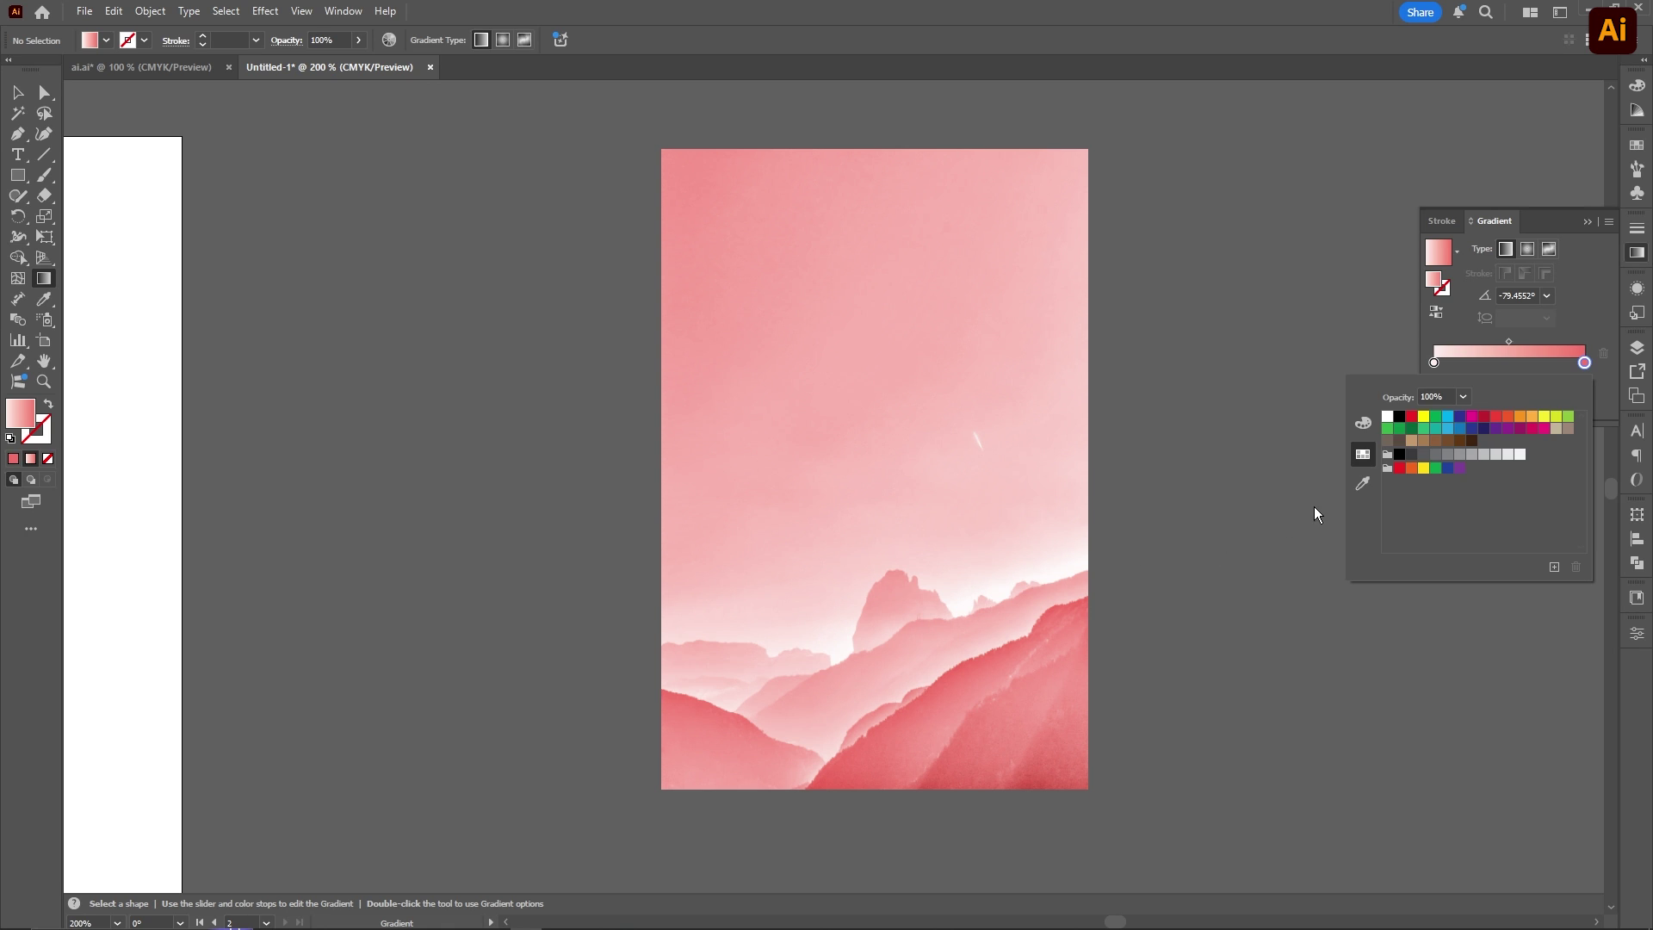
left_click(1362, 484)
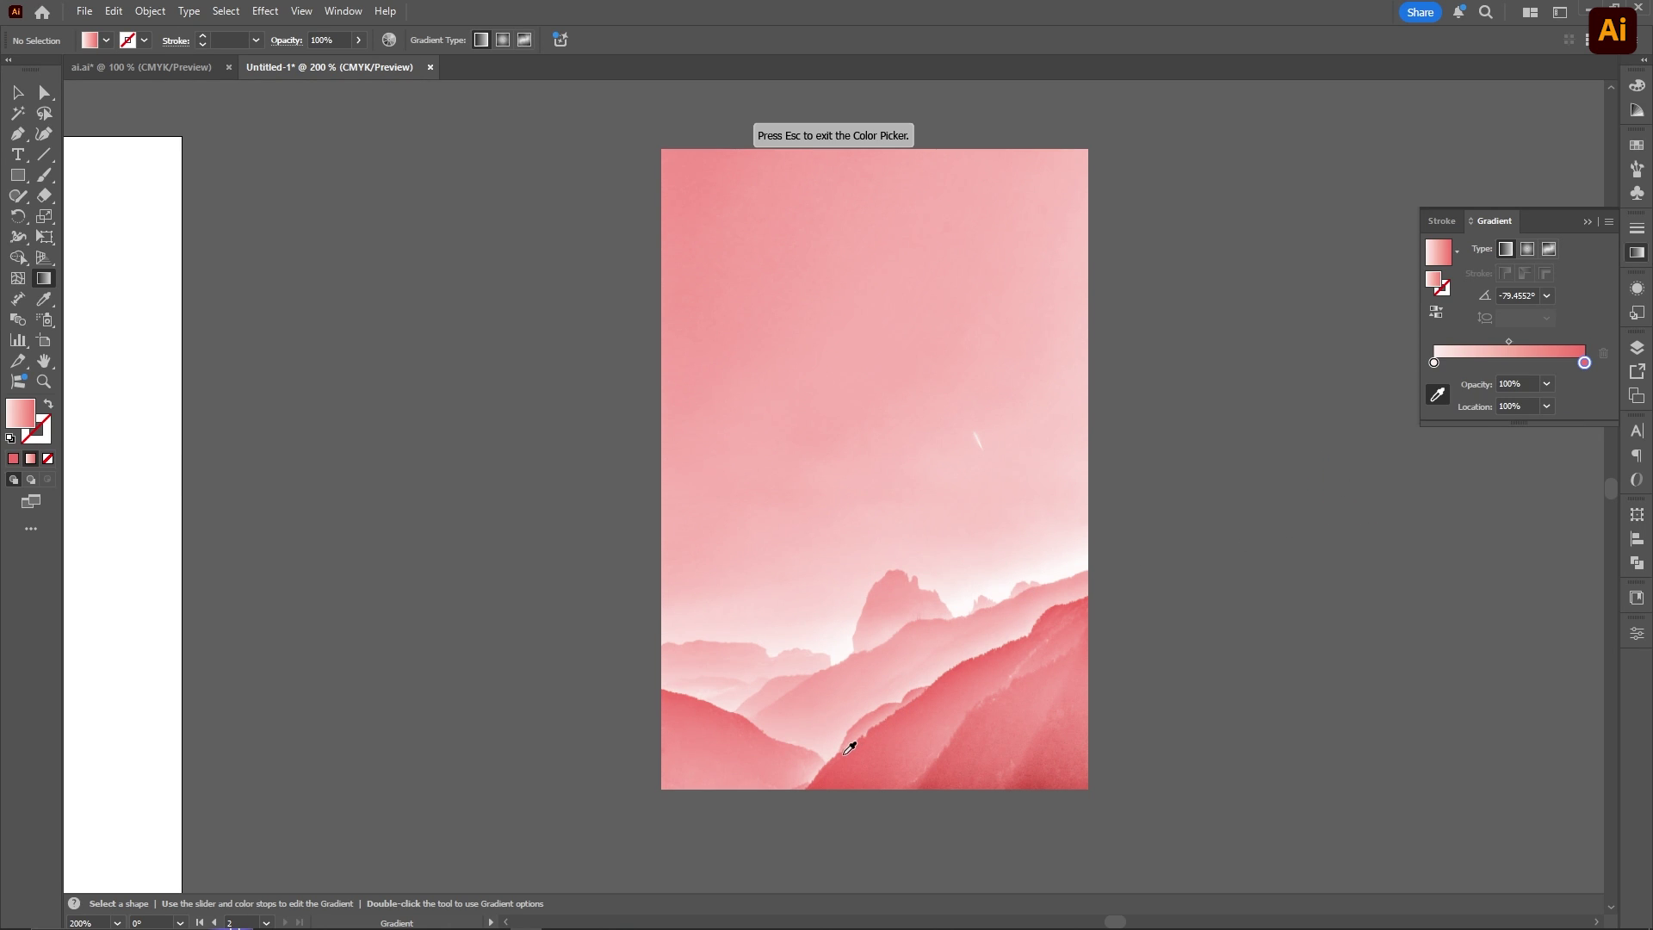
left_click(850, 749)
key("v")
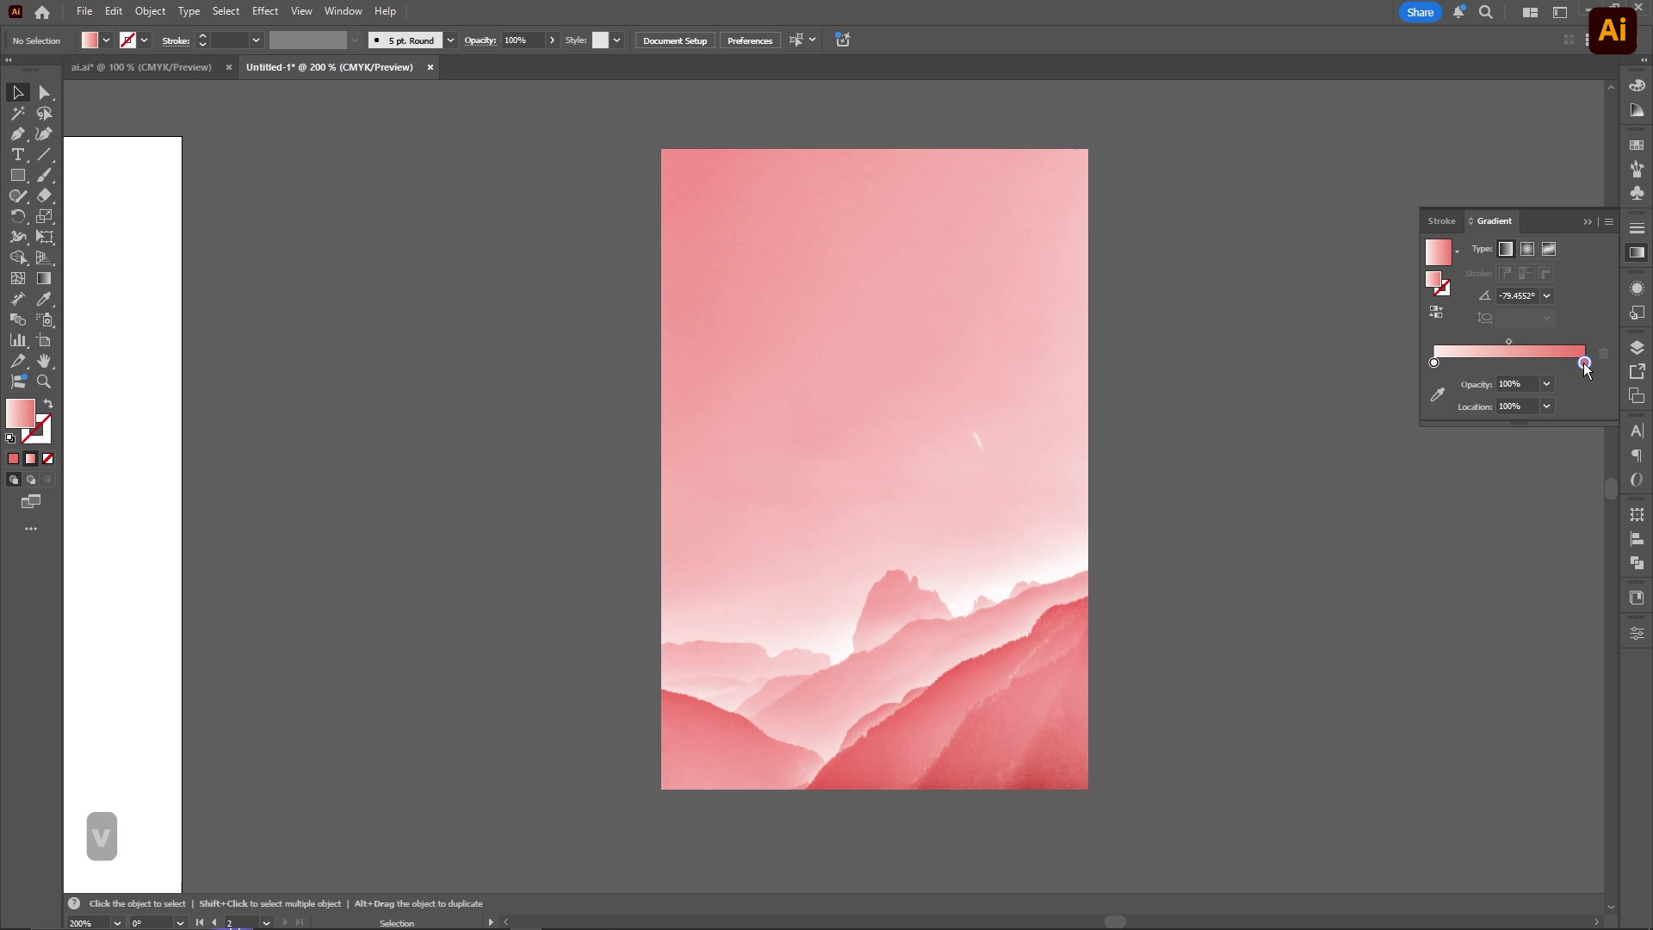
scroll(798, 590, "down", 5)
Step: Redraw the gradient direction across the JULY blend with the Gradient tool
left_click_drag(493, 656, 864, 560)
left_click(809, 555)
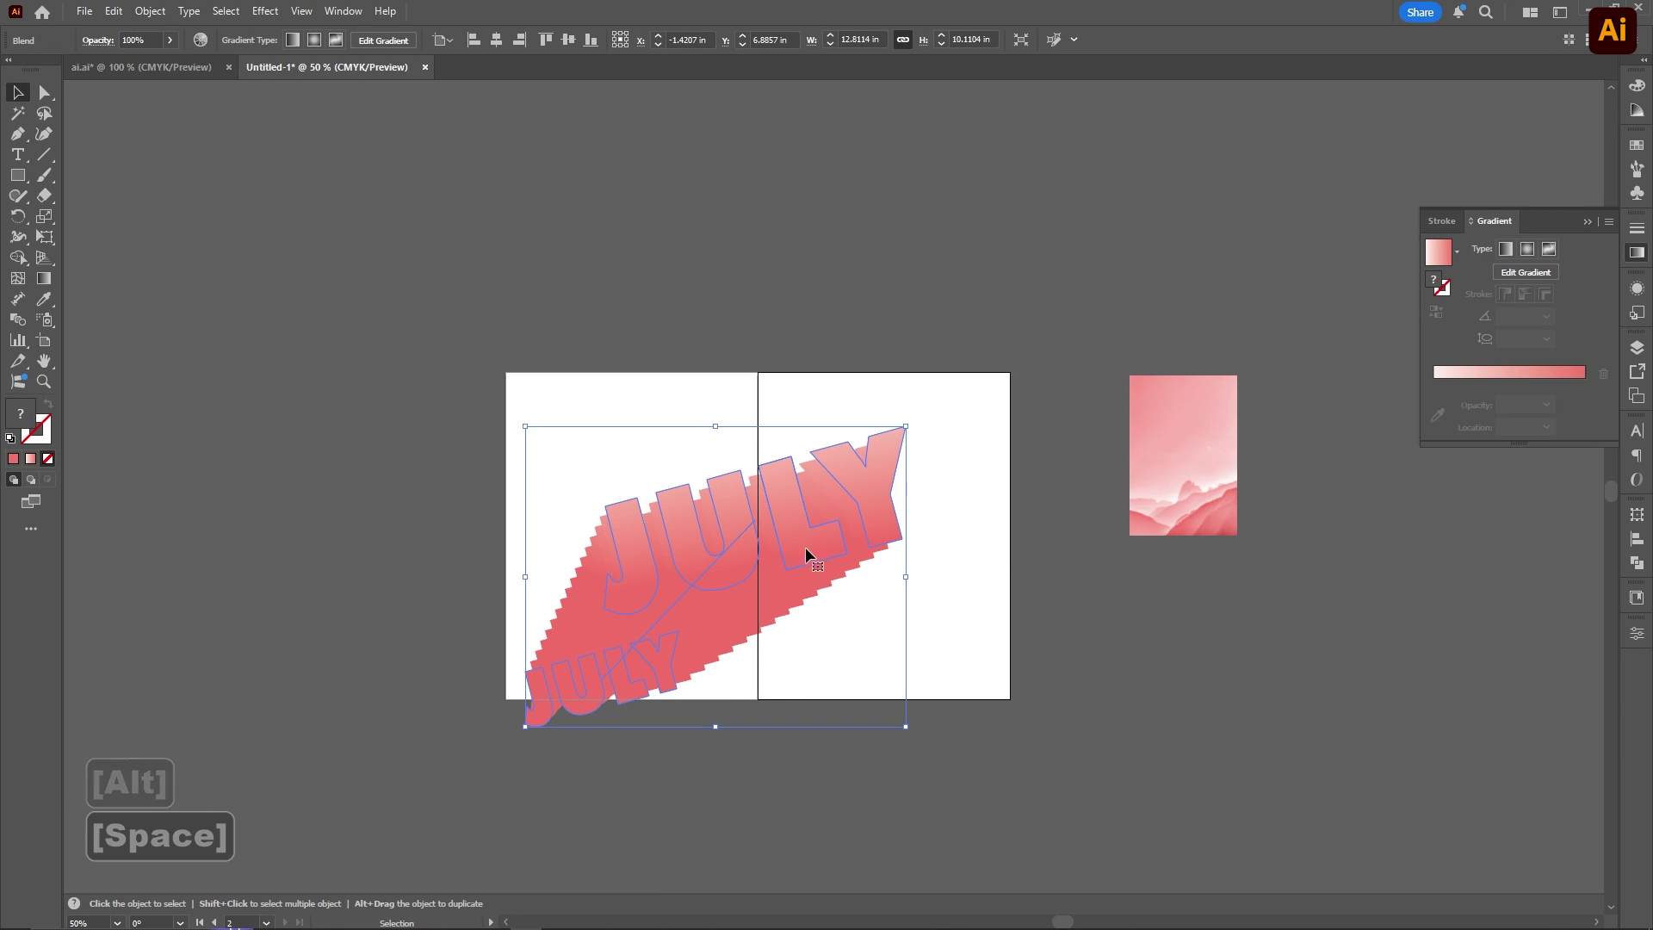
scroll(698, 556, "up", 1)
left_click(40, 277)
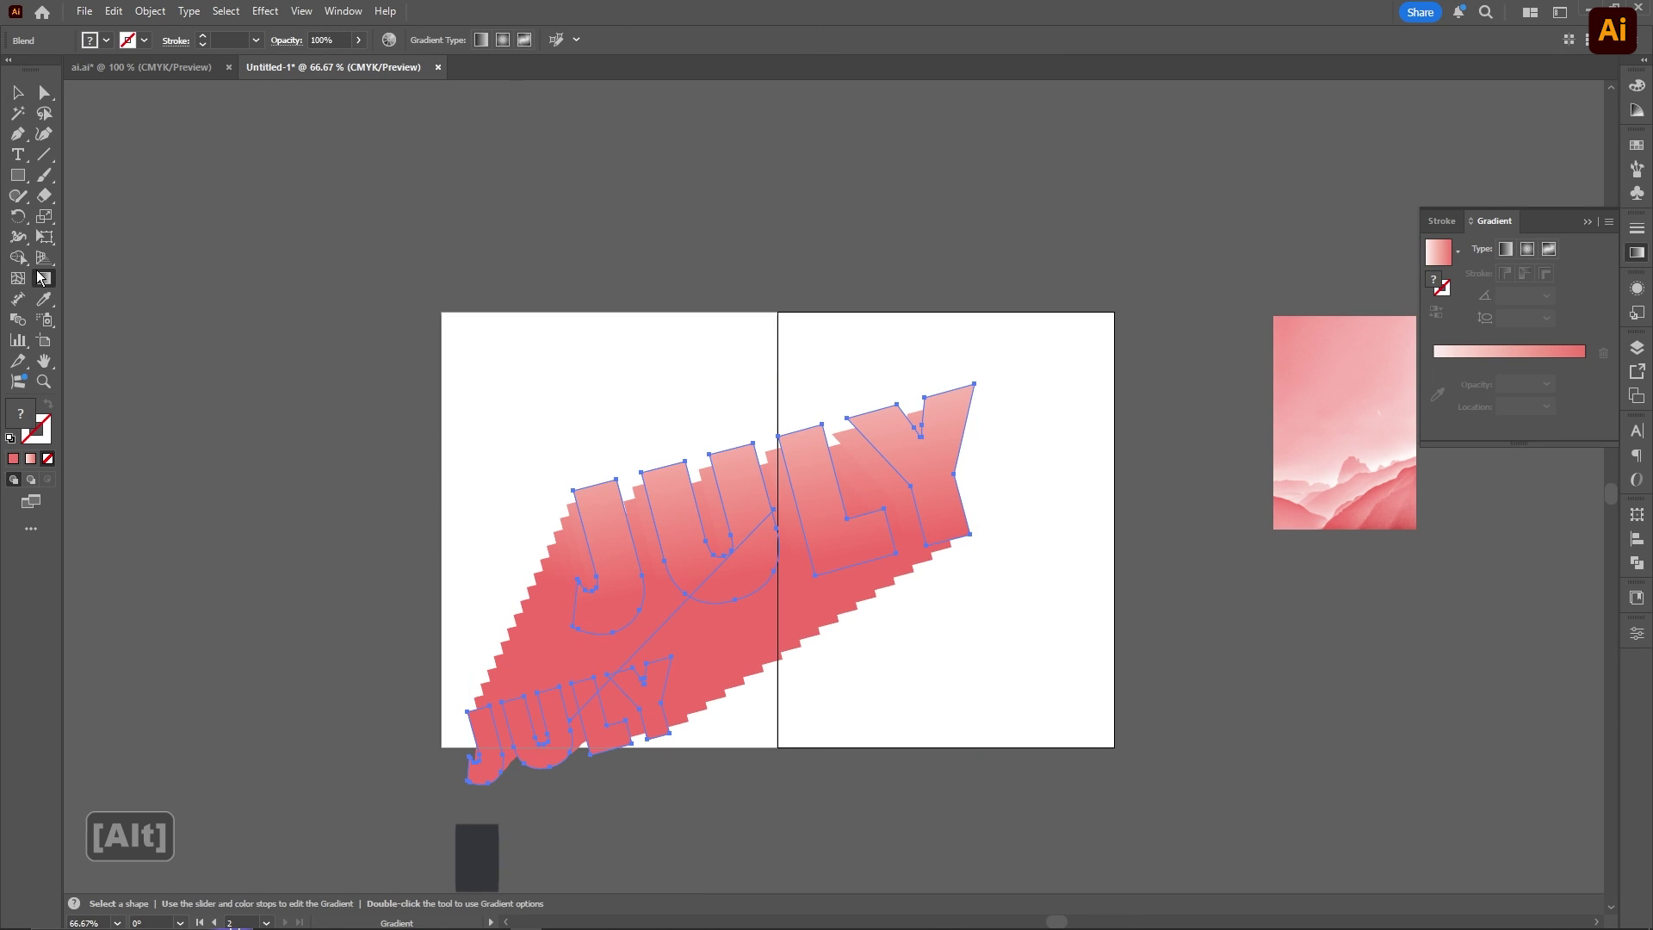
left_click_drag(715, 417, 769, 547)
key("v")
Step: Fill the small back JULY with white and move it near the page's bottom-left corner
double_click(638, 720)
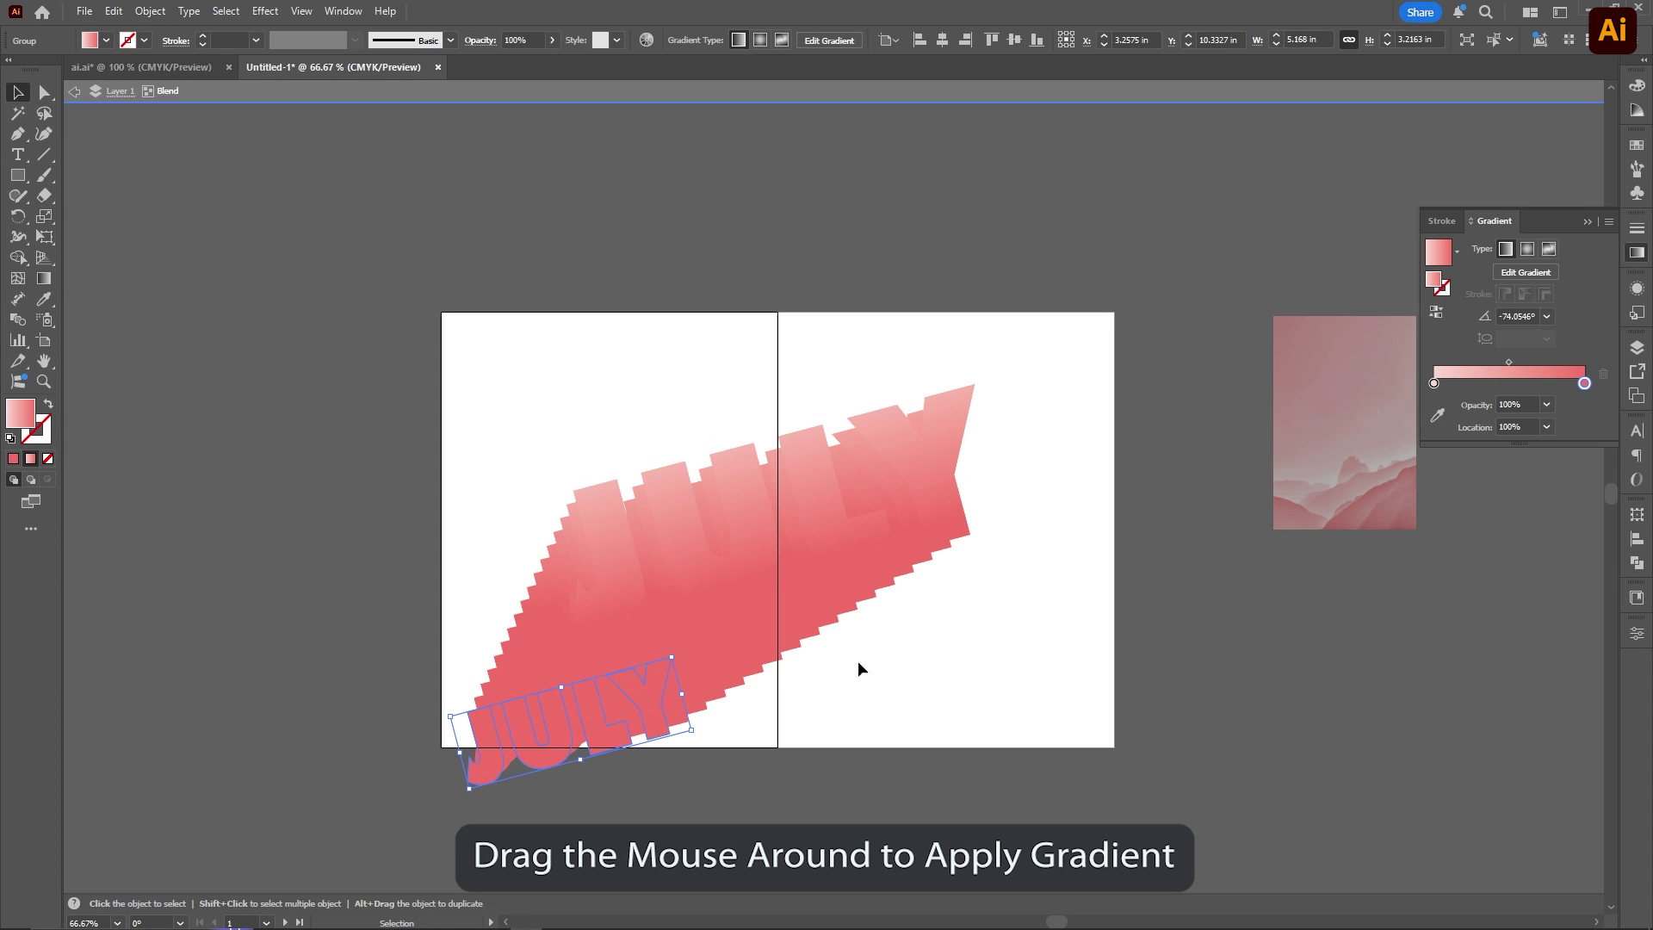
left_click(107, 41)
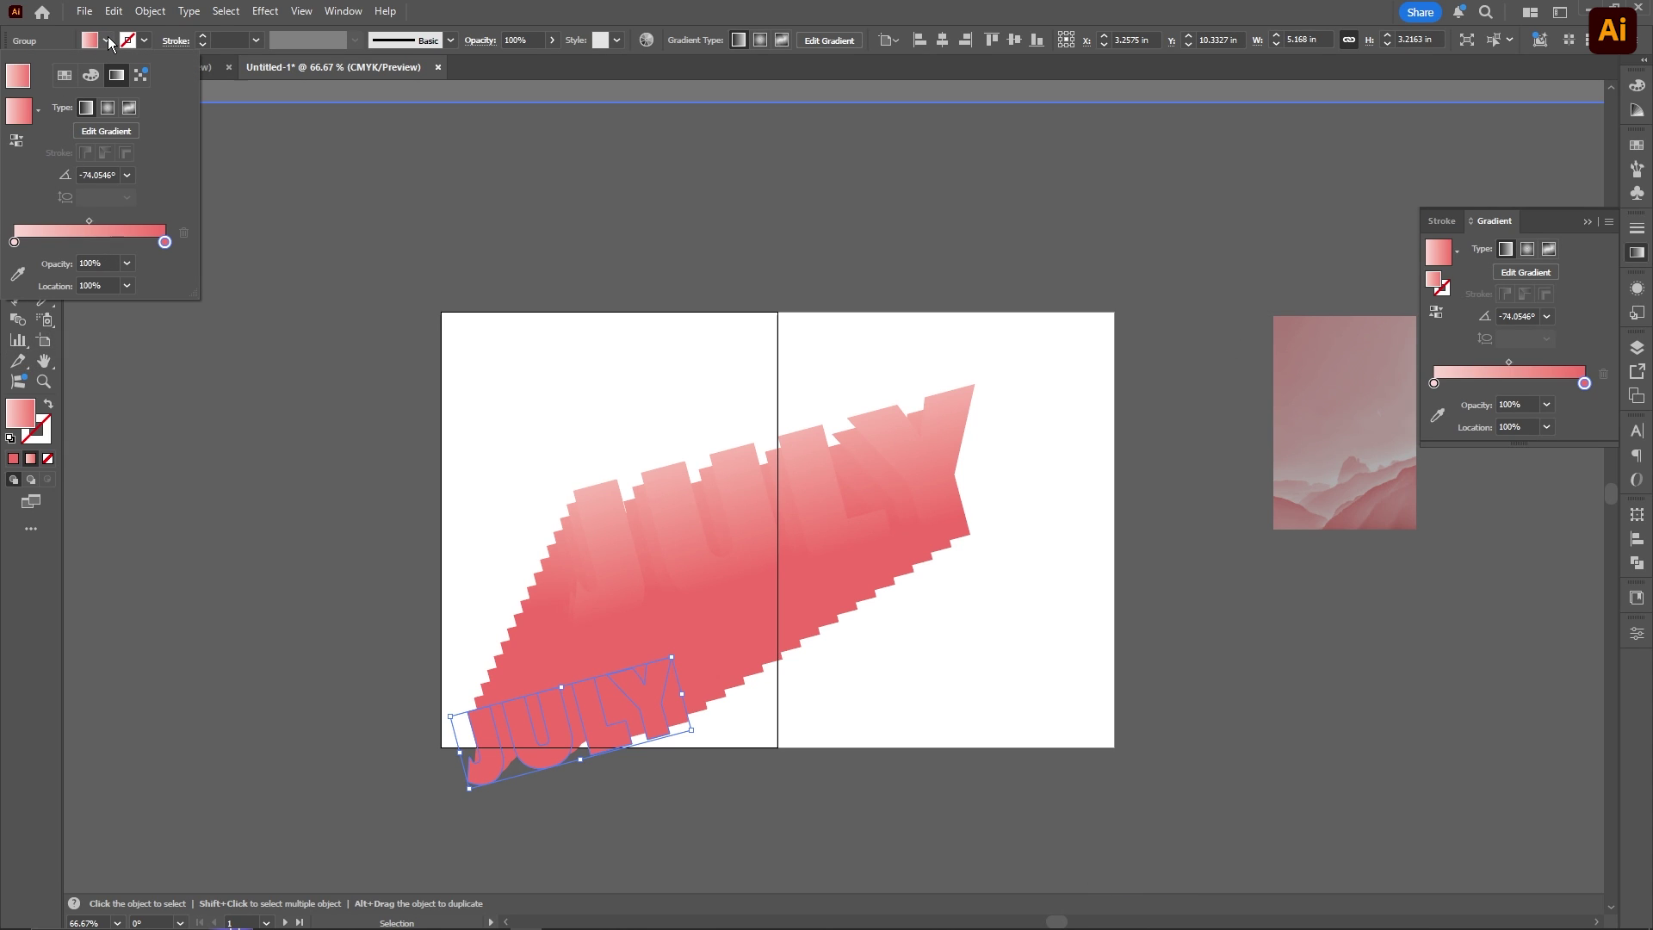
left_click(68, 75)
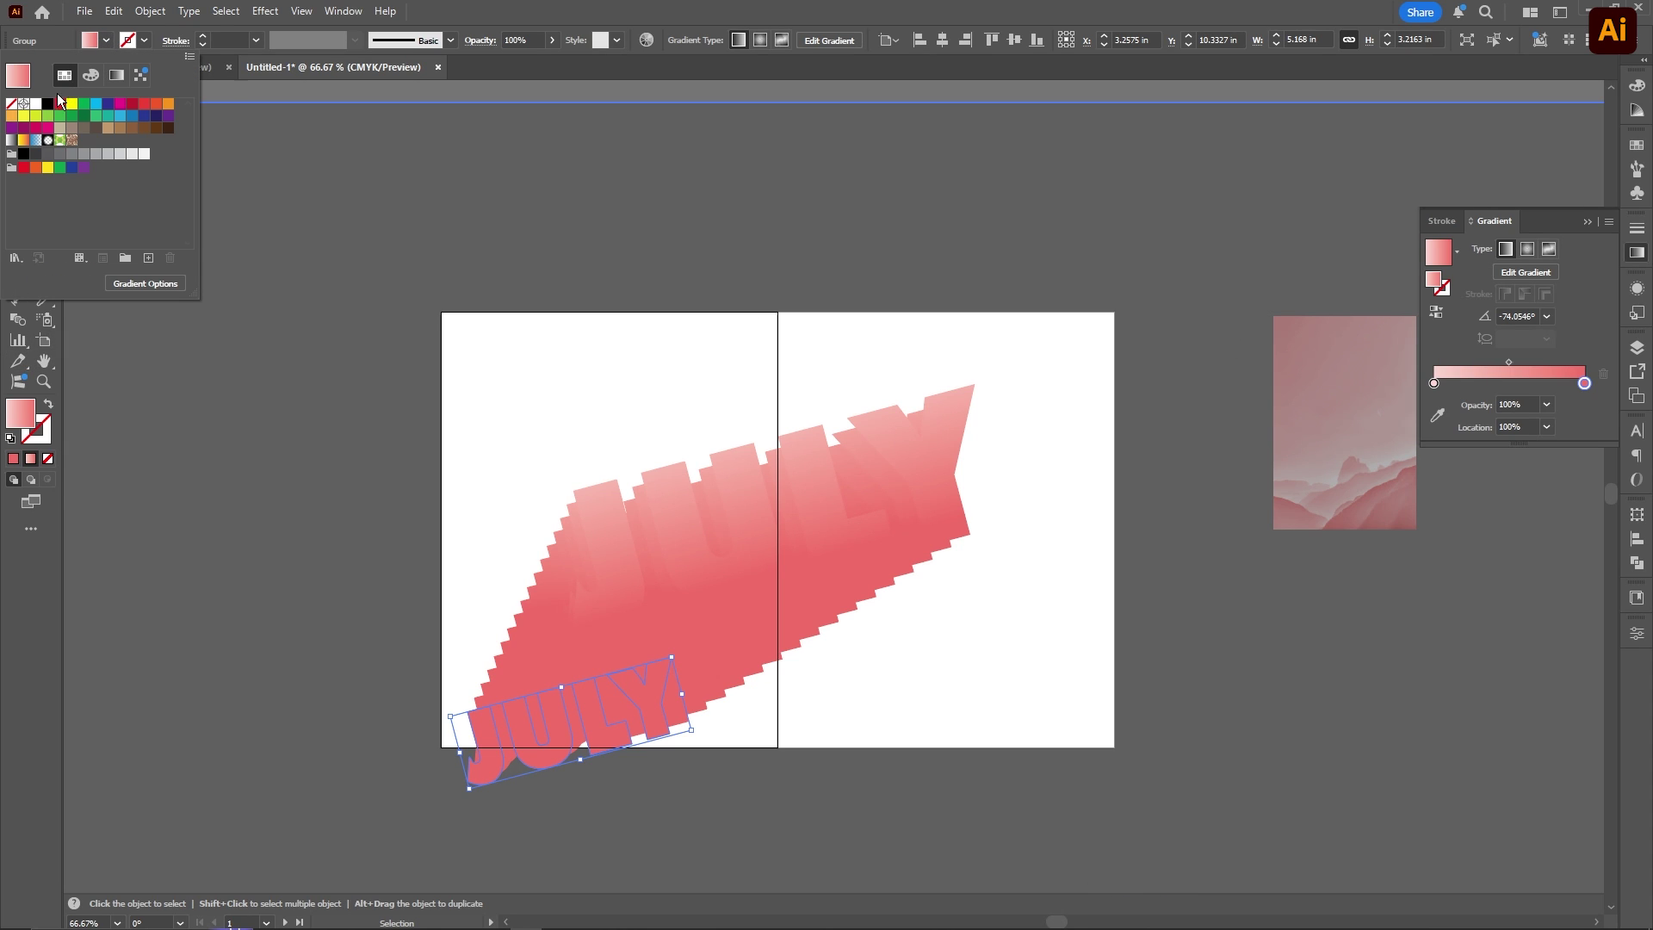
left_click(145, 155)
left_click(435, 219)
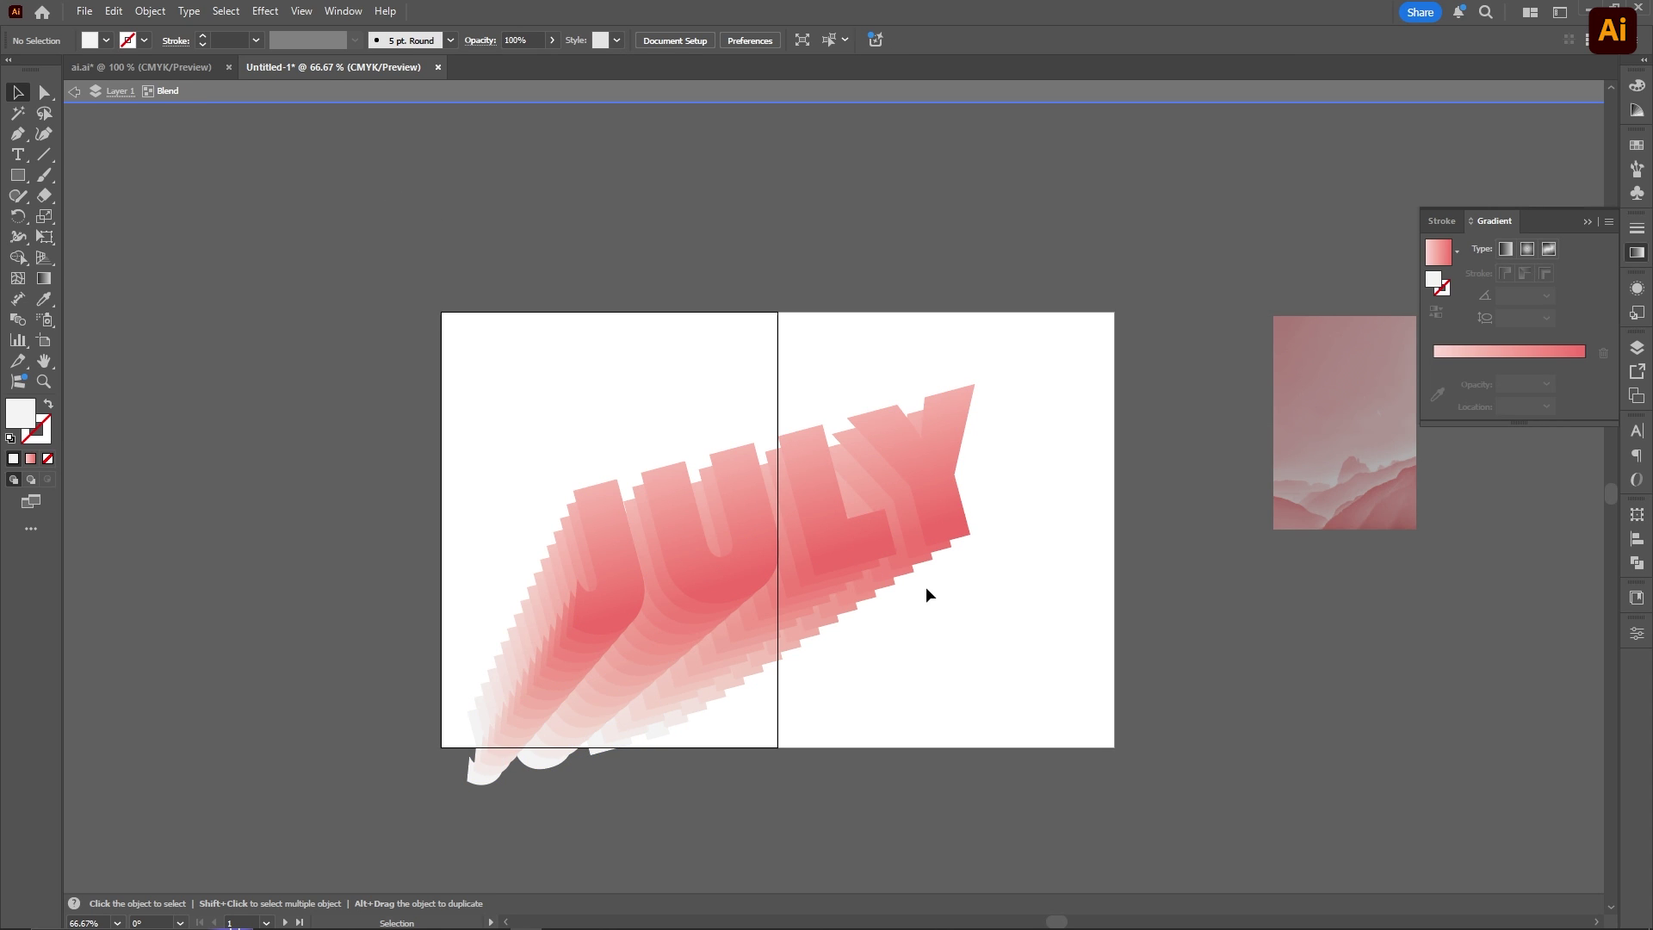
mouse_move(550, 752)
left_mouse_down()
mouse_move(540, 715)
mouse_move(528, 736)
left_mouse_up()
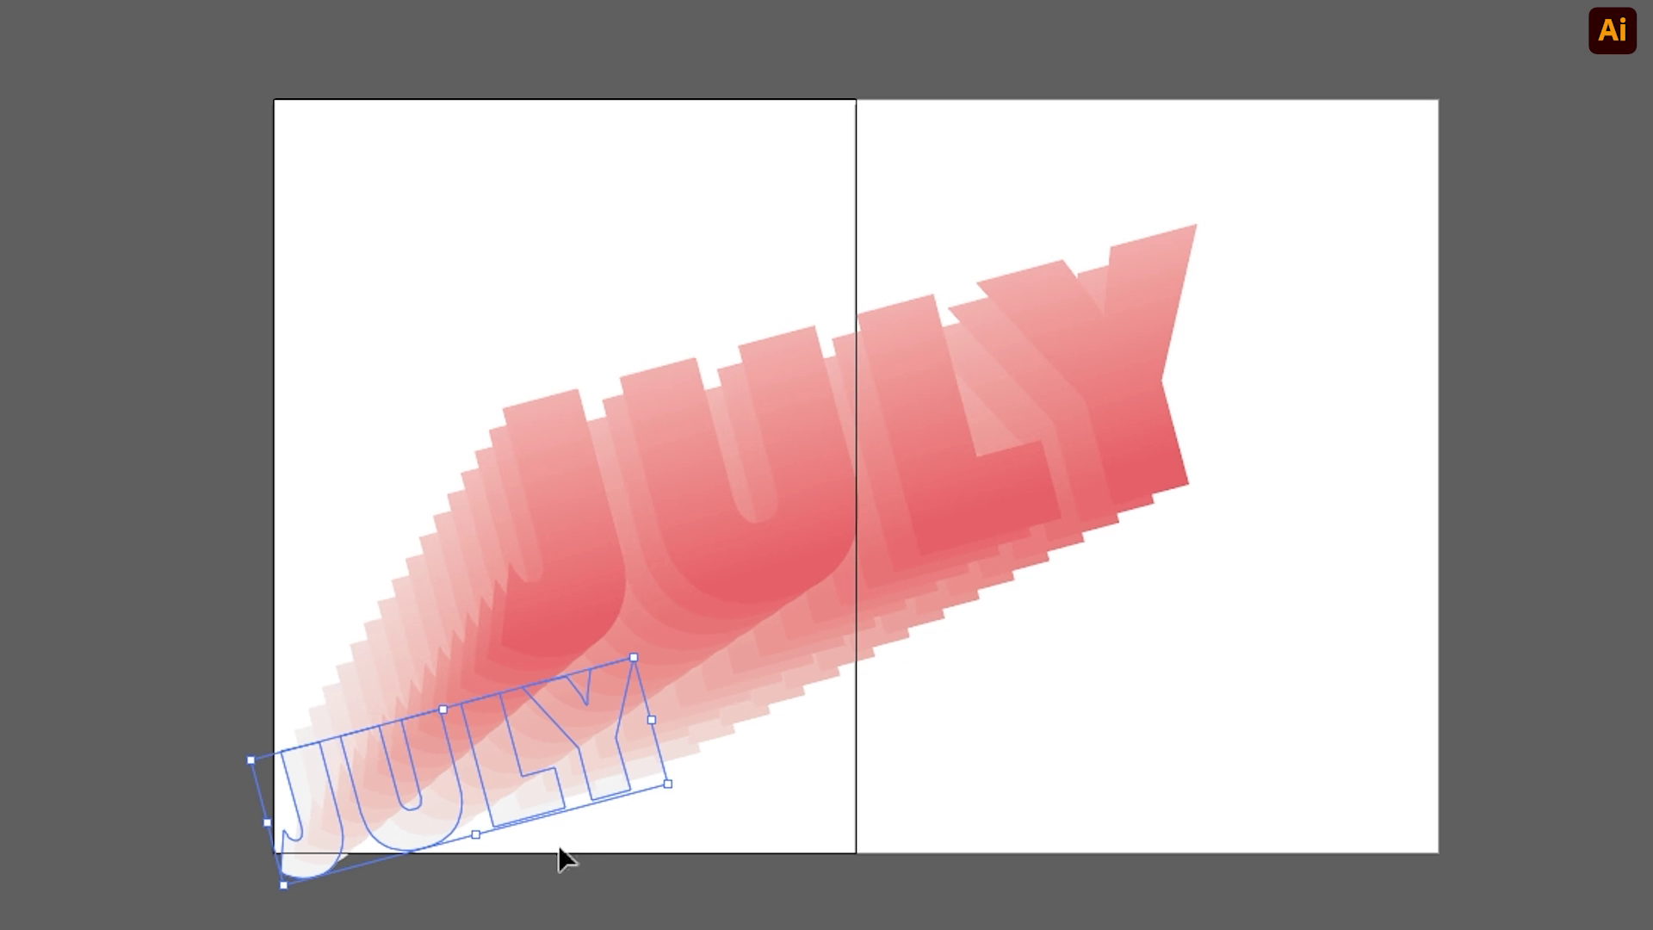
left_click_drag(531, 808, 447, 789)
Step: Give the large front JULY letters a white 1 mm stroke
left_click(1050, 657)
left_click(755, 549)
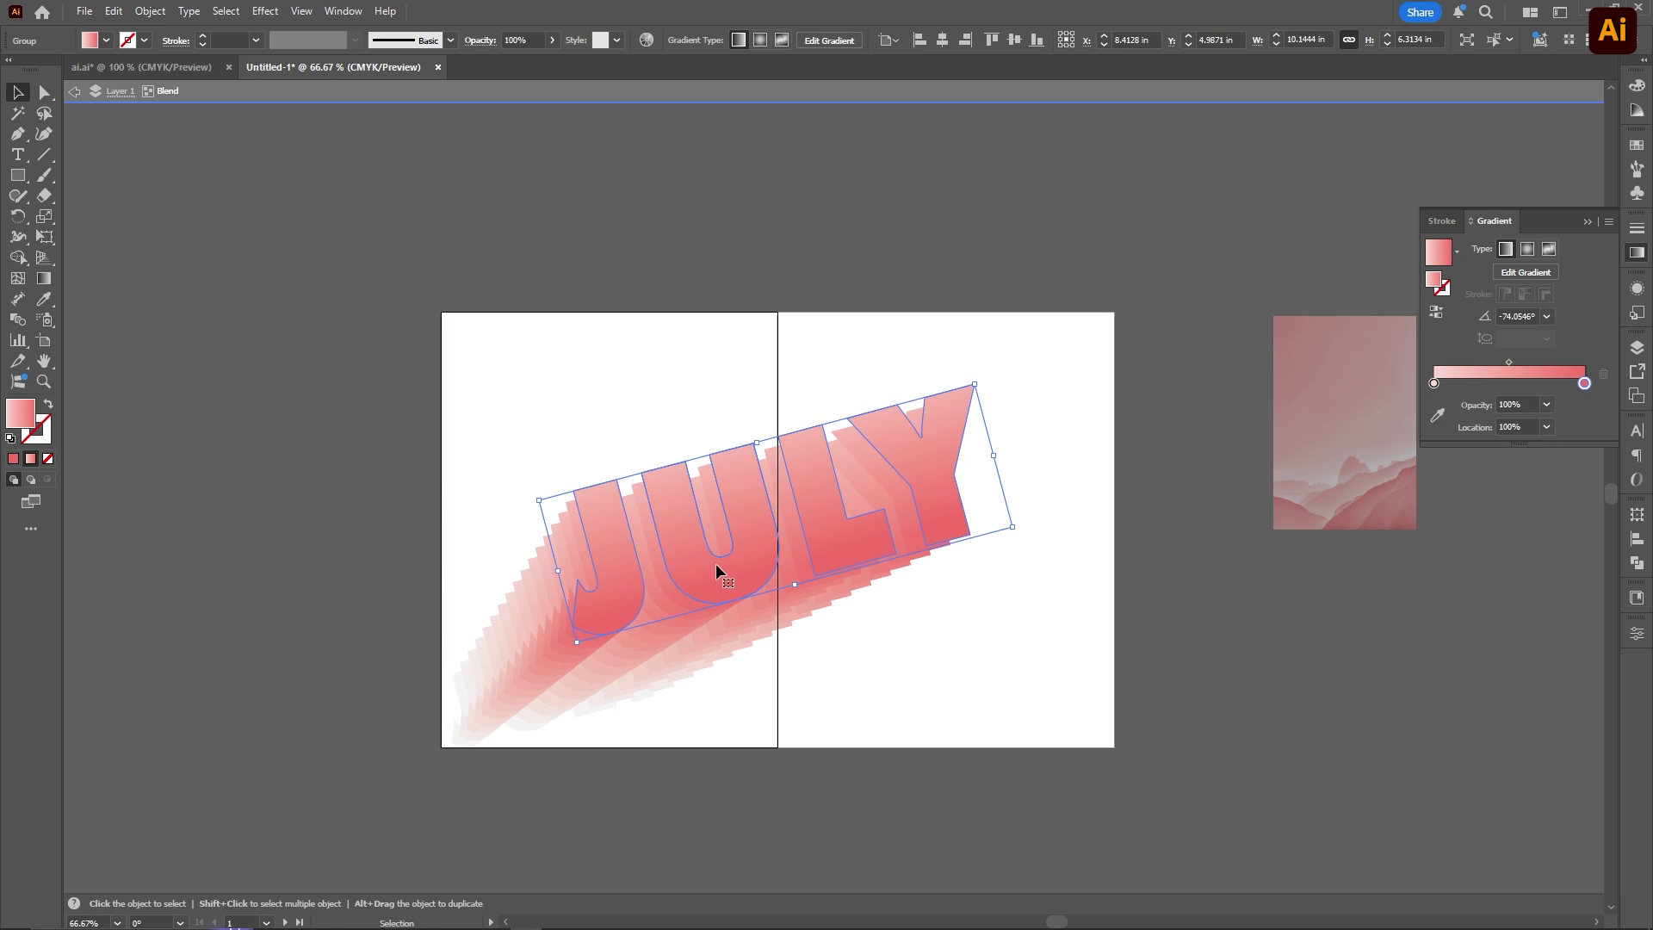
left_click(144, 41)
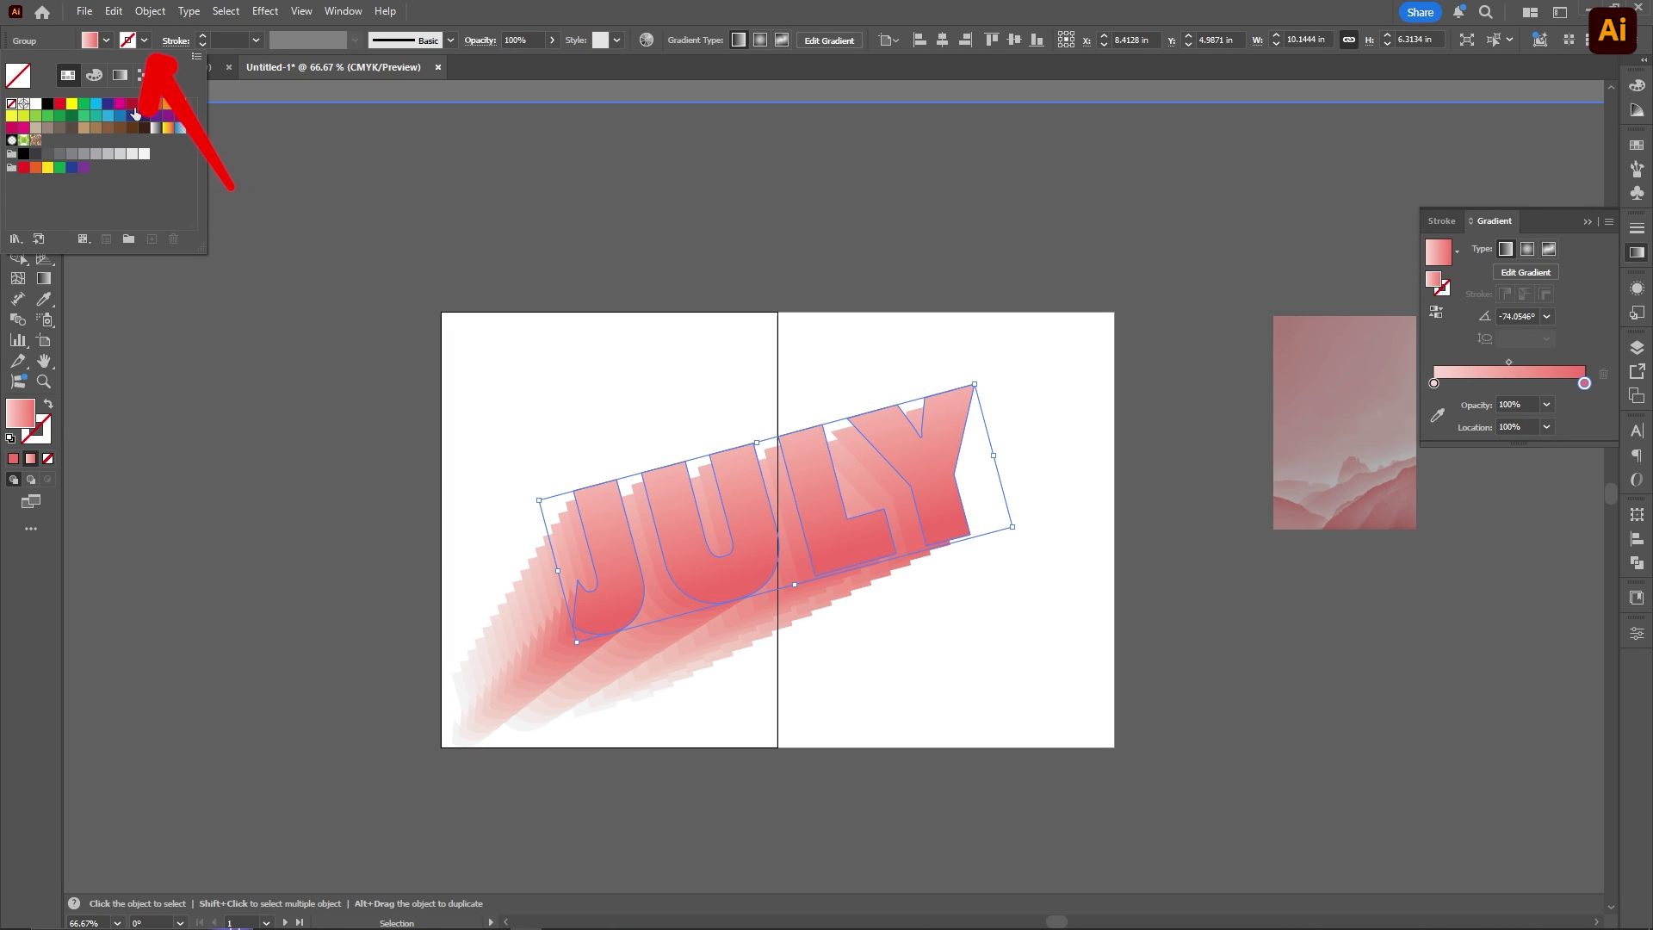
left_click(36, 104)
left_click(263, 44)
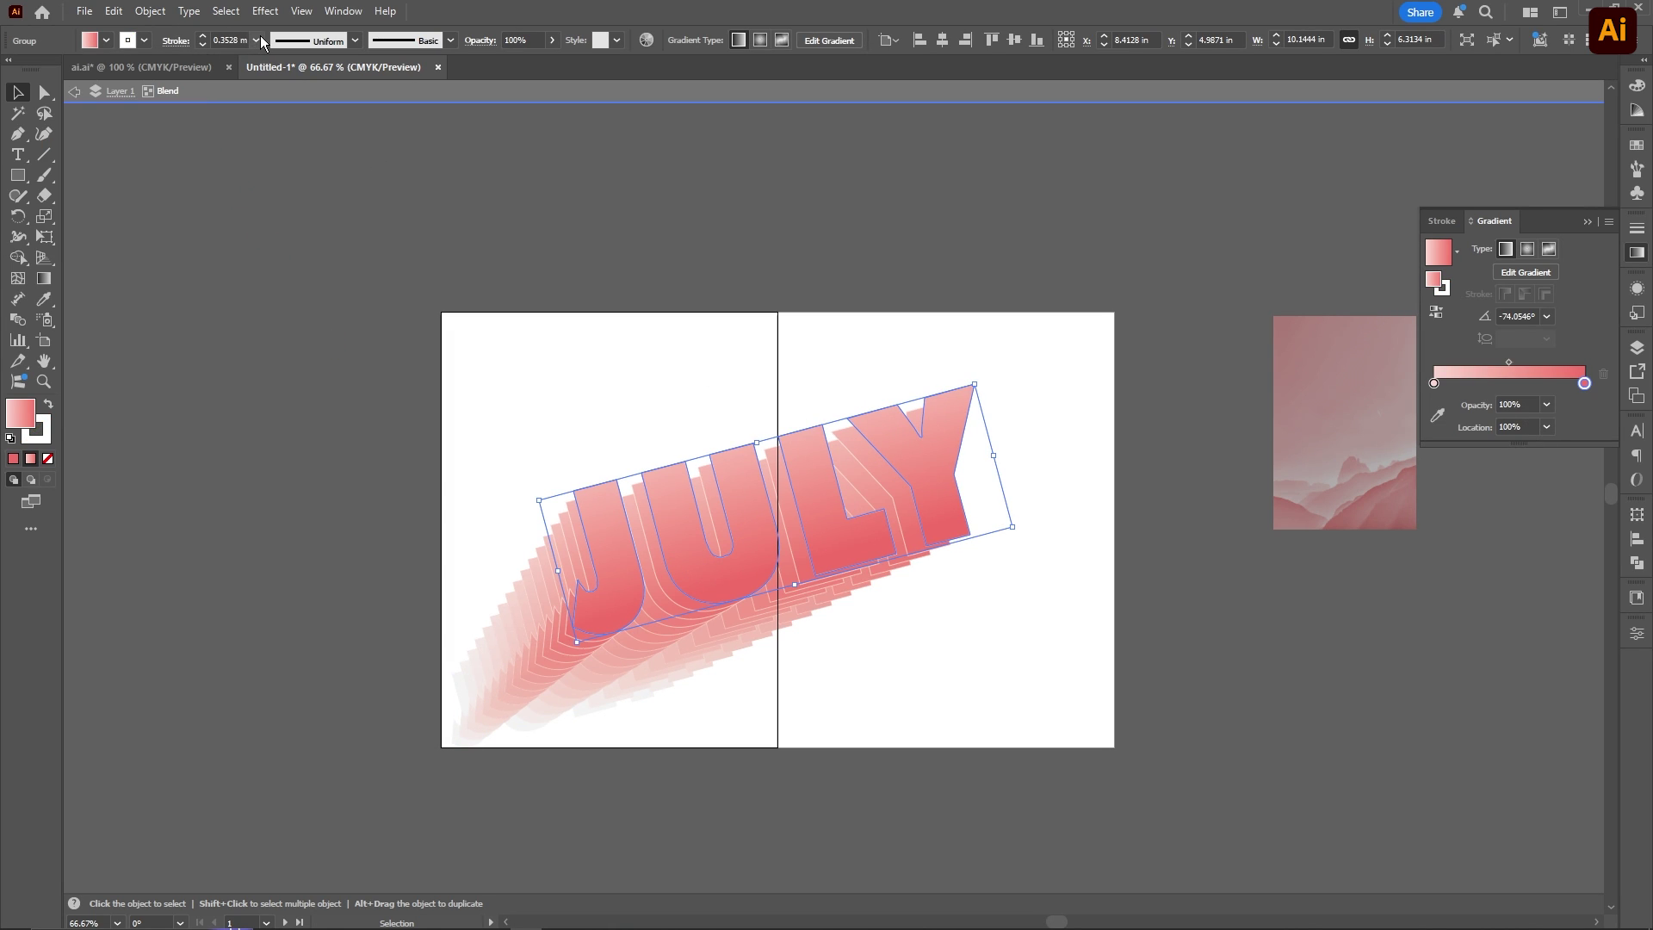
left_click(257, 40)
left_click(275, 190)
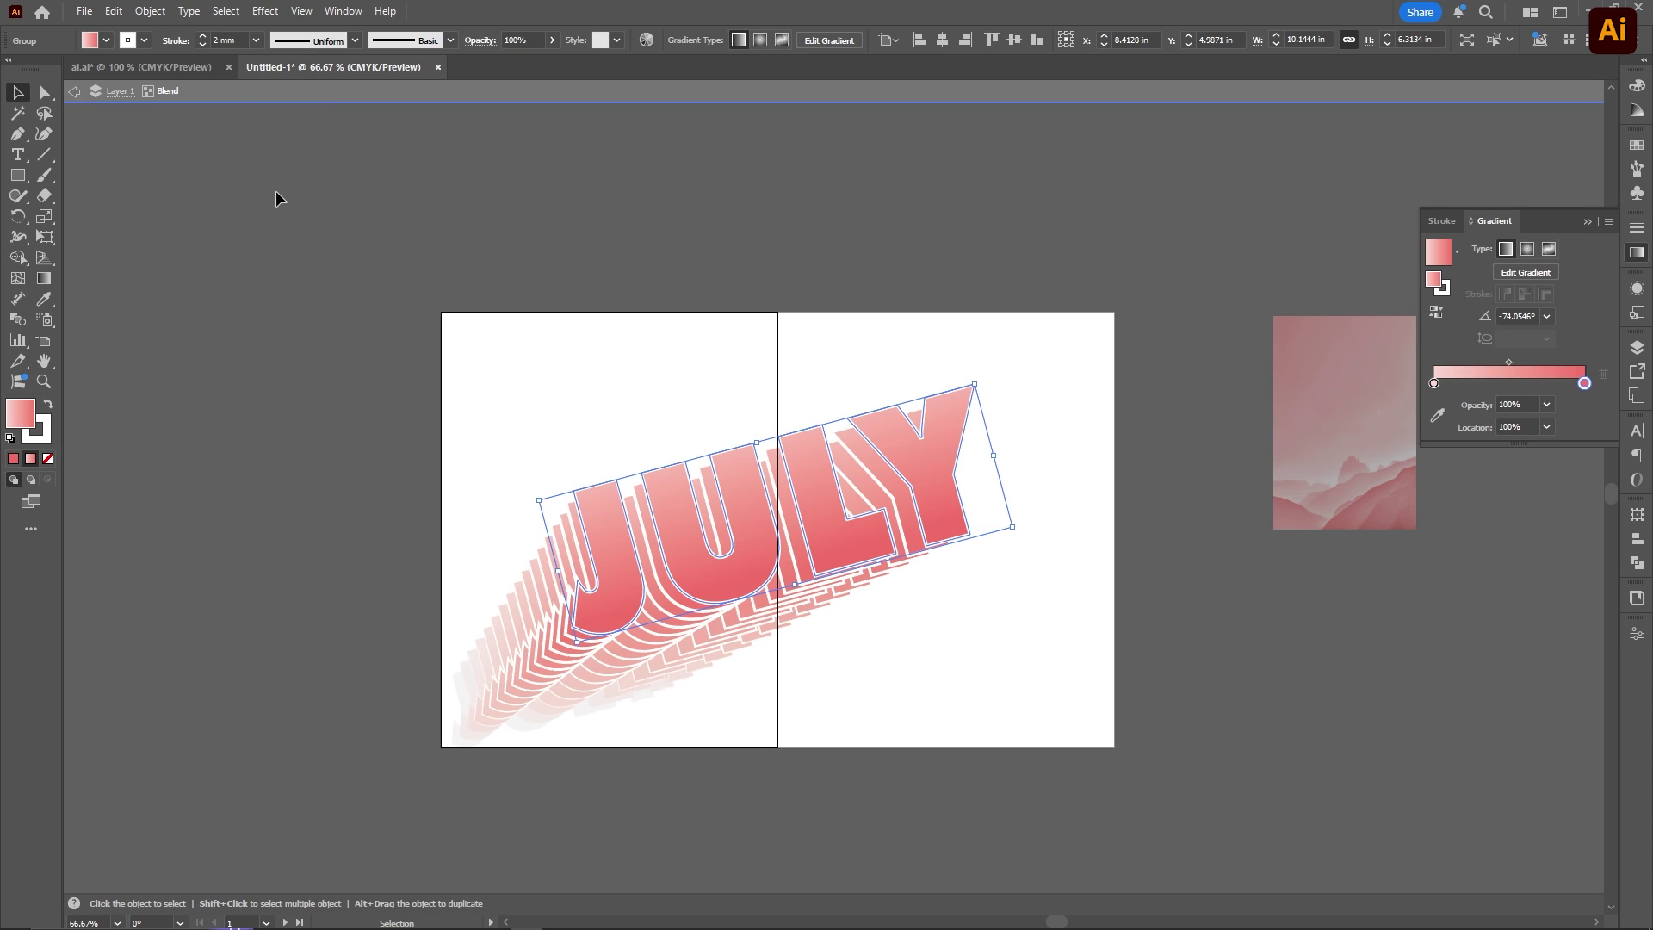
left_click(256, 40)
left_click(277, 152)
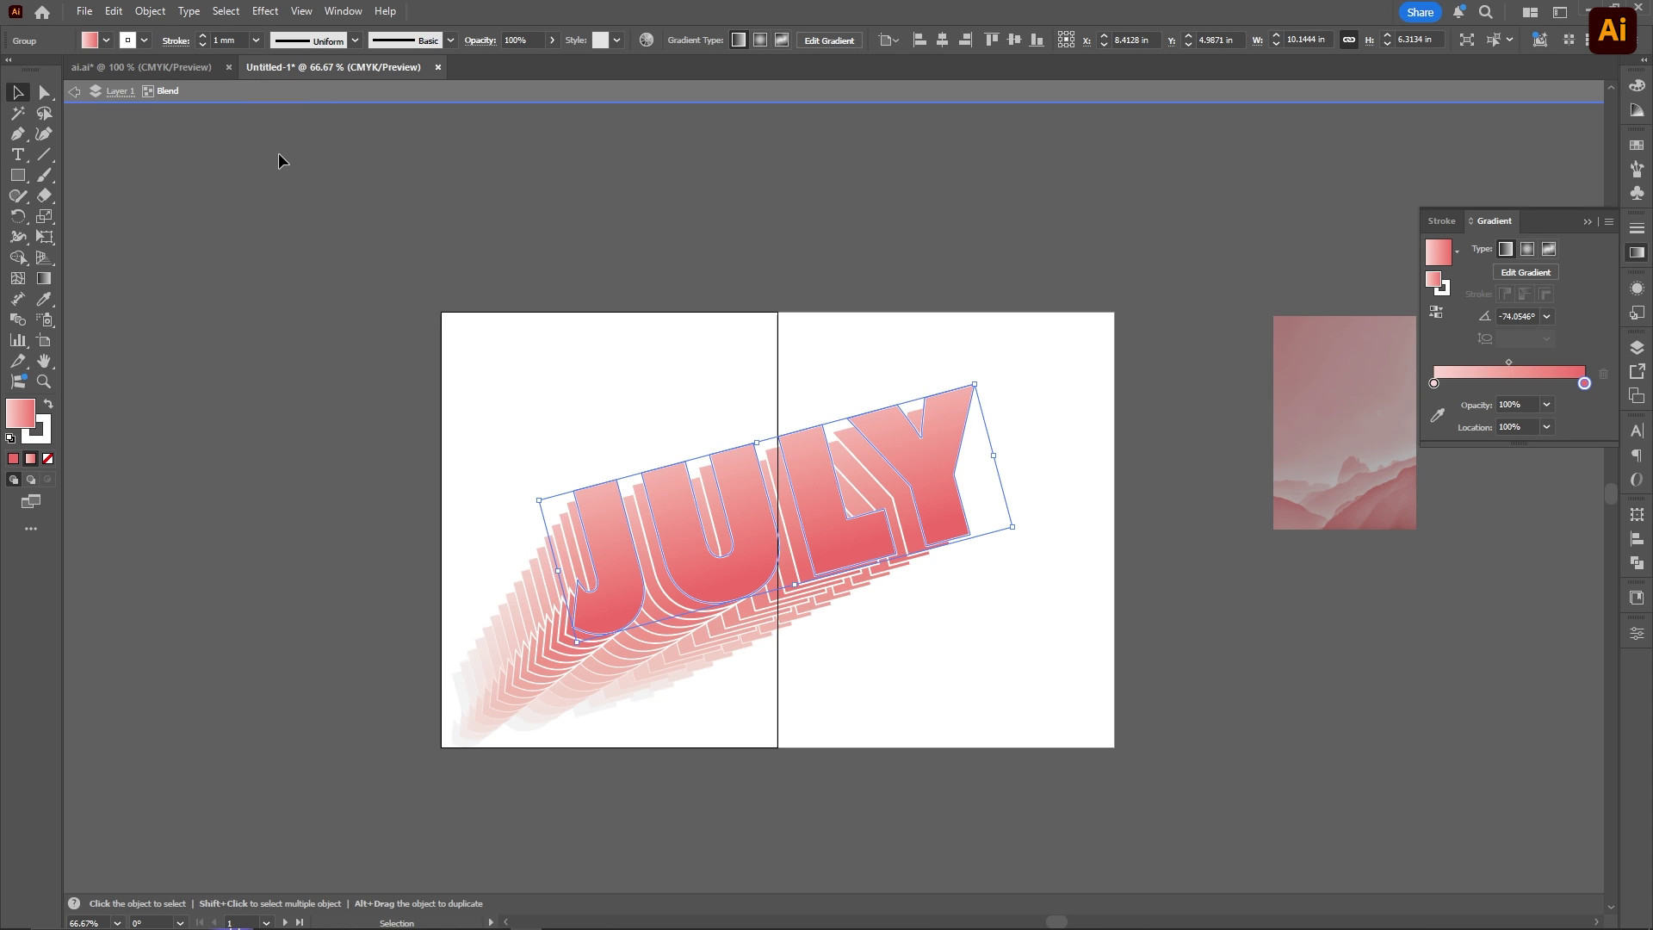
left_click(597, 363)
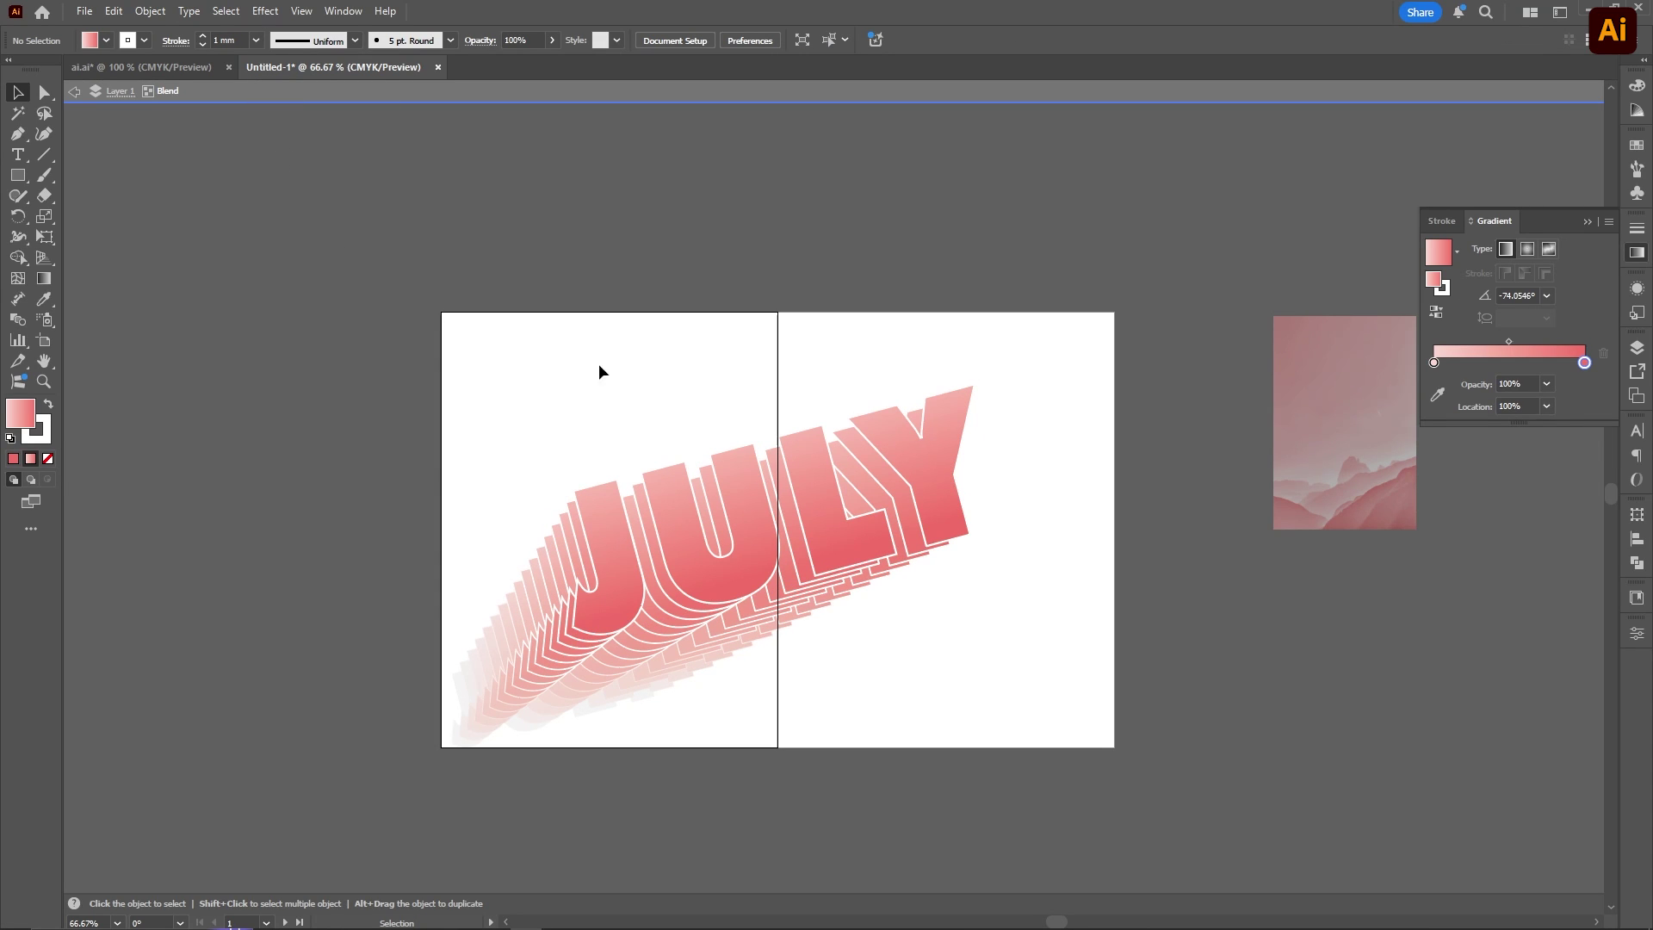
Step: Move the tilted headline down-left, enlarge it to about 12.22 × 6.76 in, and exit isolation
left_click(825, 508)
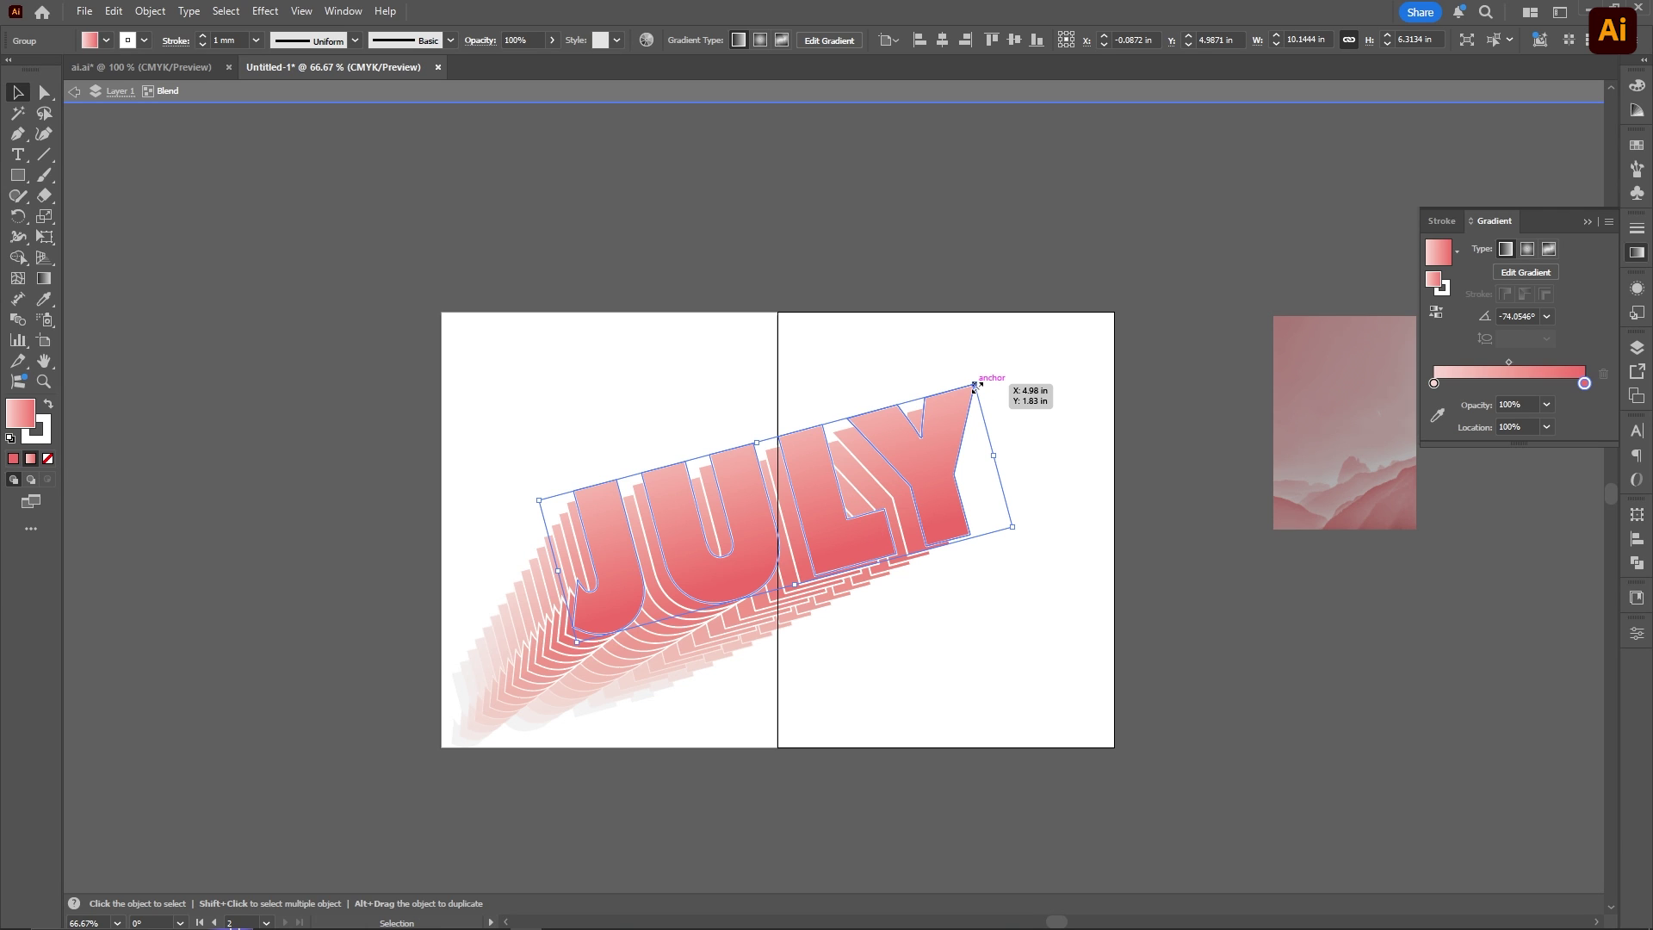
left_click_drag(727, 578, 663, 626)
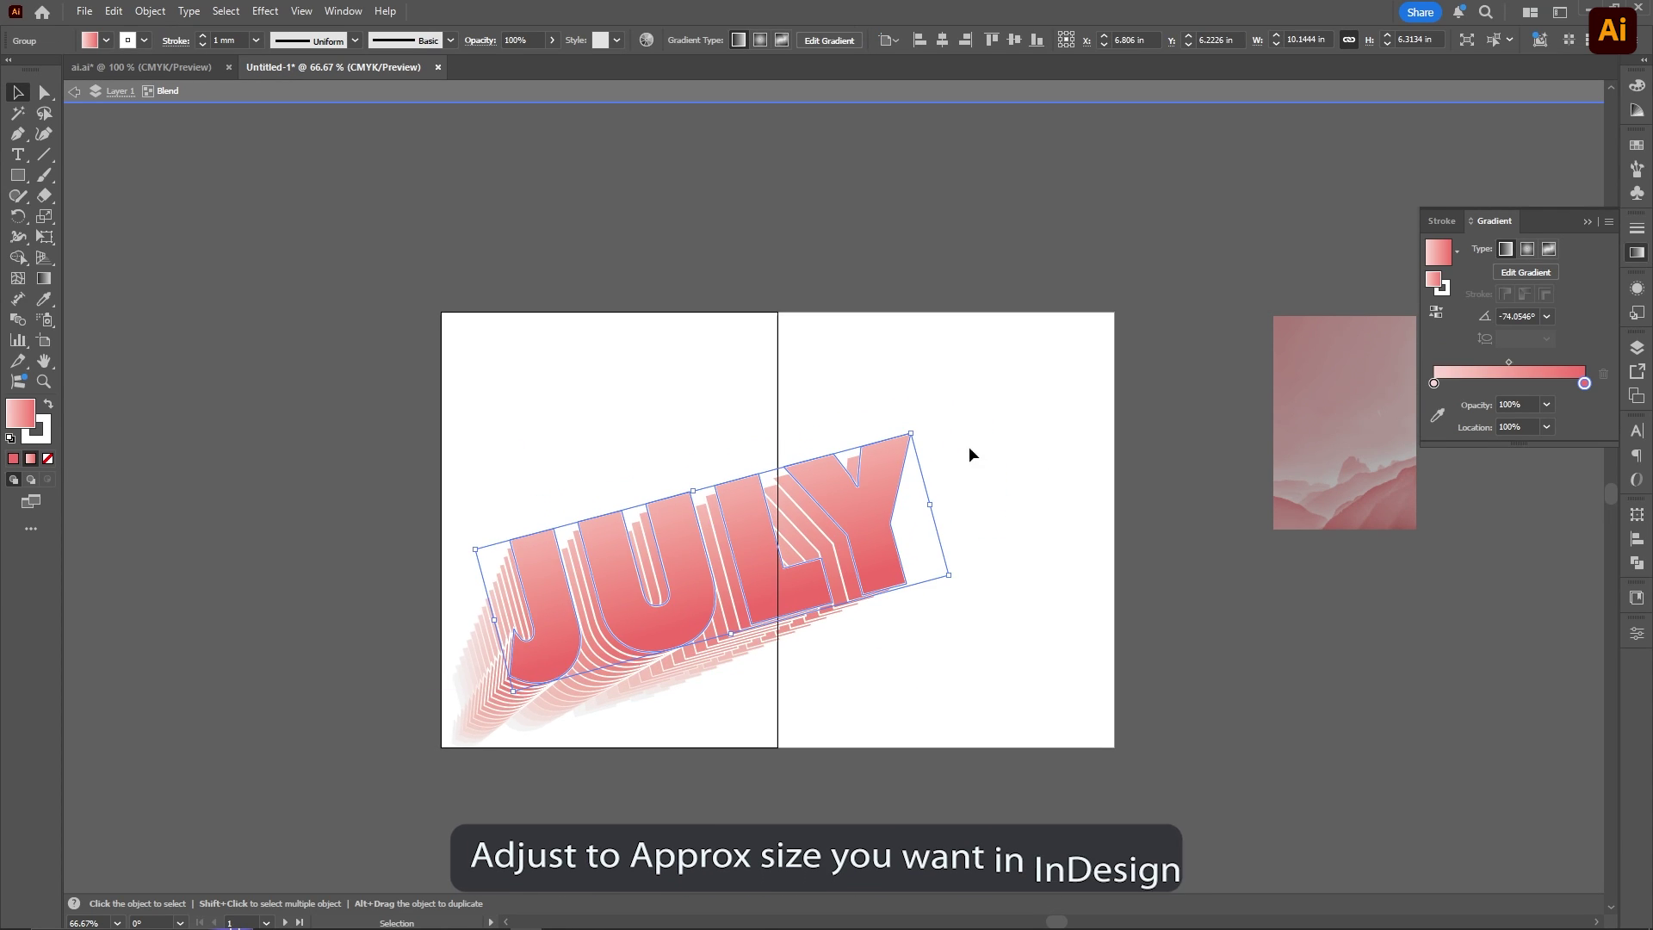
left_click_drag(970, 453, 1070, 517)
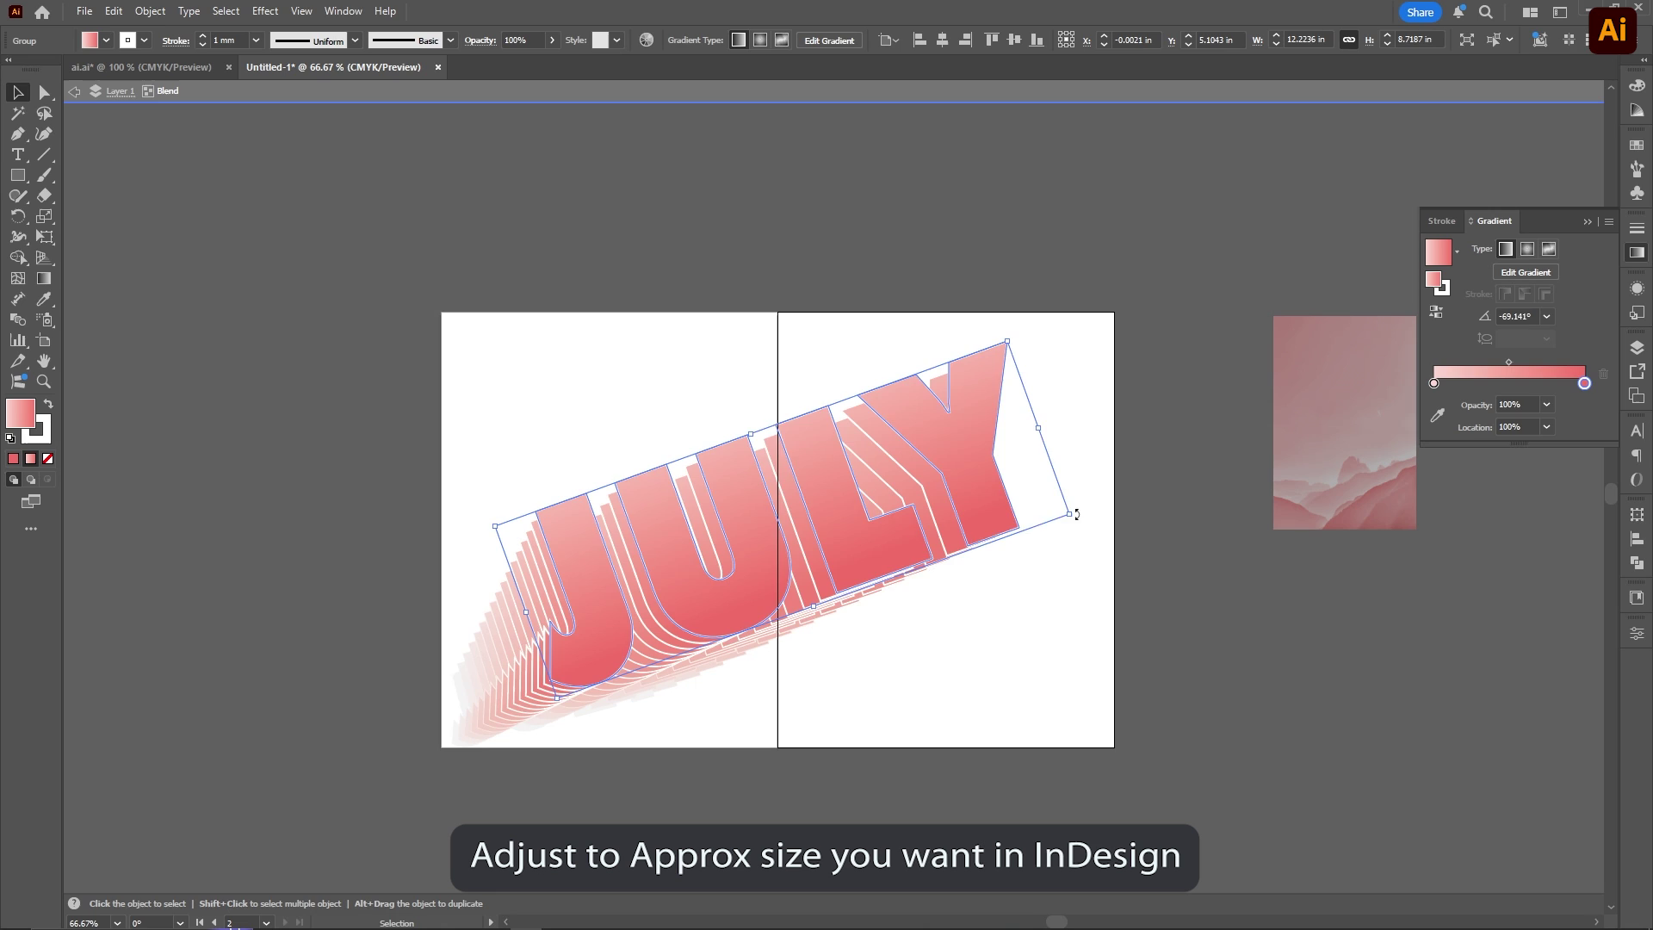
left_click(1153, 439)
left_click(1003, 383)
left_click_drag(1027, 352, 1018, 370)
left_click(1128, 417)
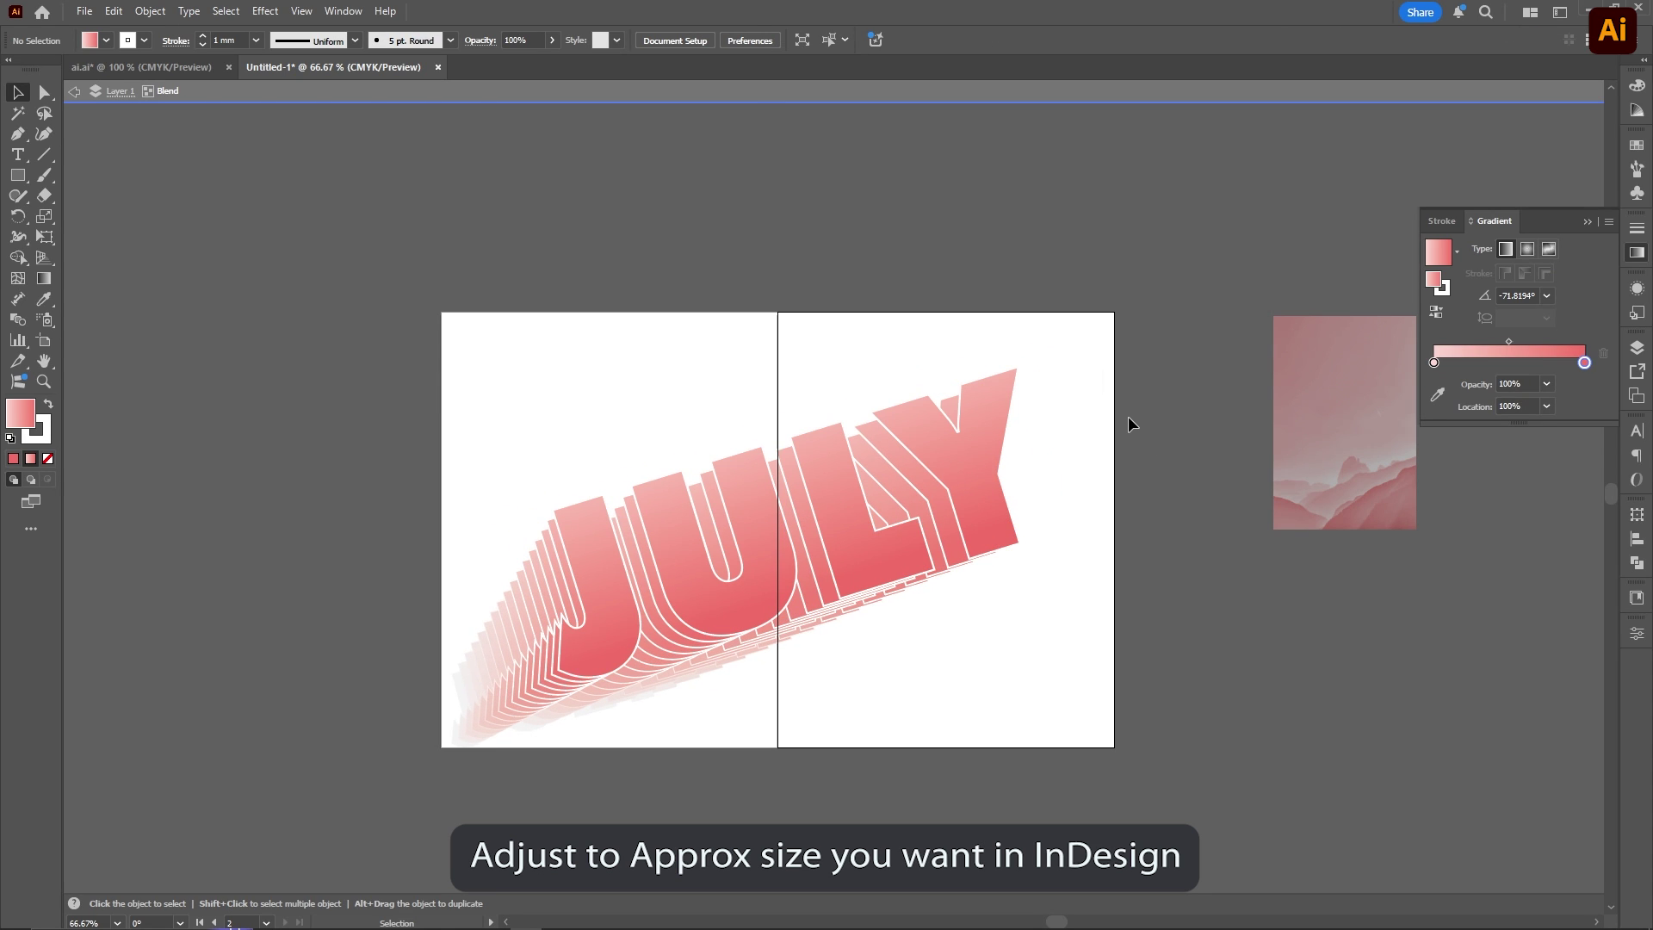
key("Escape")
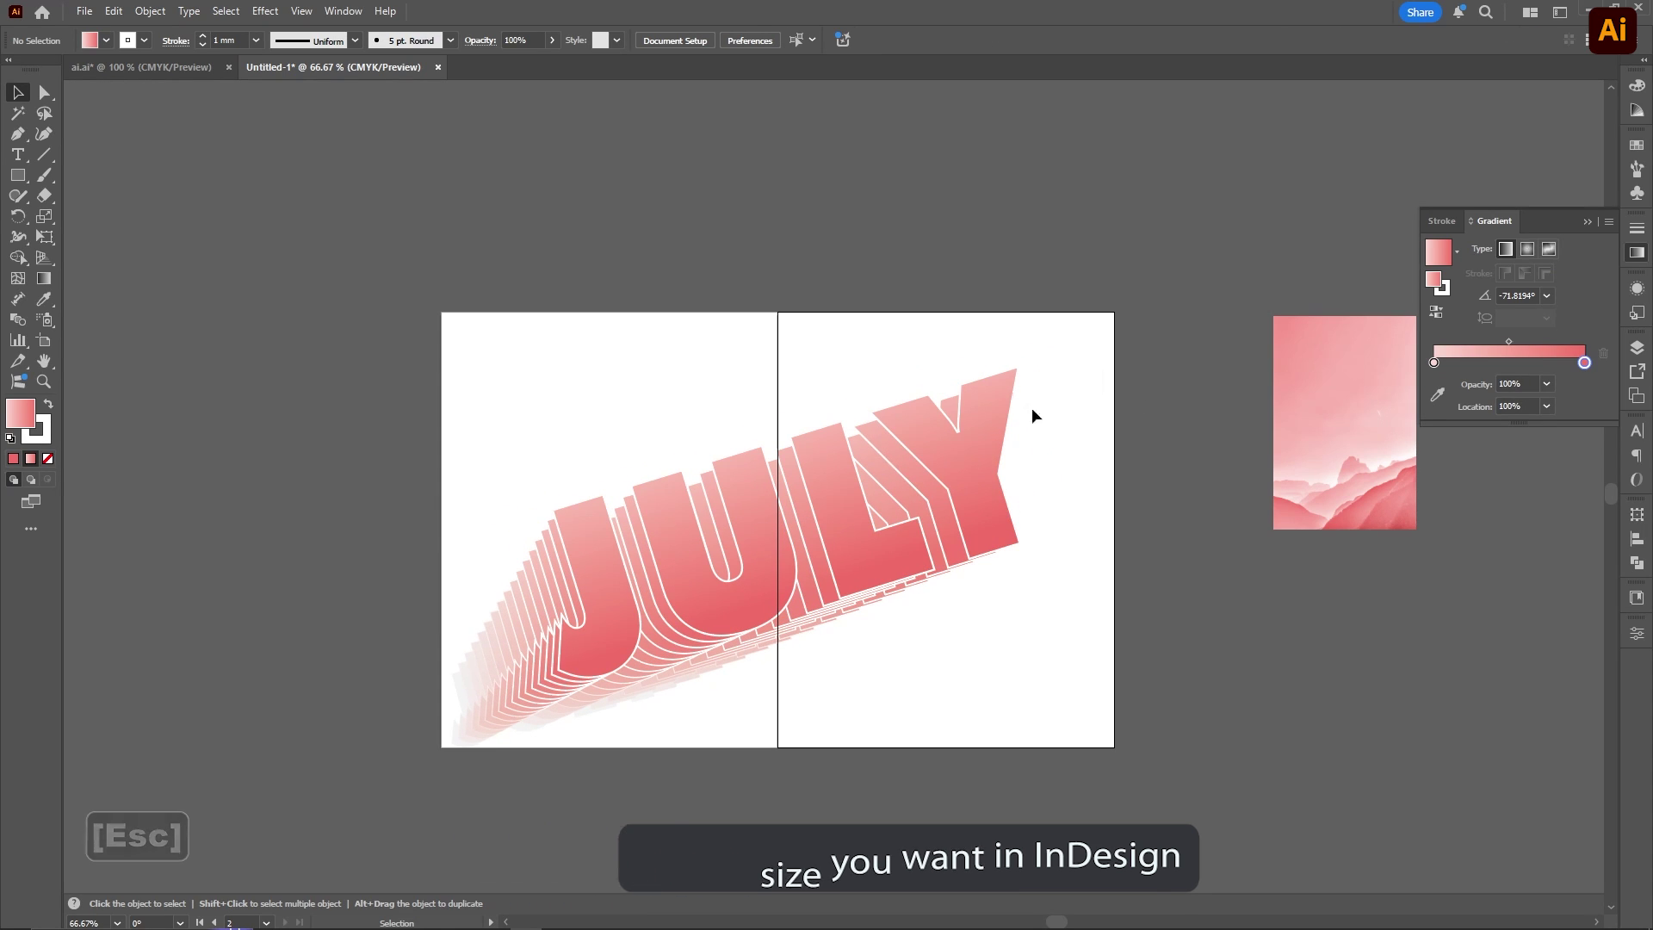
Step: Copy the whole JULY blend to the clipboard with Ctrl+C and the context-menu Copy
left_click(981, 538)
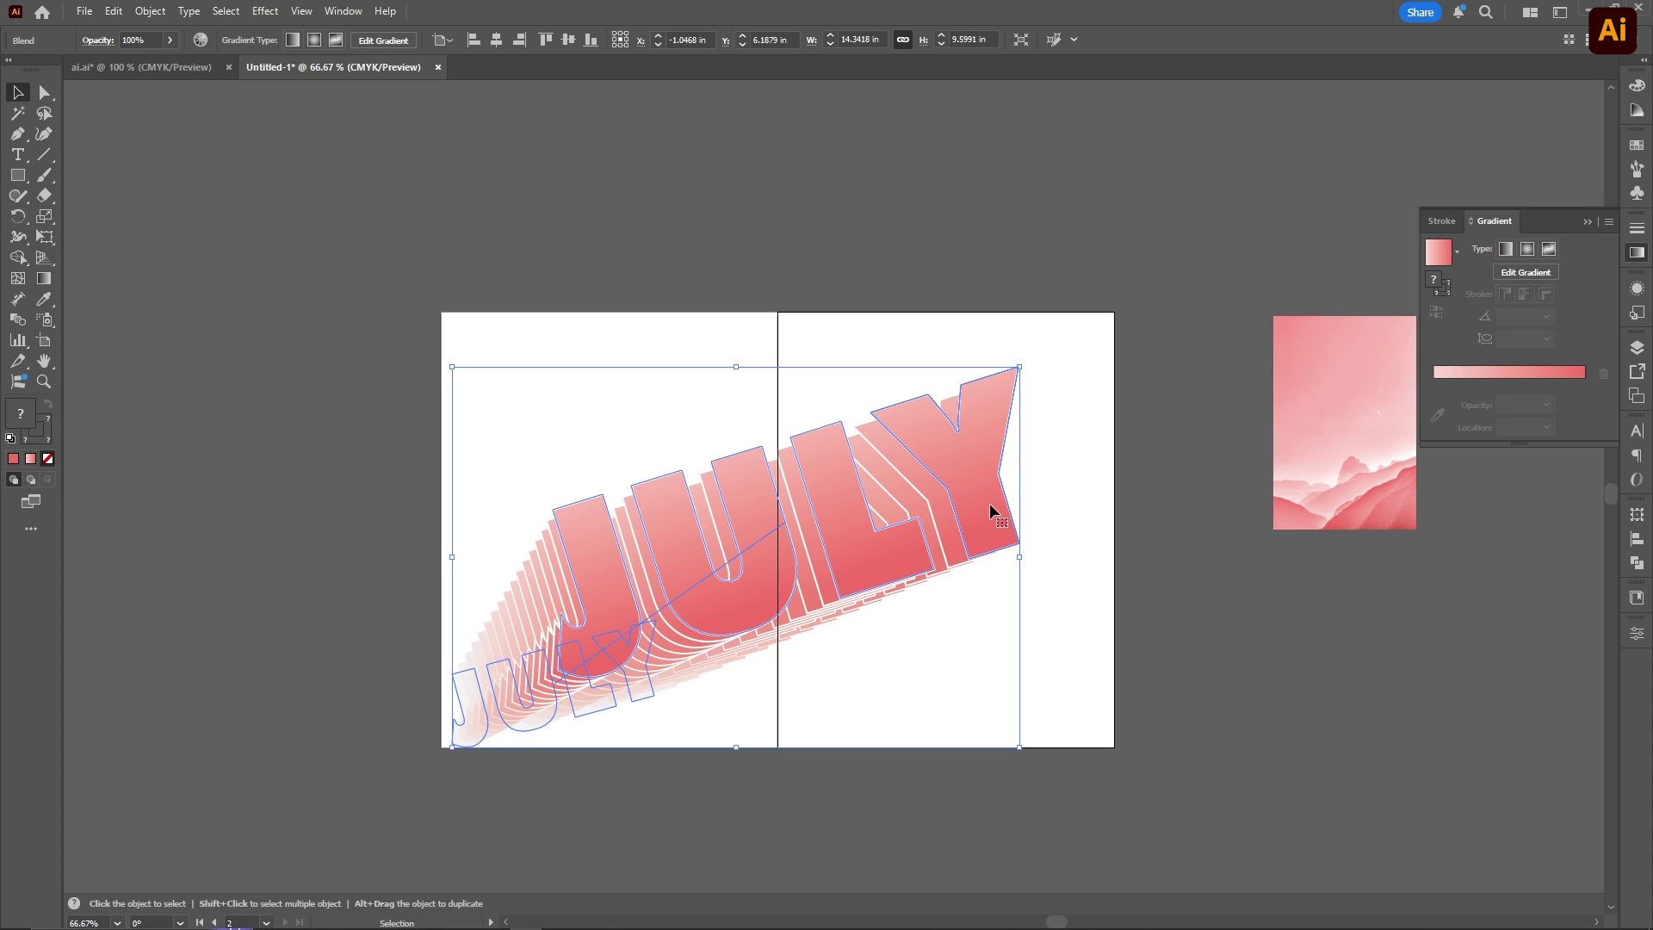
key("ctrl+c")
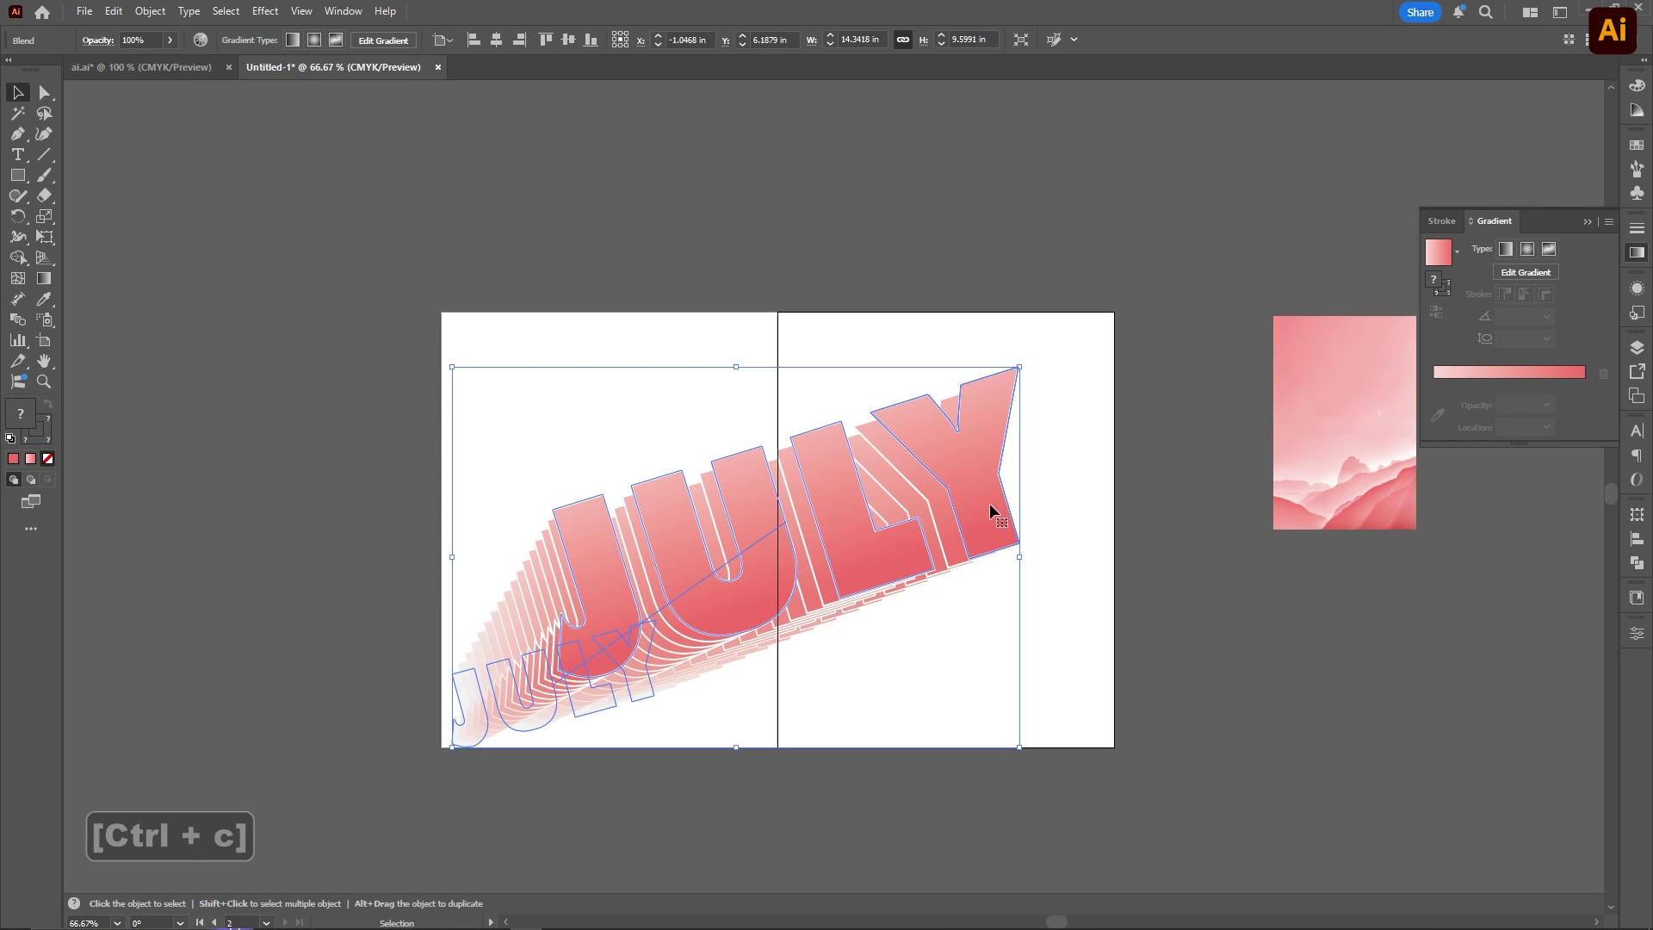
right_click(968, 509)
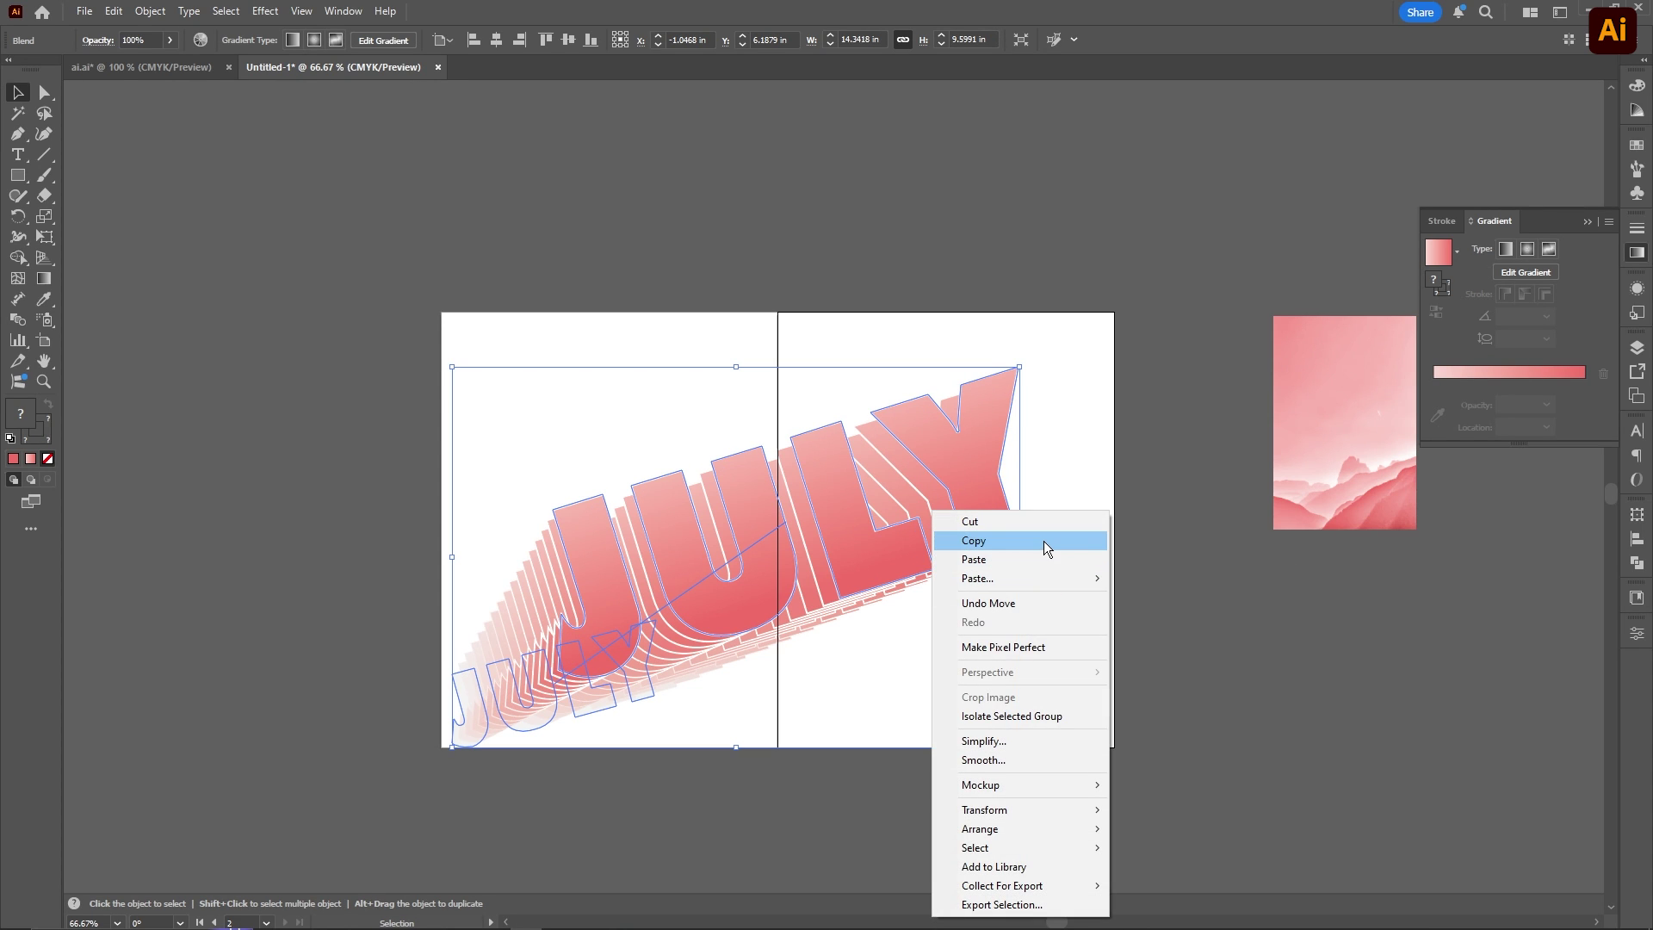
left_click(1044, 541)
left_click(931, 620)
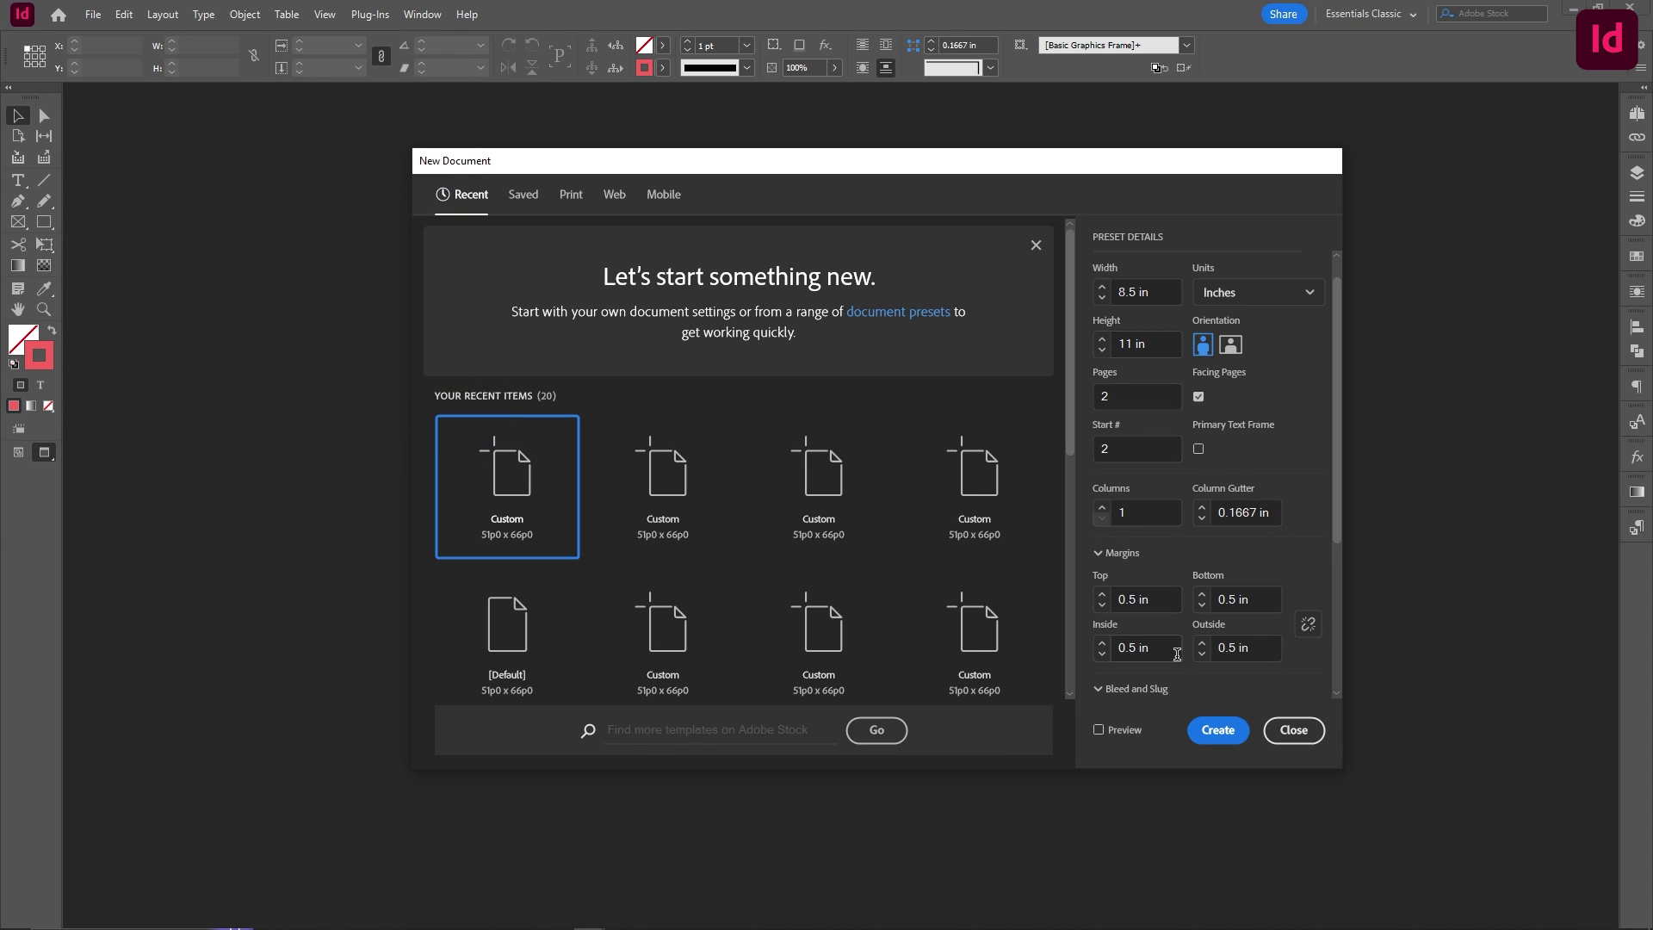
Step: Set 0.125 in bleed on every side and create the two-page 8.5 × 11 in document
scroll(1193, 691, "down", 2)
scroll(1193, 691, "down", 3)
left_click(1102, 614)
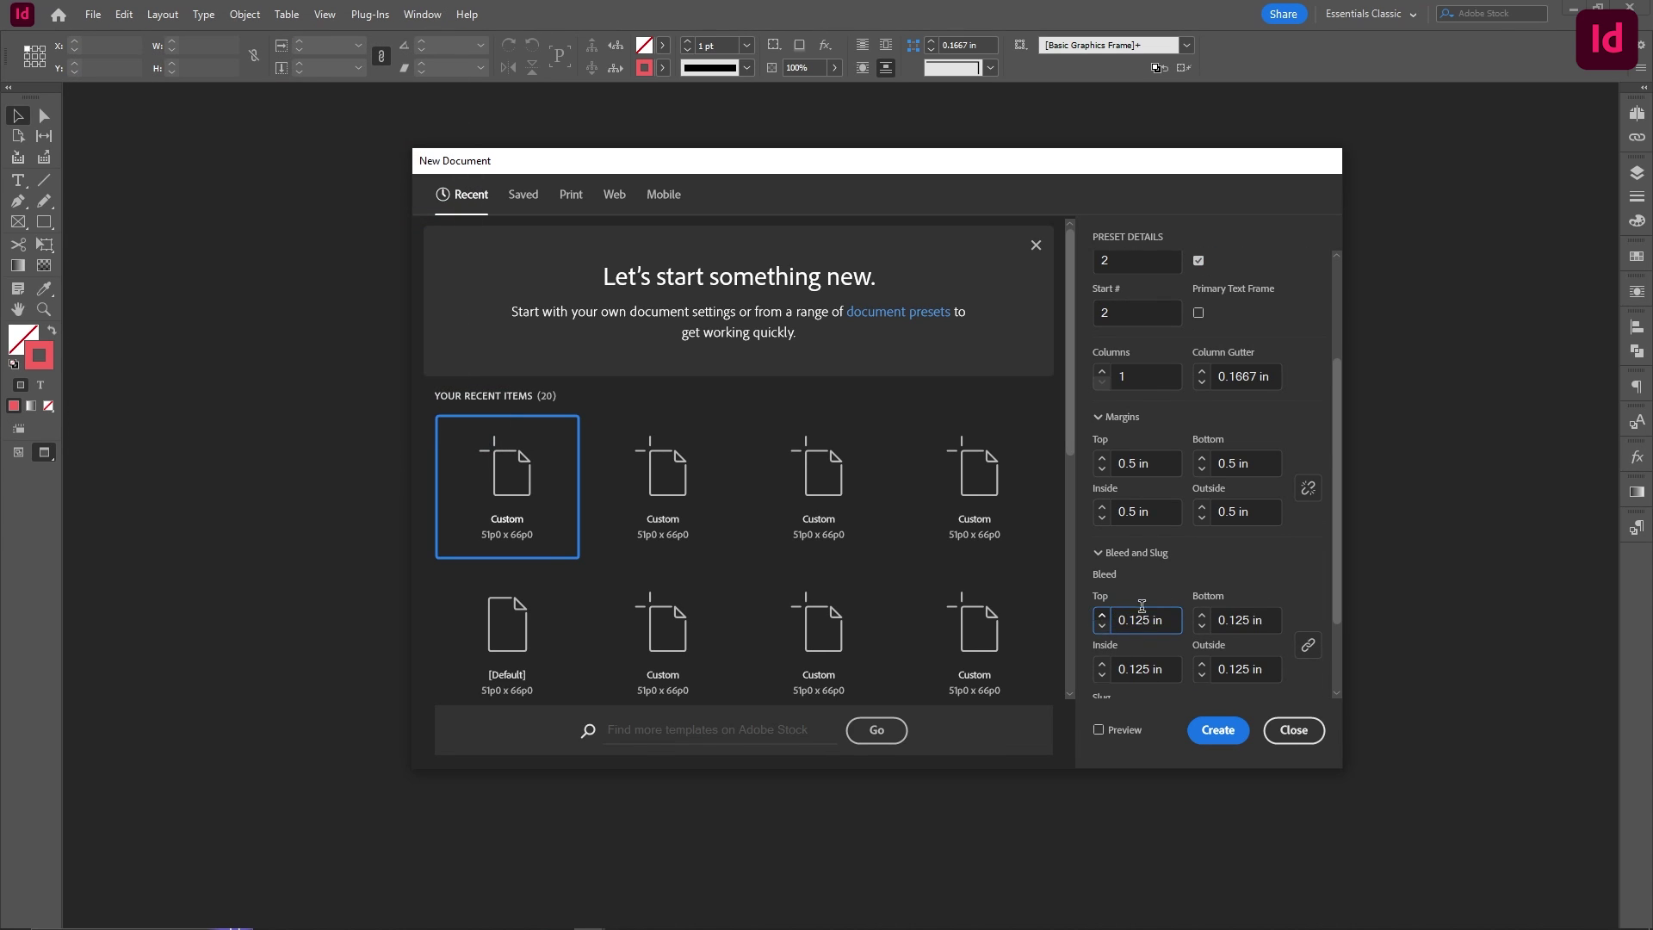
scroll(1244, 594, "down", 1)
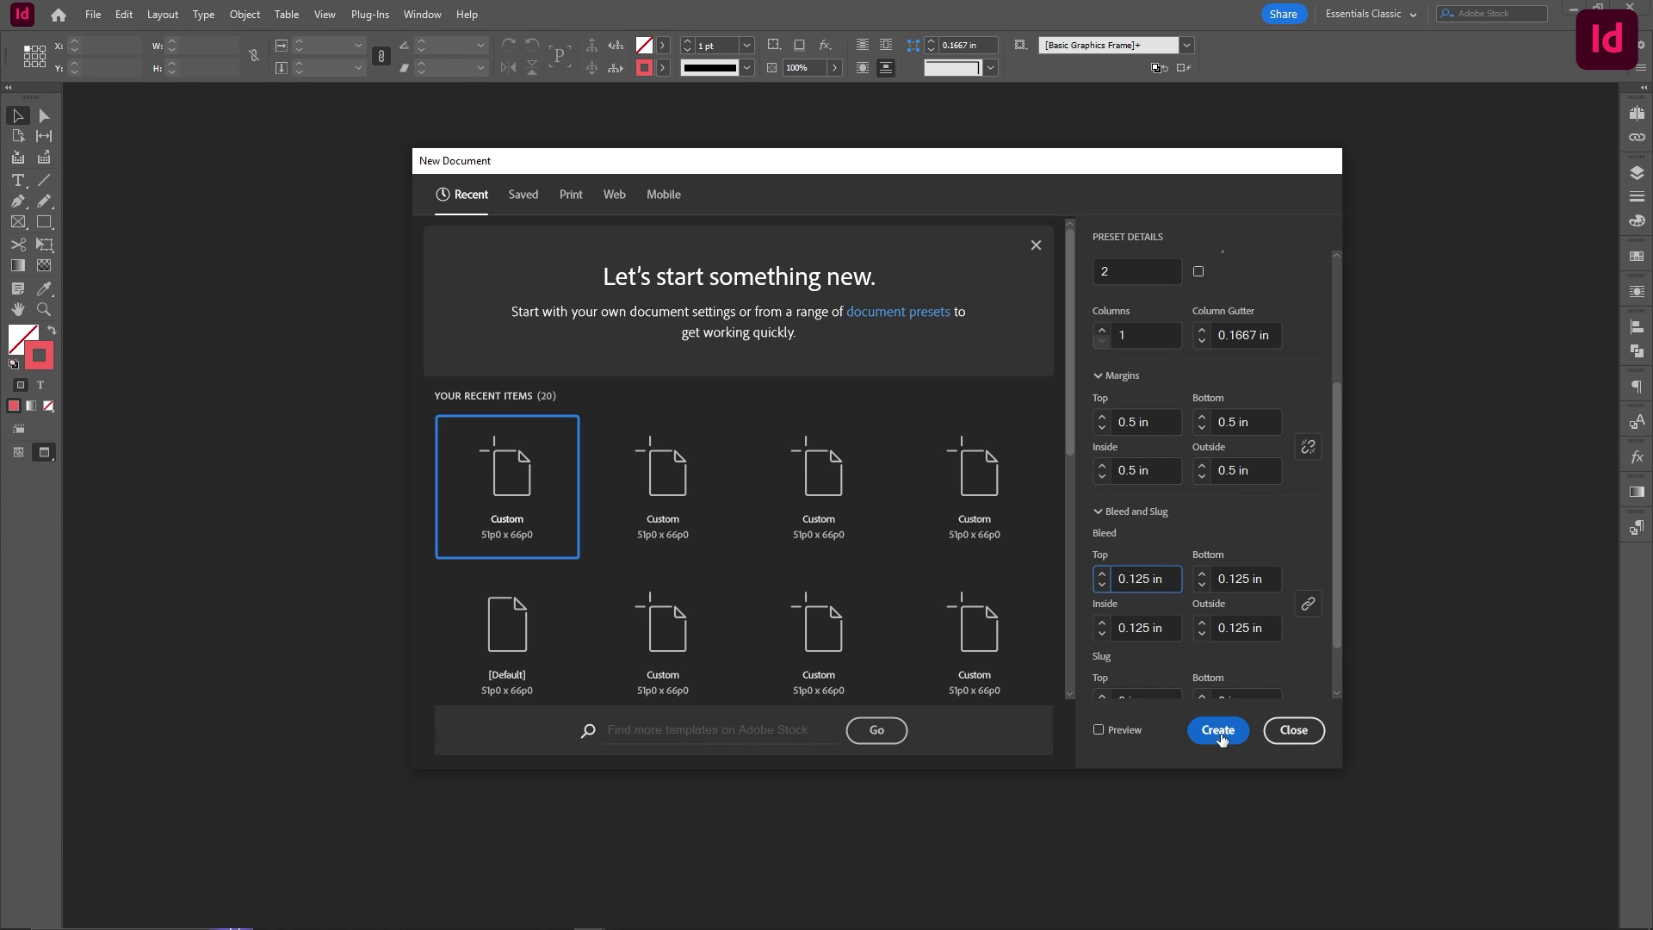
left_click(1218, 729)
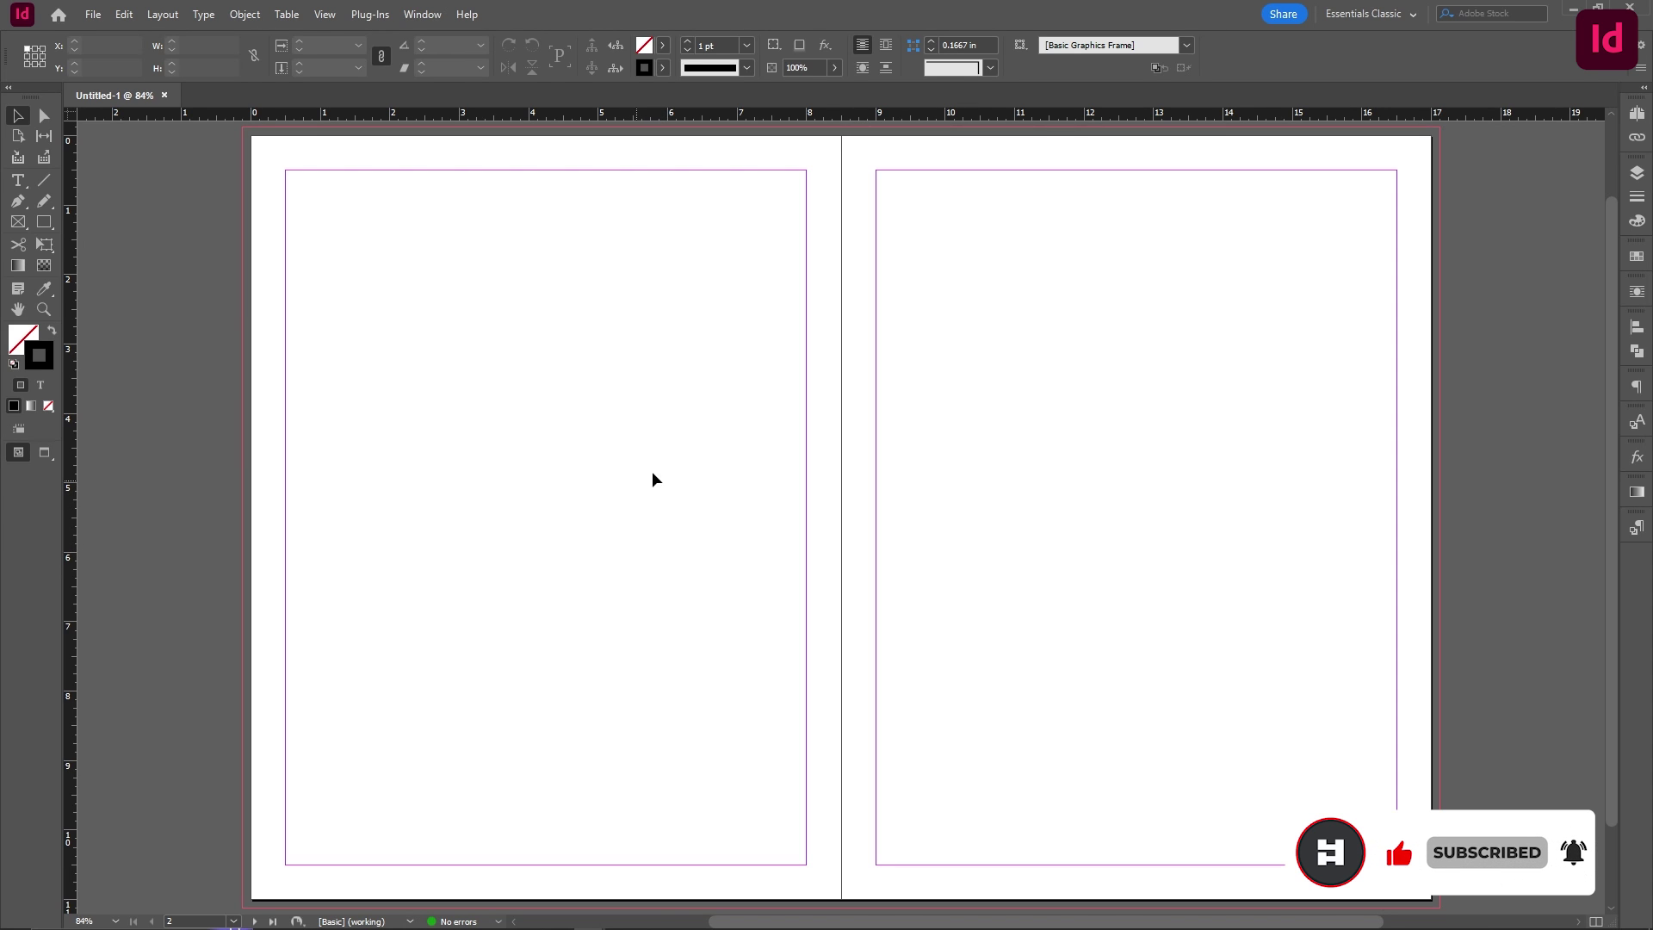
Step: Paste the JULY artwork in place on the spread, check it in Preview, and show Layers
right_click(671, 460)
left_click(771, 494)
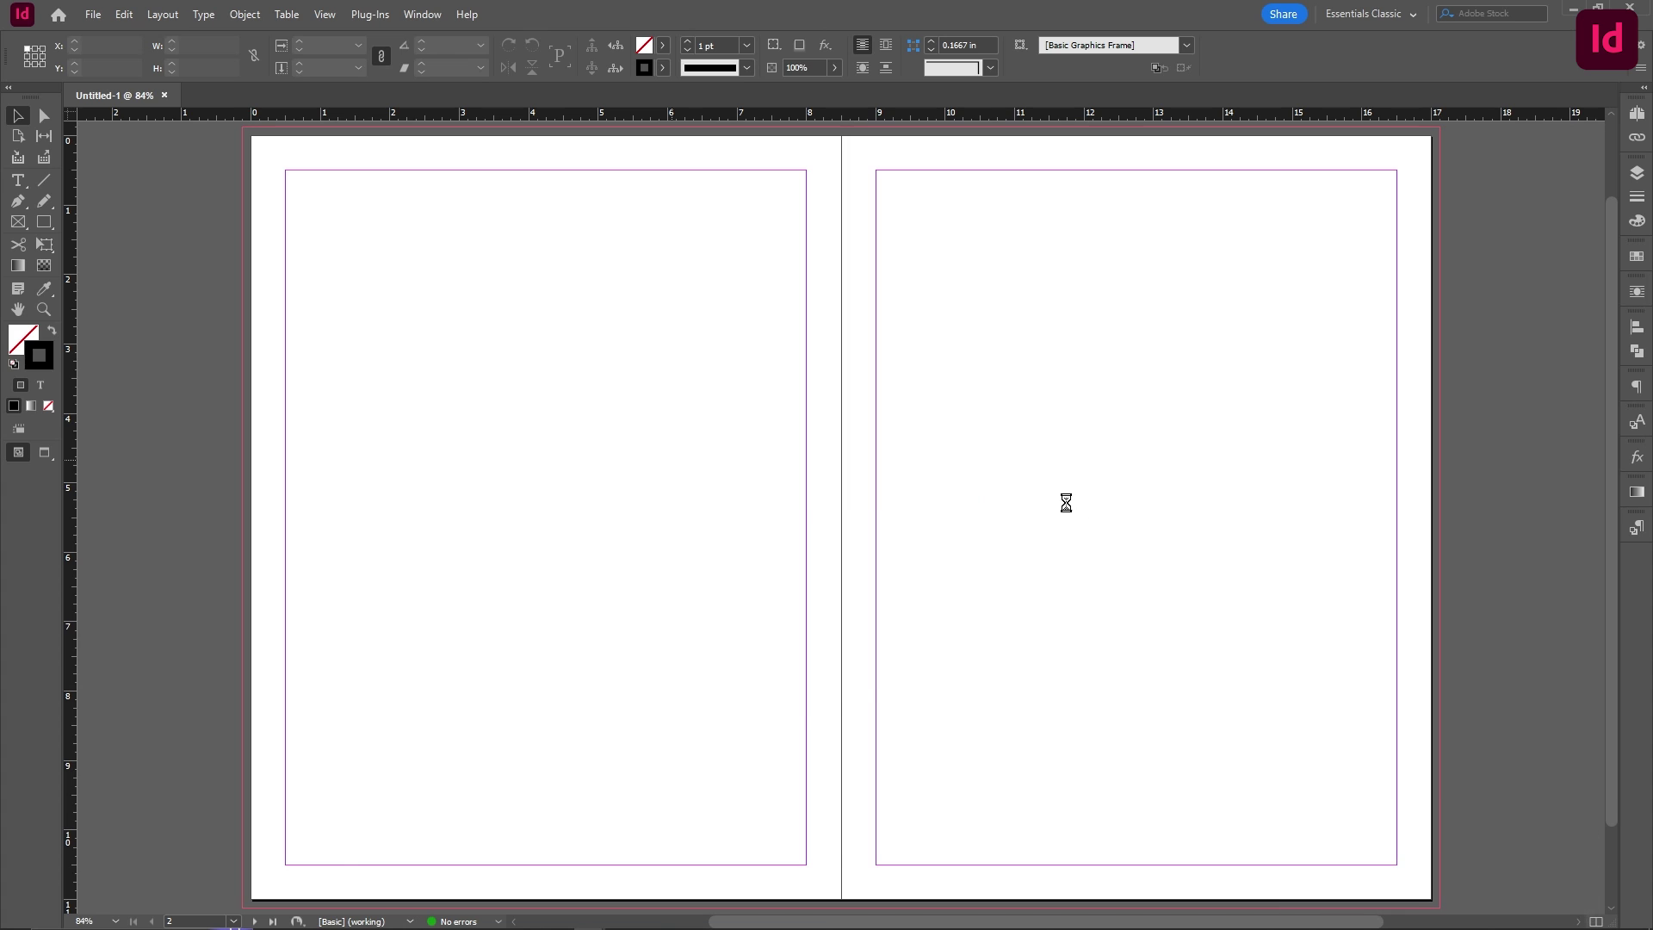
left_click(1479, 405)
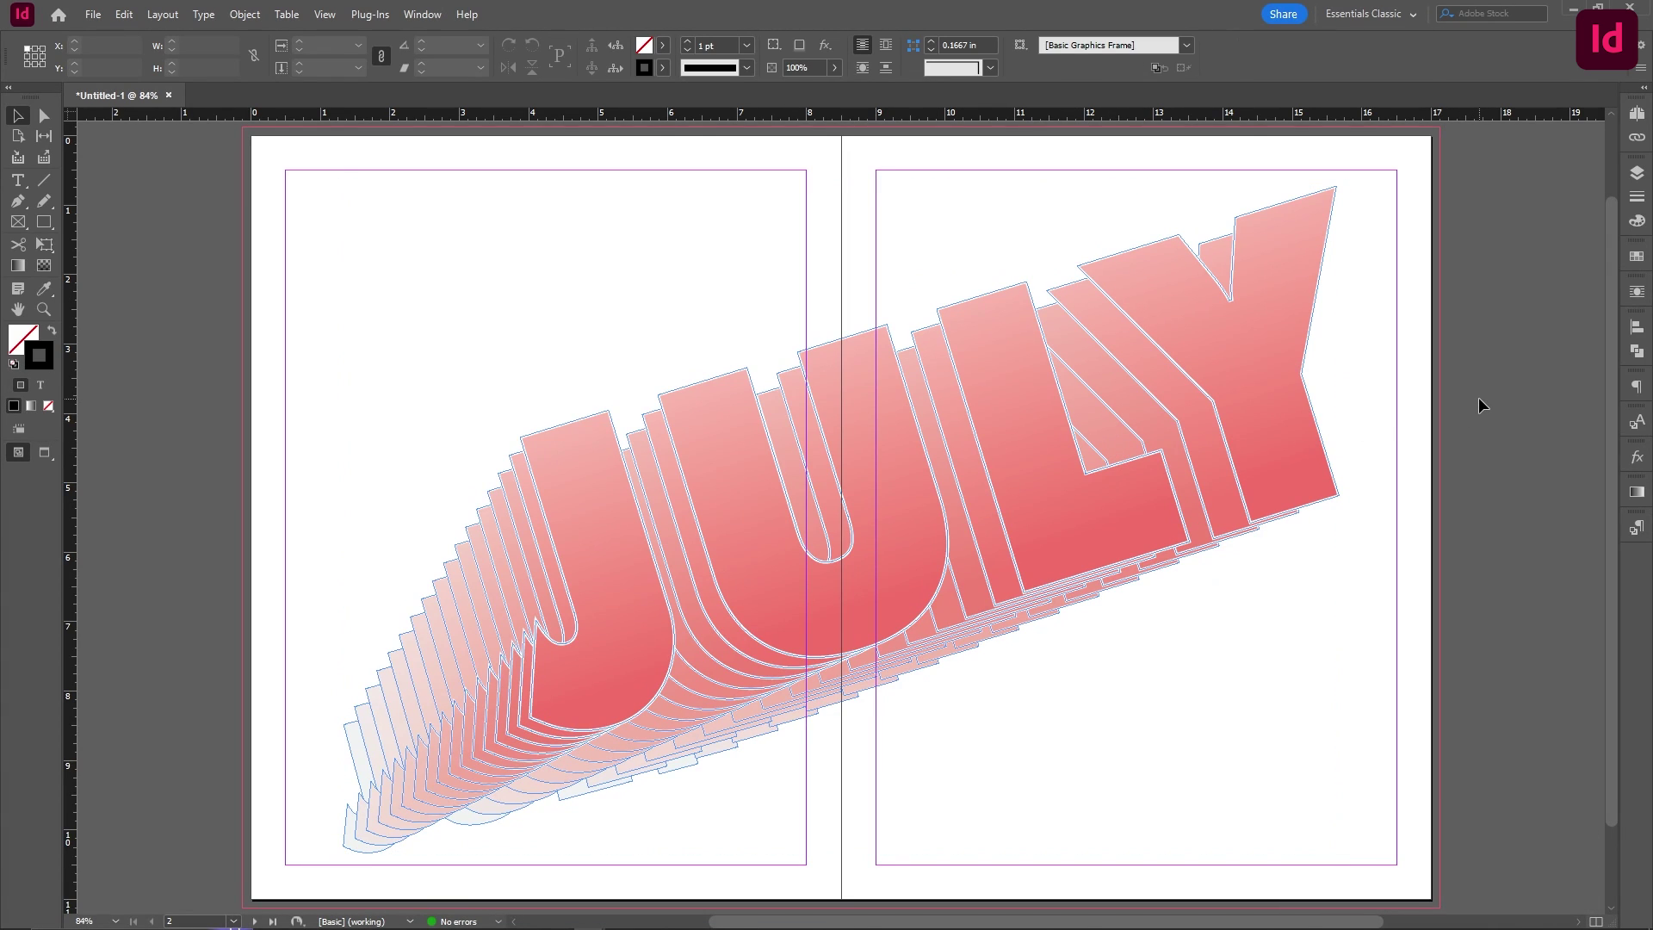
key("w")
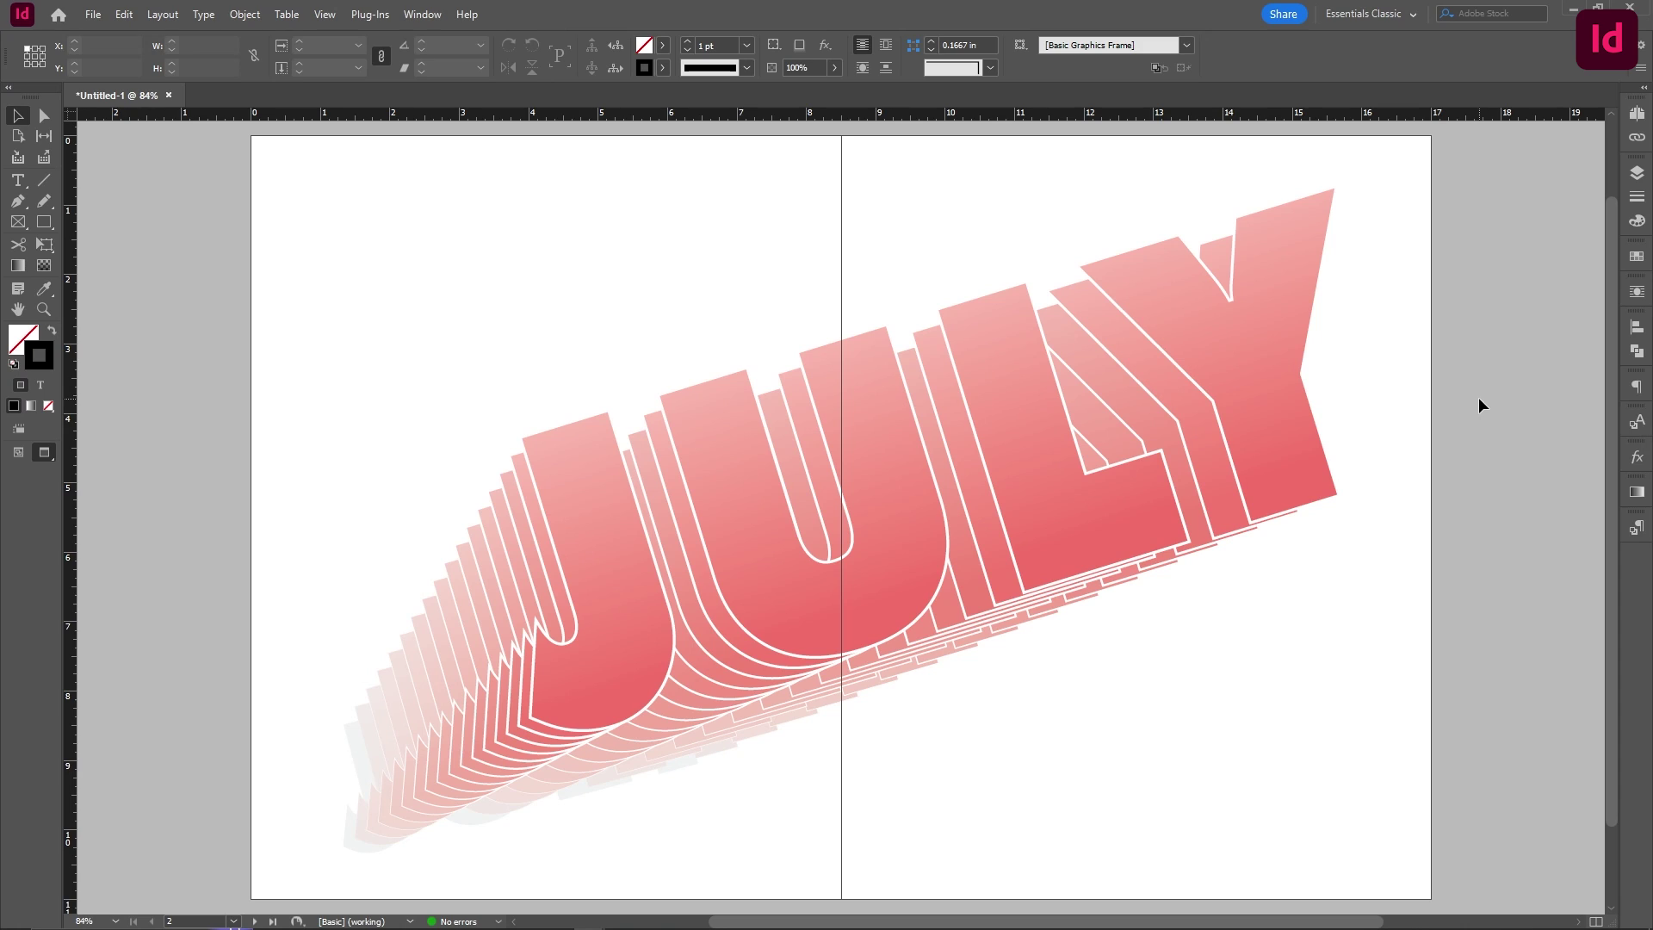
key("w")
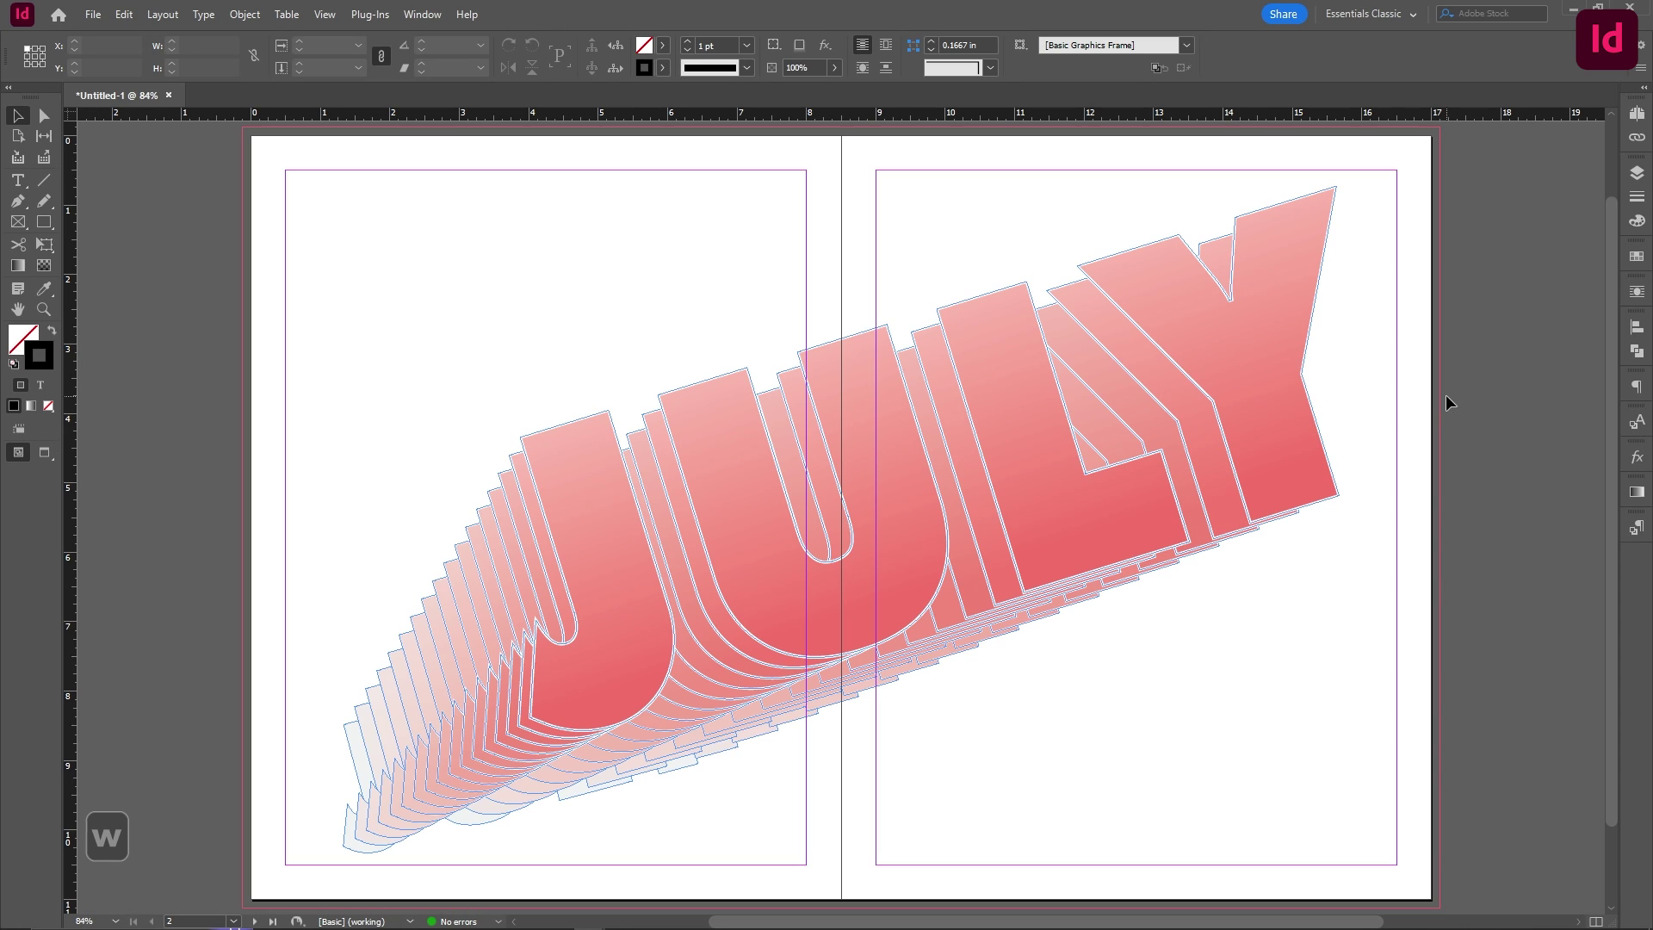
left_click(1265, 441)
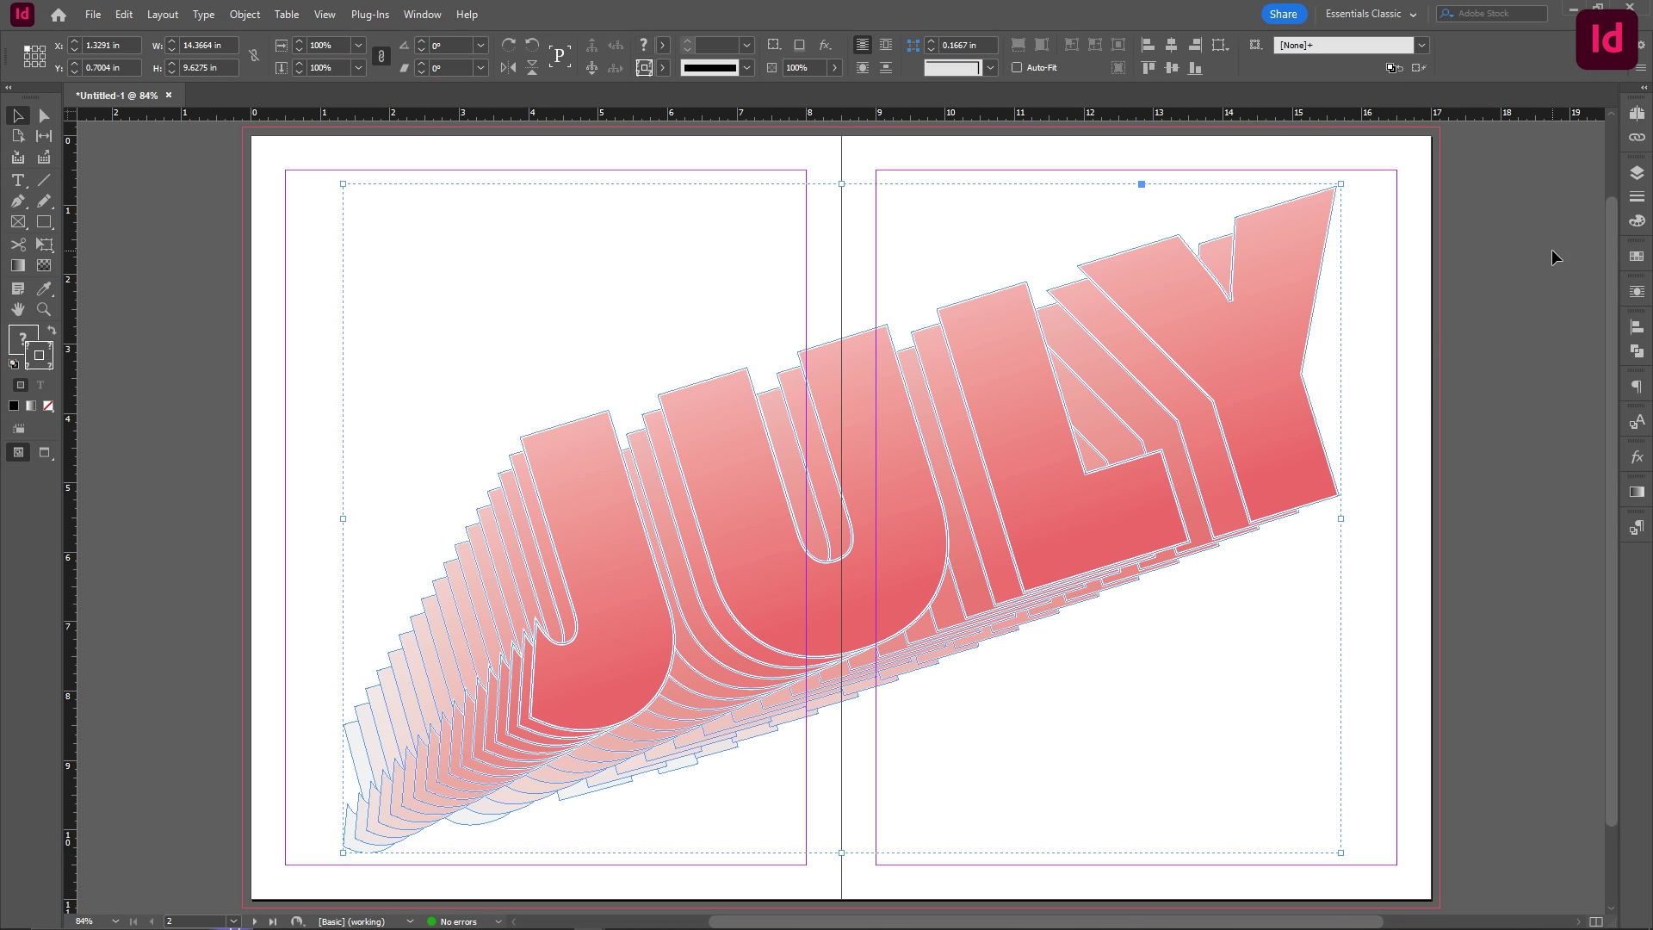
left_click(1639, 174)
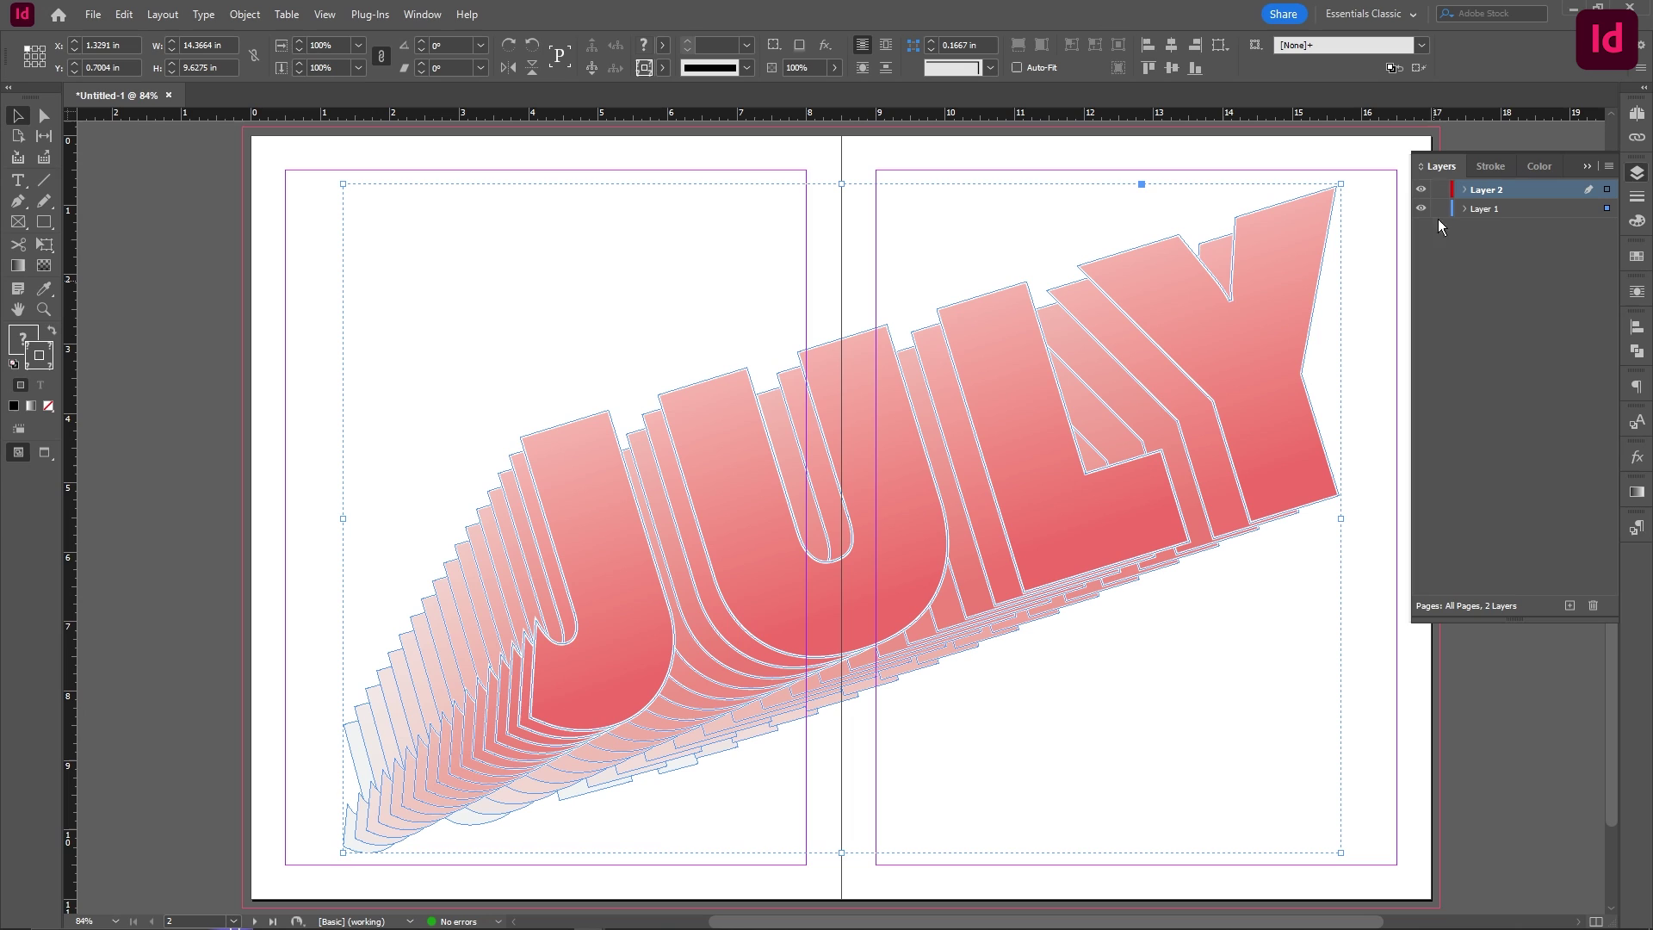
Step: Ungroup the JULY blend into separate letter outlines
right_click(984, 375)
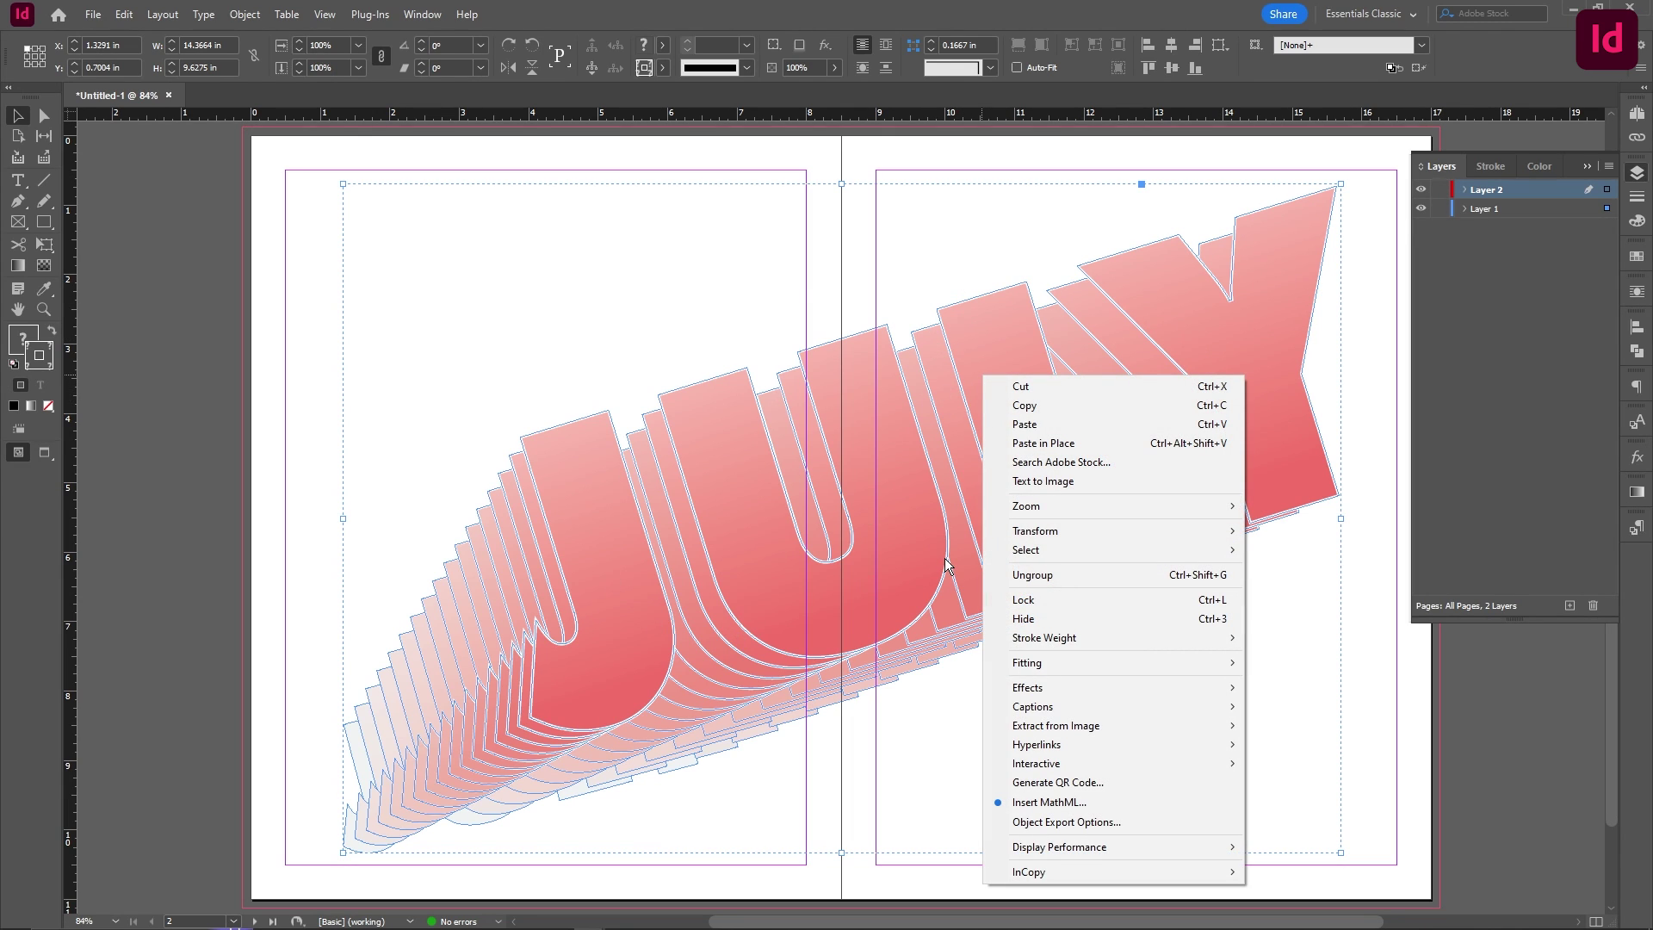
left_click(1067, 575)
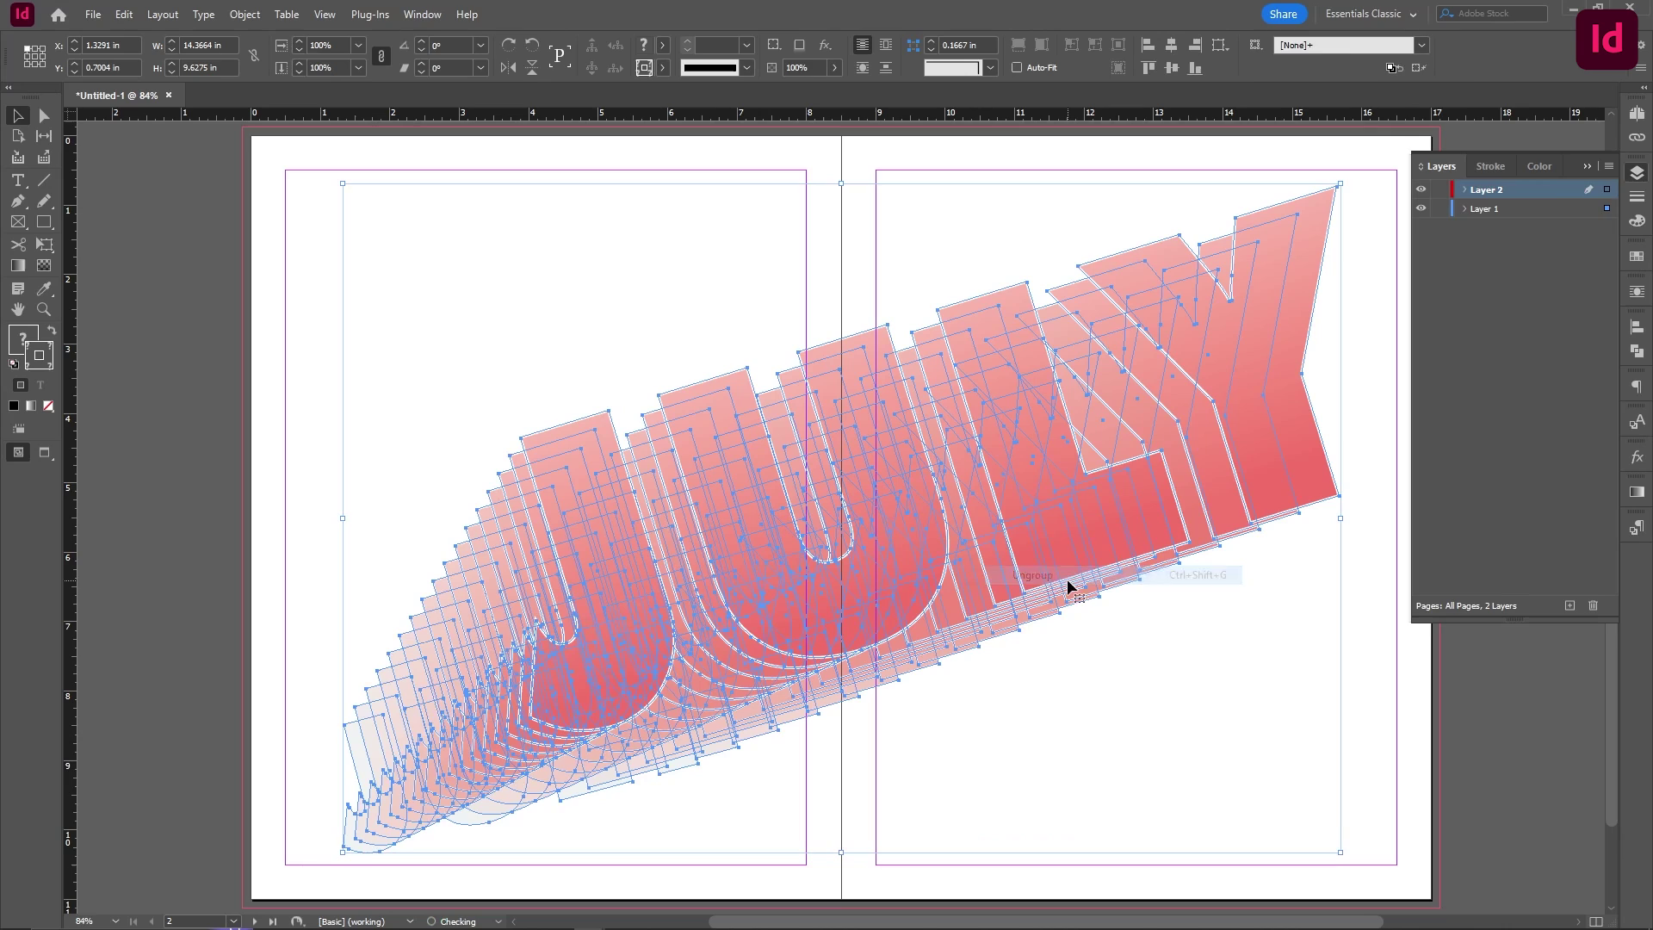
left_click(1476, 718)
left_click_drag(508, 569, 396, 414)
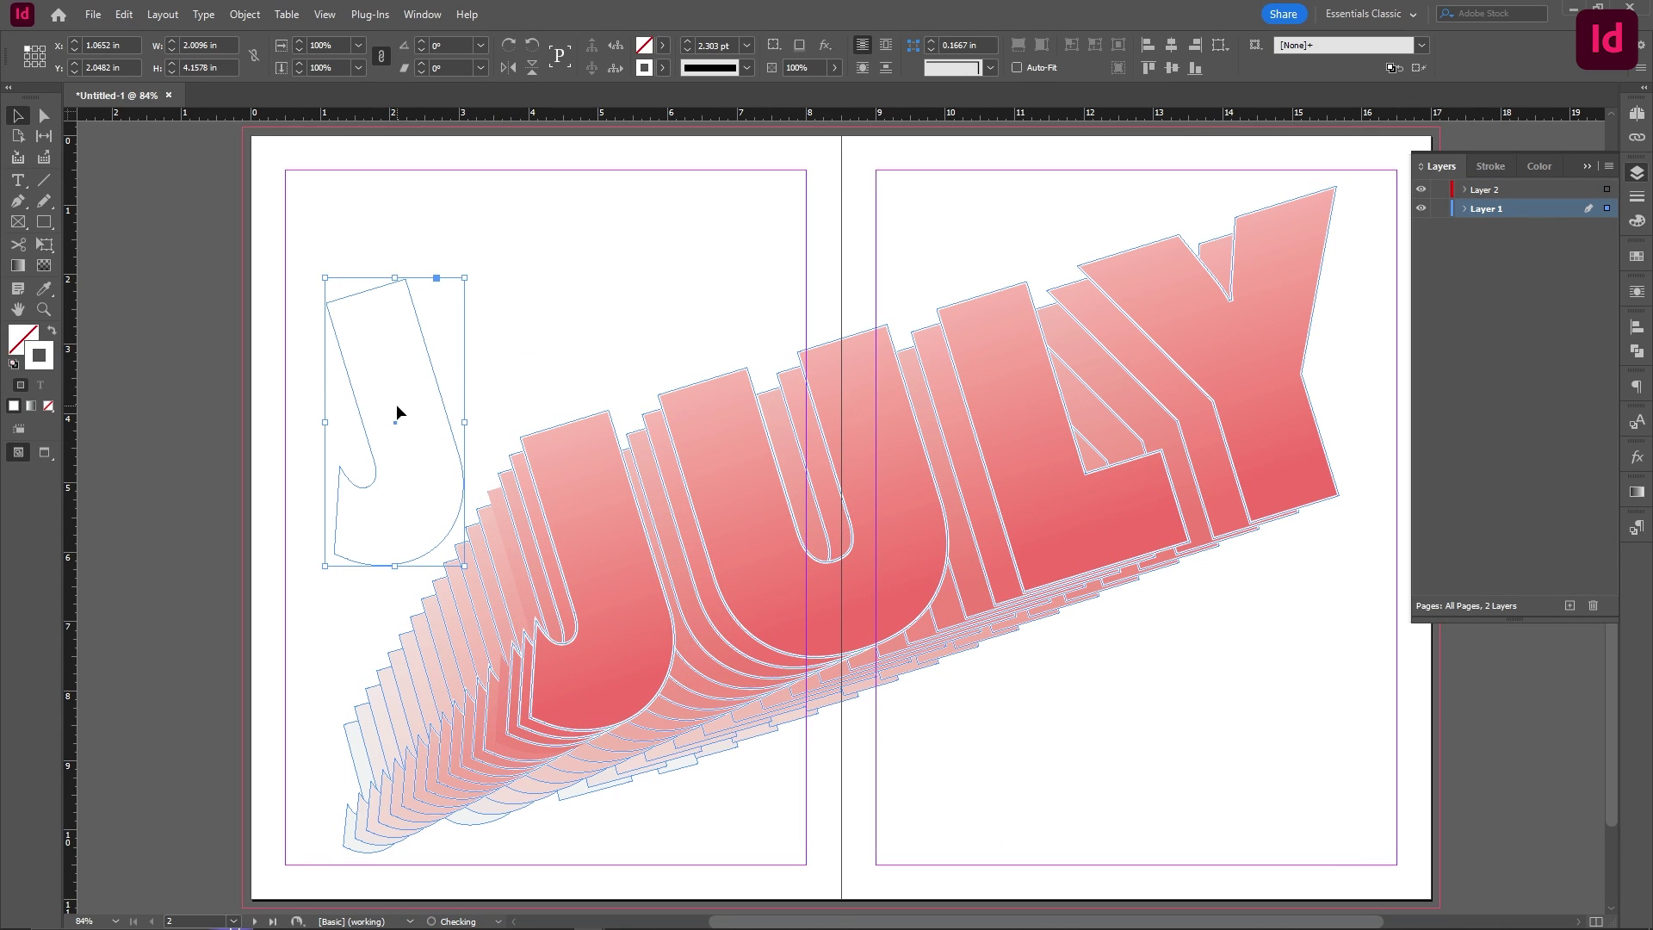
key("ctrl+z")
left_click(621, 322)
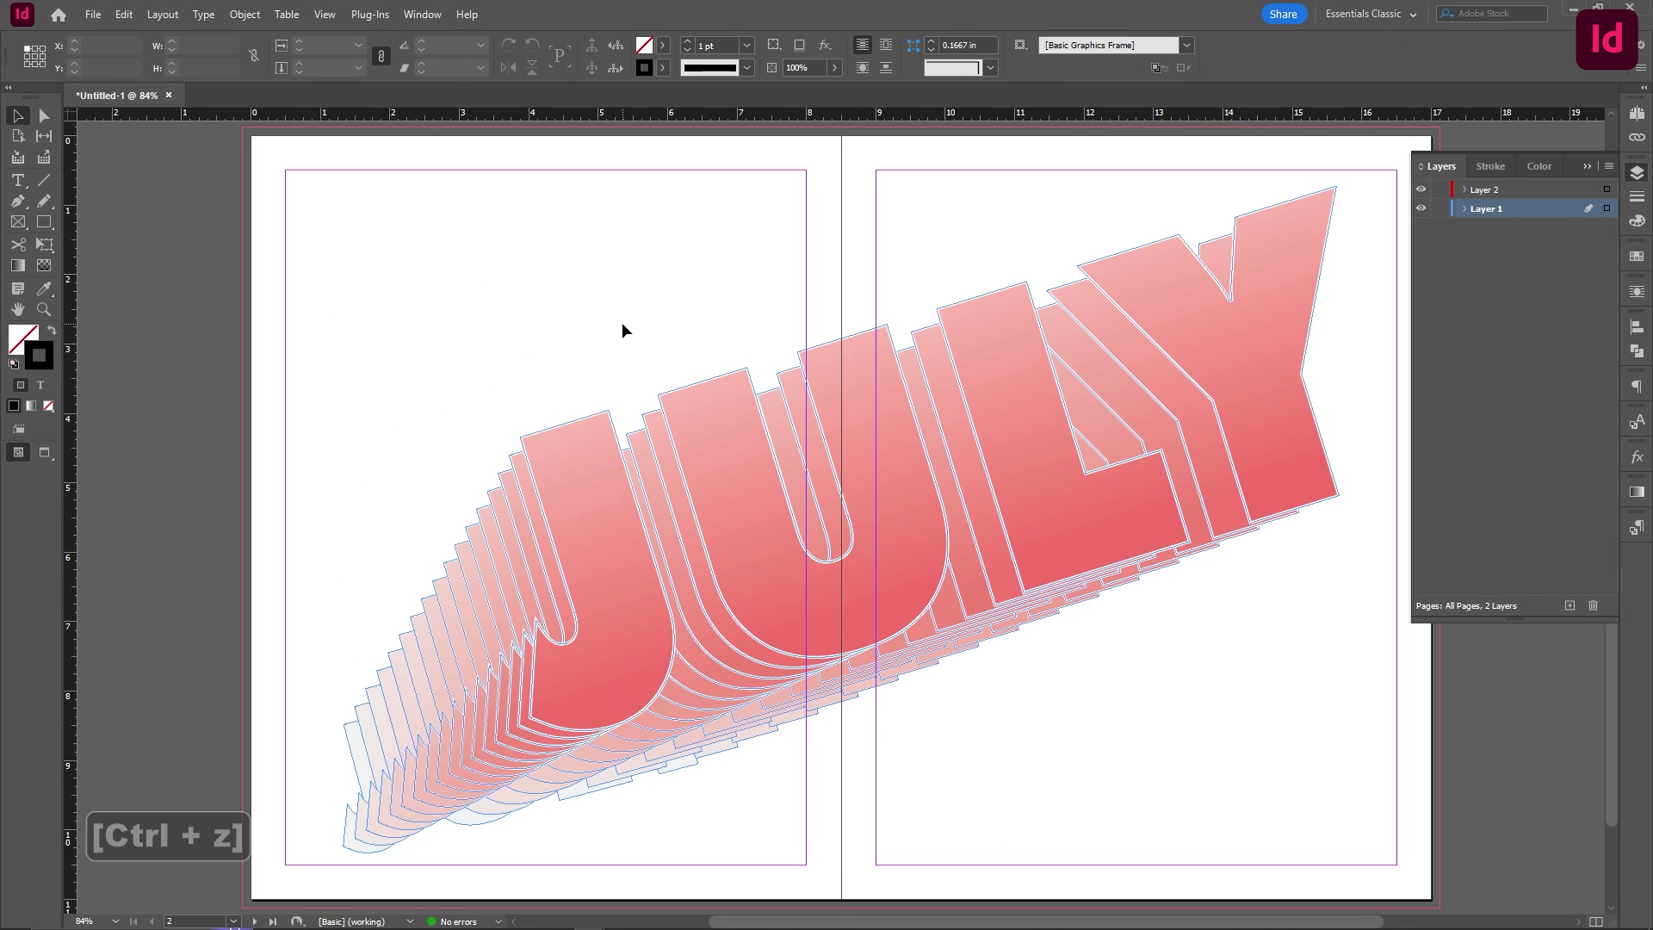
Step: Move the front J, U, L and Y outlines onto Layer 2 and lock Layer 1
left_click(624, 486)
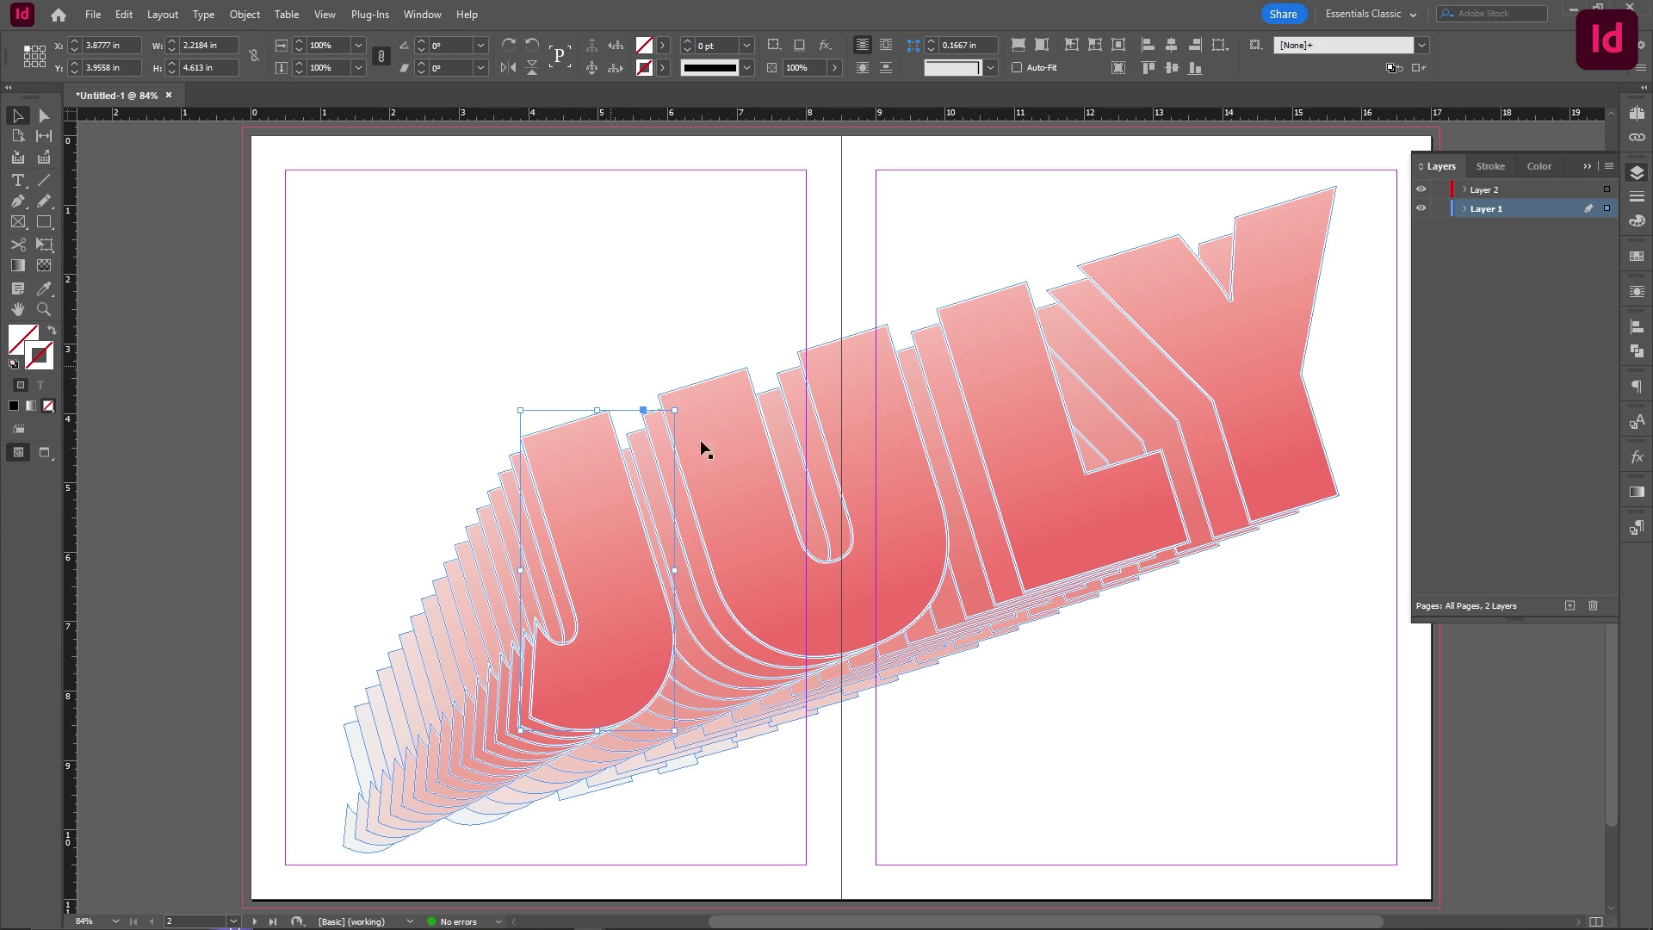
left_click(772, 539, "shift")
left_click(1030, 476, "shift")
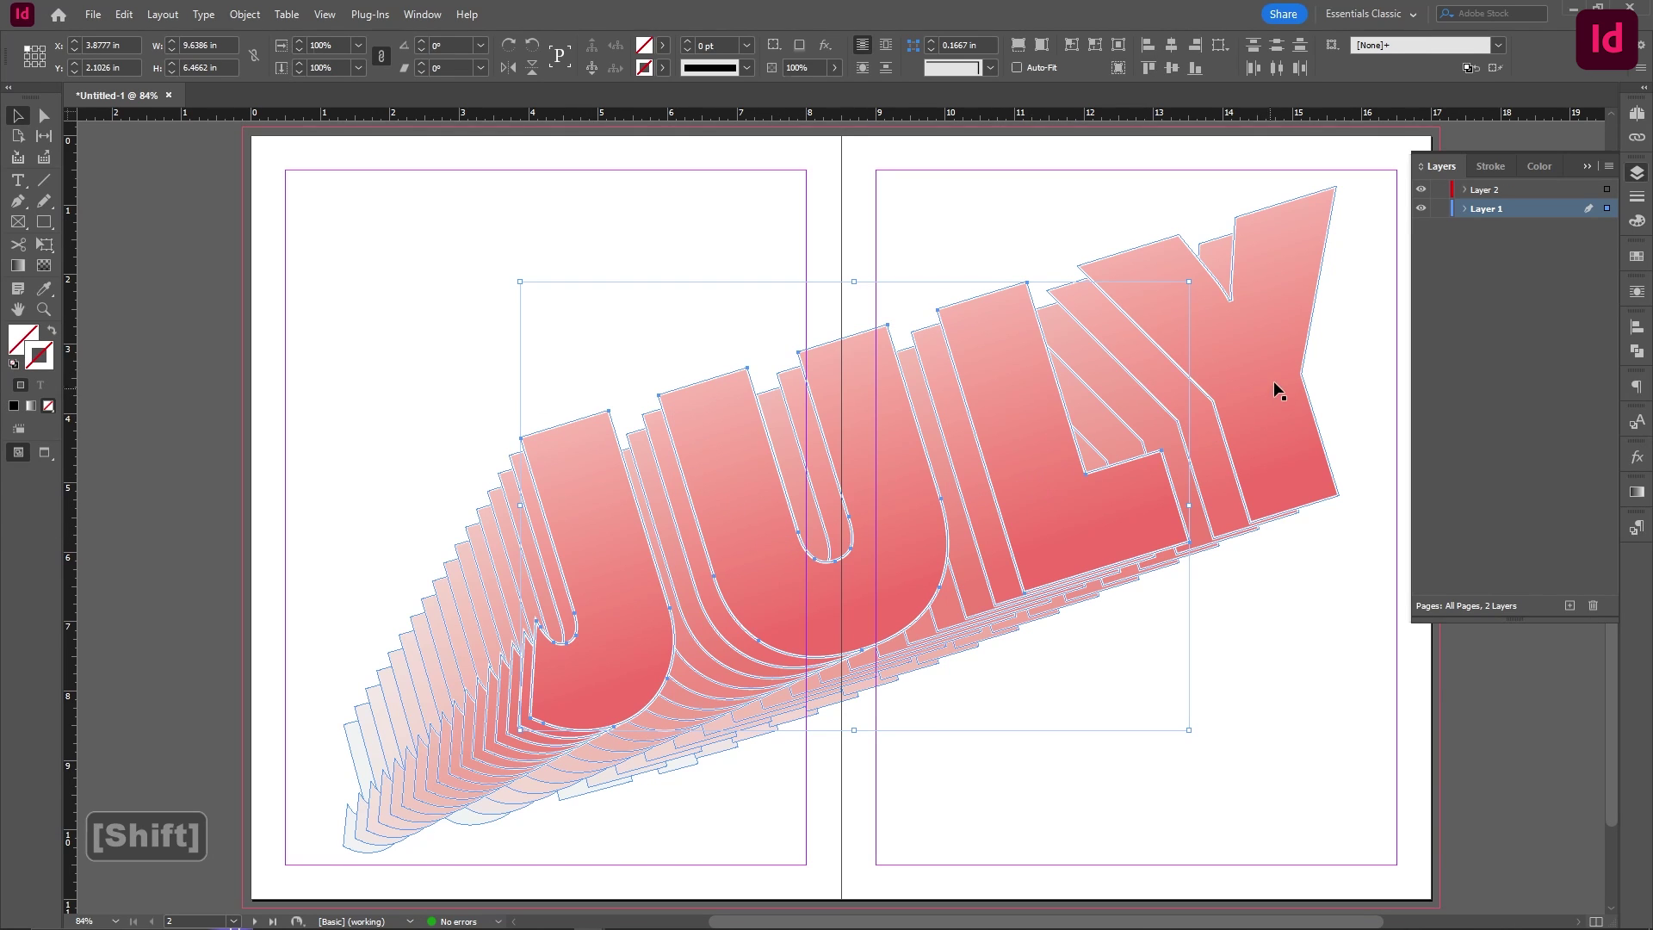
left_click(1283, 372, "shift")
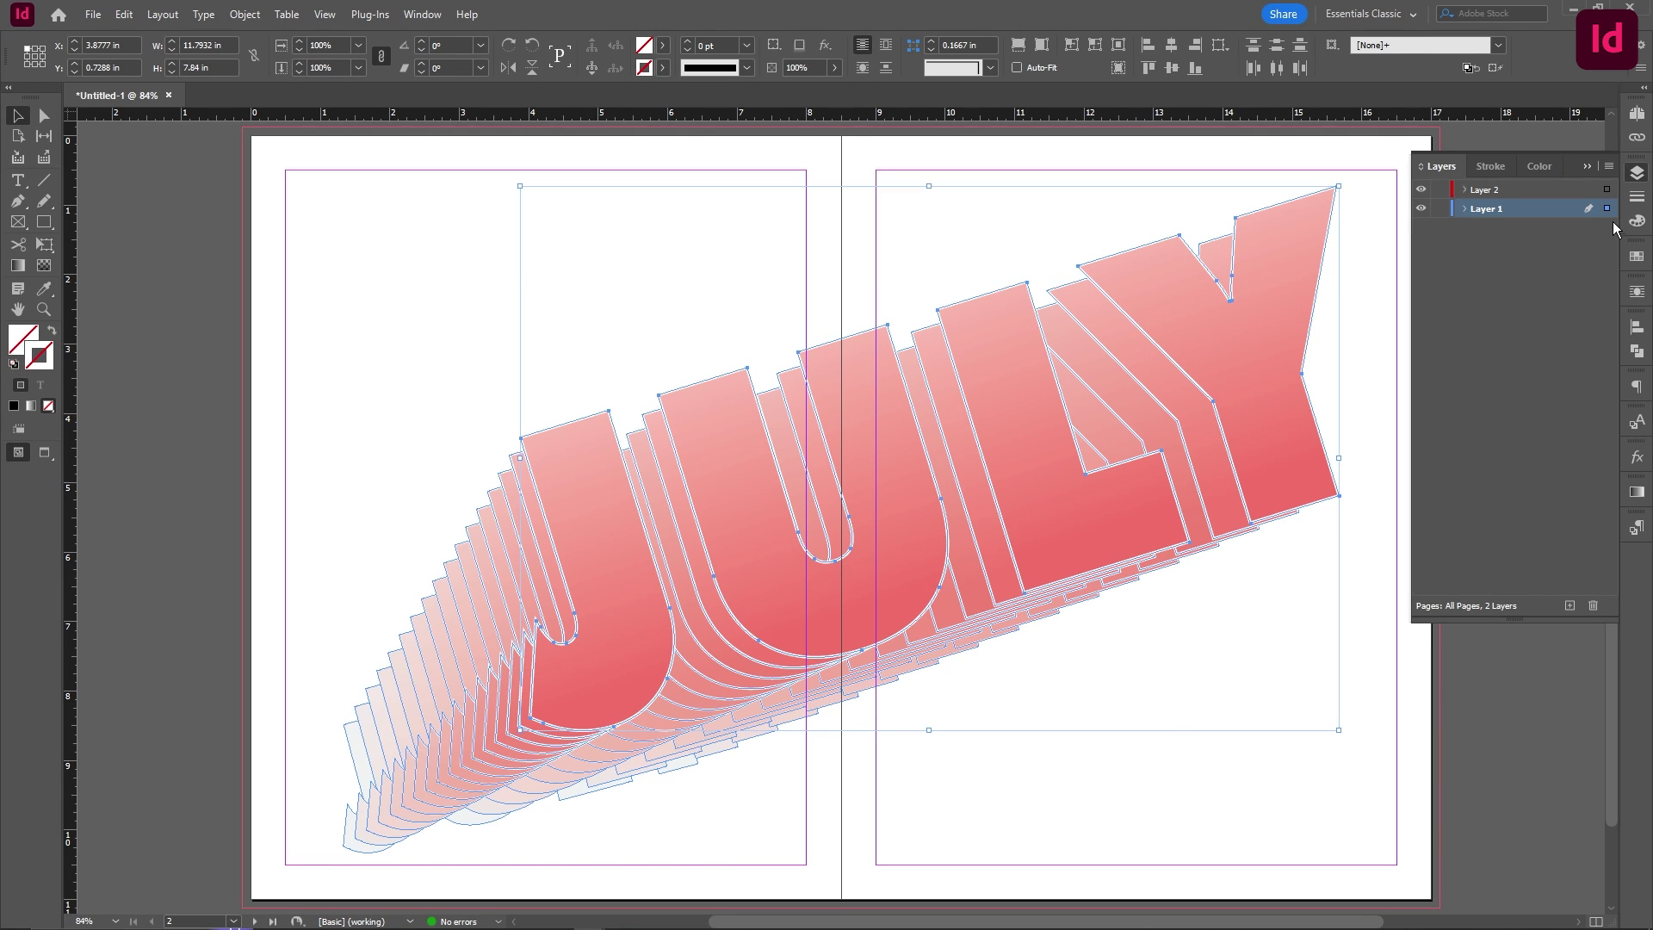
left_click_drag(1606, 195, 1606, 189)
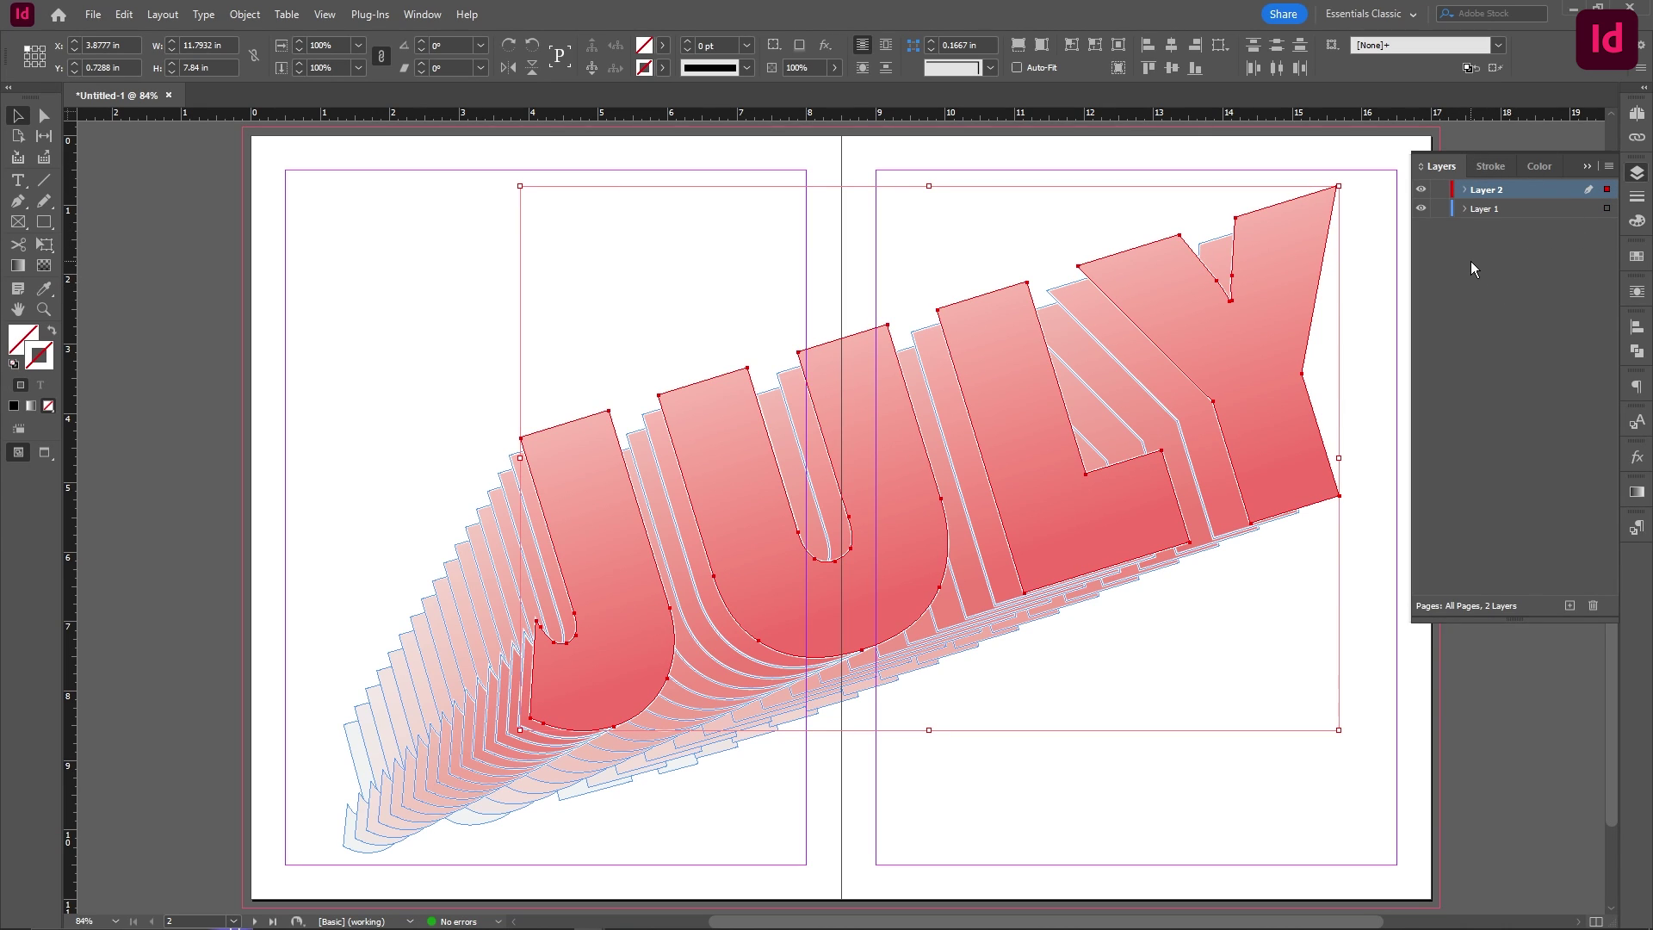
left_click(1440, 209)
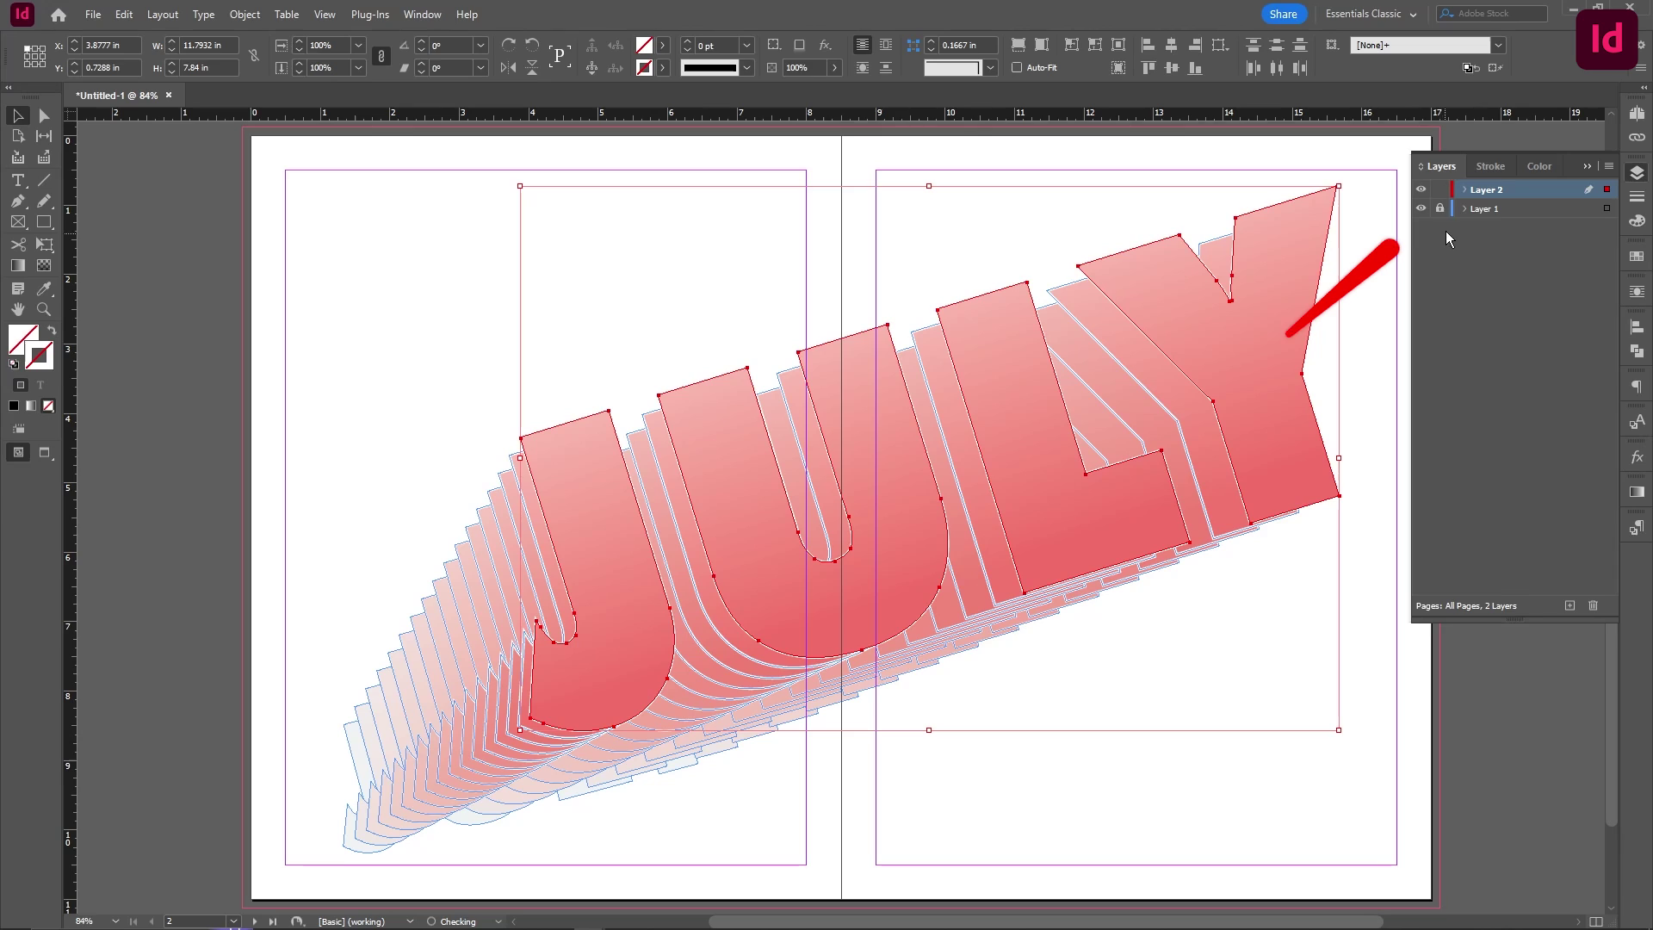
Step: Merge the front JULY letters into one compound path via Object > Paths
left_click(497, 323)
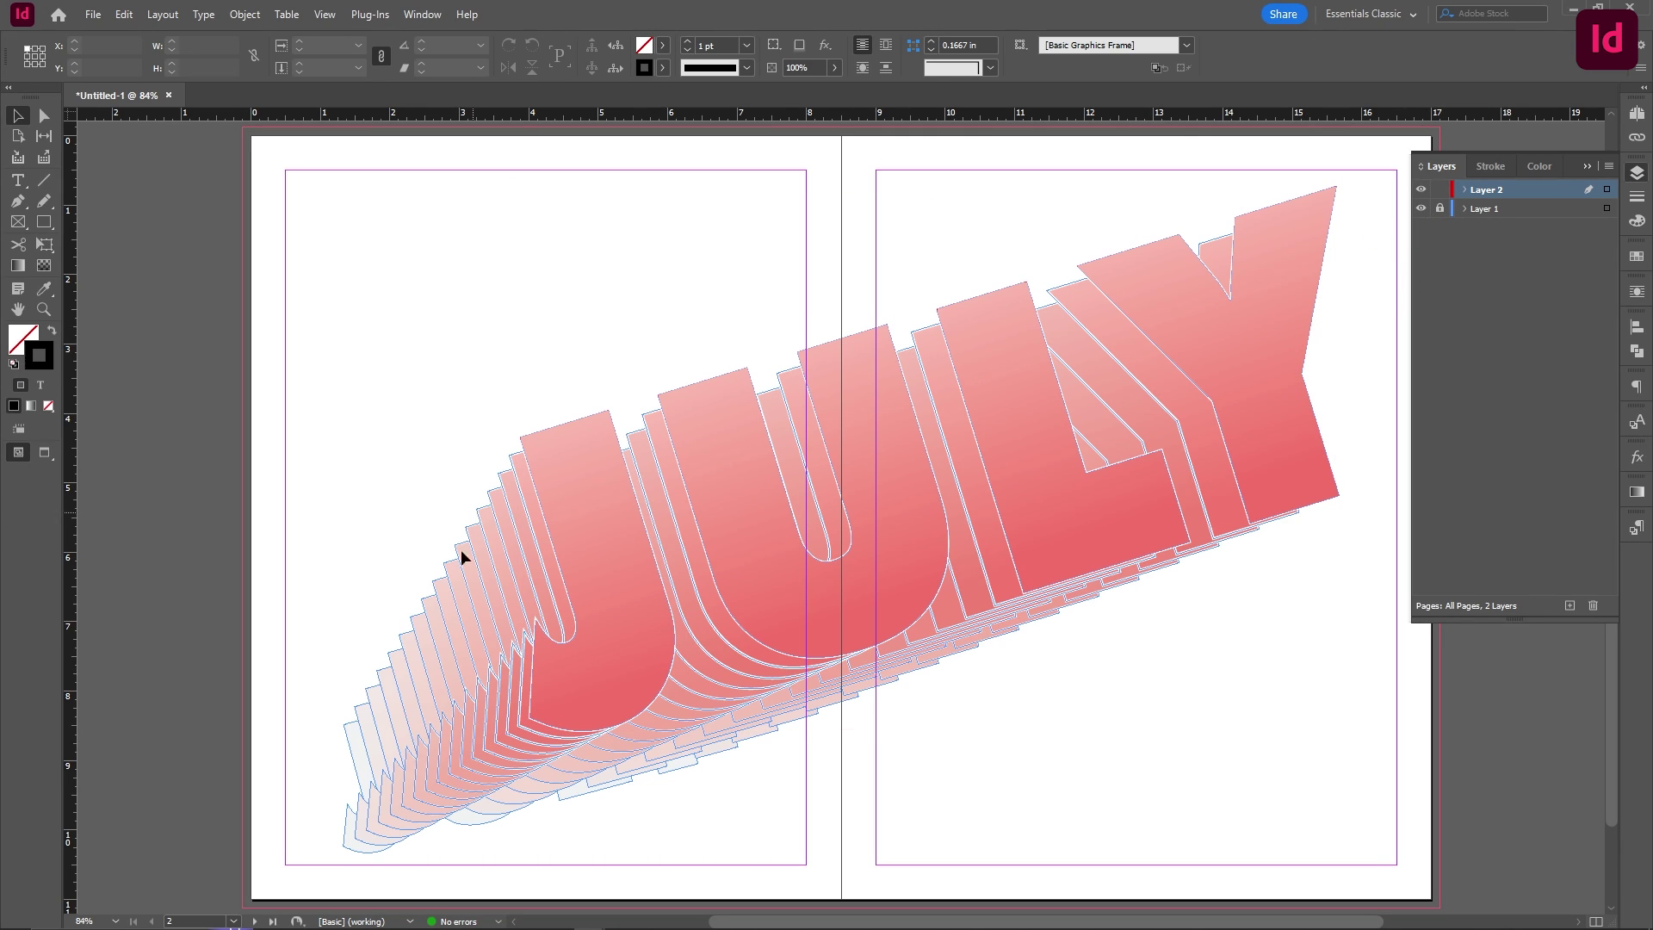
left_click_drag(458, 181, 1406, 775)
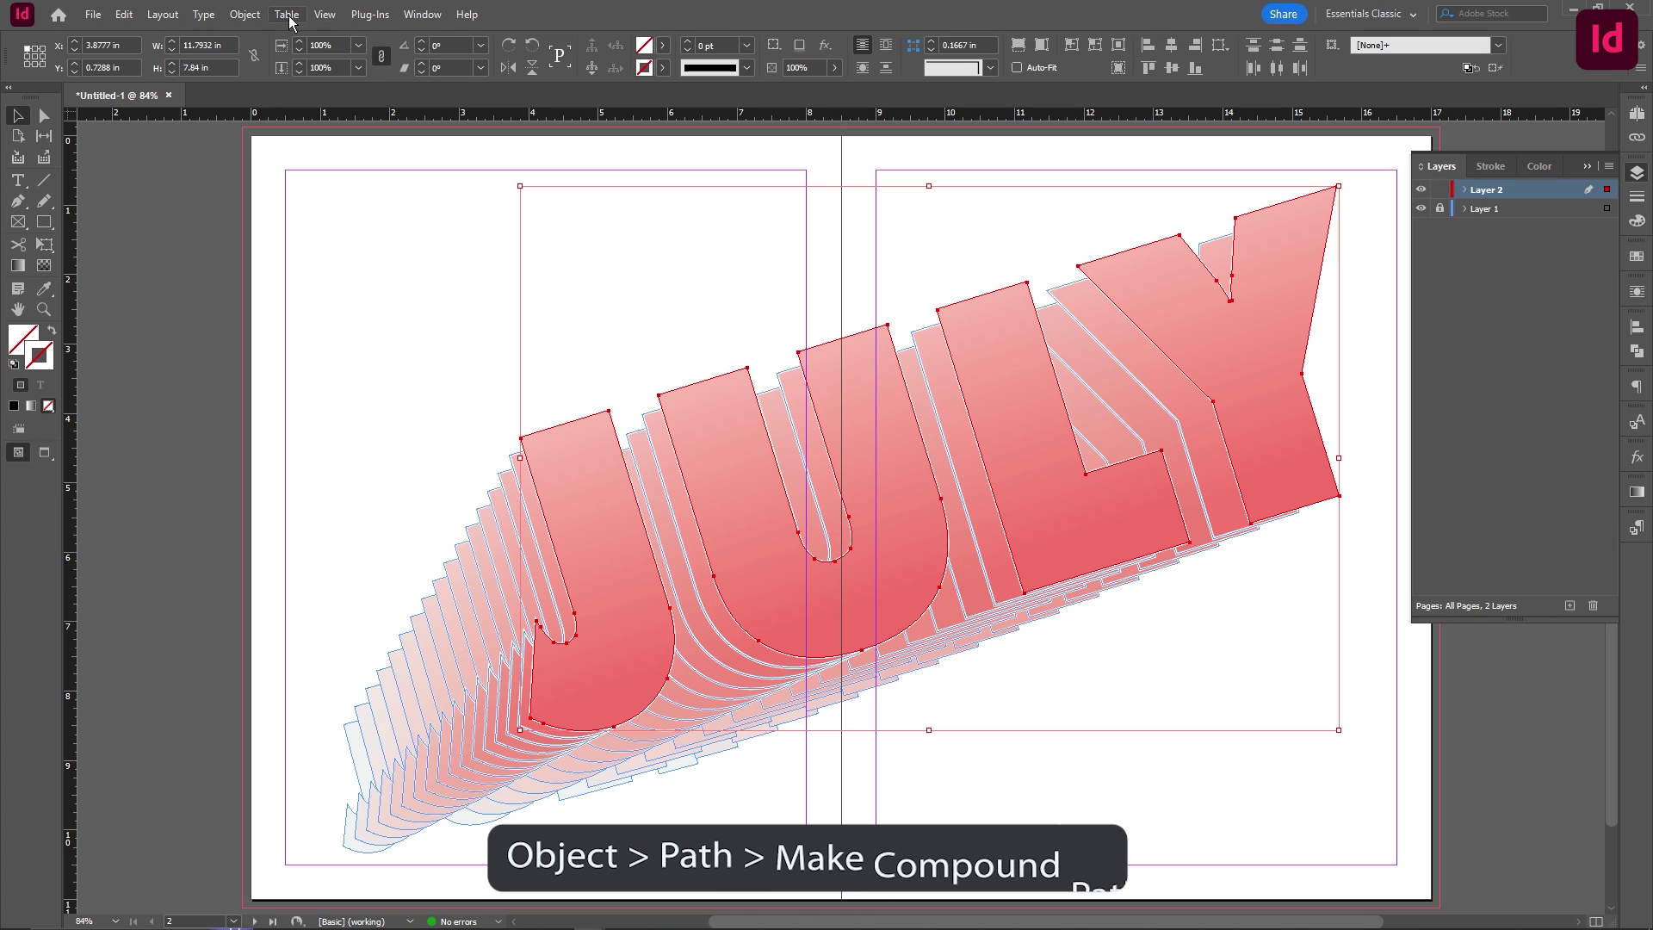
left_click(262, 15)
mouse_move(413, 583)
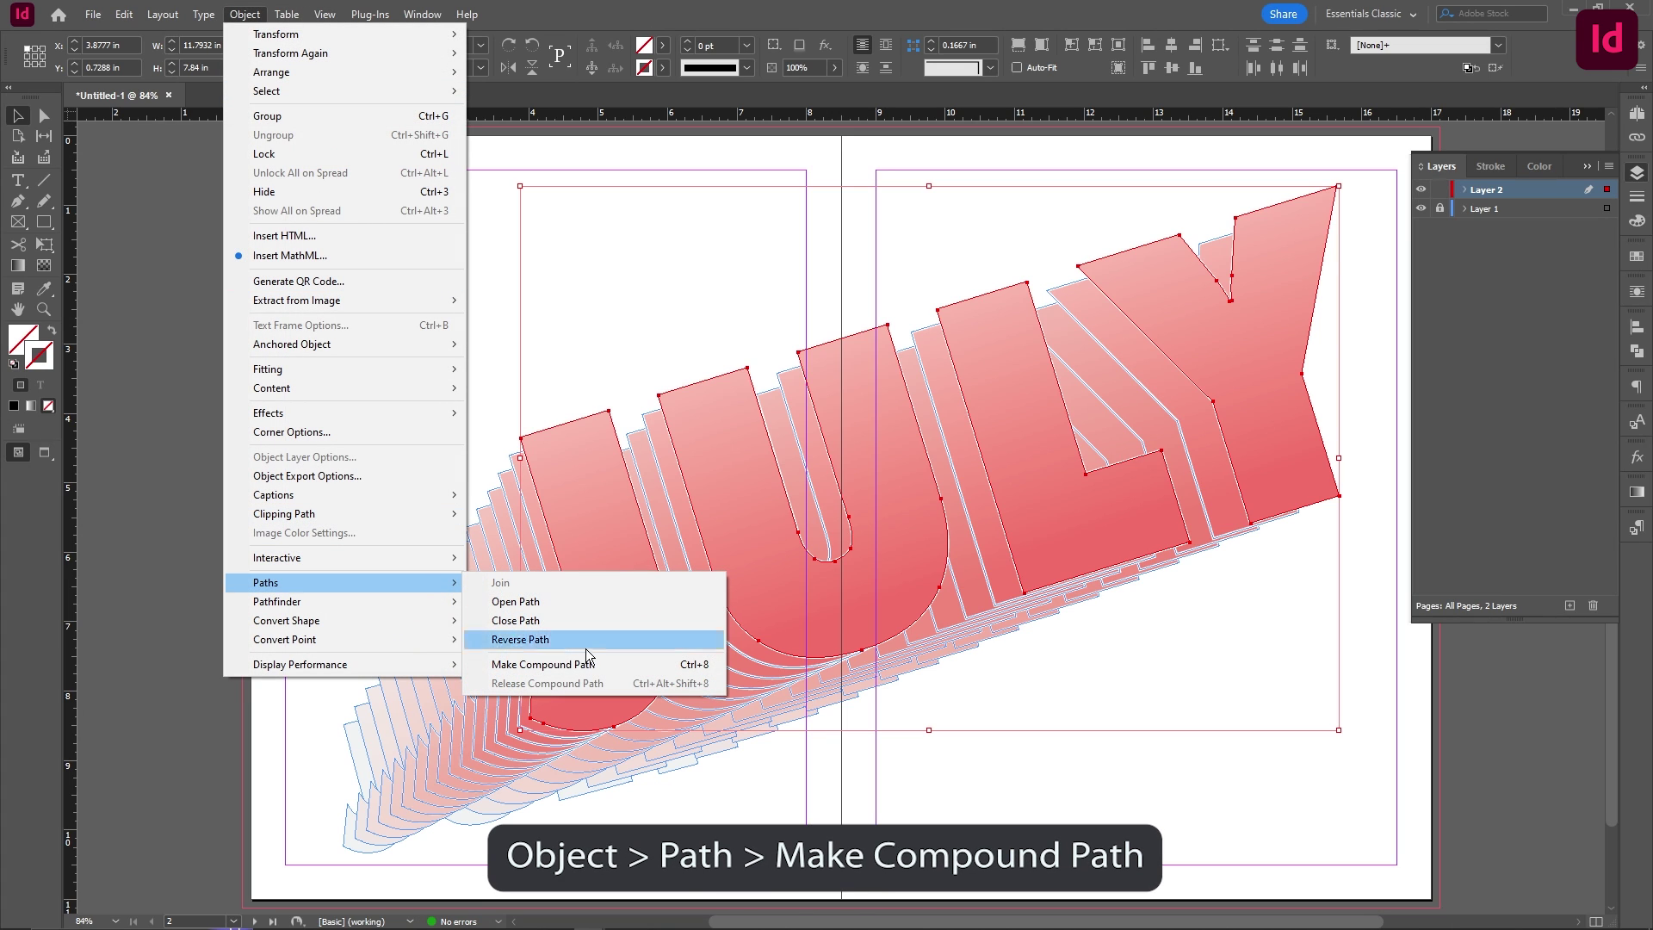
left_click(591, 665)
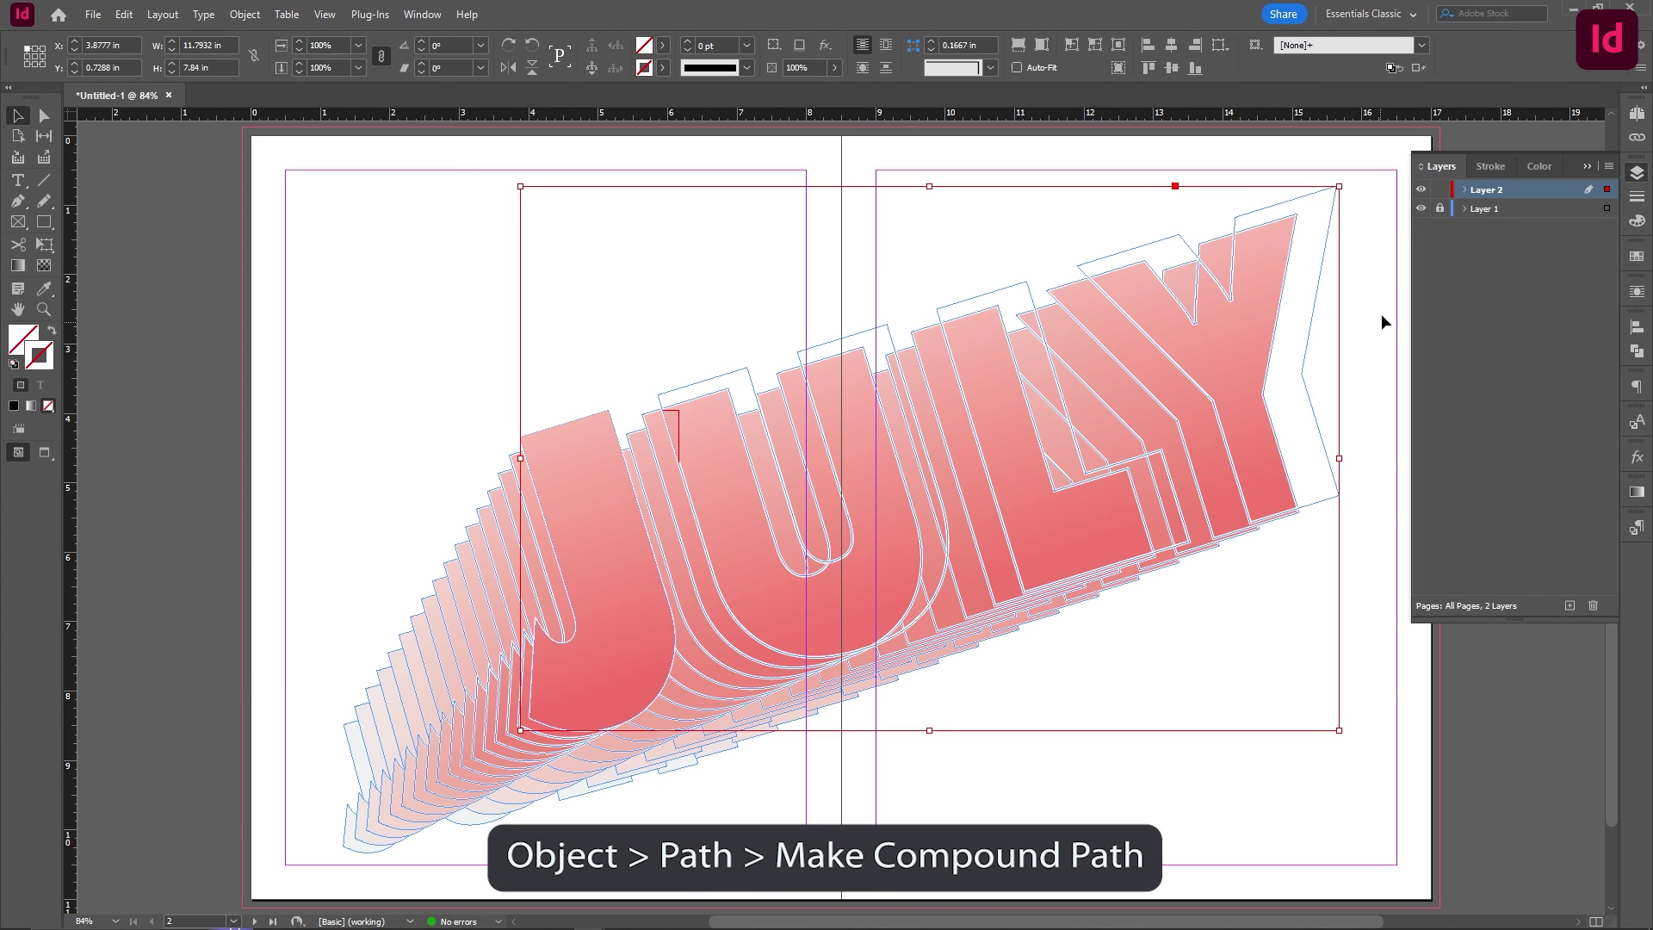
key("ctrl+minus")
Step: Place the pink mountain image inside the JULY compound path and fit it proportionally
key("alt+Tab")
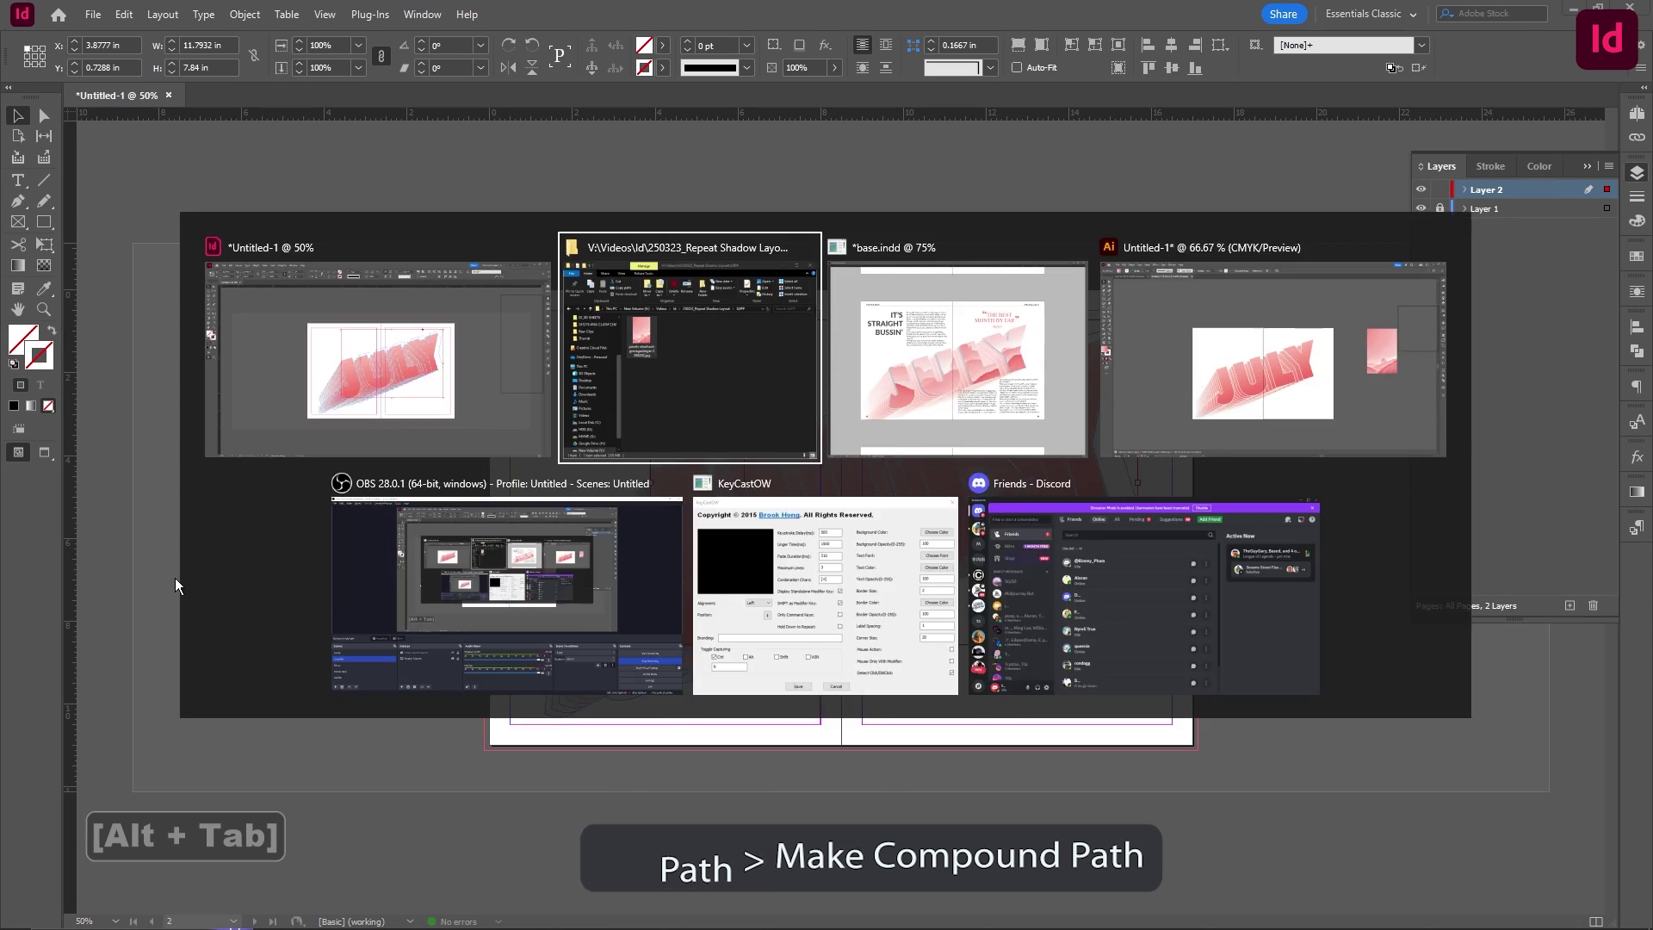
left_click(1146, 580)
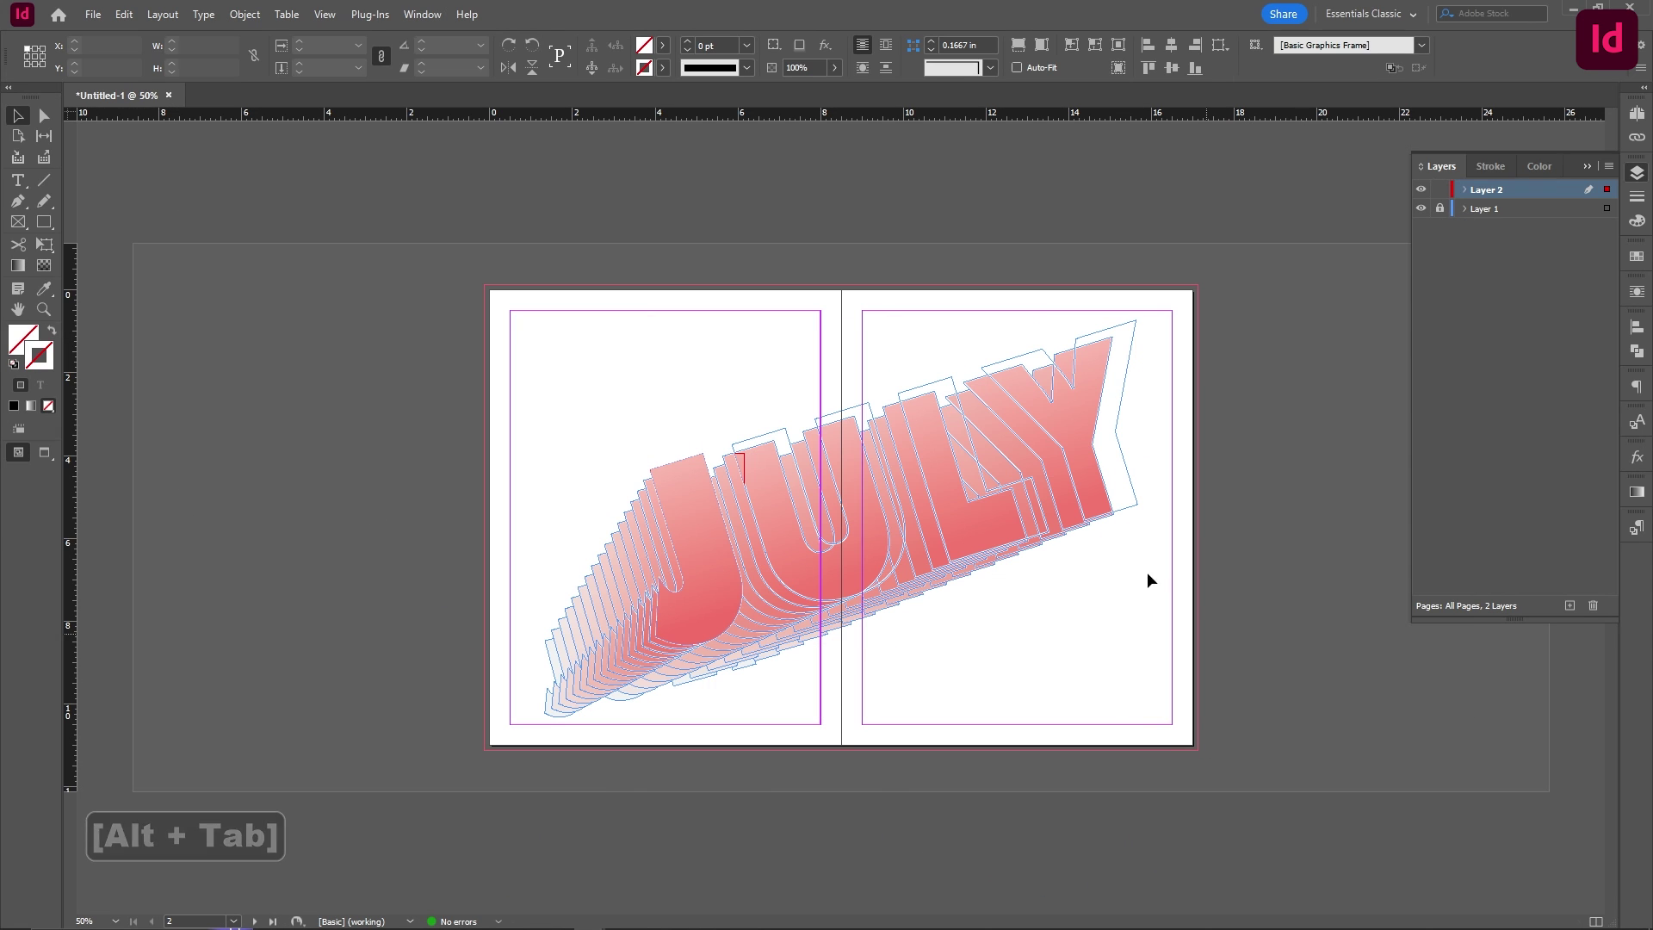
left_click(1136, 508)
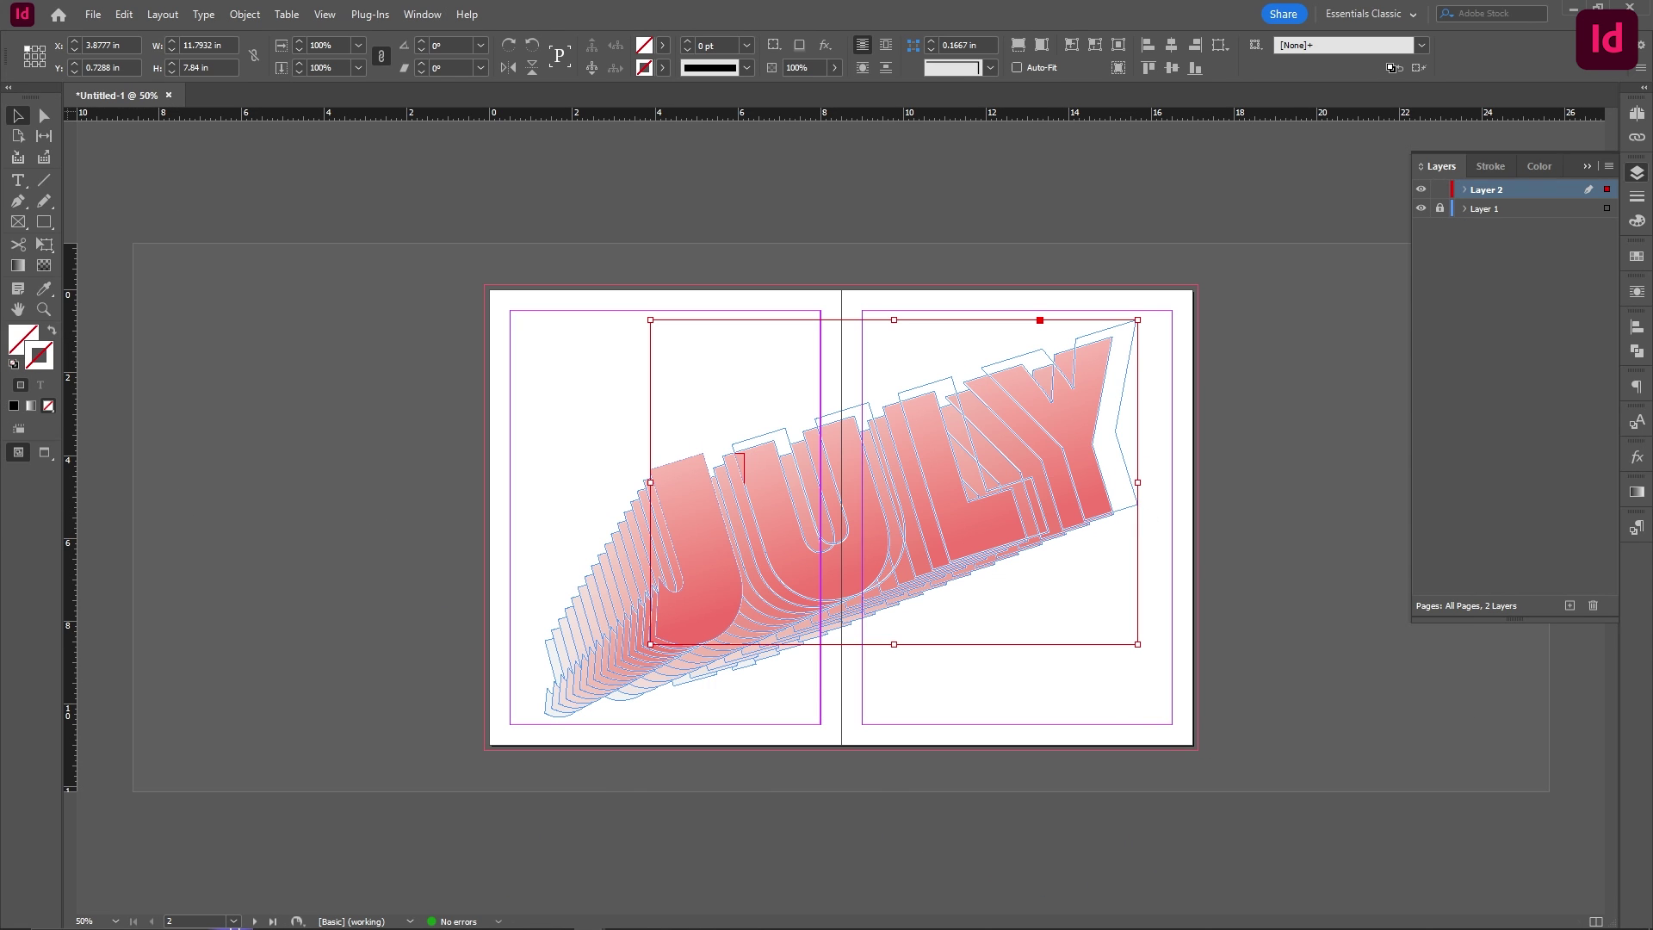
left_click(989, 542)
left_click(1216, 441)
left_click(995, 530)
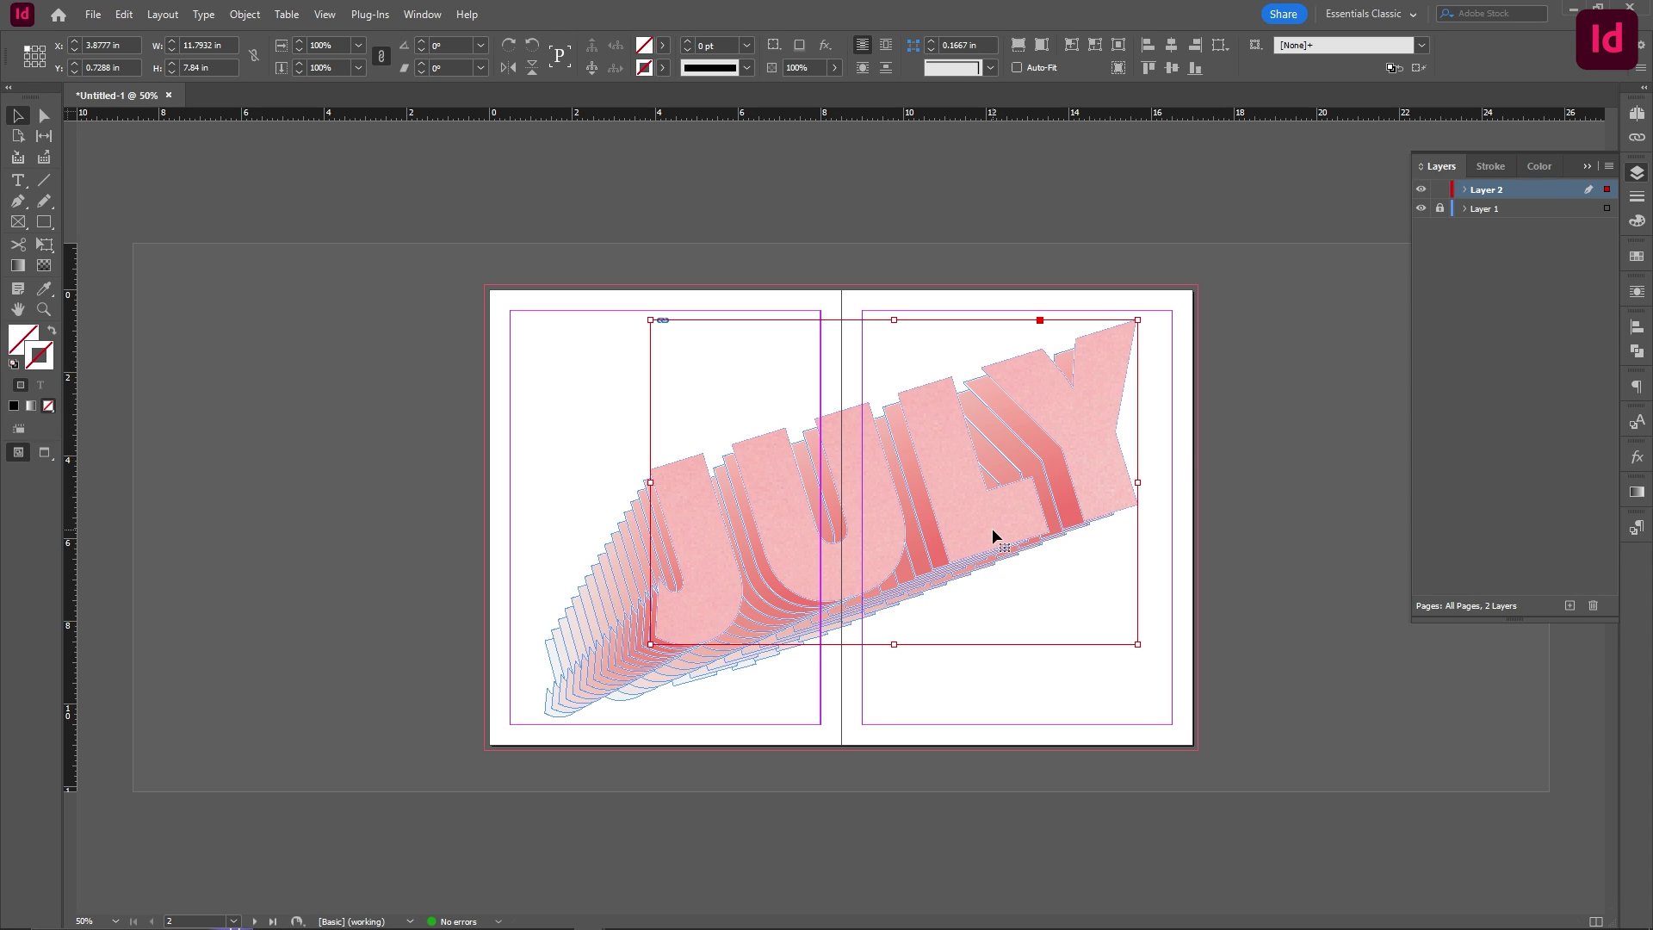
key("ctrl+shift+alt+c")
right_click(991, 529)
mouse_move(1087, 581)
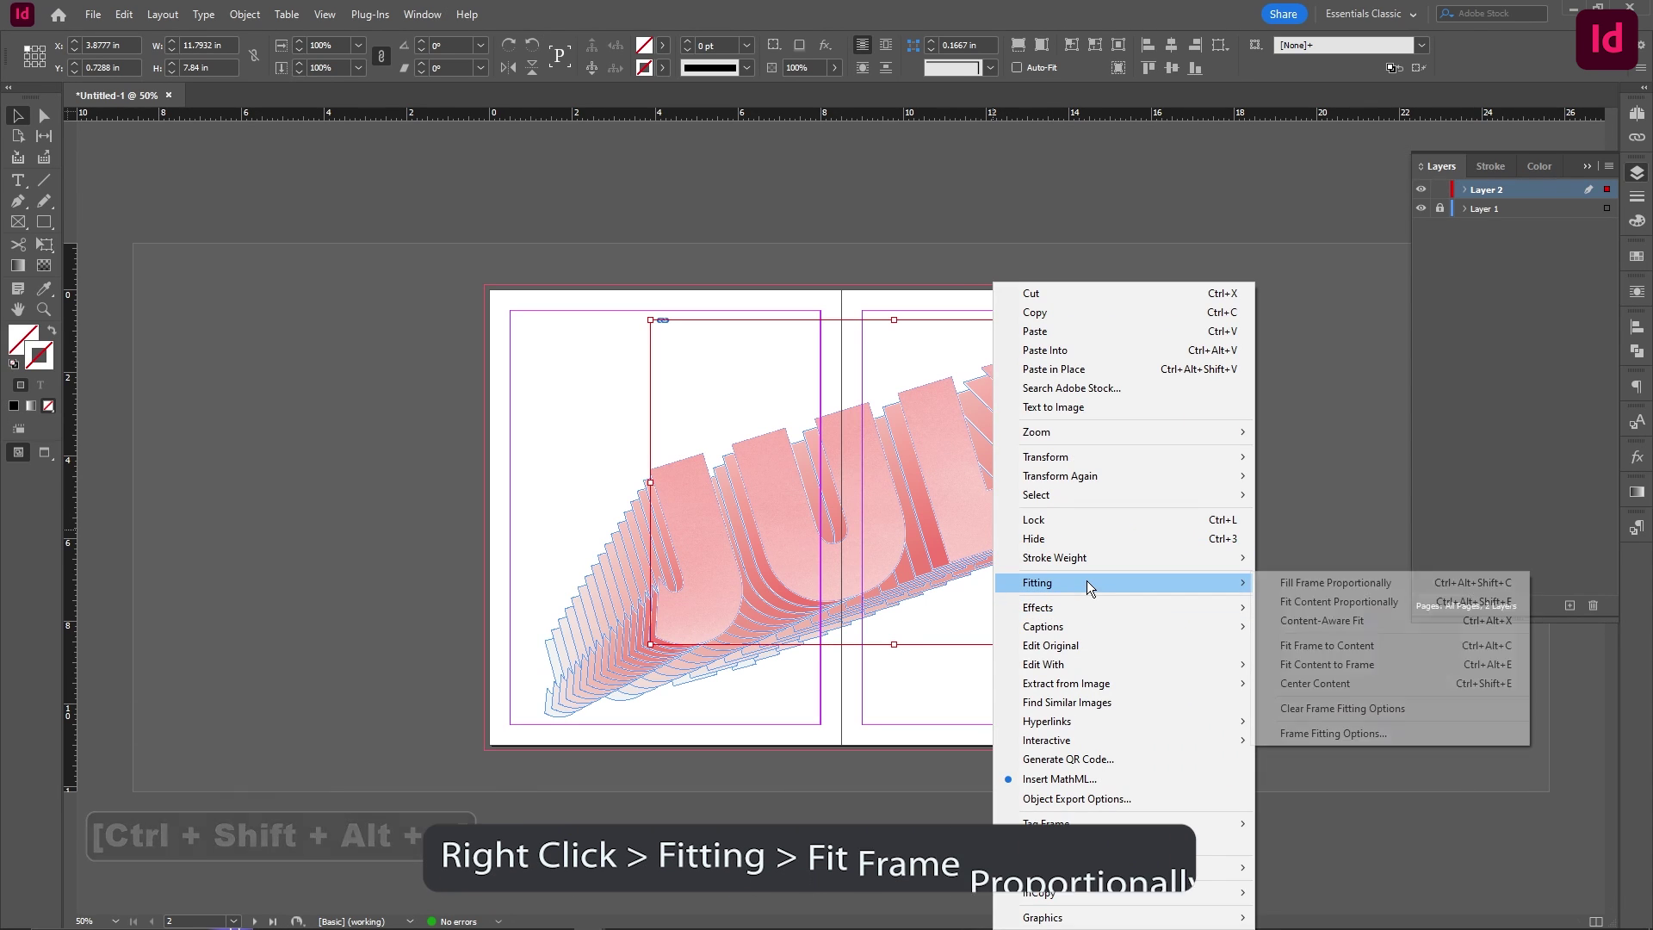
left_click(1266, 584)
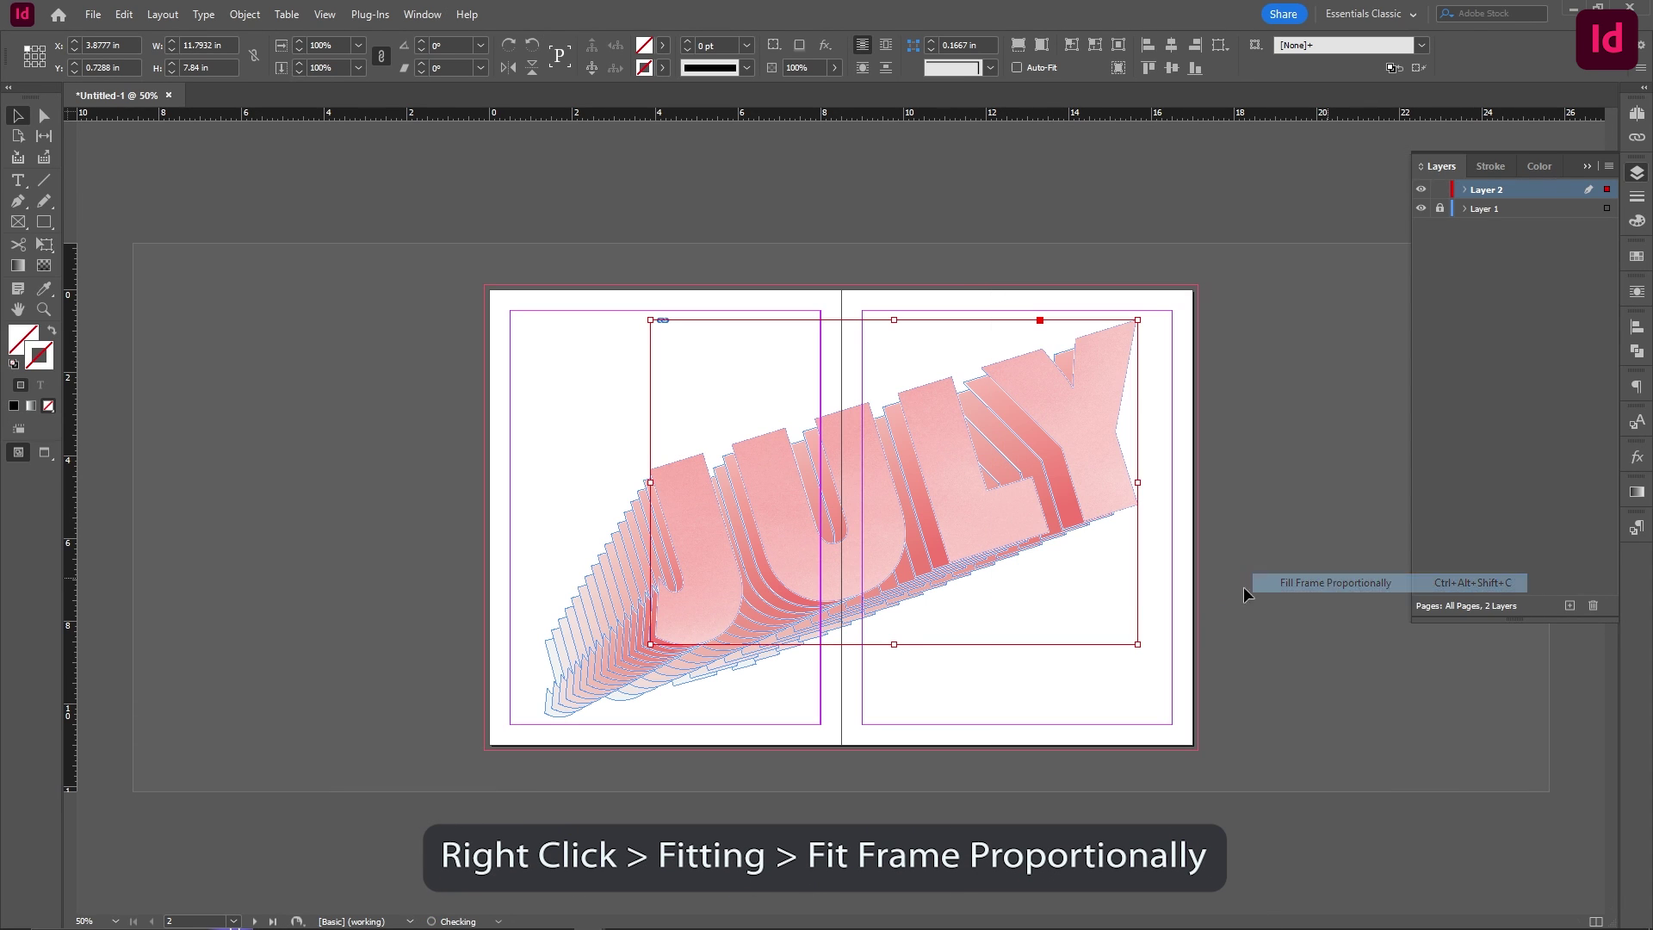
Step: Shift the photo upward inside the JULY letters and switch to Preview mode
double_click(876, 544)
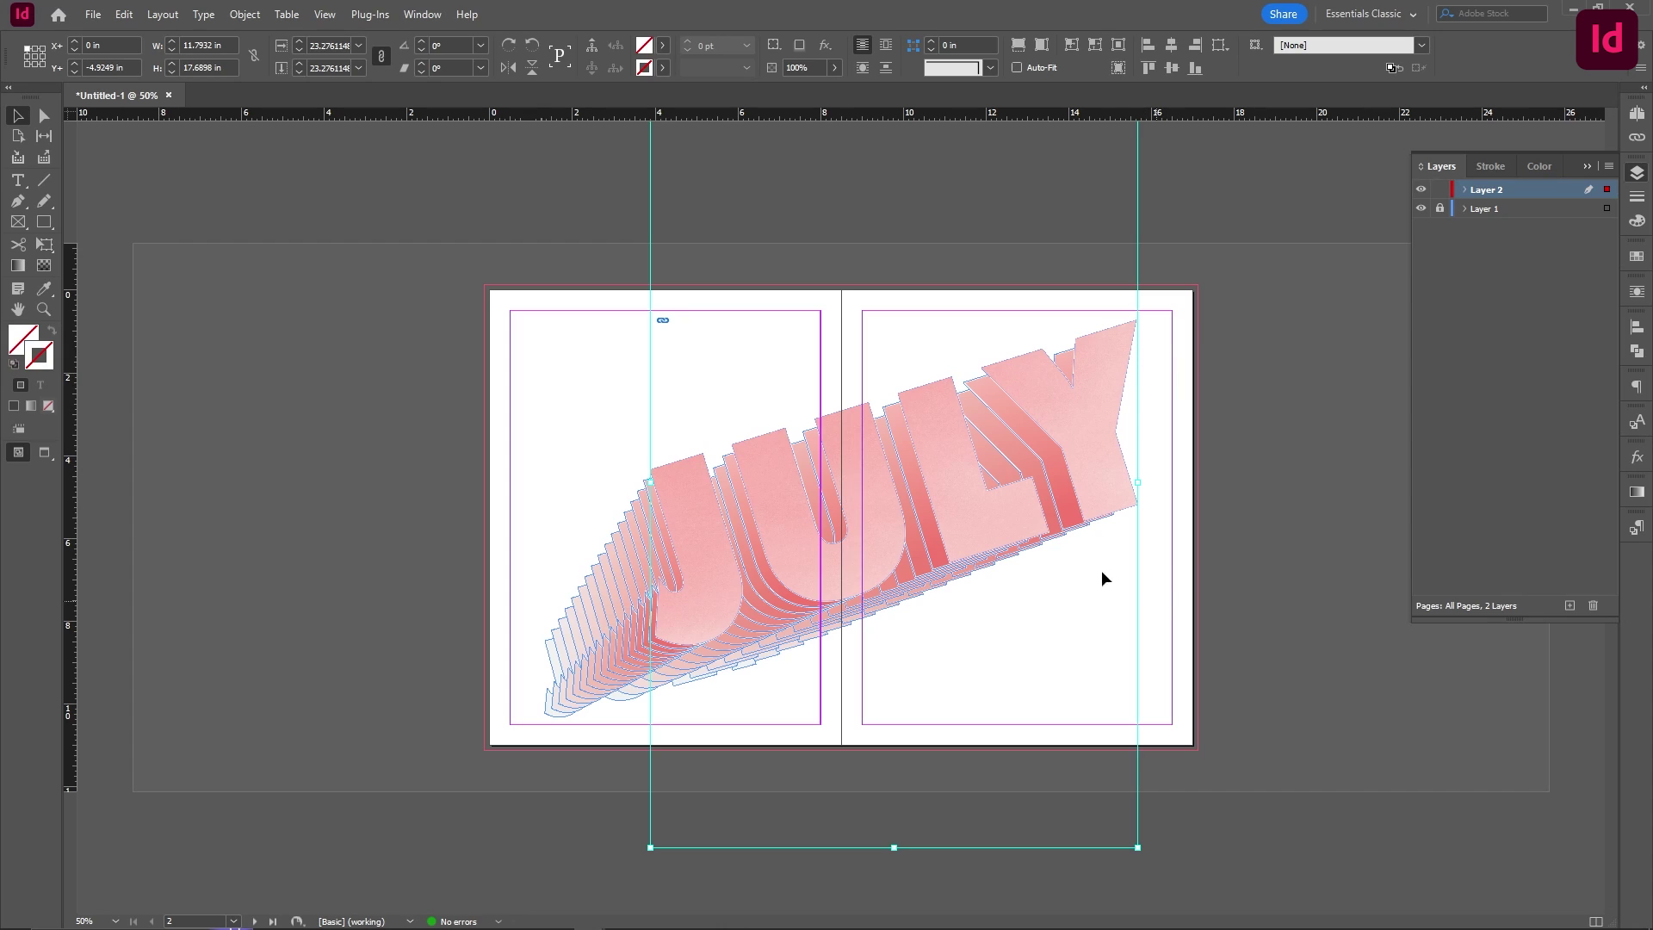
left_click_drag(989, 520, 999, 413)
mouse_move(978, 517)
left_mouse_down()
mouse_move(980, 492)
mouse_move(963, 546)
mouse_move(985, 539)
mouse_move(961, 507)
mouse_move(987, 530)
left_mouse_up()
key("Escape")
left_click(1190, 514)
key("w")
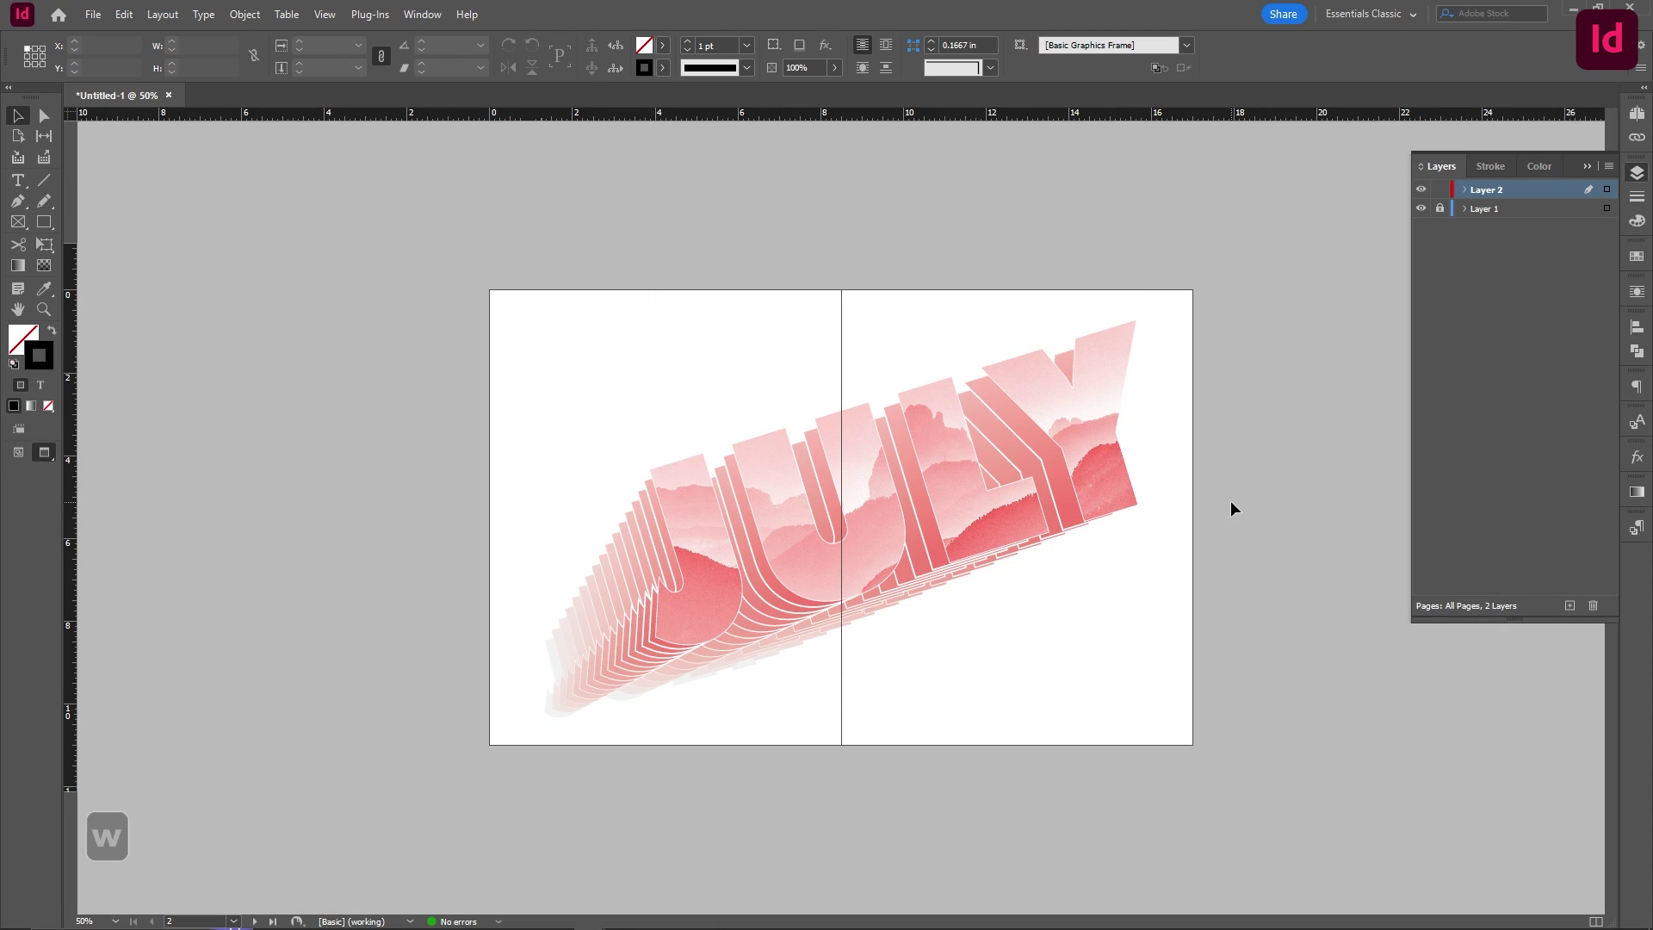
scroll(956, 528, "up", 1)
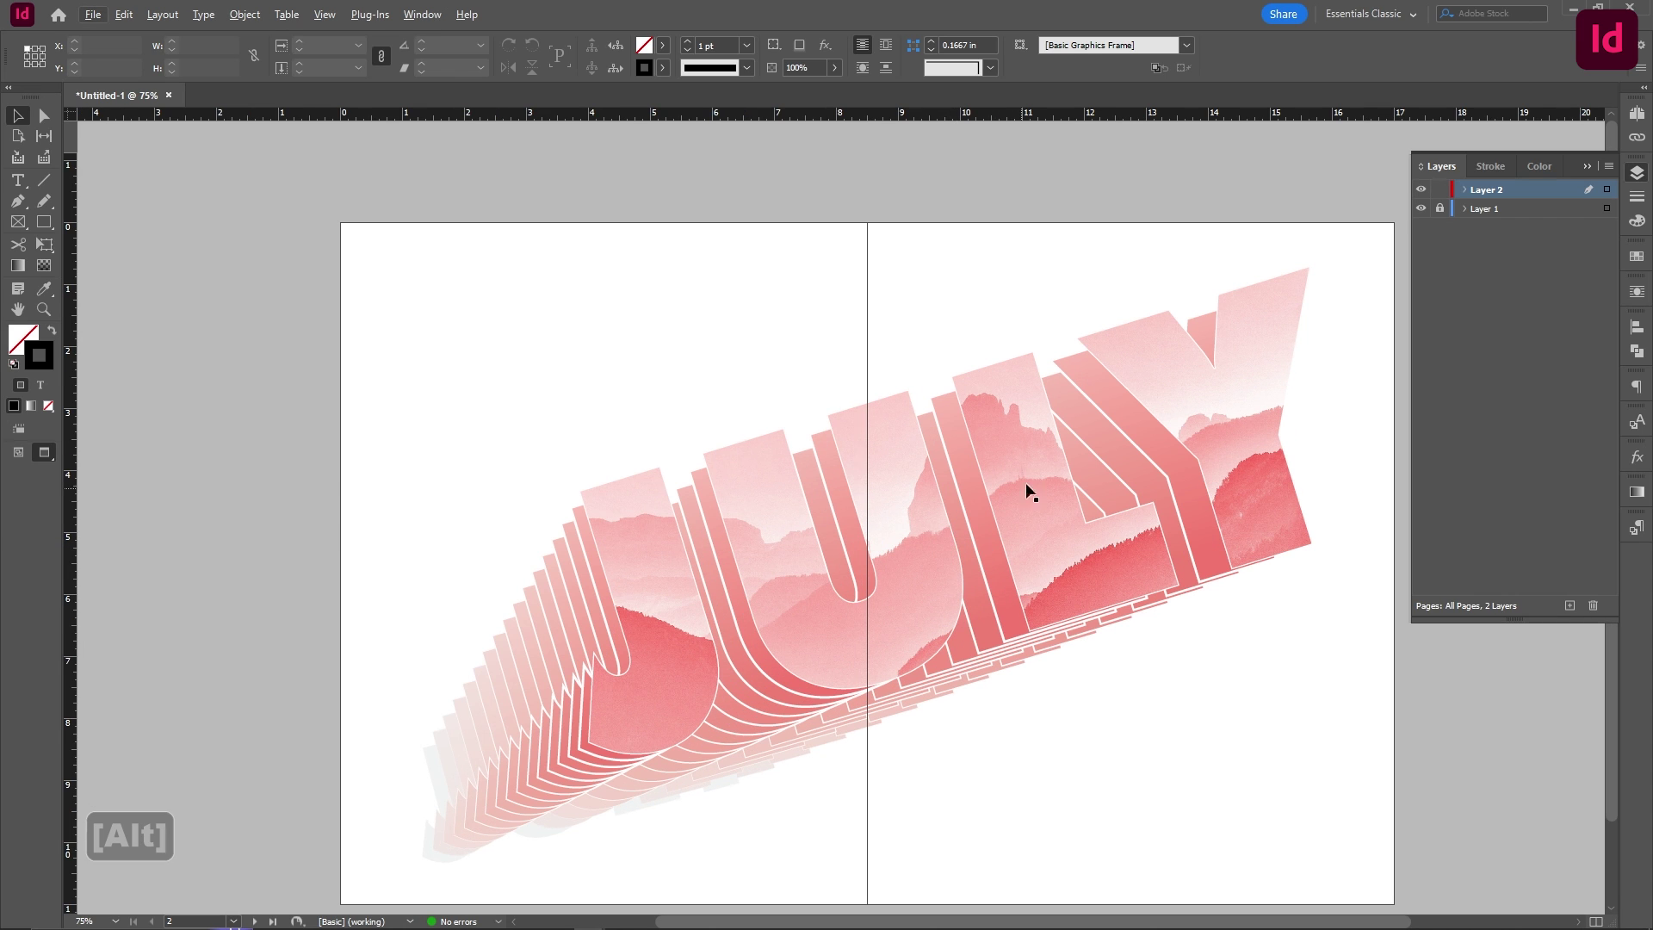
Step: Add a drop shadow to the JULY frame from the Effects panel
left_click(921, 500)
scroll(920, 499, "down", 1)
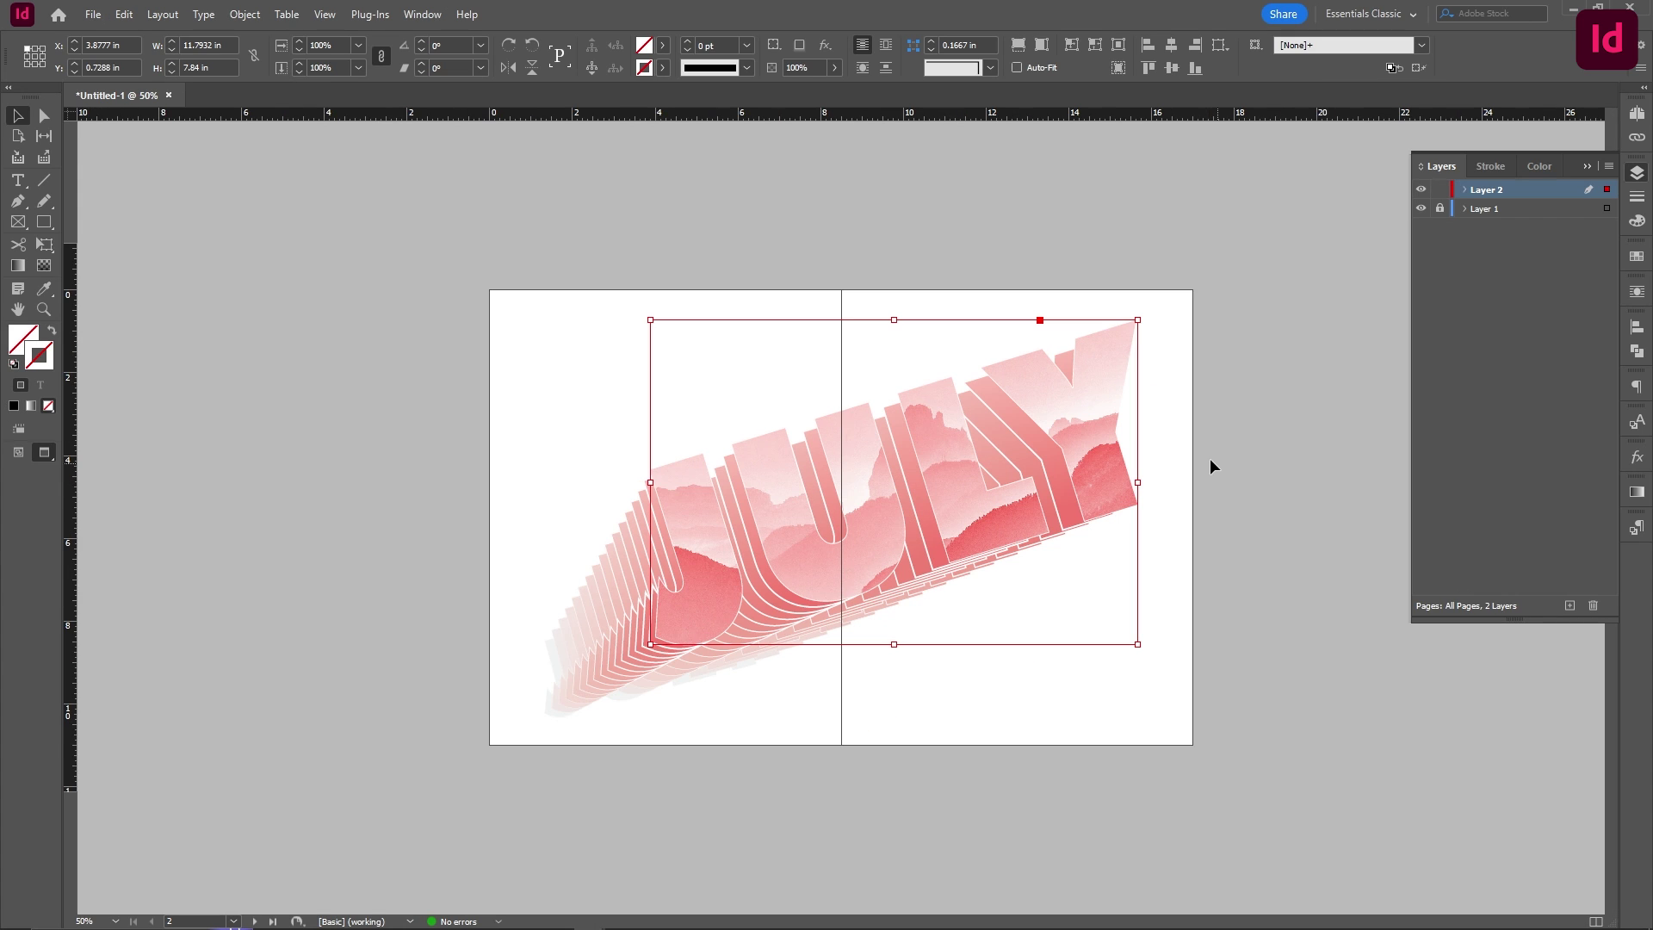
left_click(417, 15)
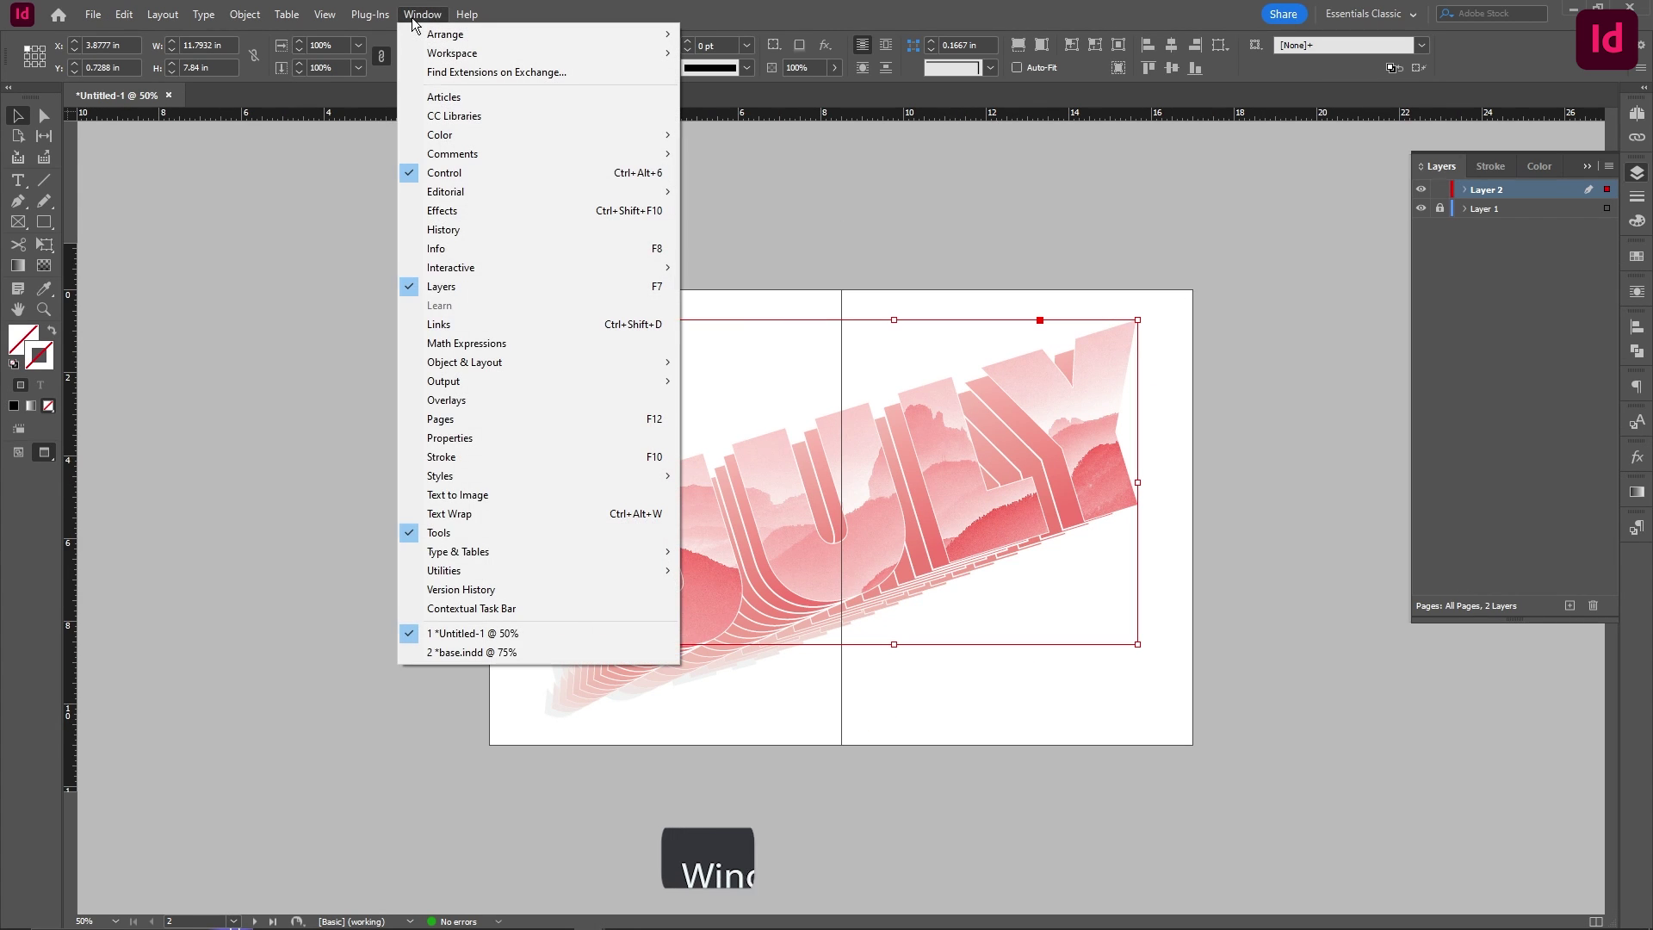
left_click(573, 211)
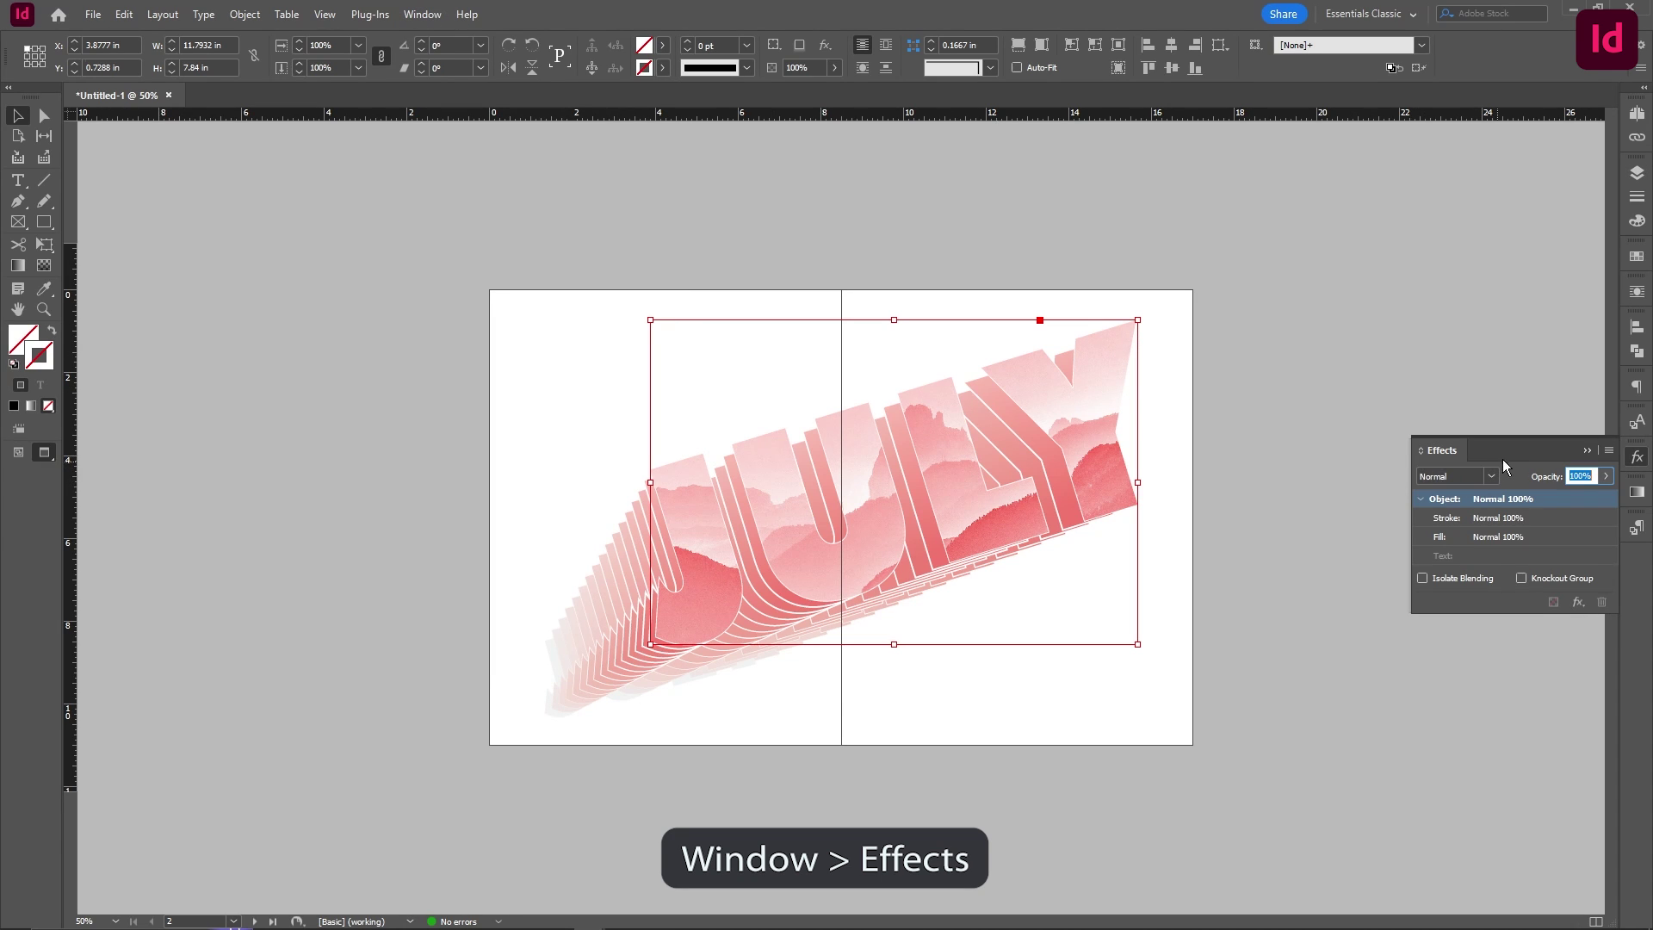
left_click_drag(1552, 456, 1317, 269)
left_click(1344, 420)
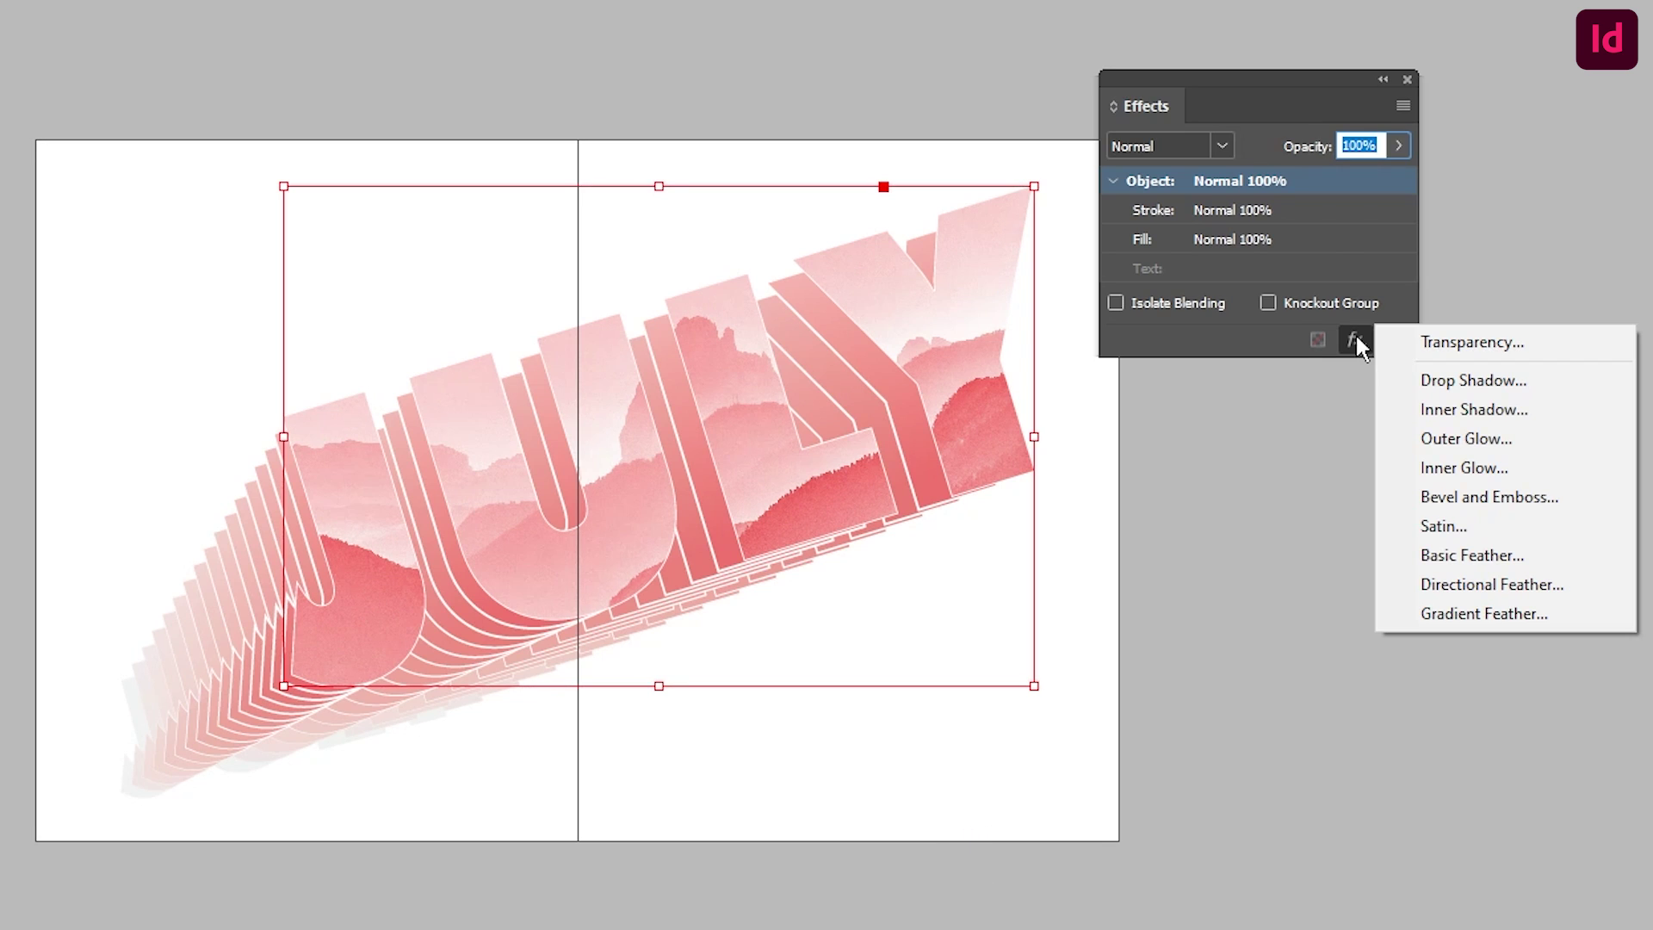
left_click(1464, 382)
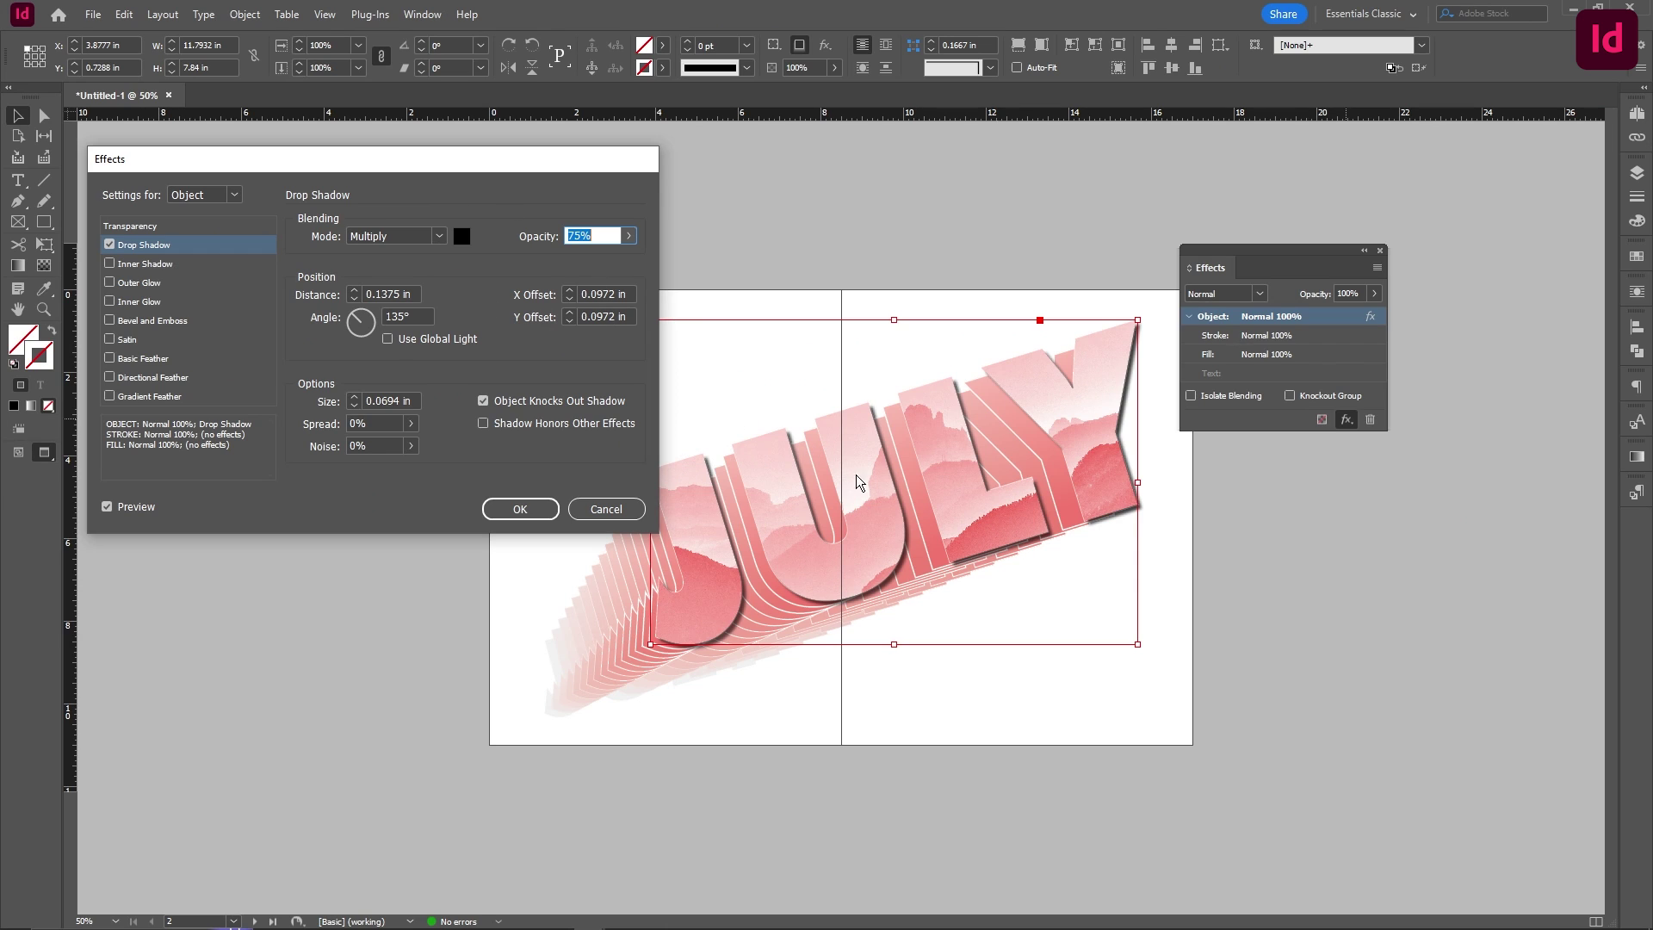
Step: Set the drop shadow opacity to 25% and its angle to 69°
left_click(628, 236)
mouse_move(608, 262)
left_mouse_down()
mouse_move(581, 262)
mouse_move(622, 246)
left_mouse_up()
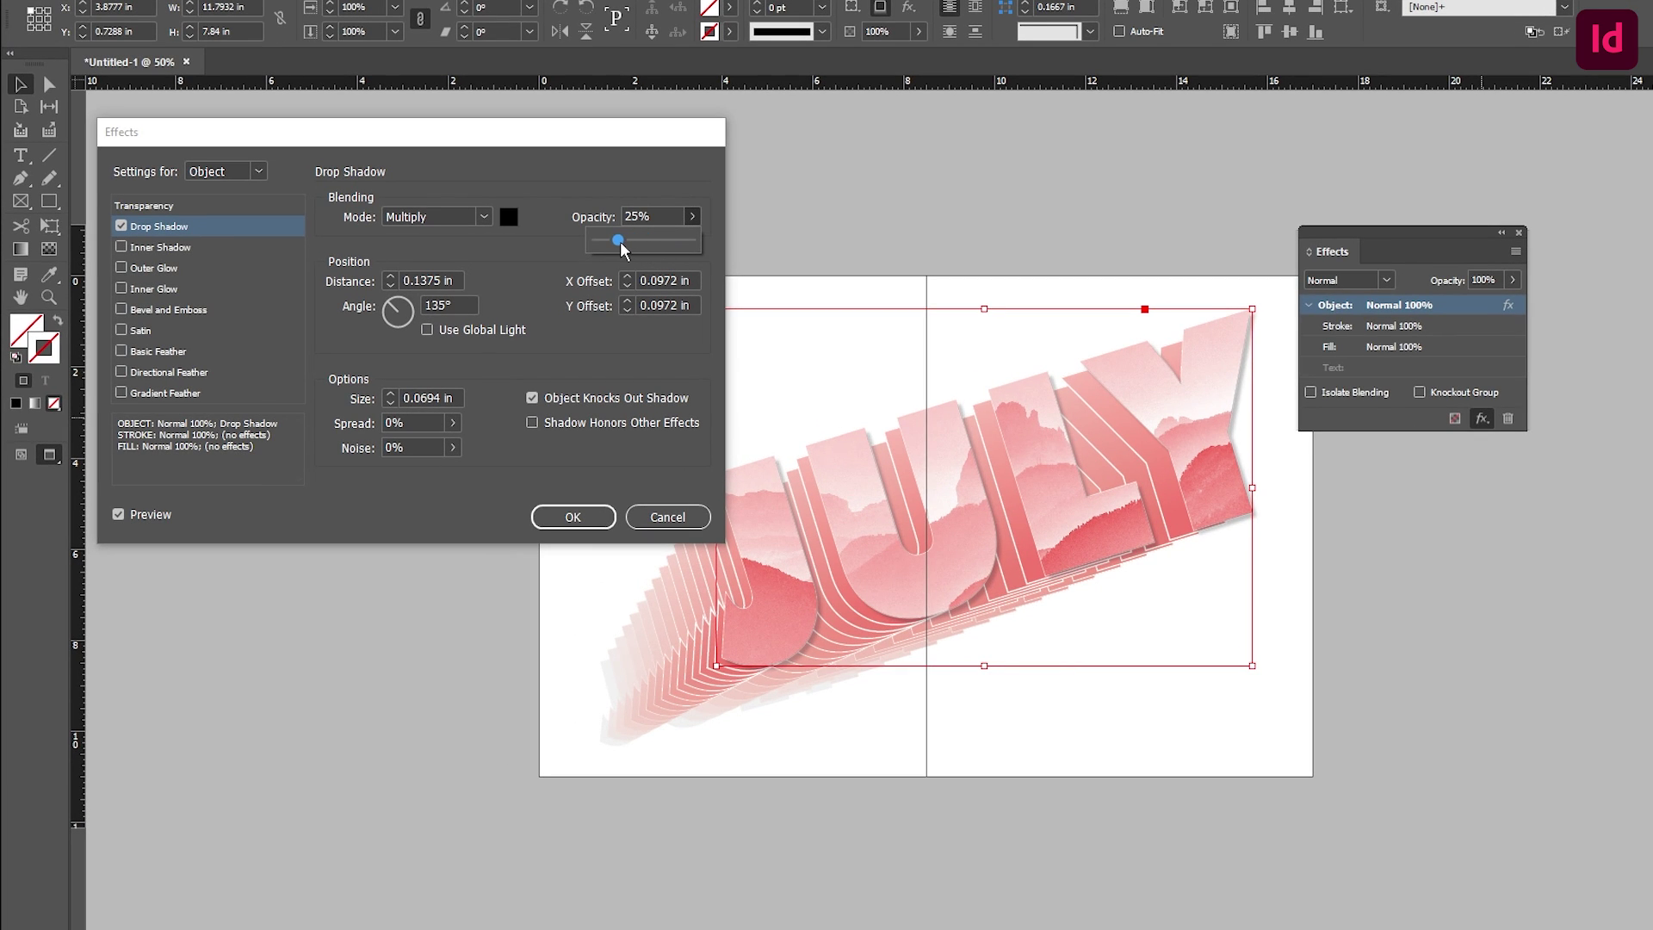
left_click(693, 217)
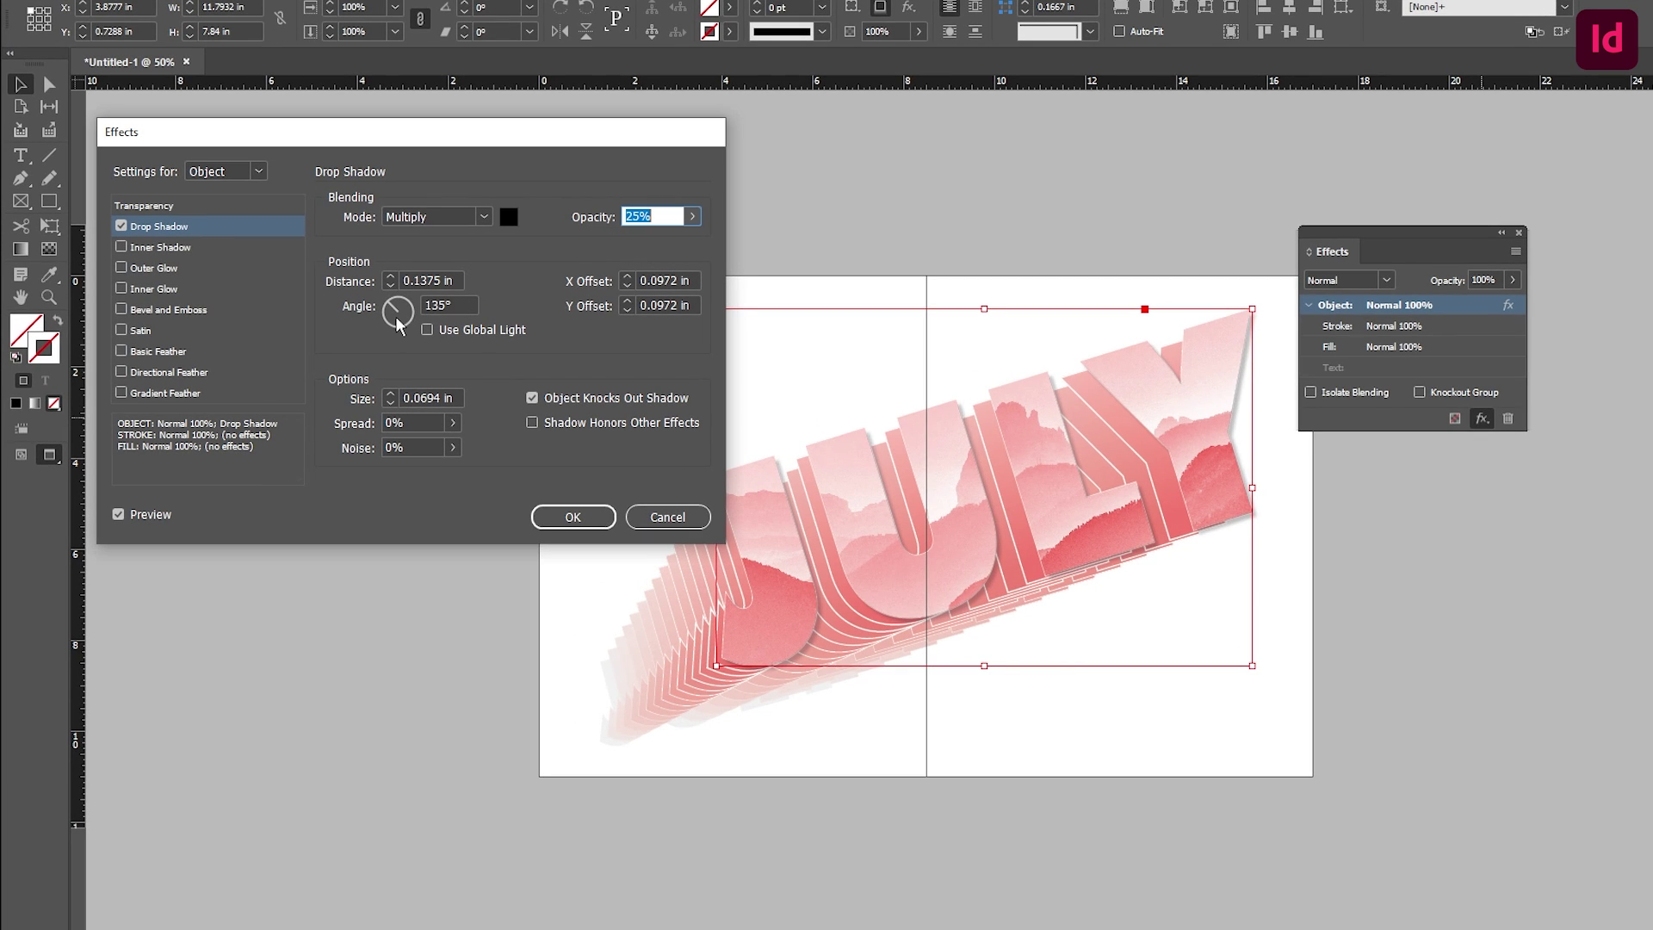
mouse_move(397, 321)
left_mouse_down()
mouse_move(413, 325)
mouse_move(407, 304)
left_mouse_up()
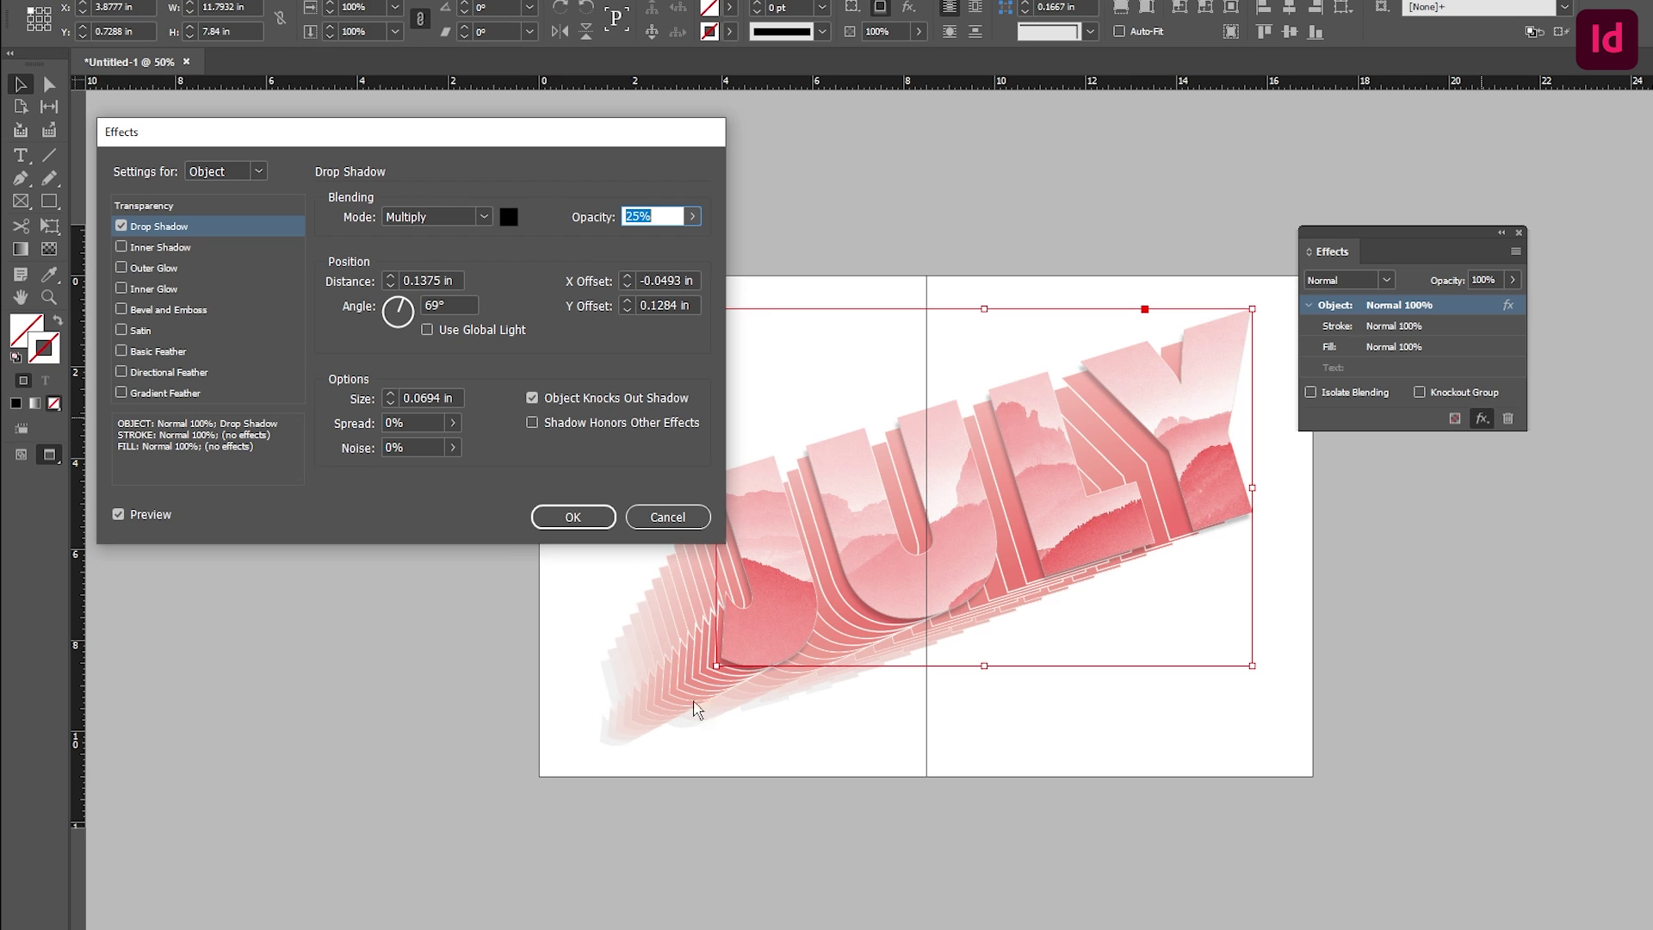
Step: Make the shadow colour cyan, set spread to 30%, and enlarge the shadow size slightly
left_click(509, 220)
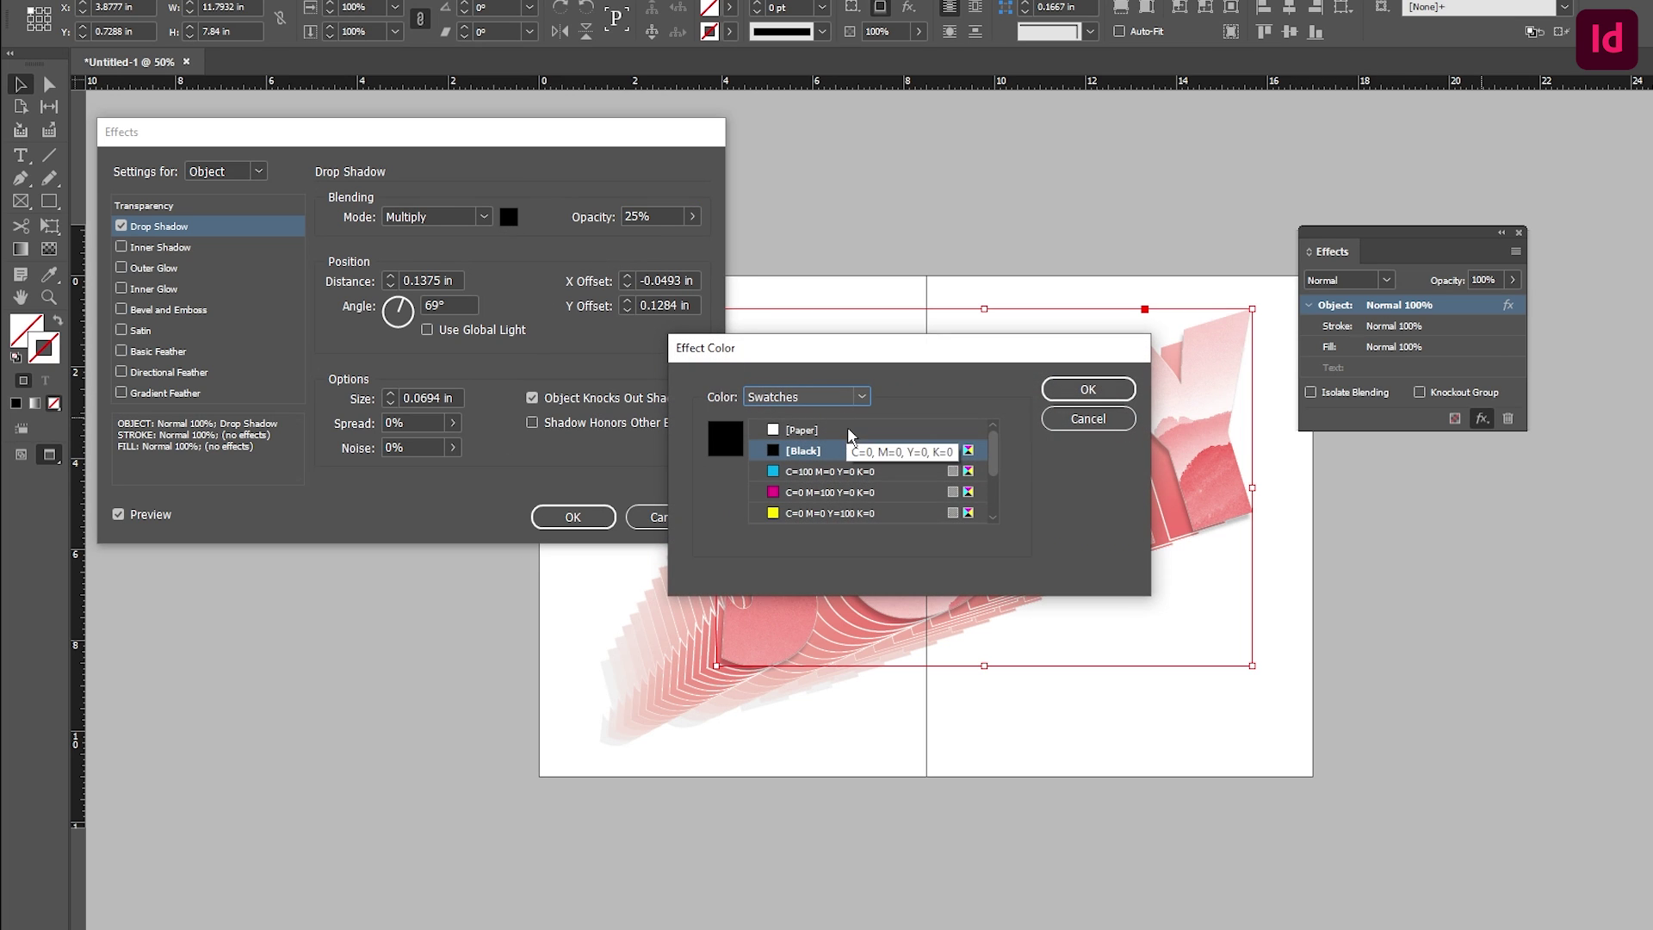
left_click(835, 471)
left_click_drag(926, 360, 347, 573)
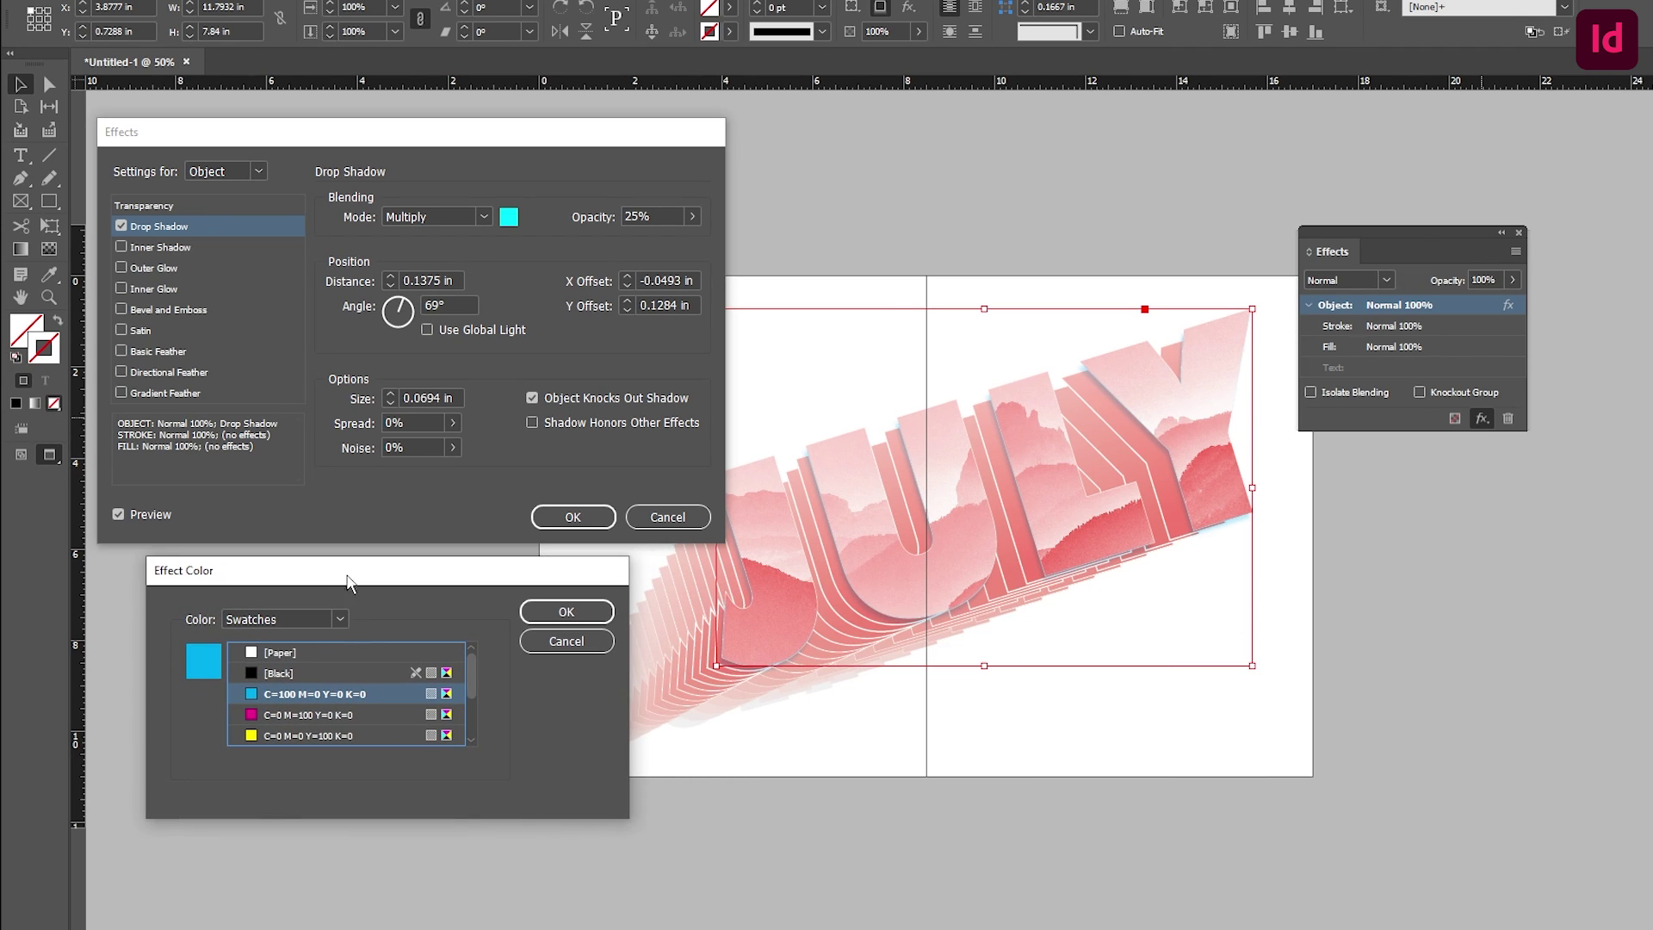
left_click(564, 612)
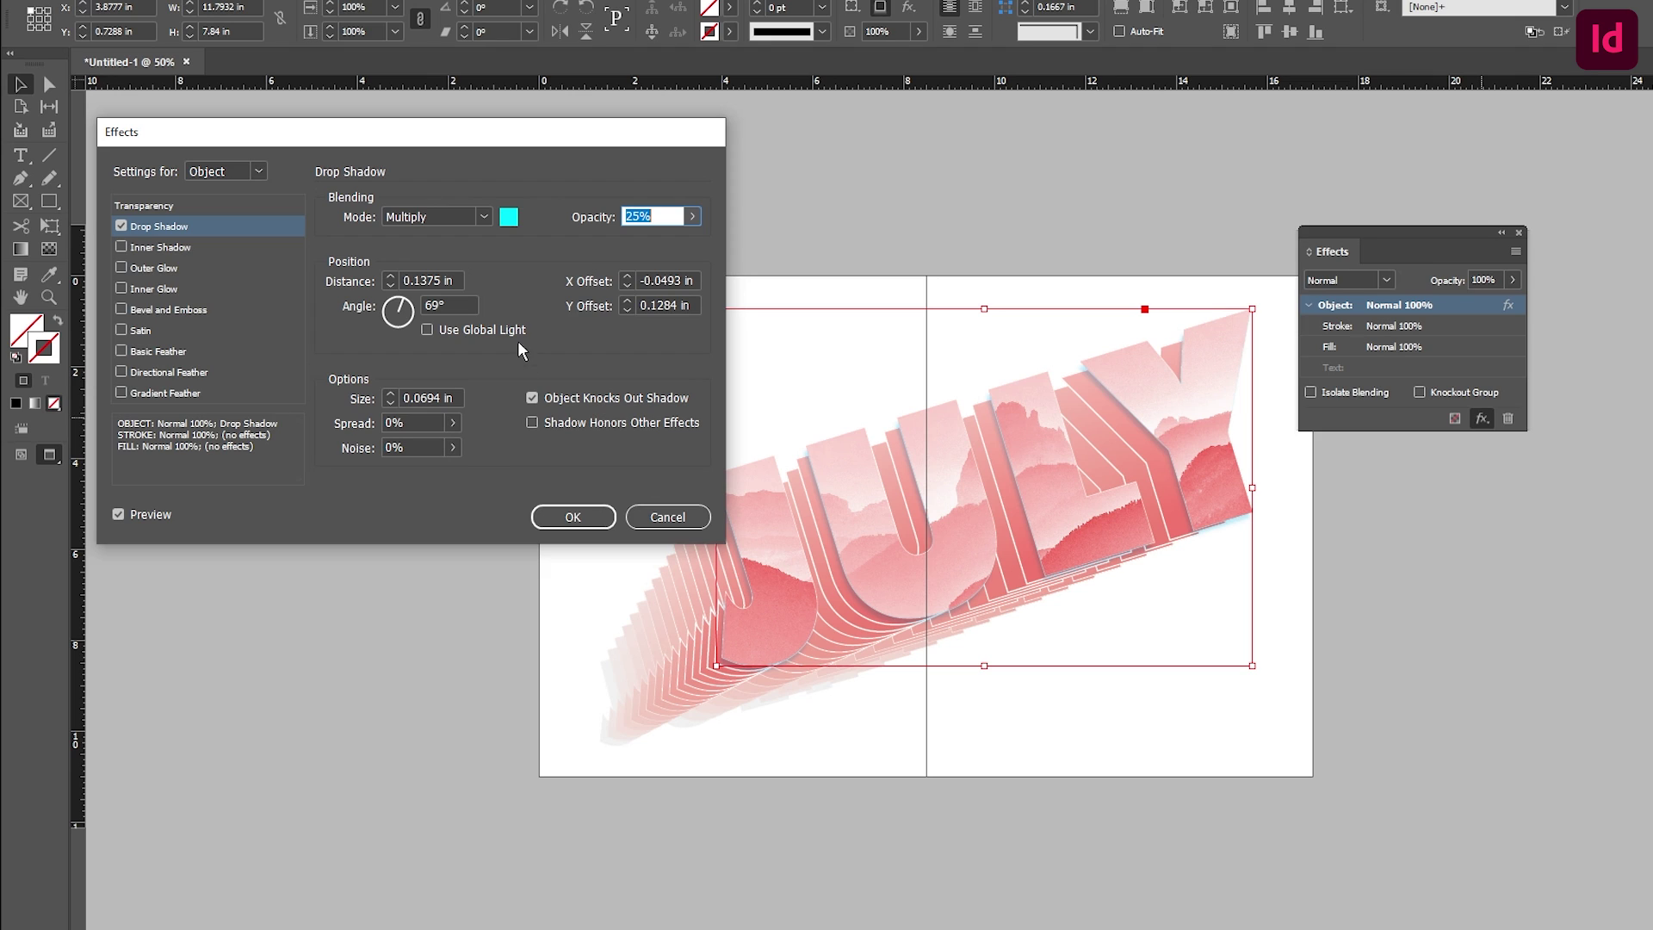
left_click(452, 447)
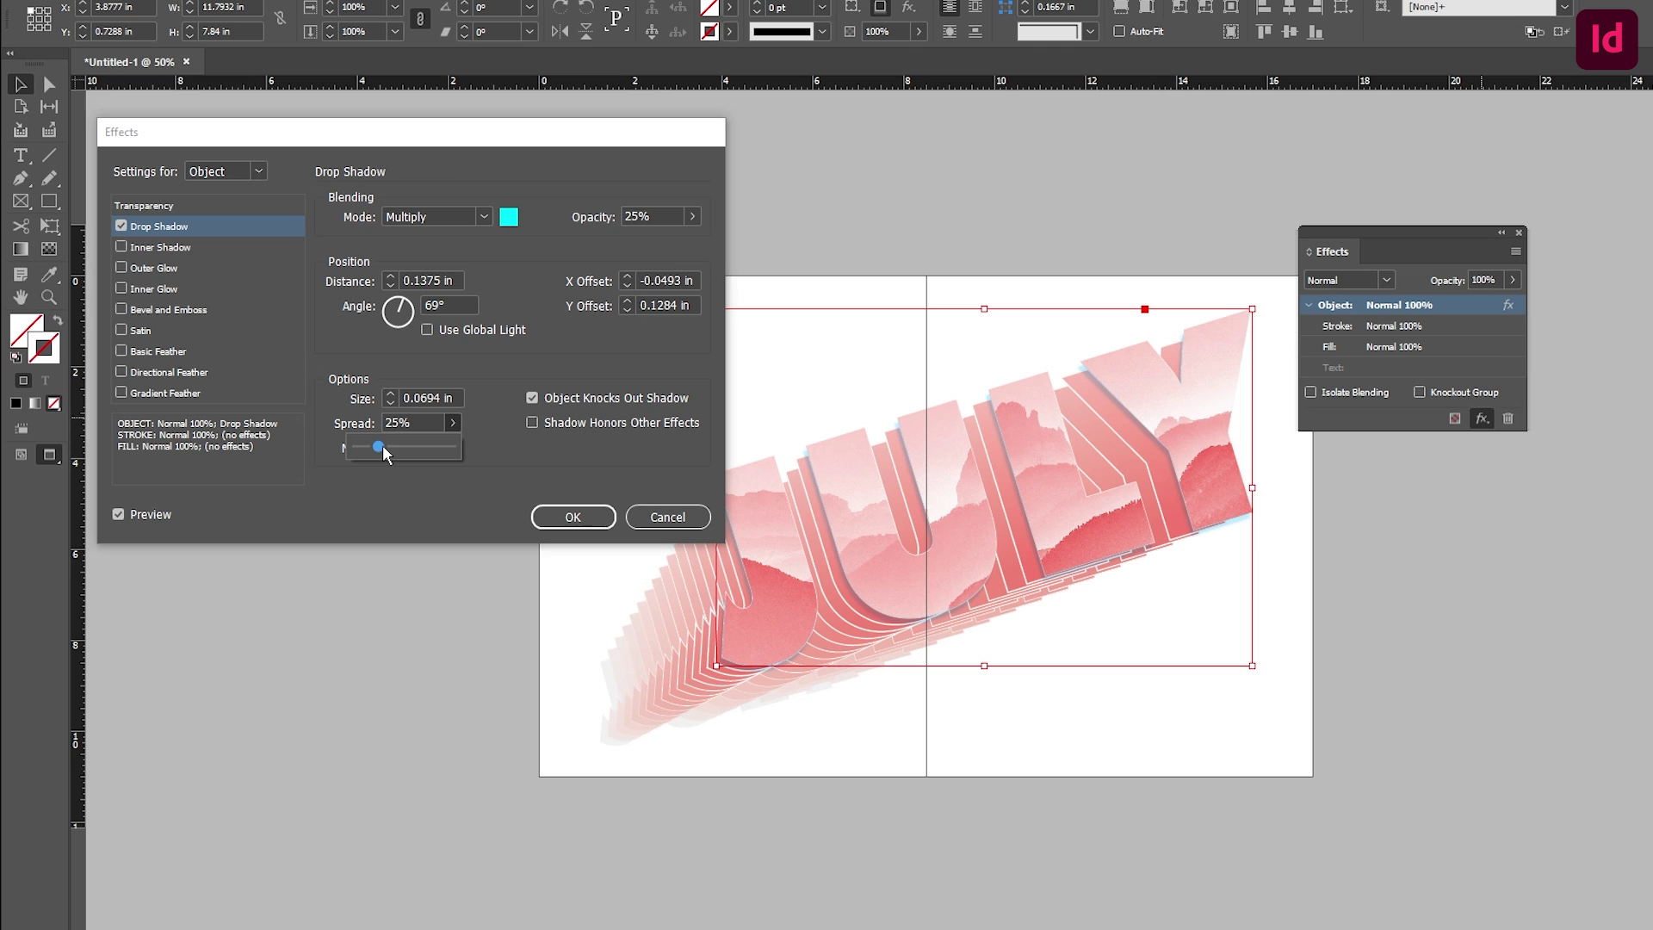
left_click(458, 422)
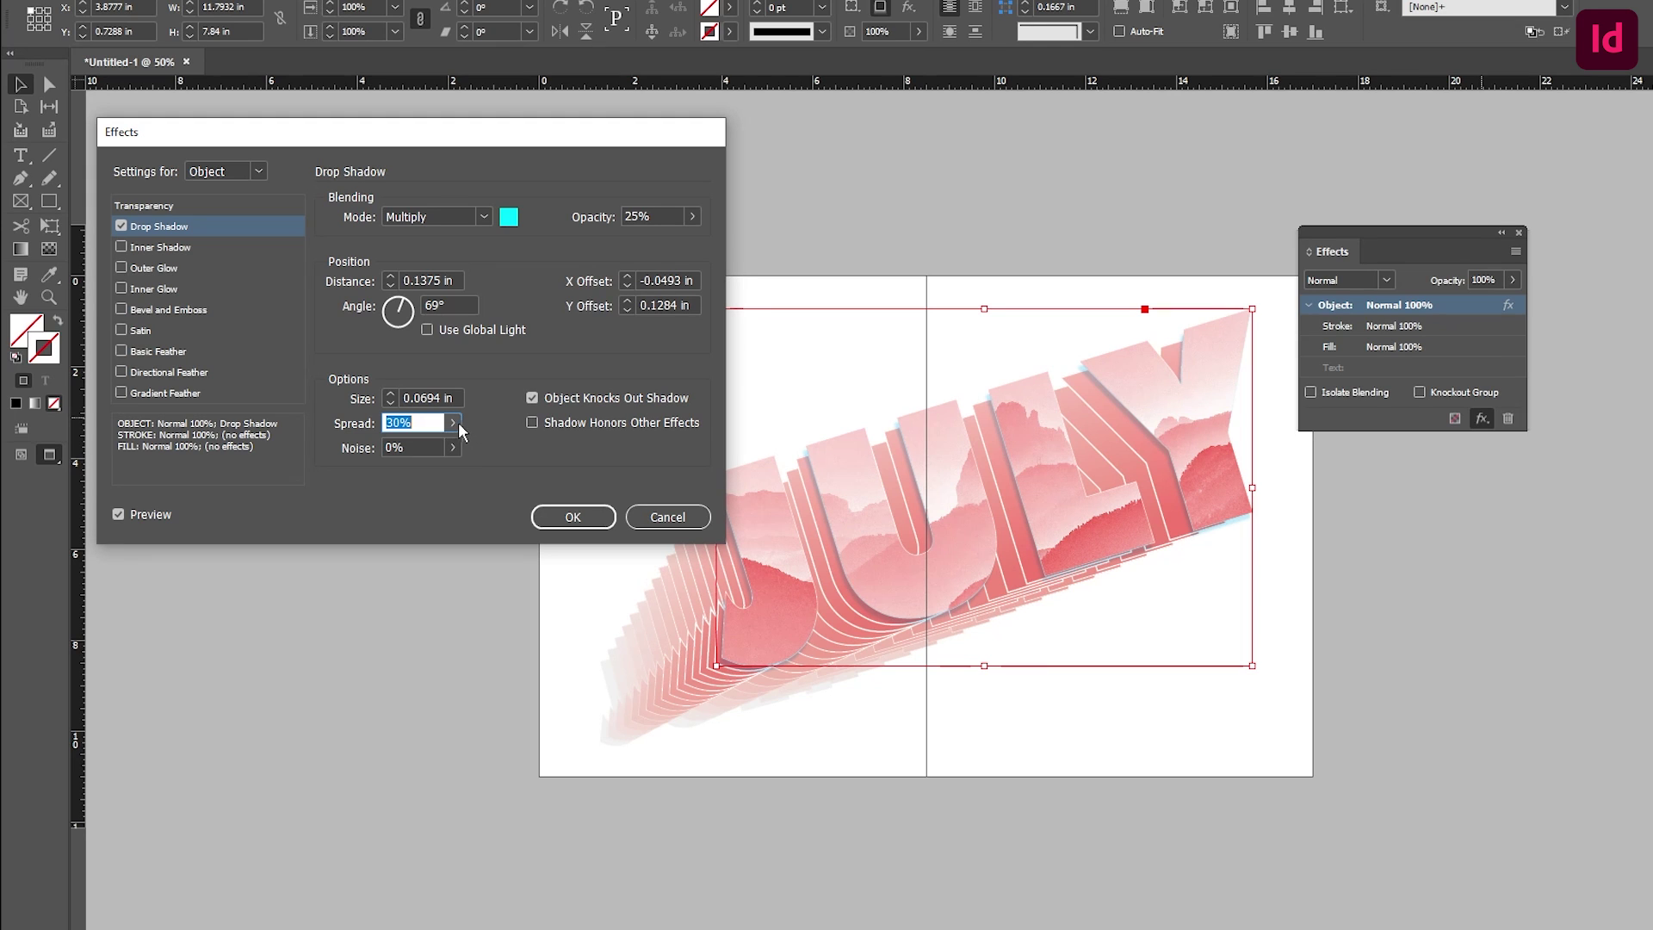
left_click(390, 394)
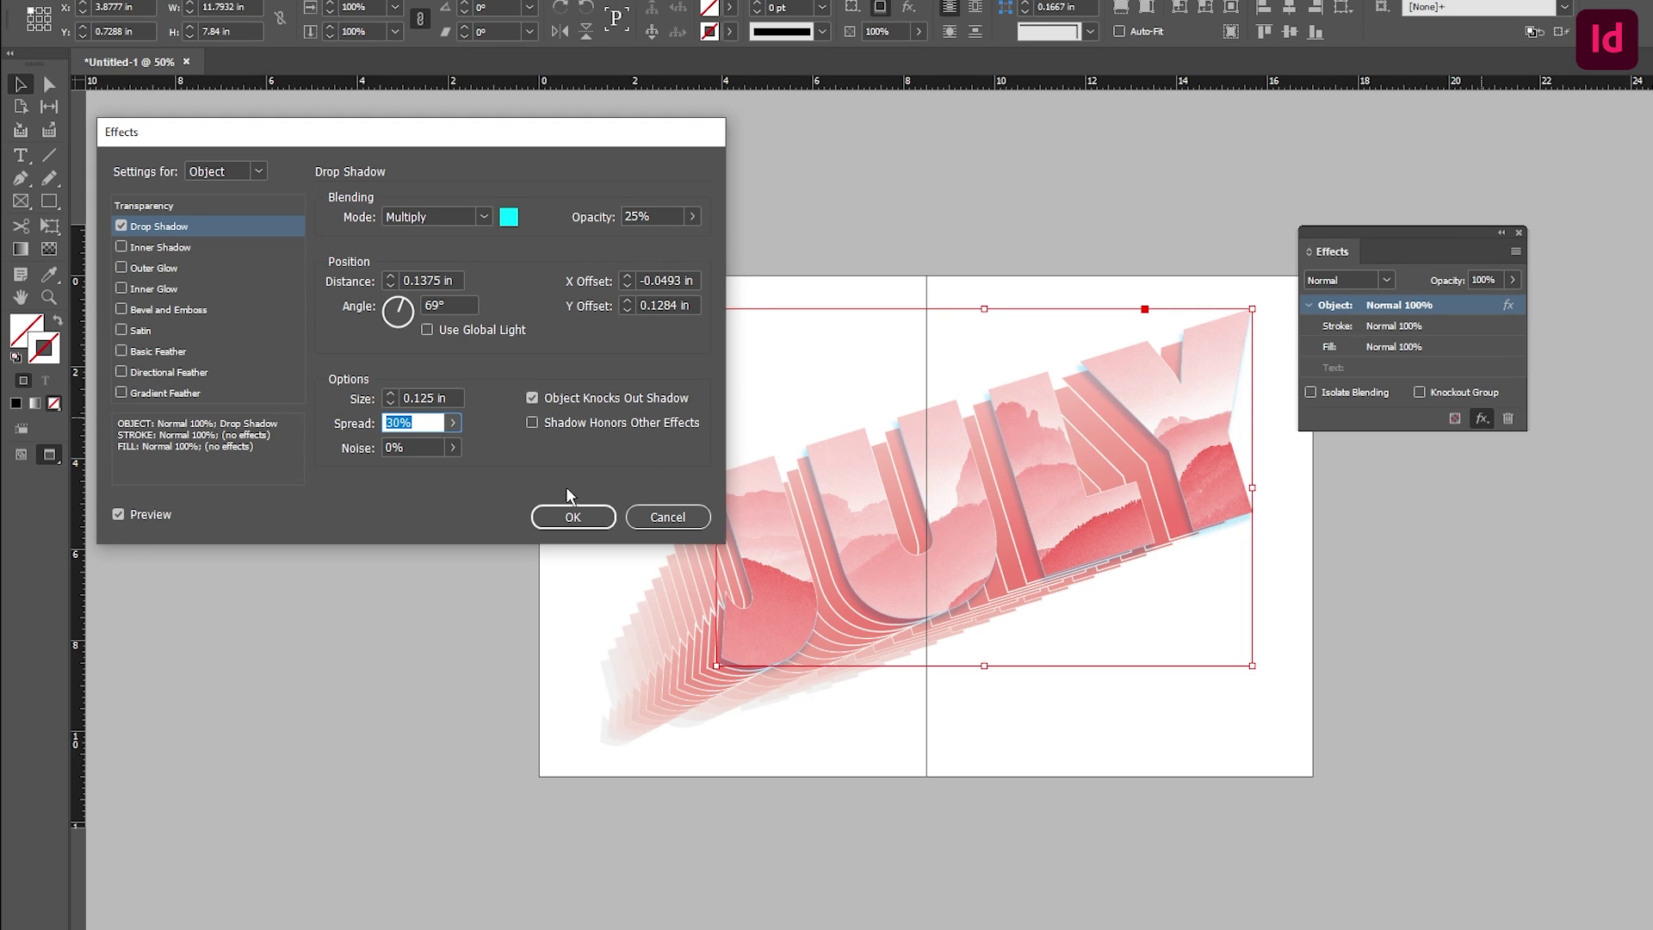
Step: Apply the cyan drop shadow settings to the JULY frame
left_click(573, 516)
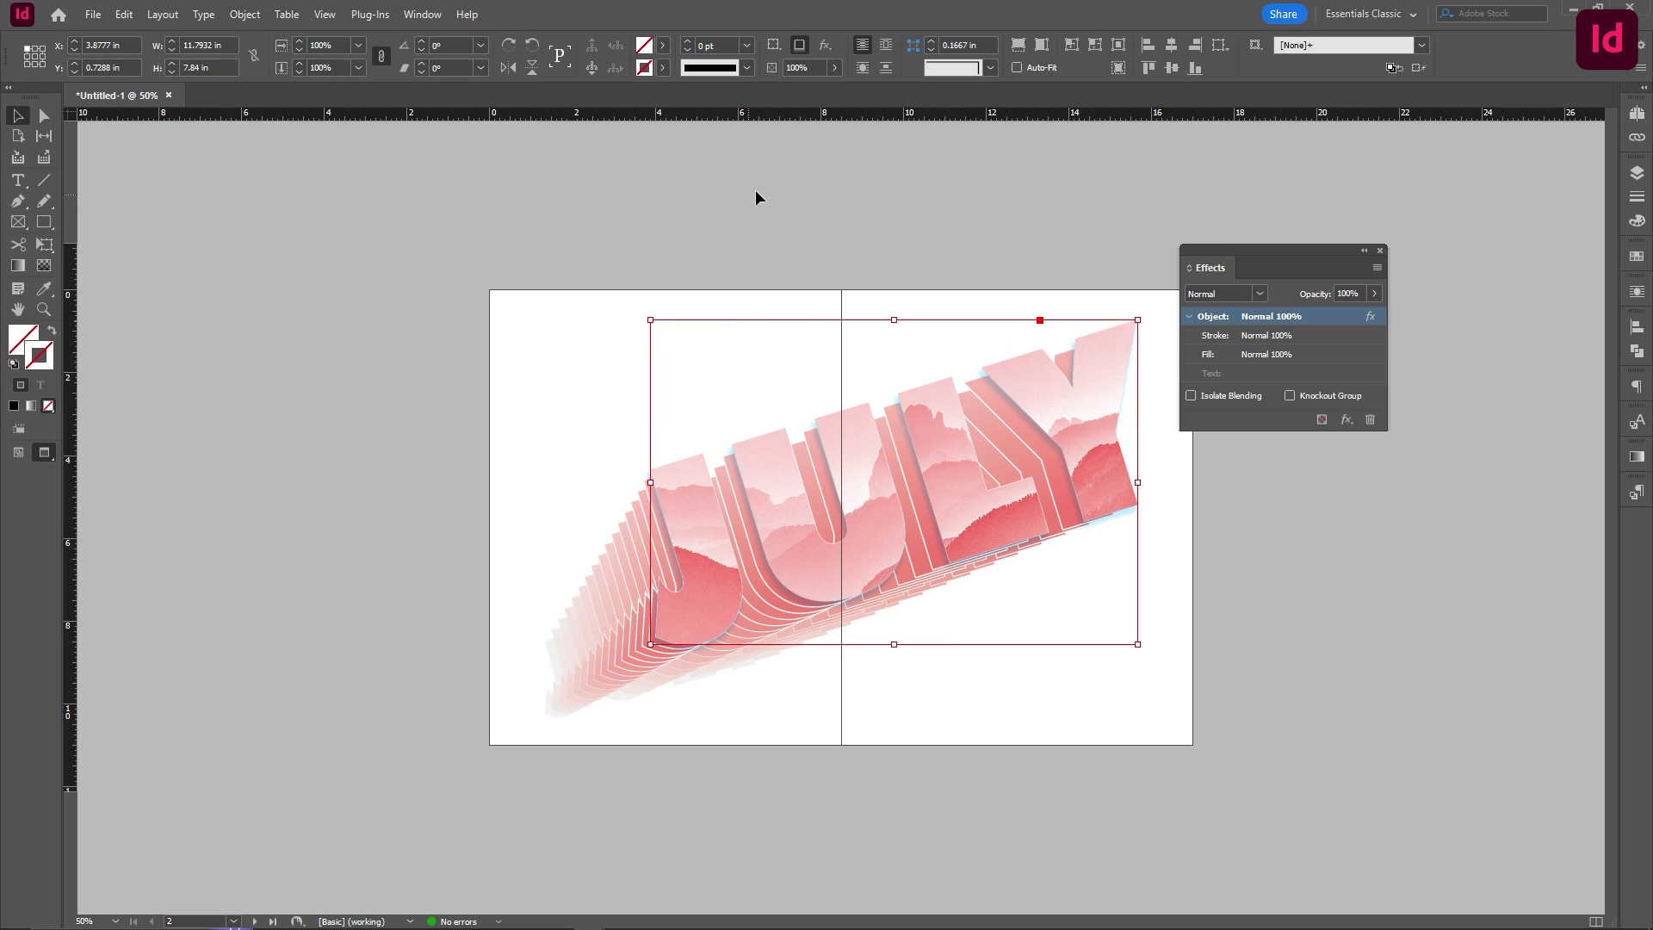
left_click(756, 196)
scroll(723, 595, "up", 3)
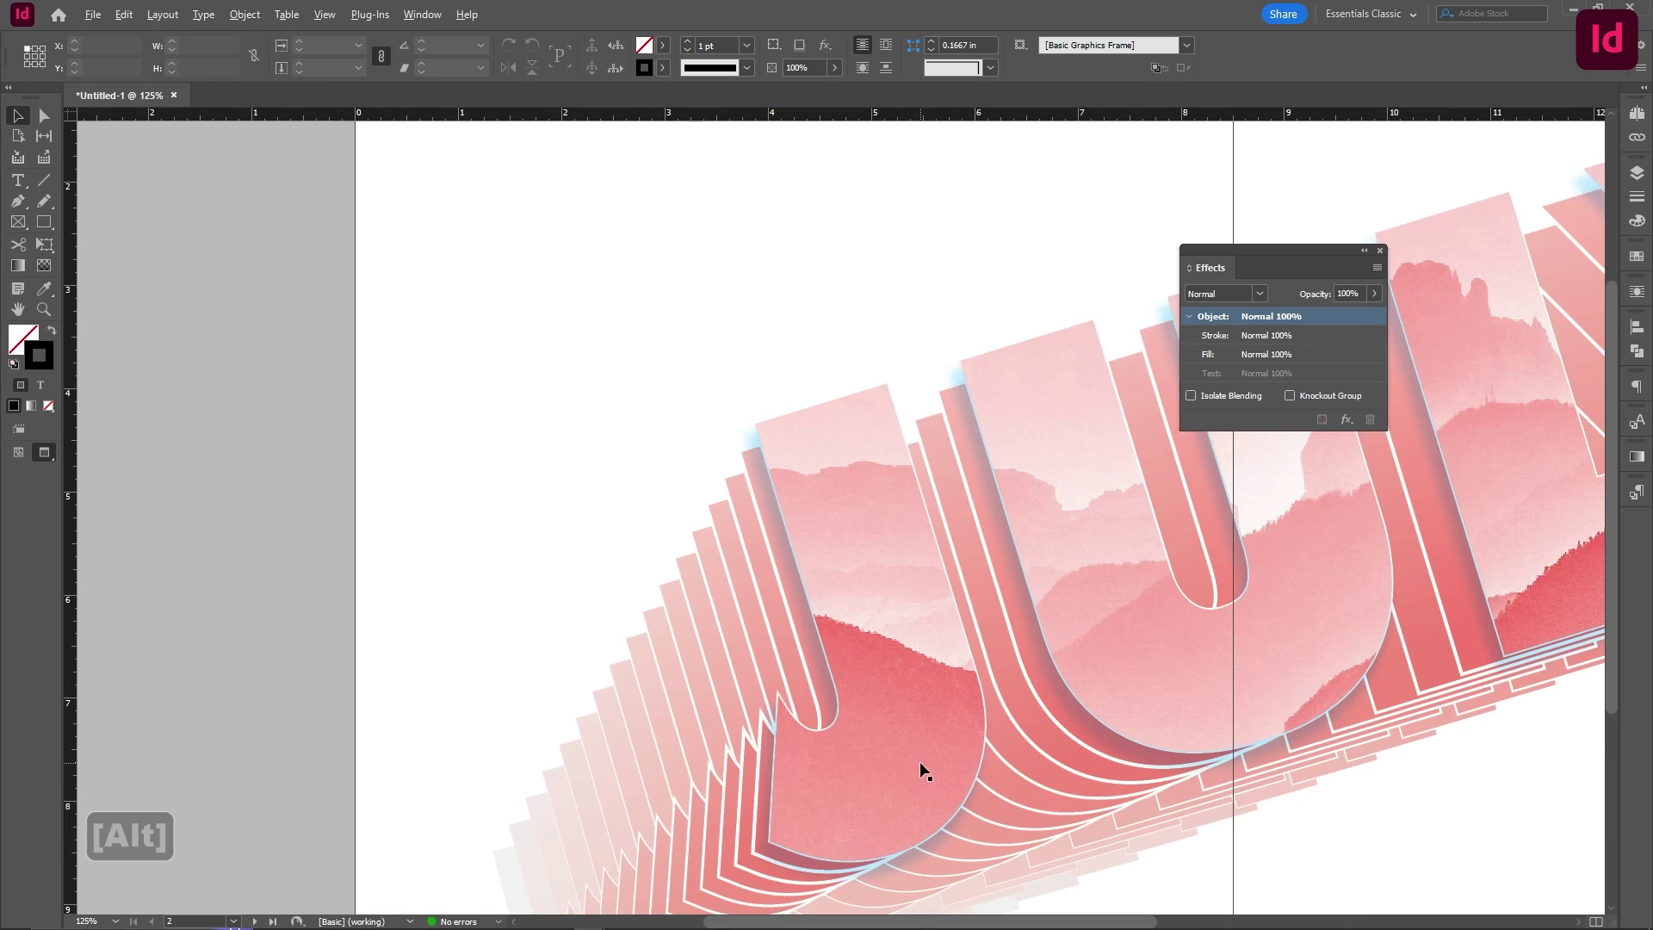
scroll(861, 742, "up", 3)
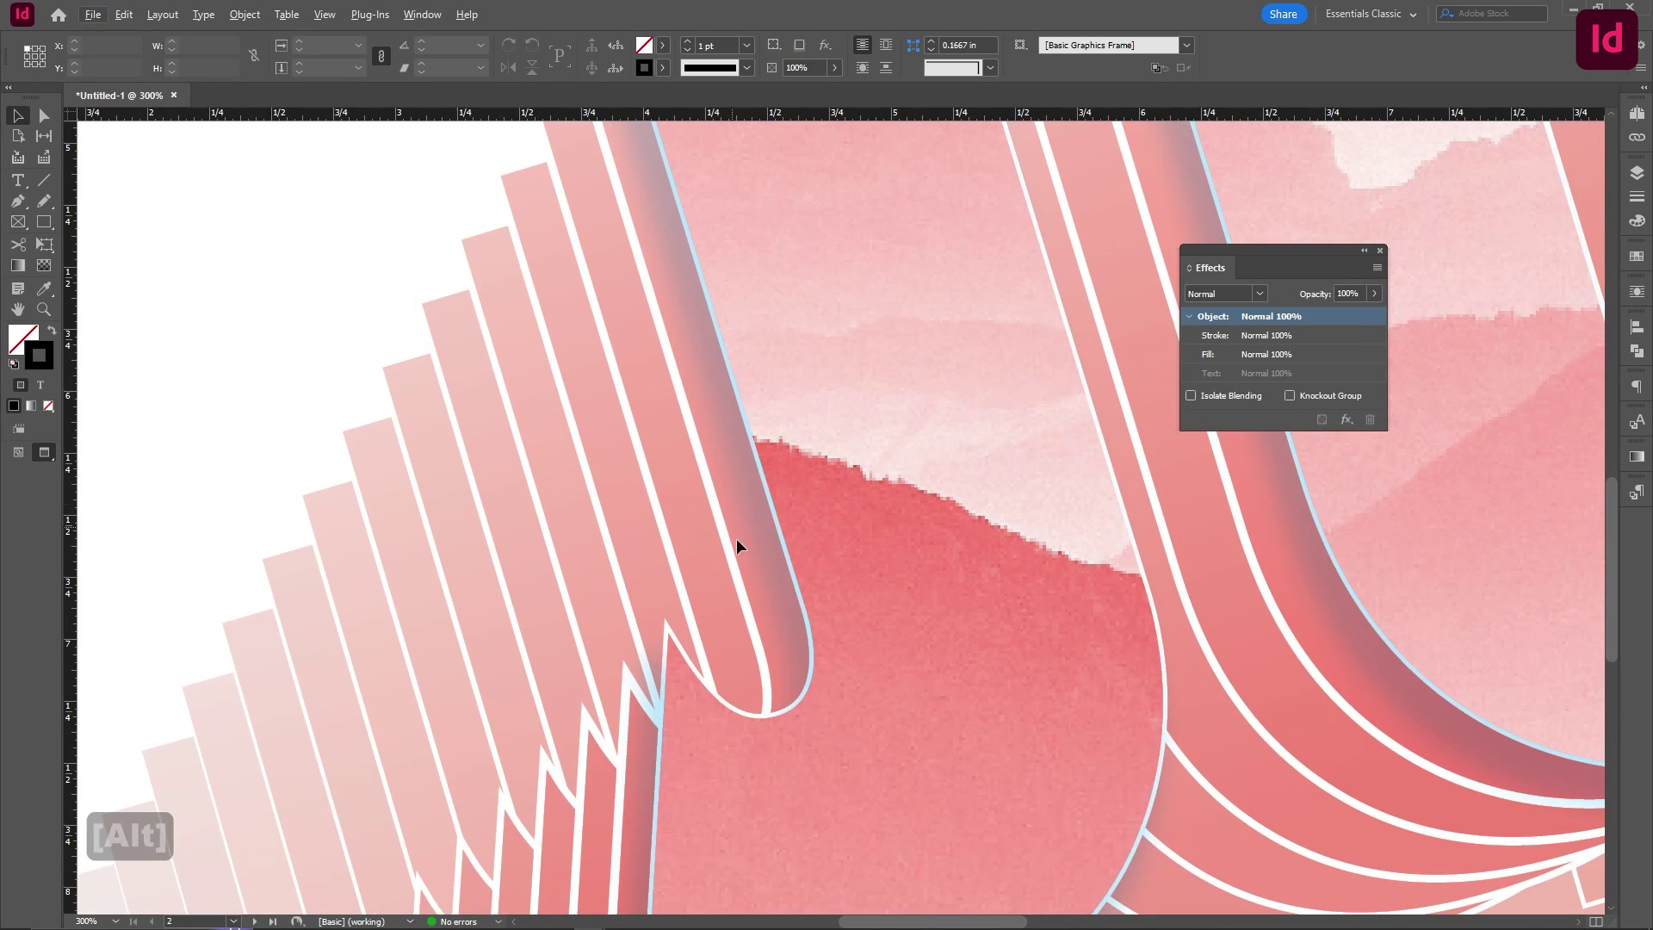
scroll(1314, 582, "down", 5)
left_click_drag(1300, 576, 948, 675)
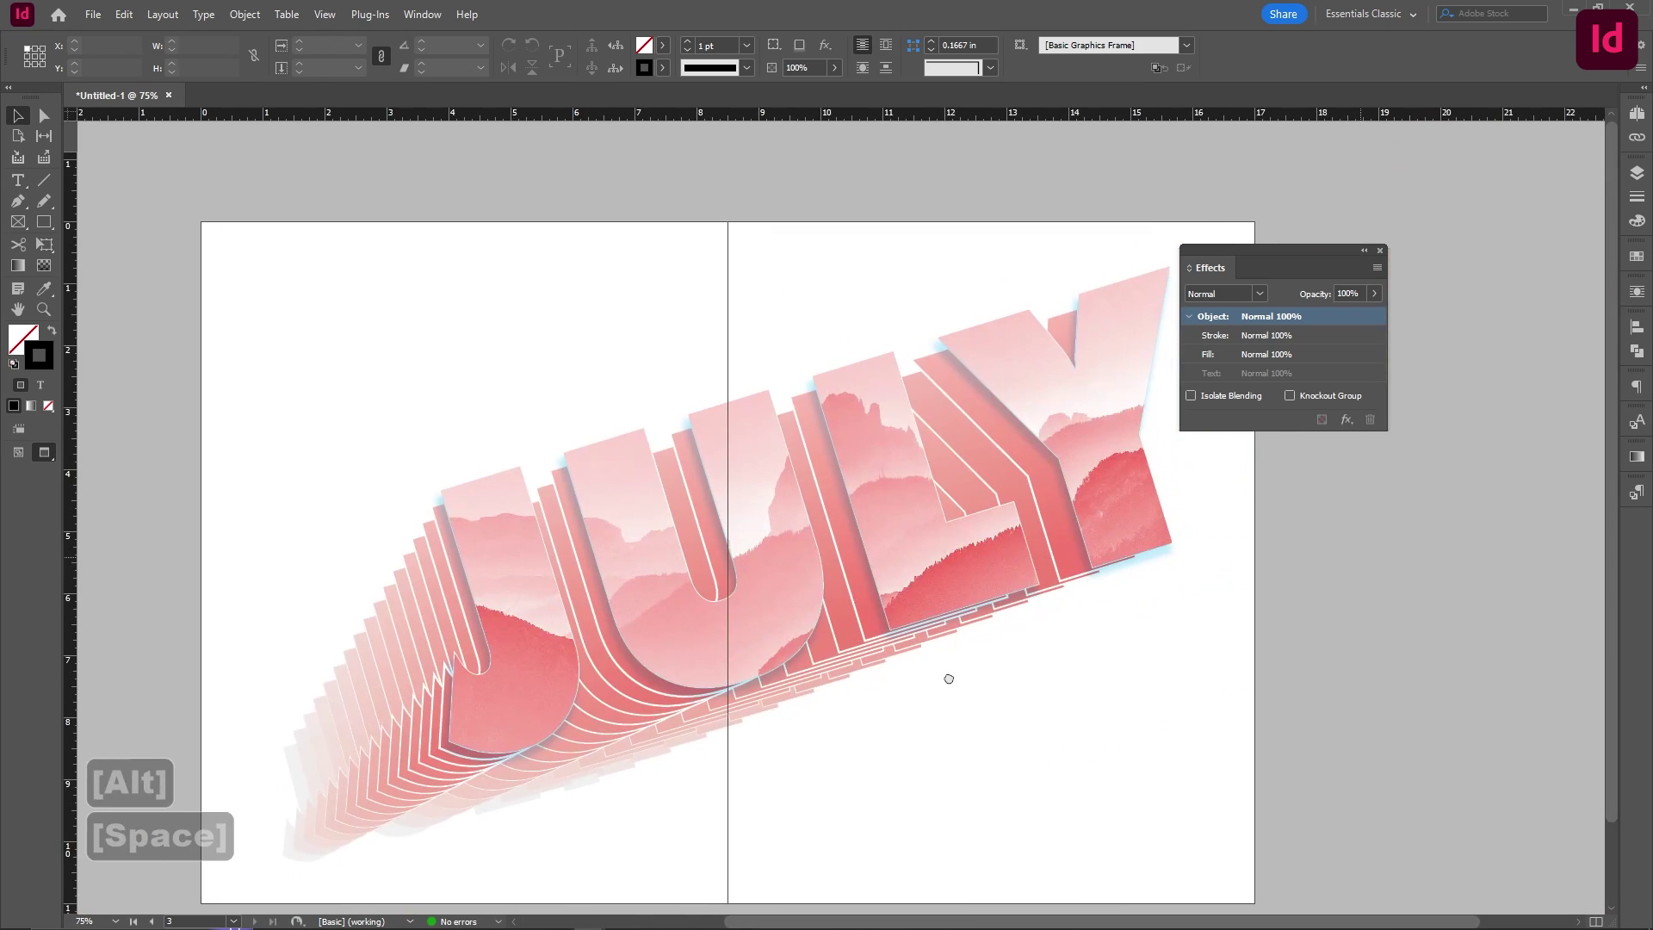
Step: Stroke the JULY frame with [Paper] white at 2 pt
left_click(664, 67)
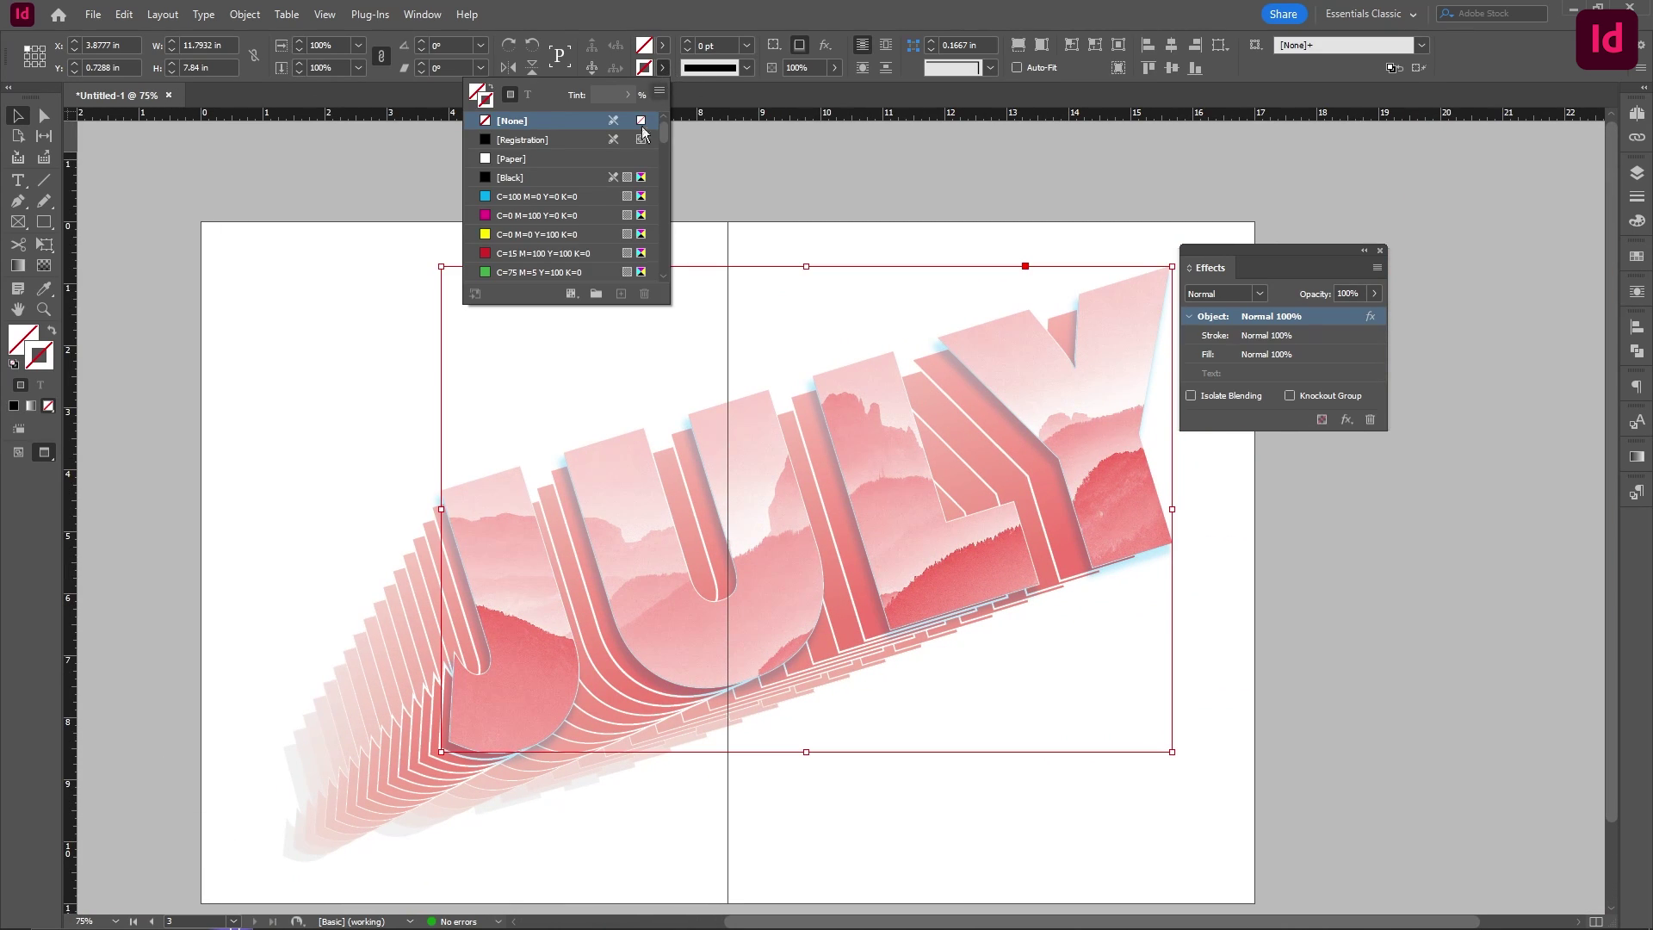
left_click(548, 159)
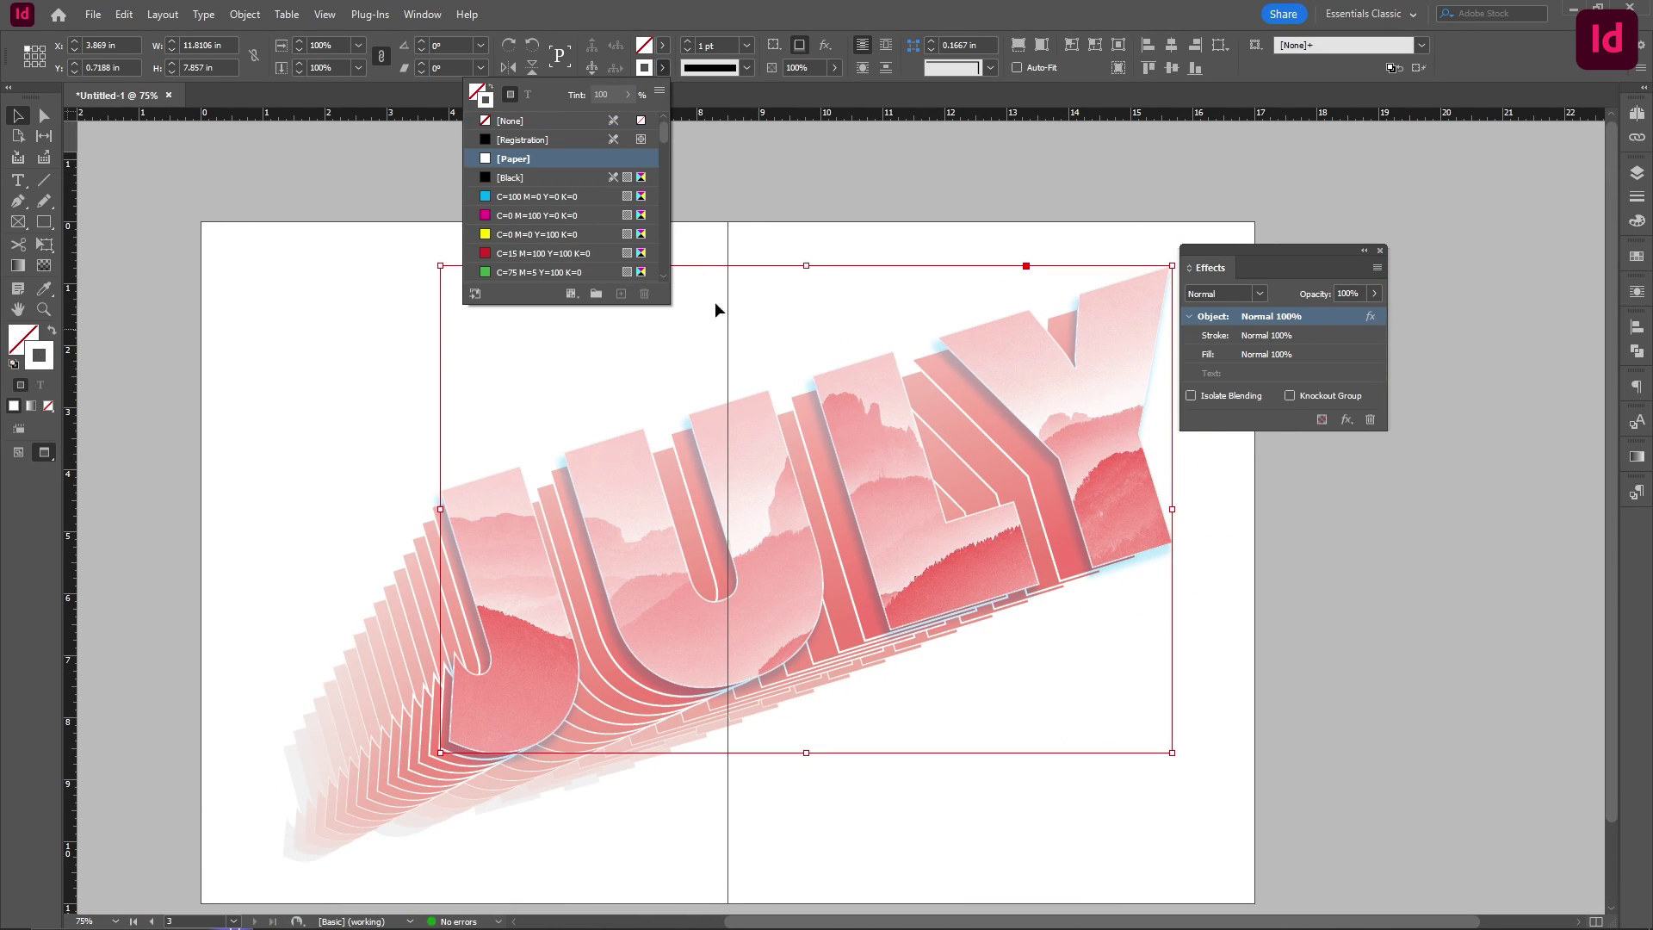
left_click(746, 45)
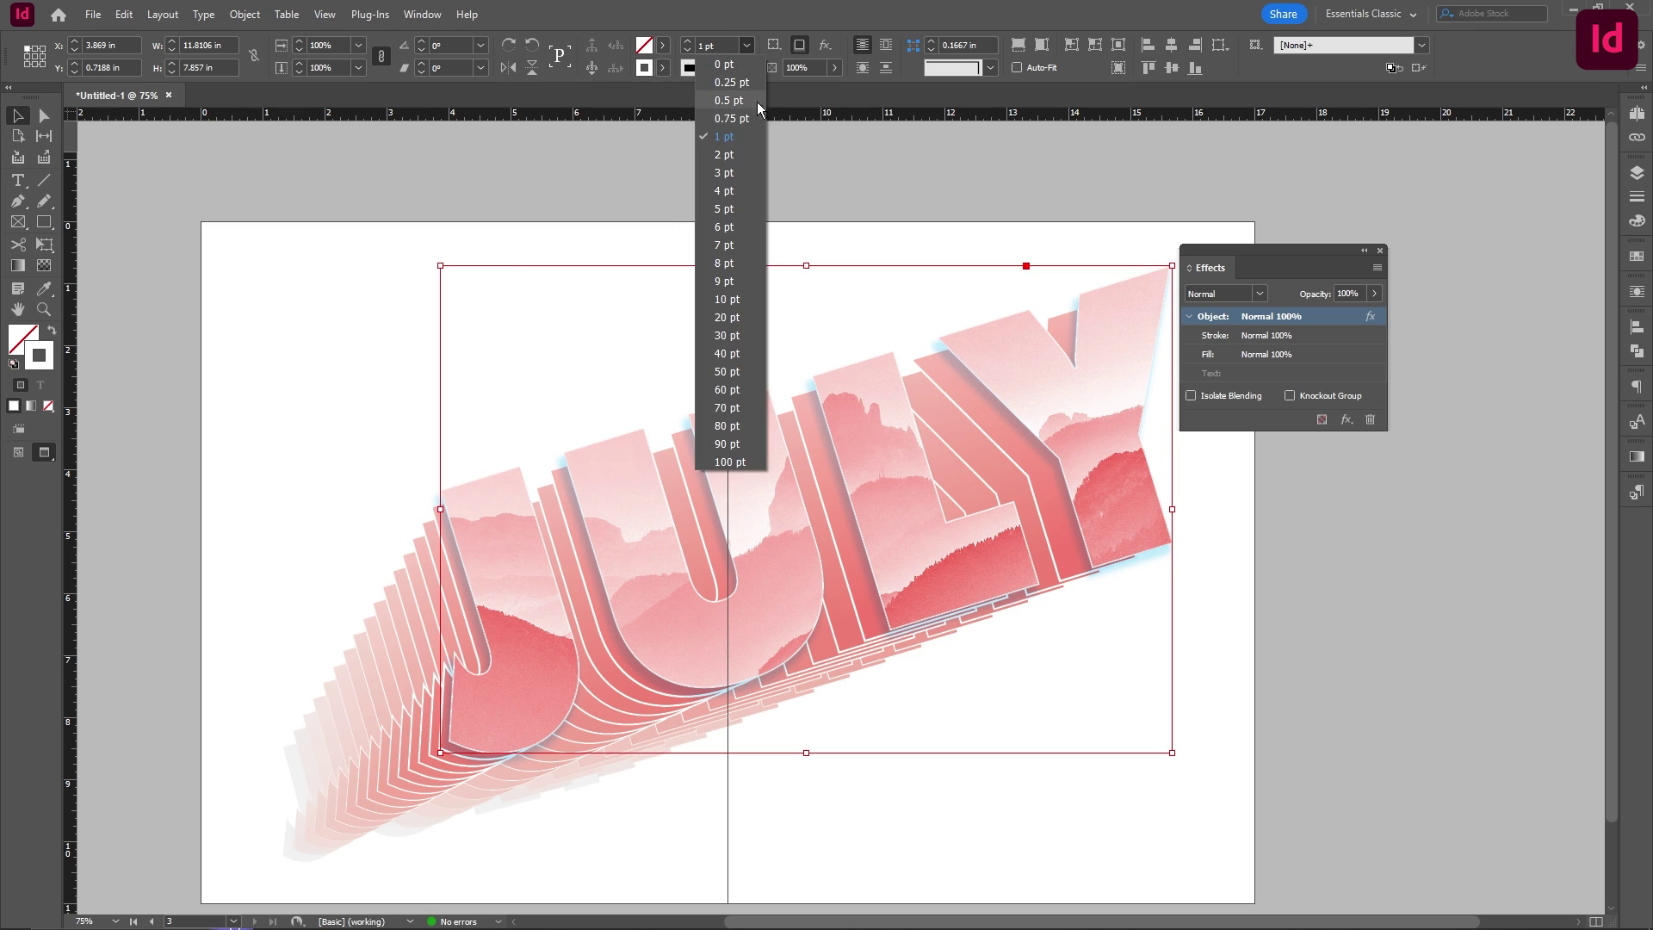
left_click(731, 160)
left_click(732, 160)
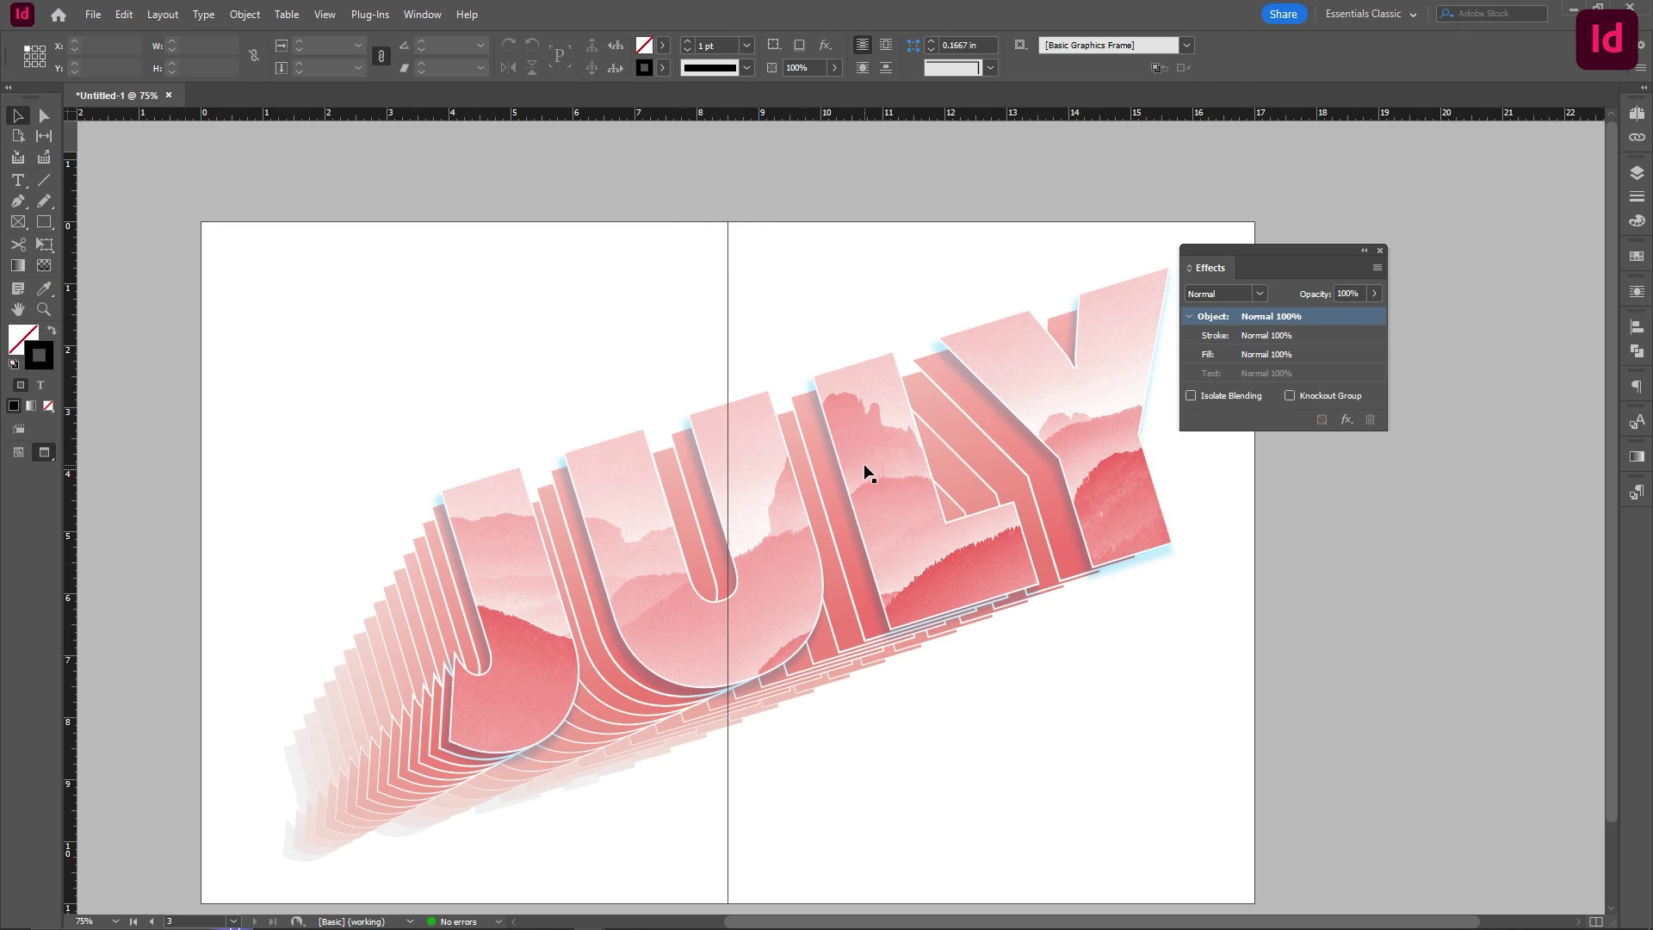
Step: Marquee-select all the JULY headline pieces and group them with Ctrl+G
key("ctrl+minus")
key("F7")
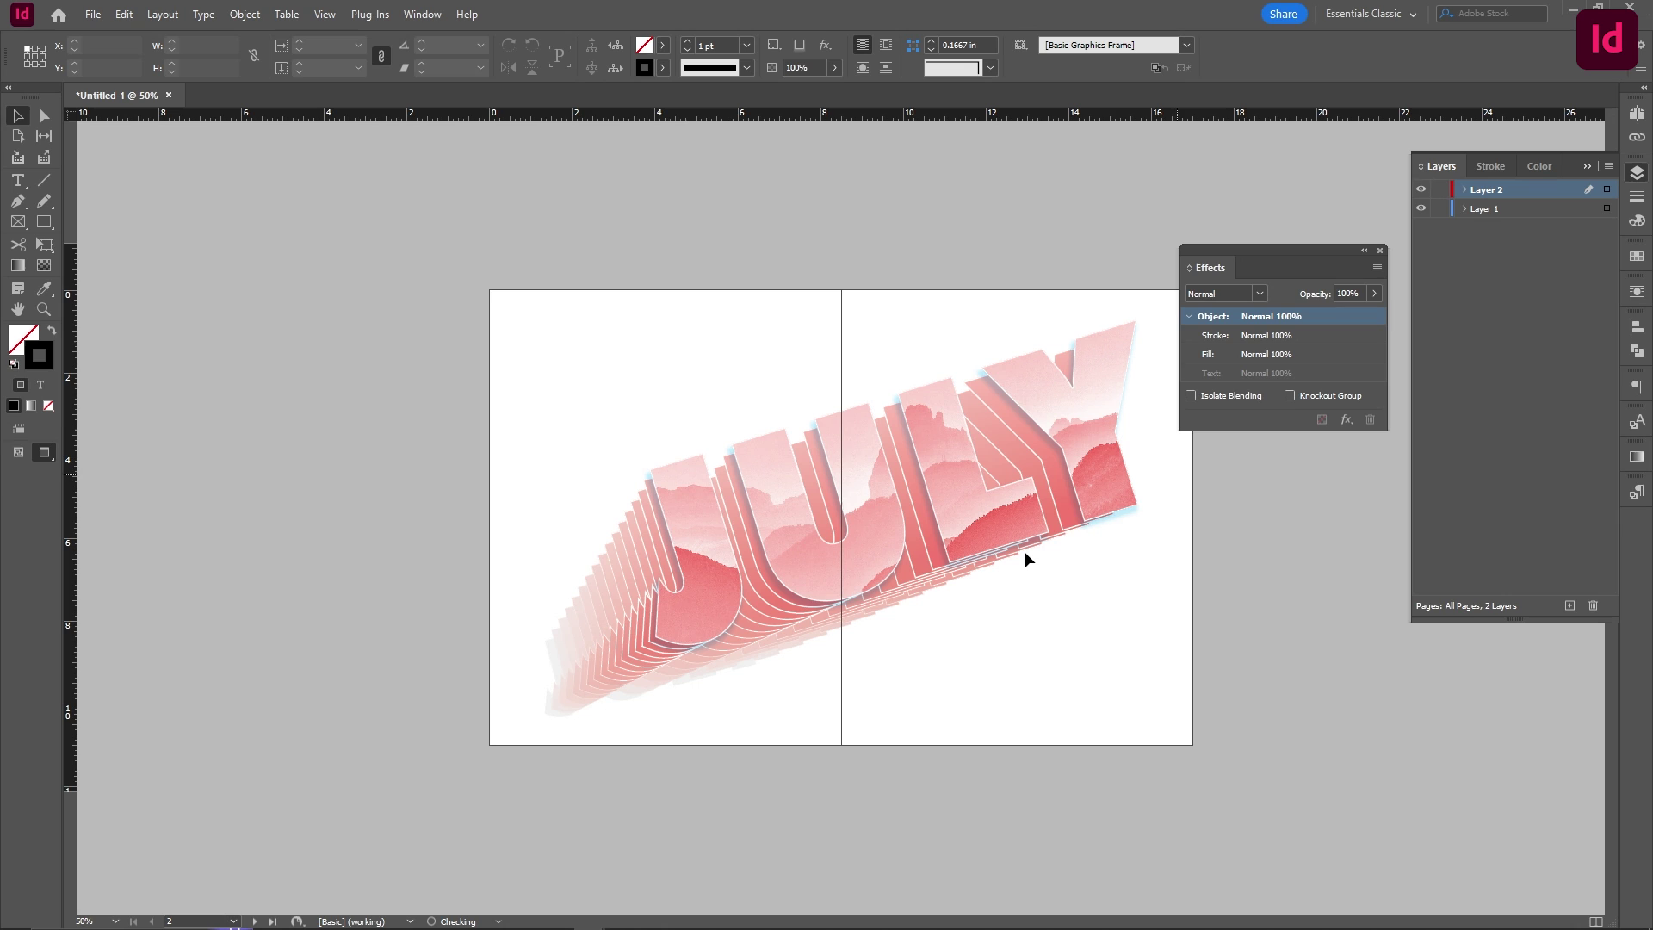
left_click(837, 490)
left_click(1217, 645)
left_click_drag(461, 308, 1186, 820)
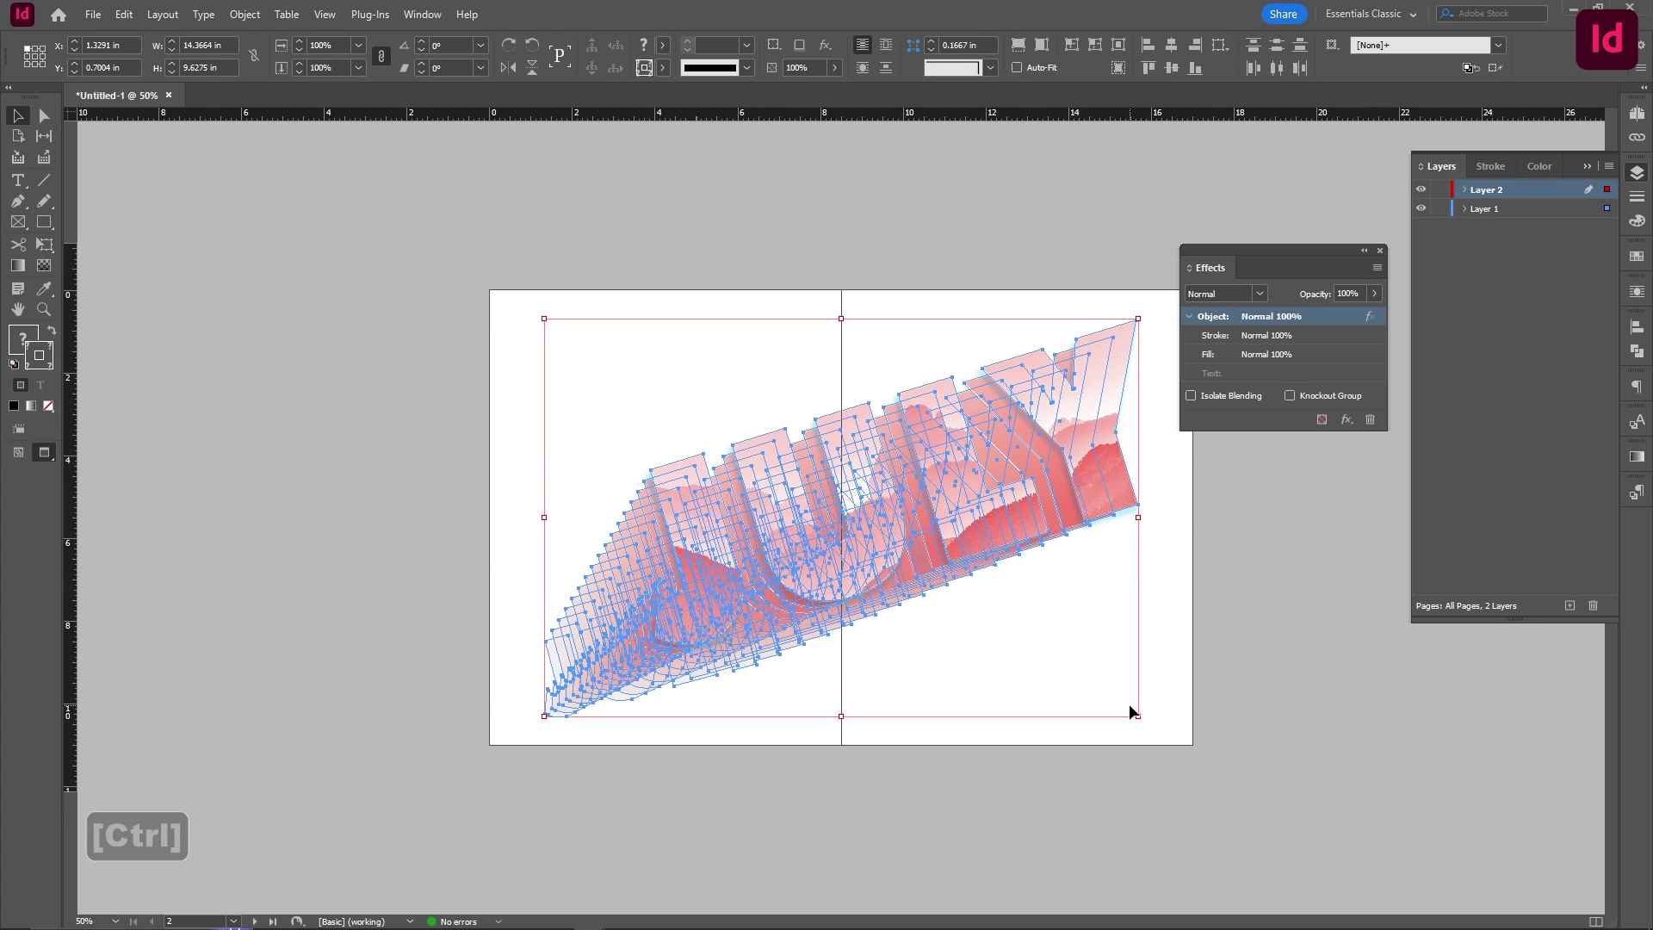
key("ctrl+g")
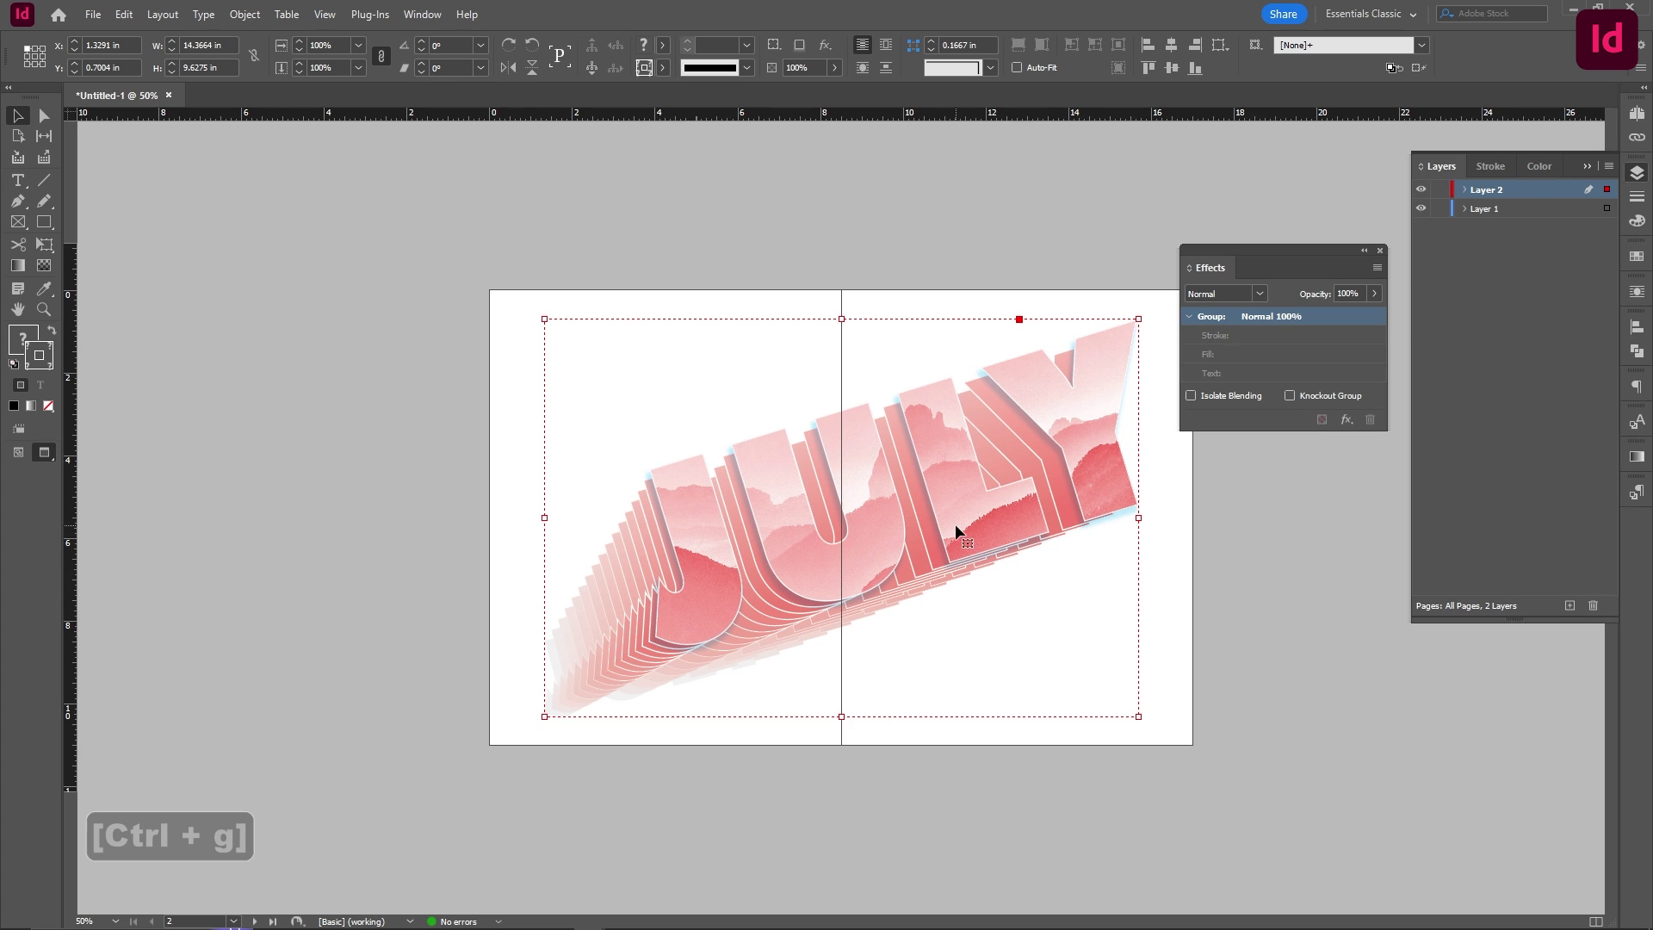
Step: Shift the grouped JULY headline left and down so the extrusion runs off the lower-left edge
left_click_drag(1006, 498, 936, 568)
left_click(1233, 495)
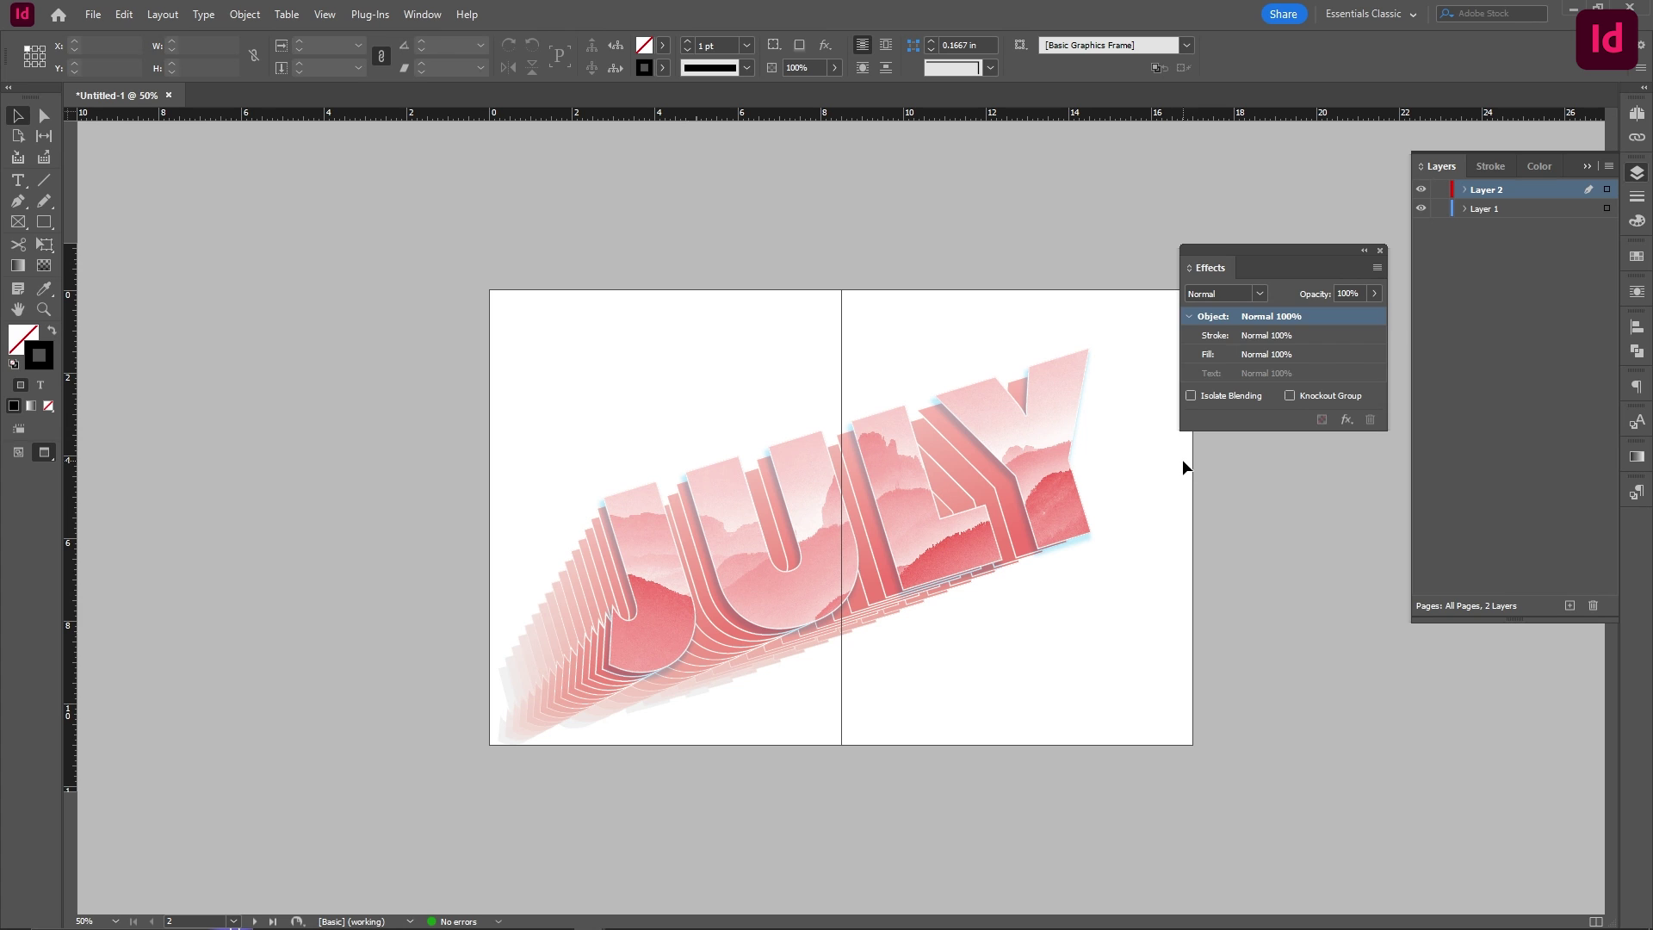
left_click_drag(1061, 512, 1148, 513)
left_click(601, 353)
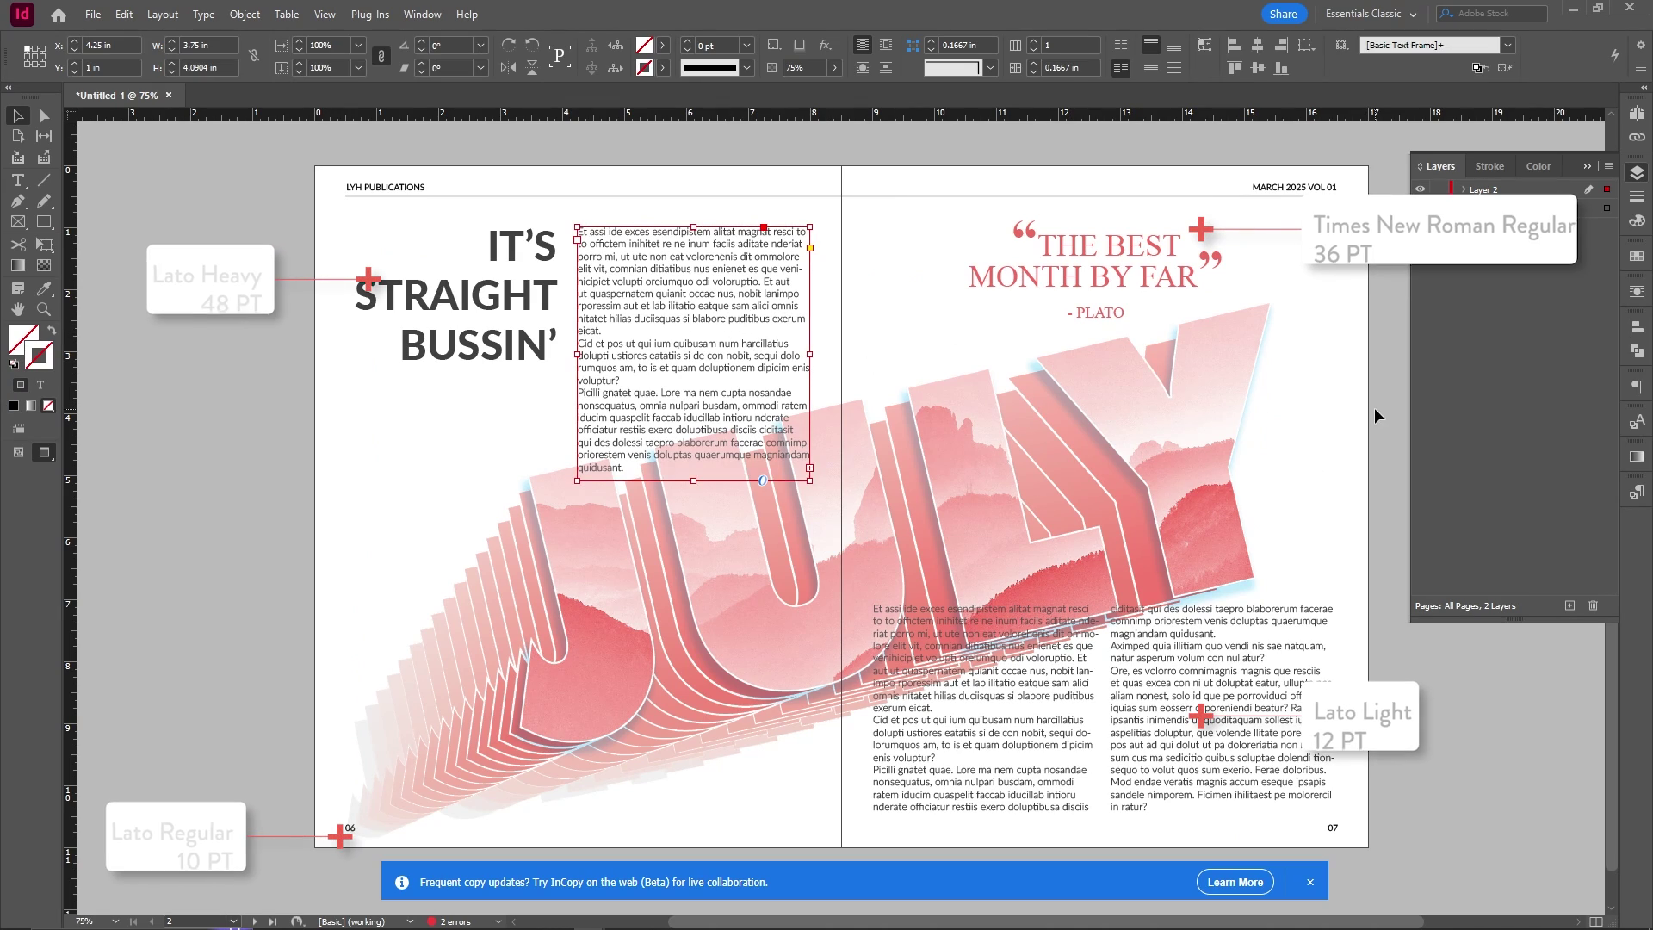
Step: Create Layer 3 in the Layers panel, above Layer 2 and Layer 1
left_click(1374, 416)
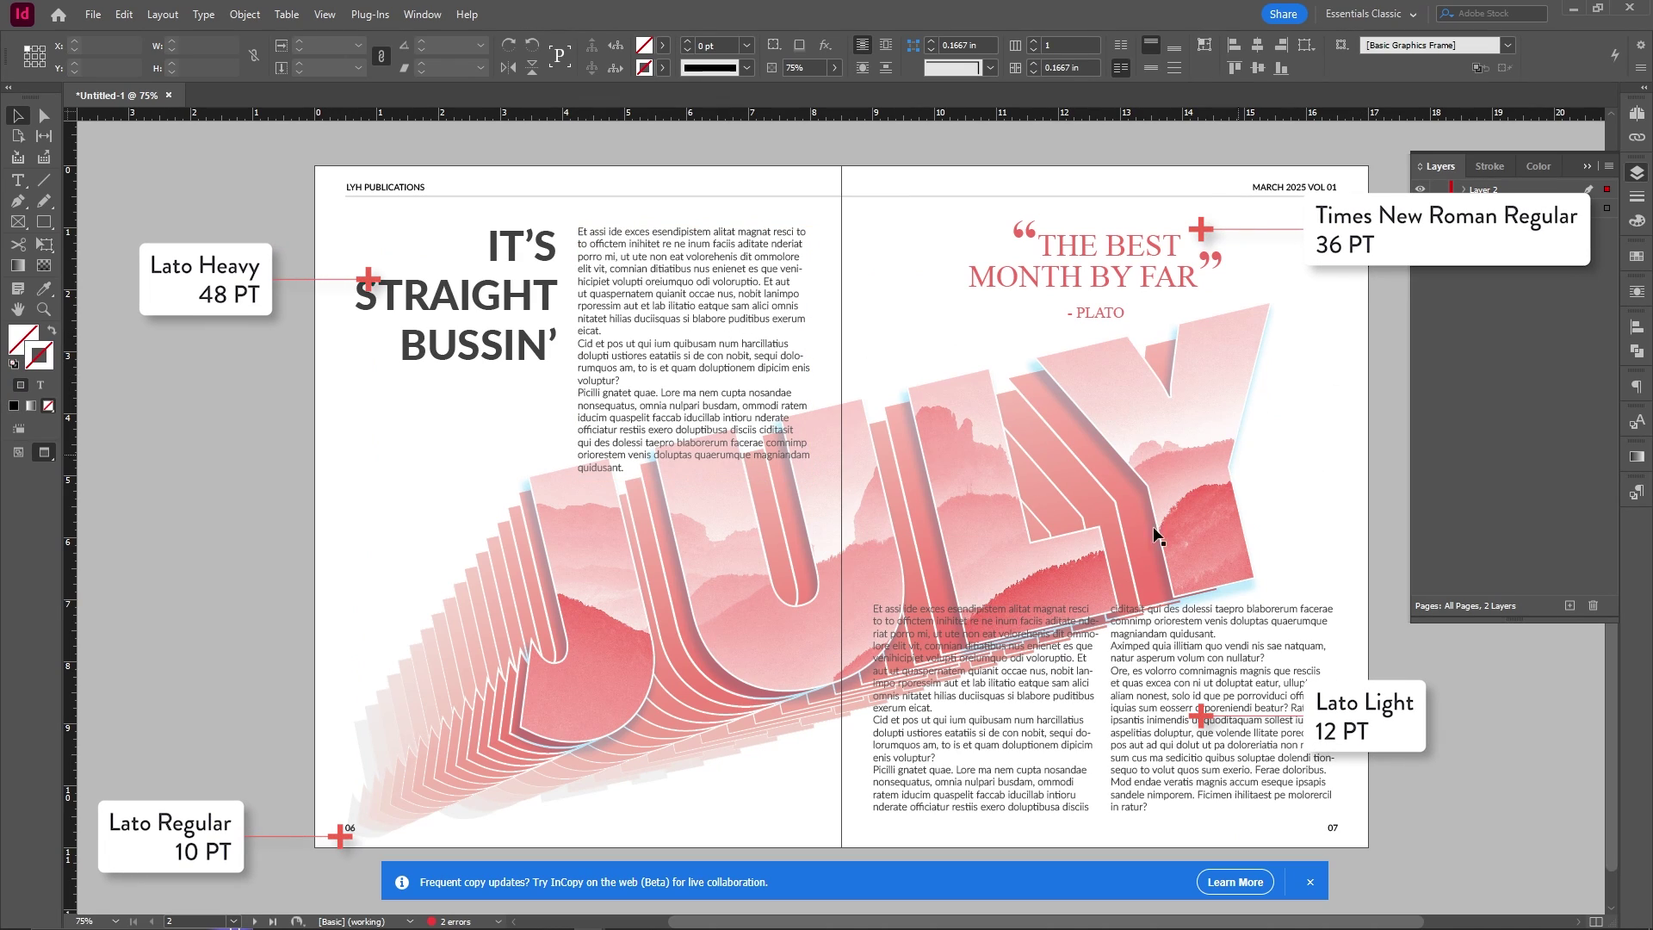
left_click(741, 593)
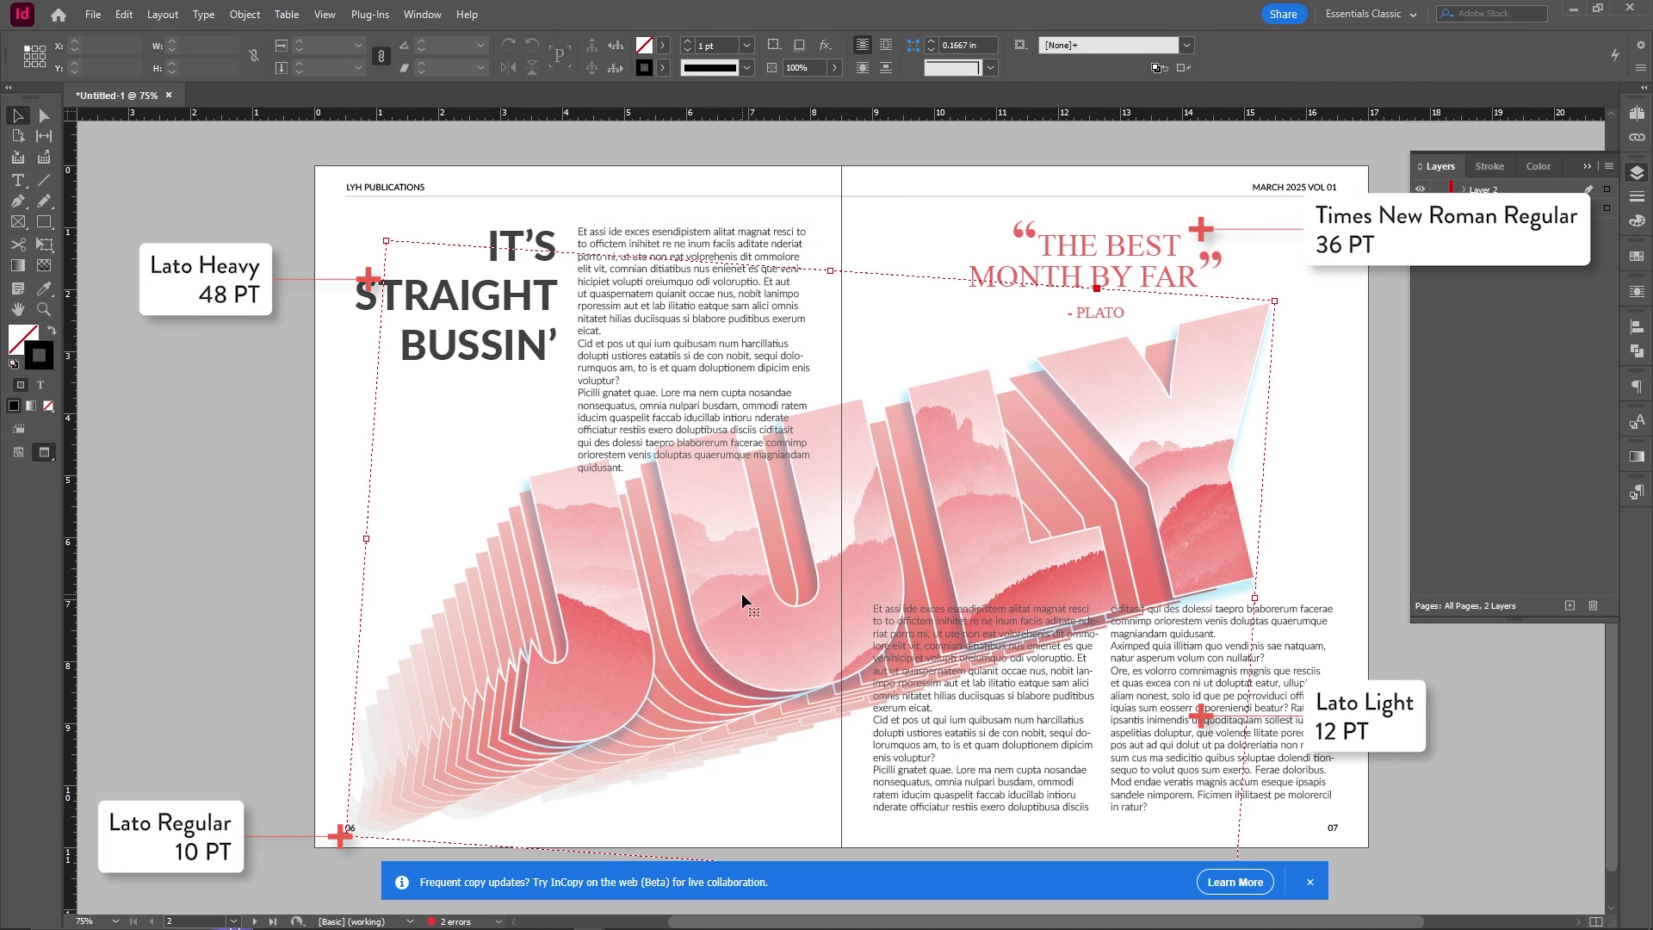
left_click(1569, 531)
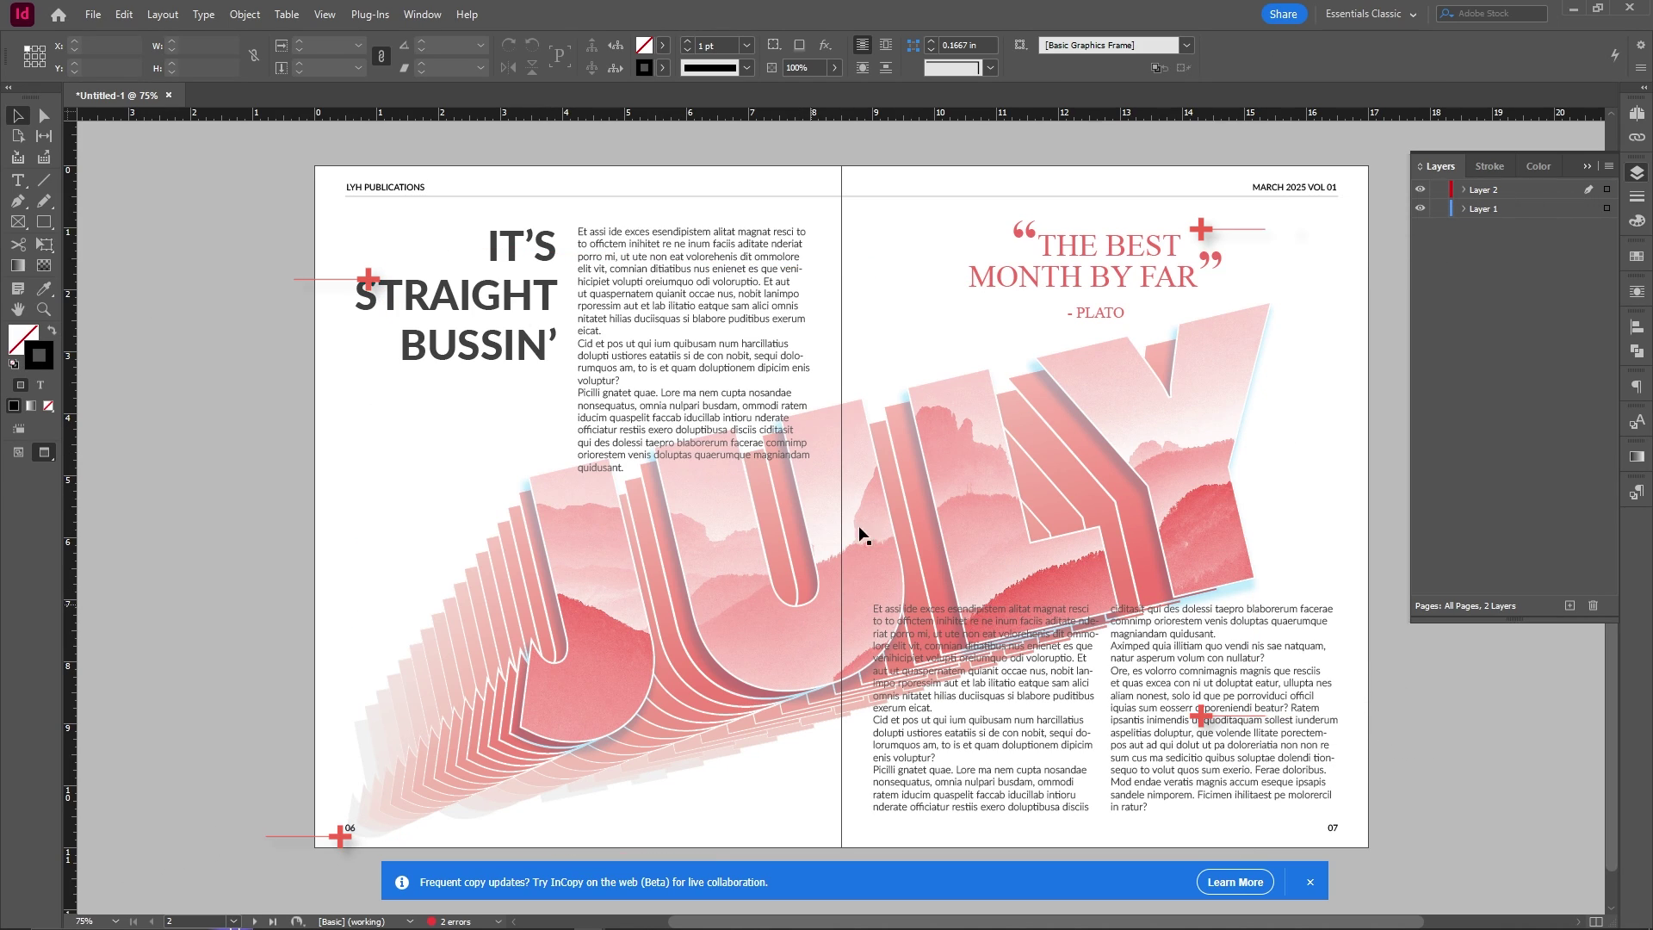
left_click(1067, 487)
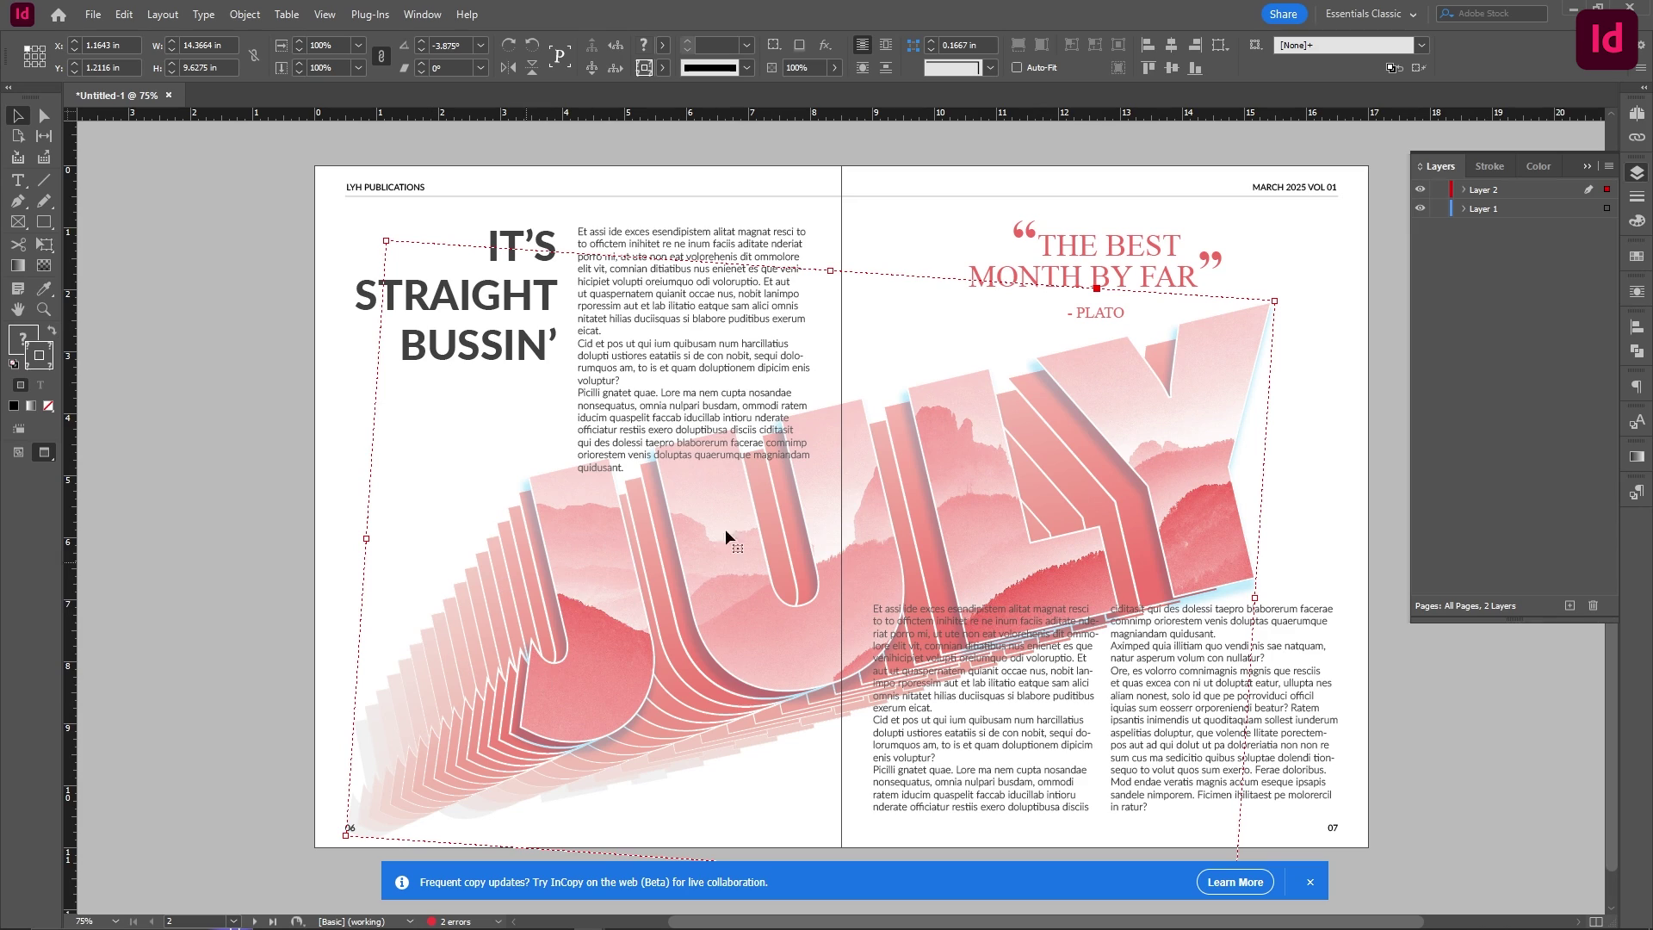
left_click(1529, 267)
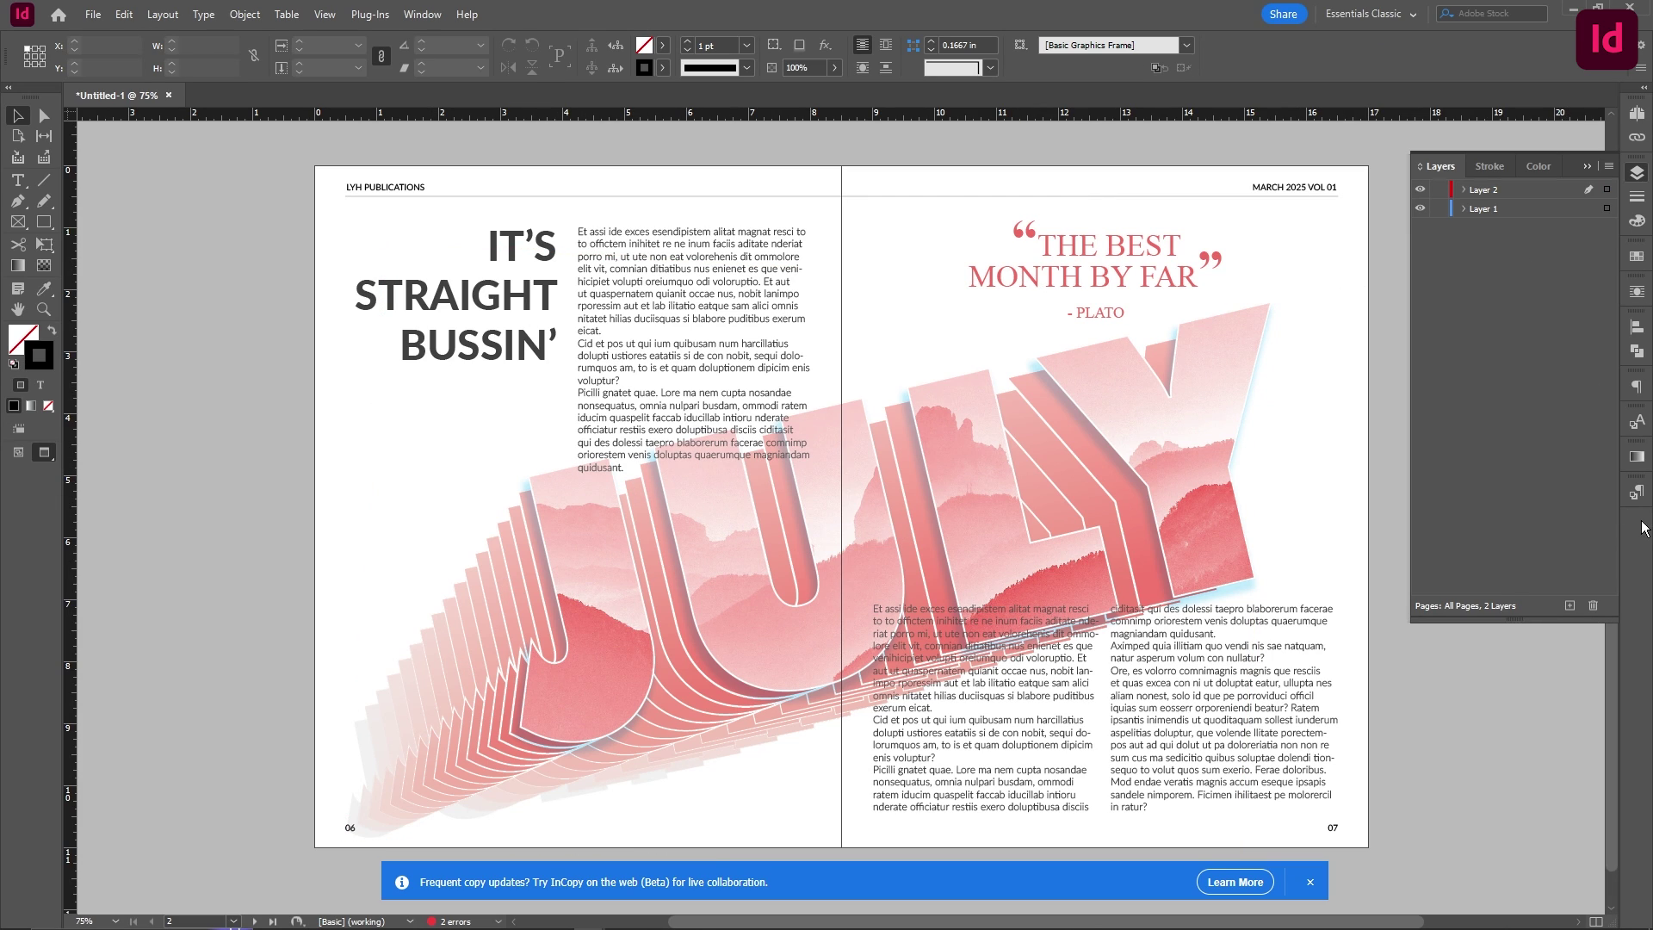
left_click(1570, 606)
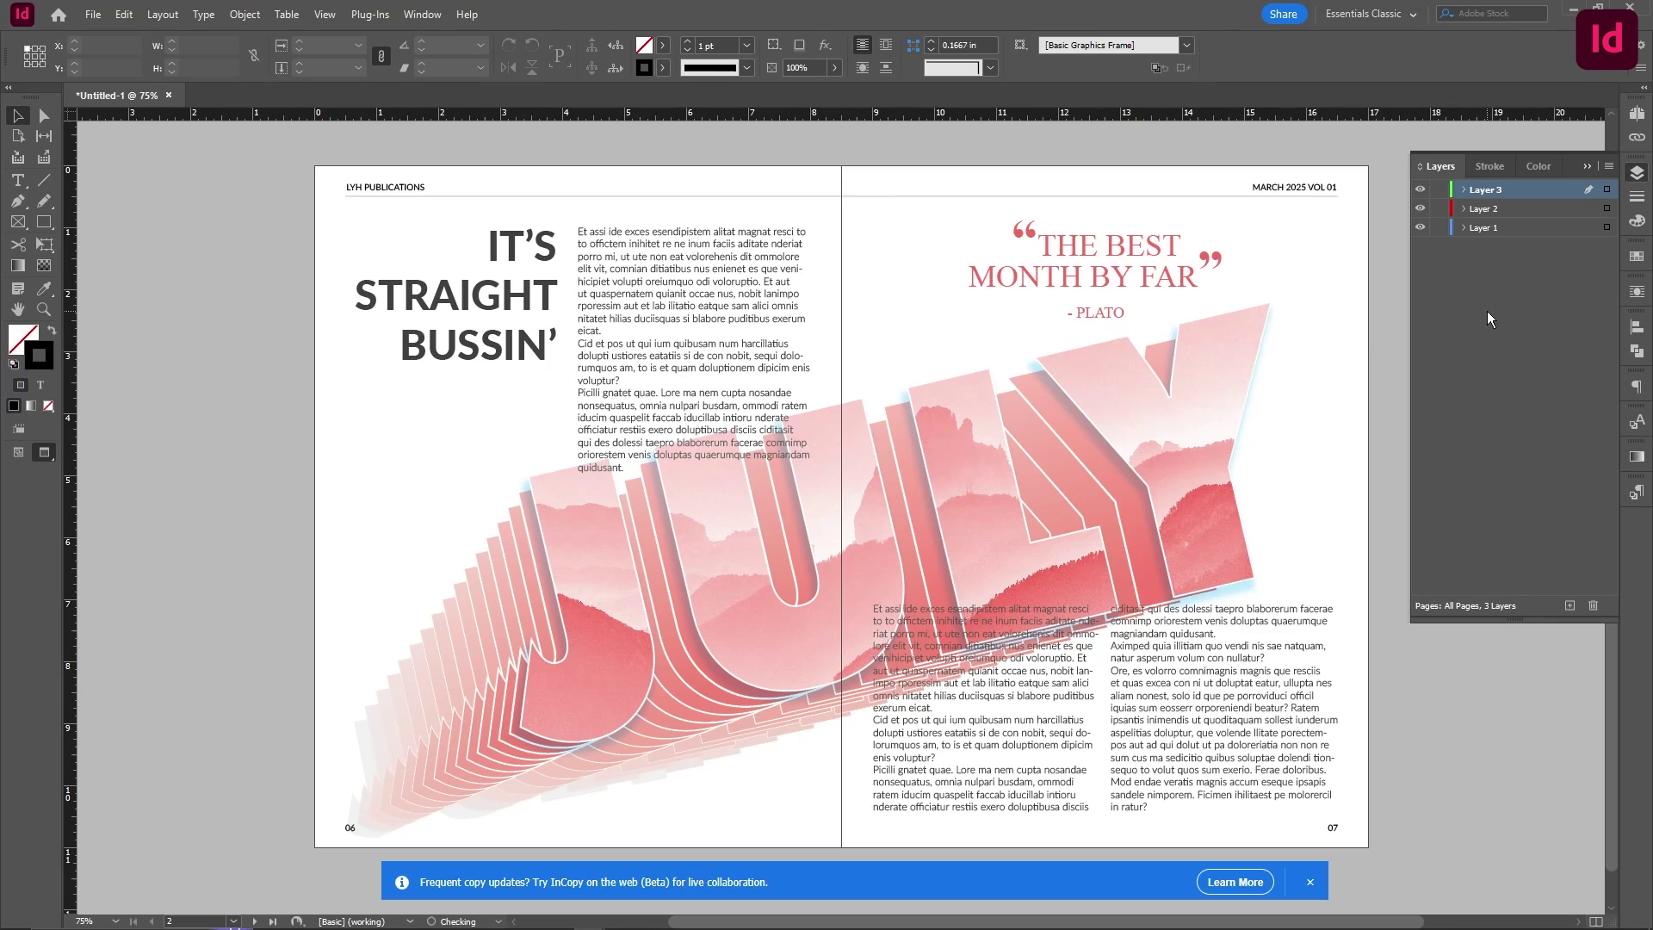
Step: Move all text frames (quote, body, headline, headers, page numbers) onto Layer 3 and lock it
left_click(1115, 274)
left_click(751, 355, "shift")
left_click(537, 339, "shift")
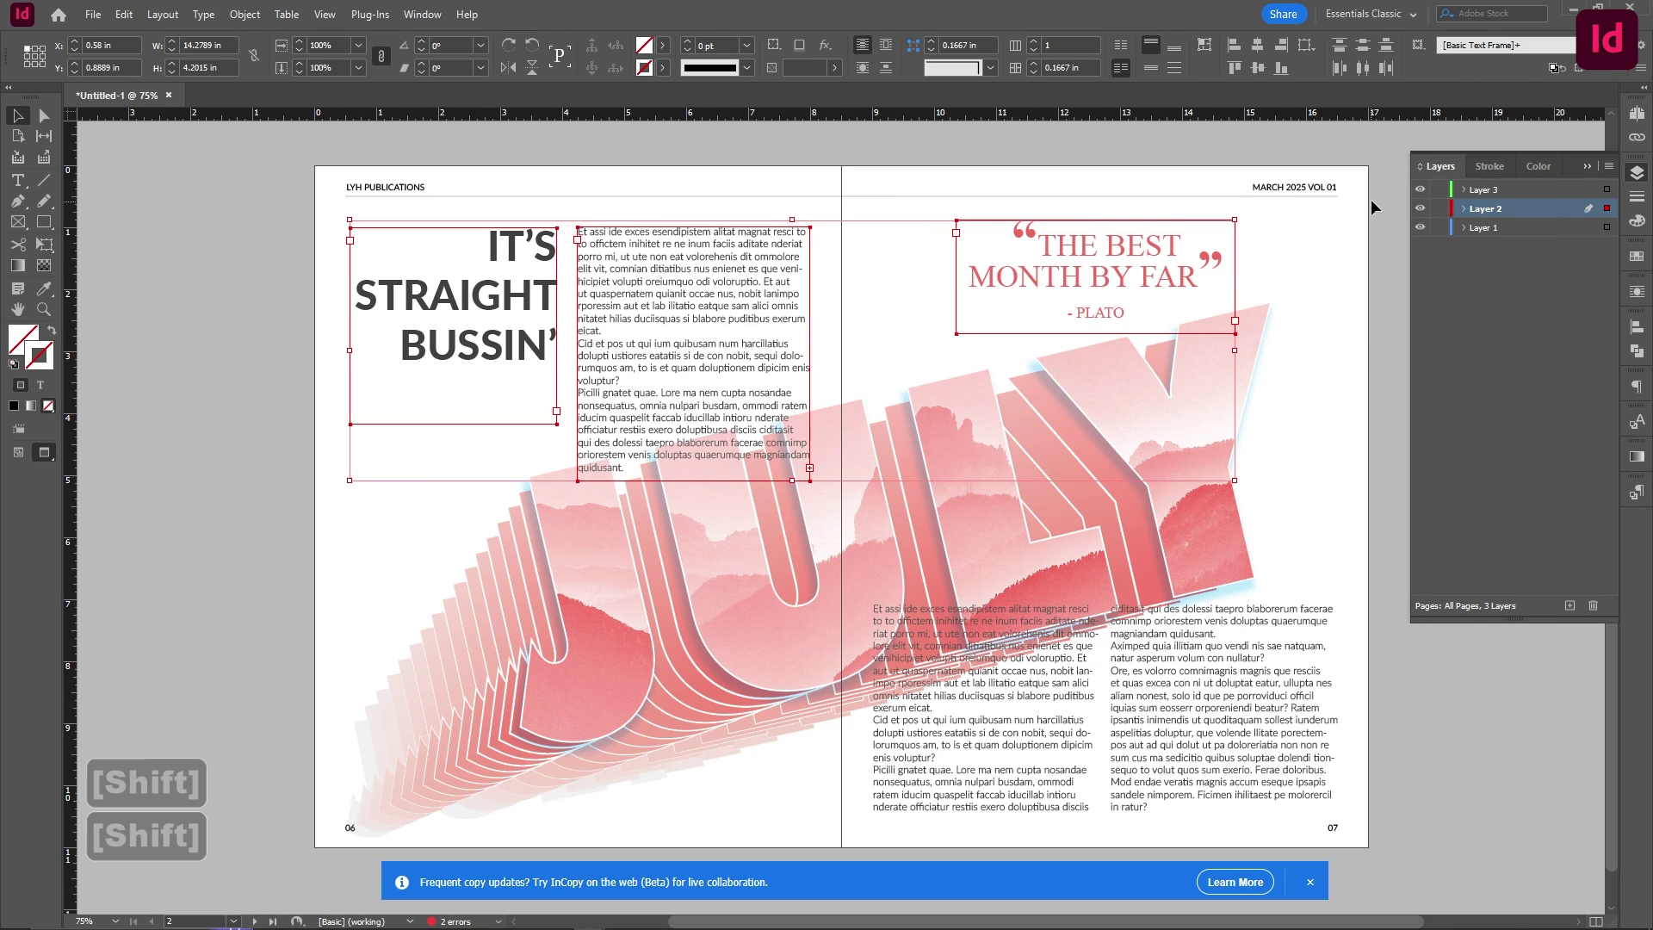
left_click(352, 187, "shift")
left_click(1335, 829, "shift")
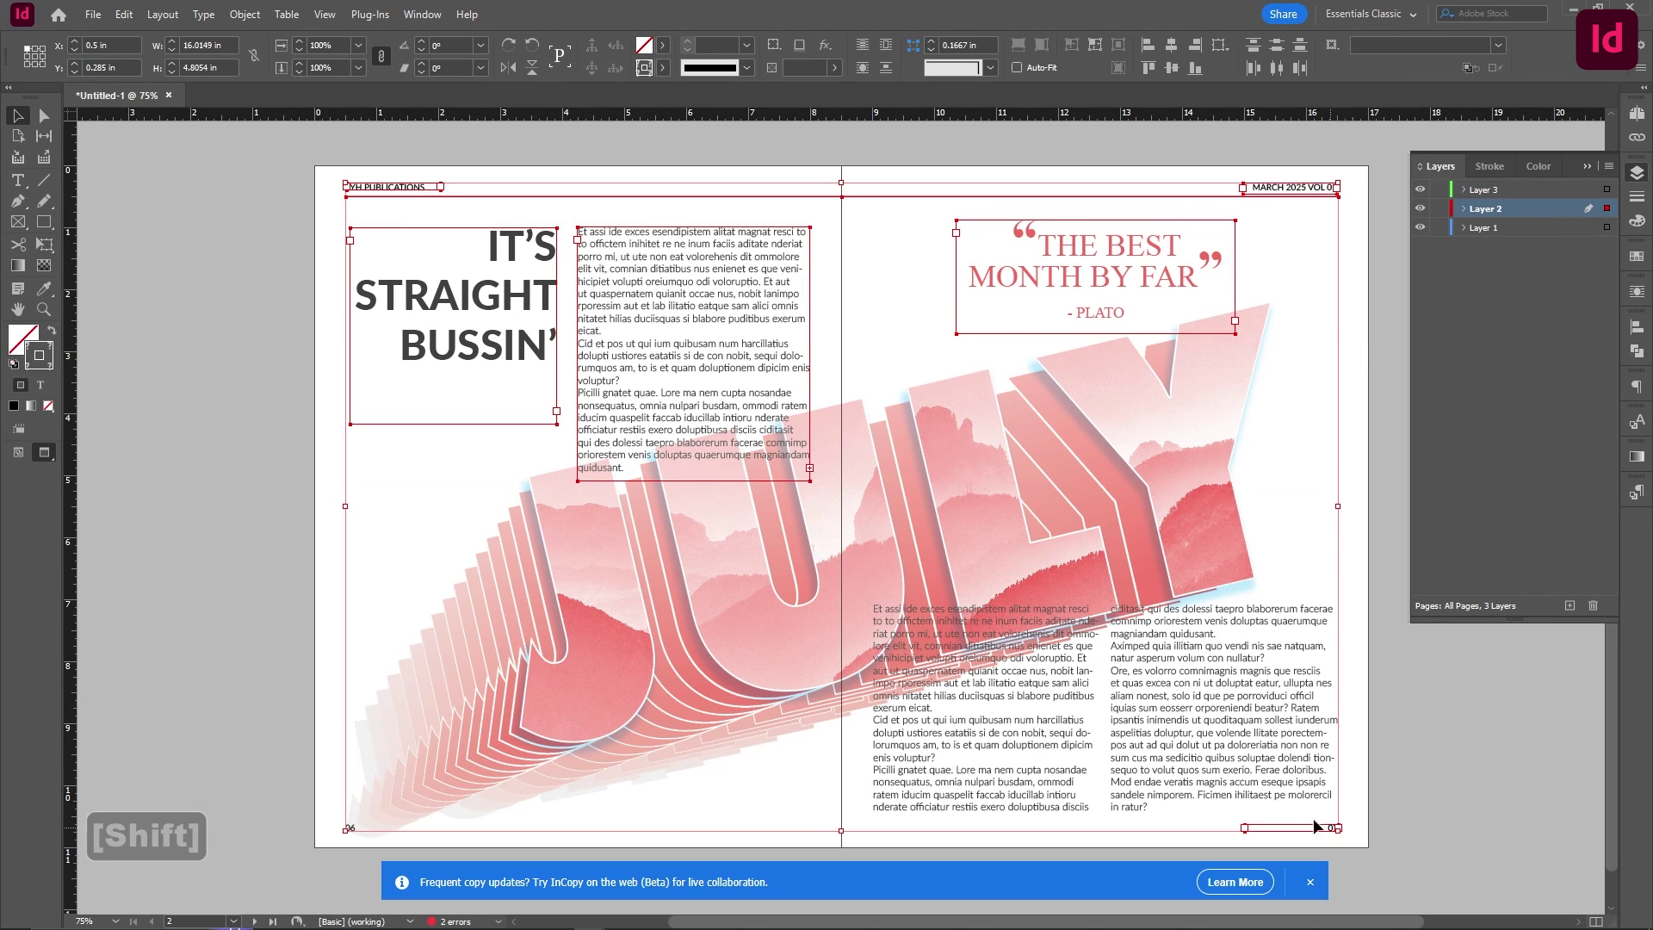
left_click(1221, 760, "shift")
left_click(352, 826, "shift")
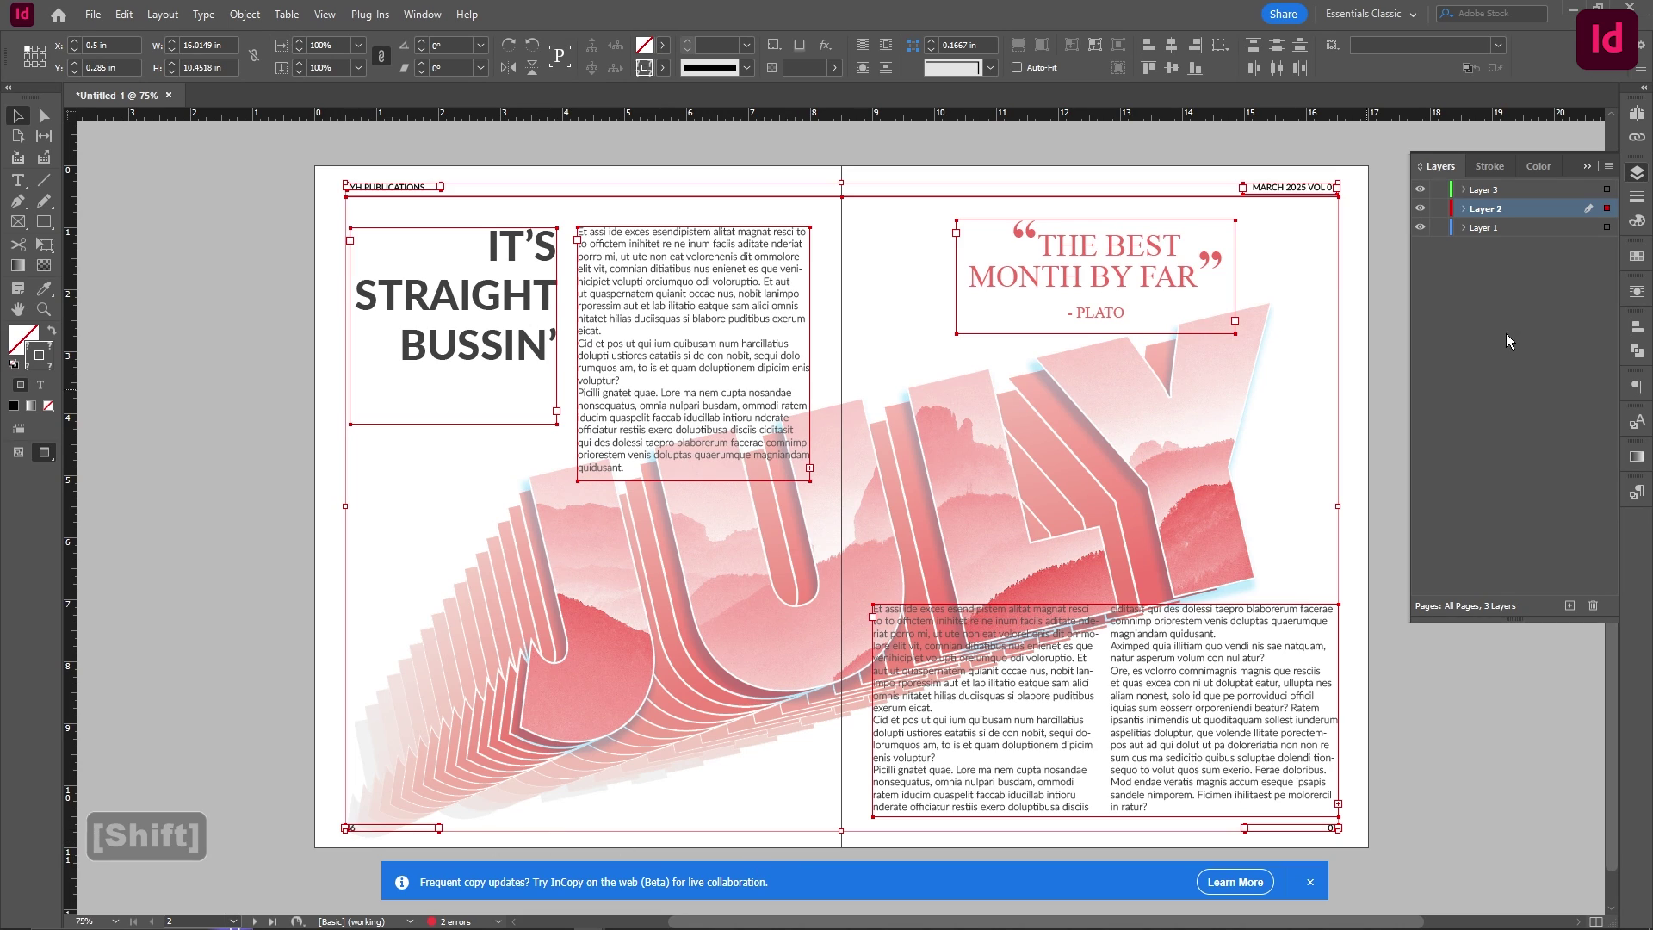
left_click_drag(1607, 209, 1607, 189)
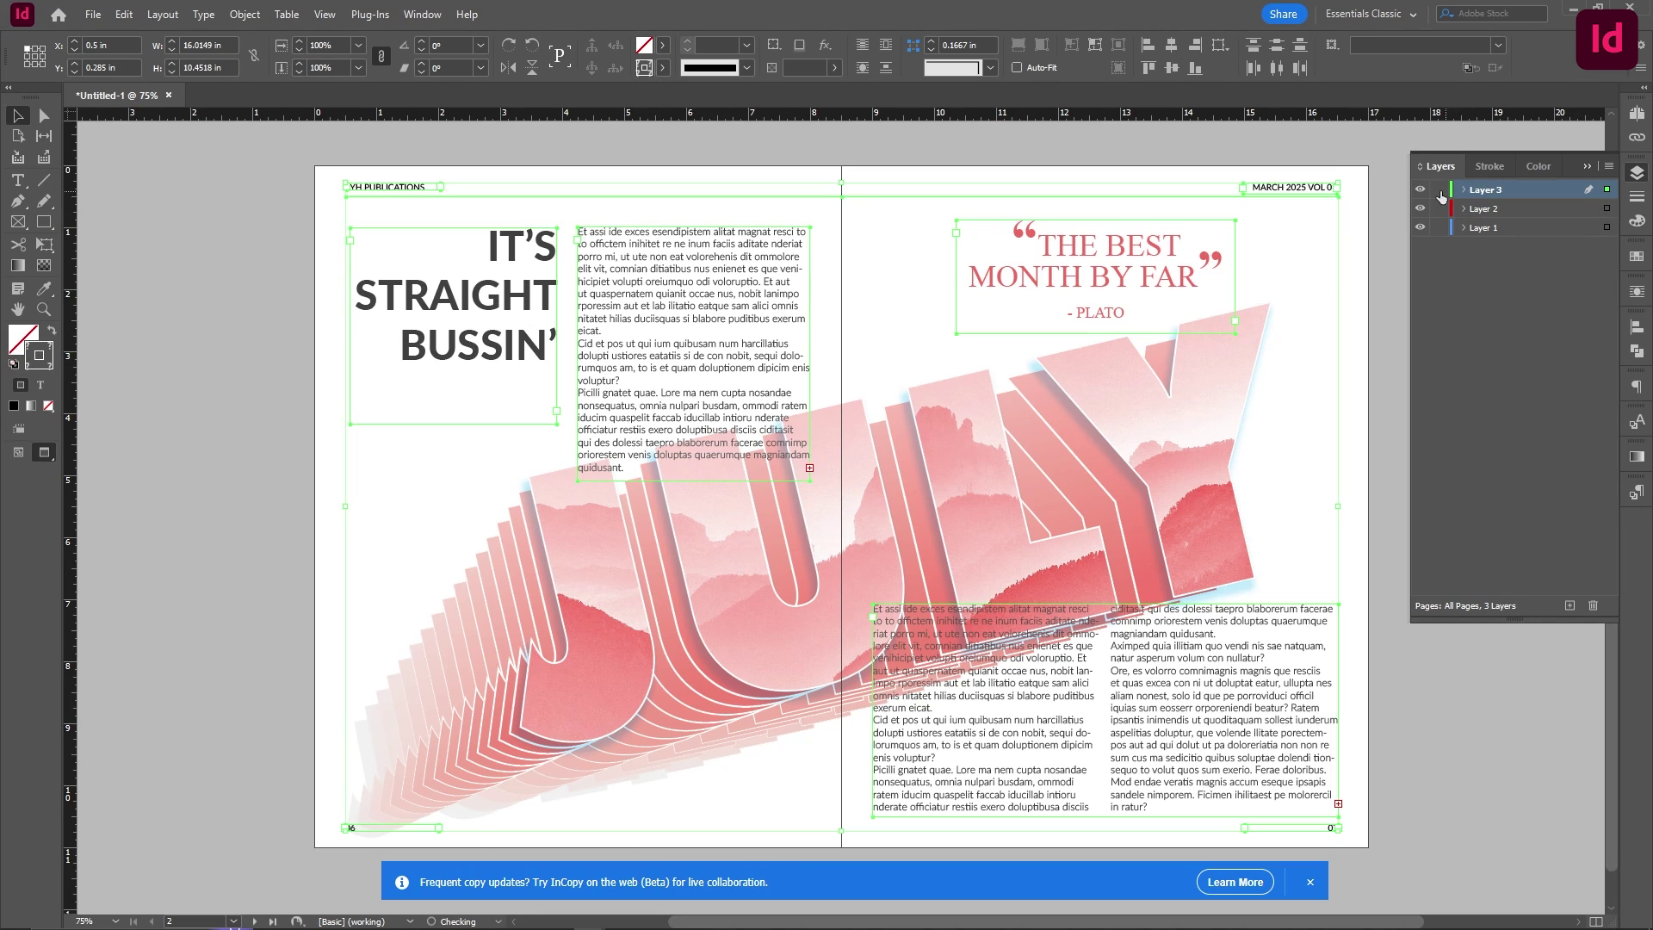
left_click(1434, 190)
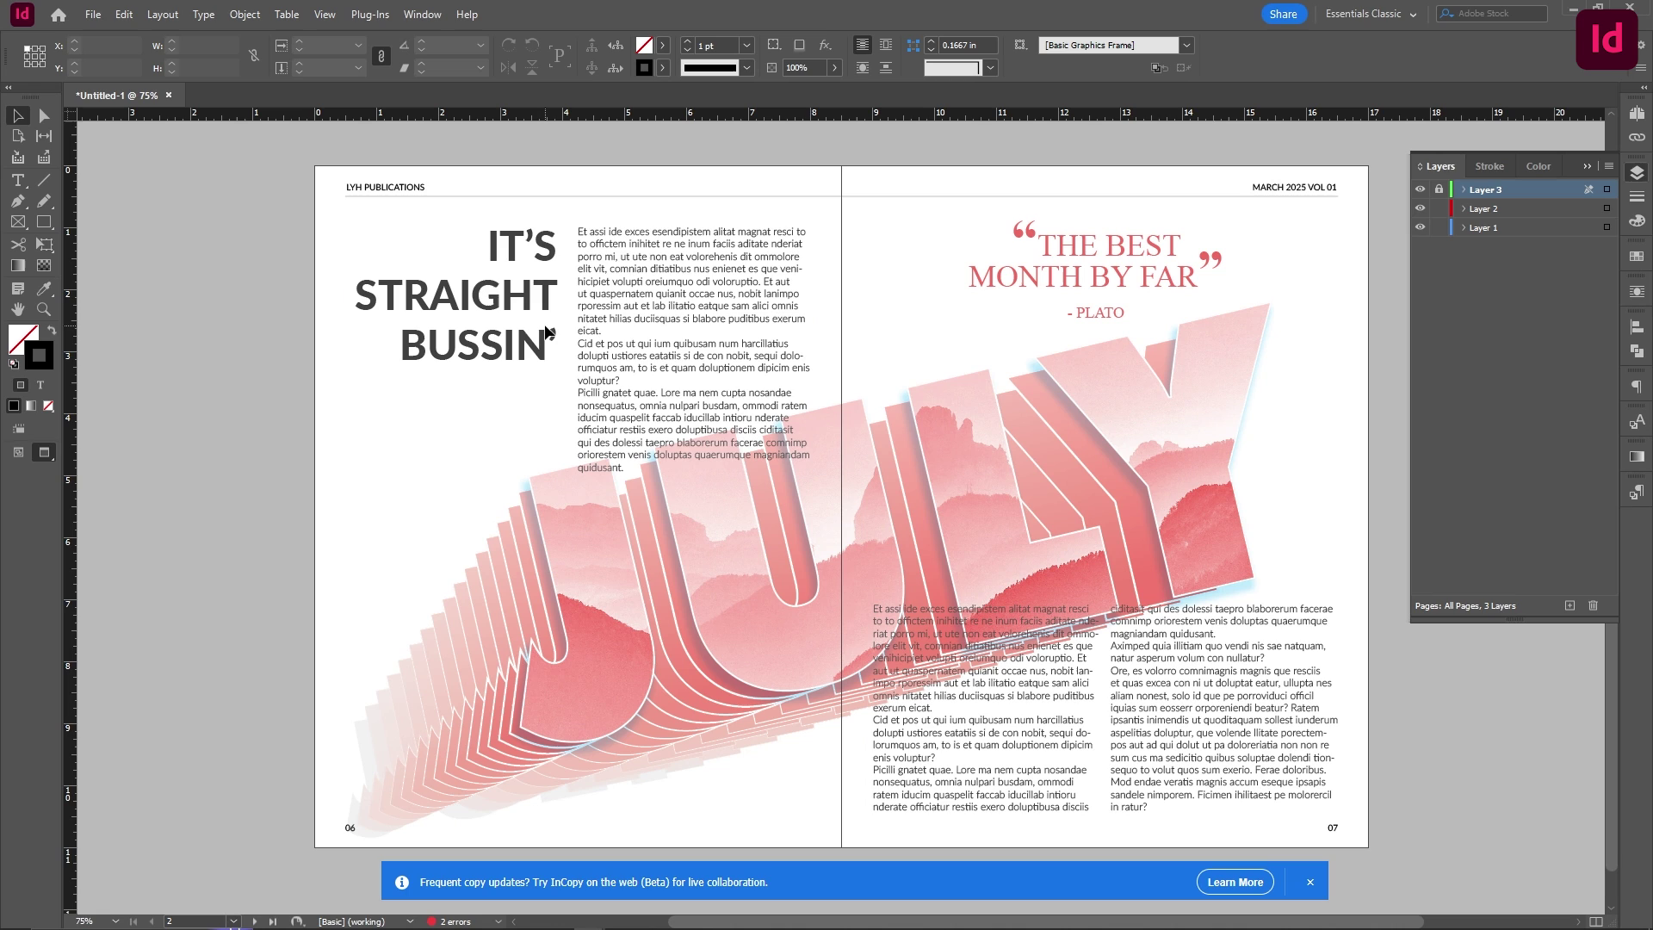
Step: Ungroup the JULY artwork, move the blend steps onto Layer 1, and lock Layer 1
left_click(1037, 506)
right_click(1012, 483)
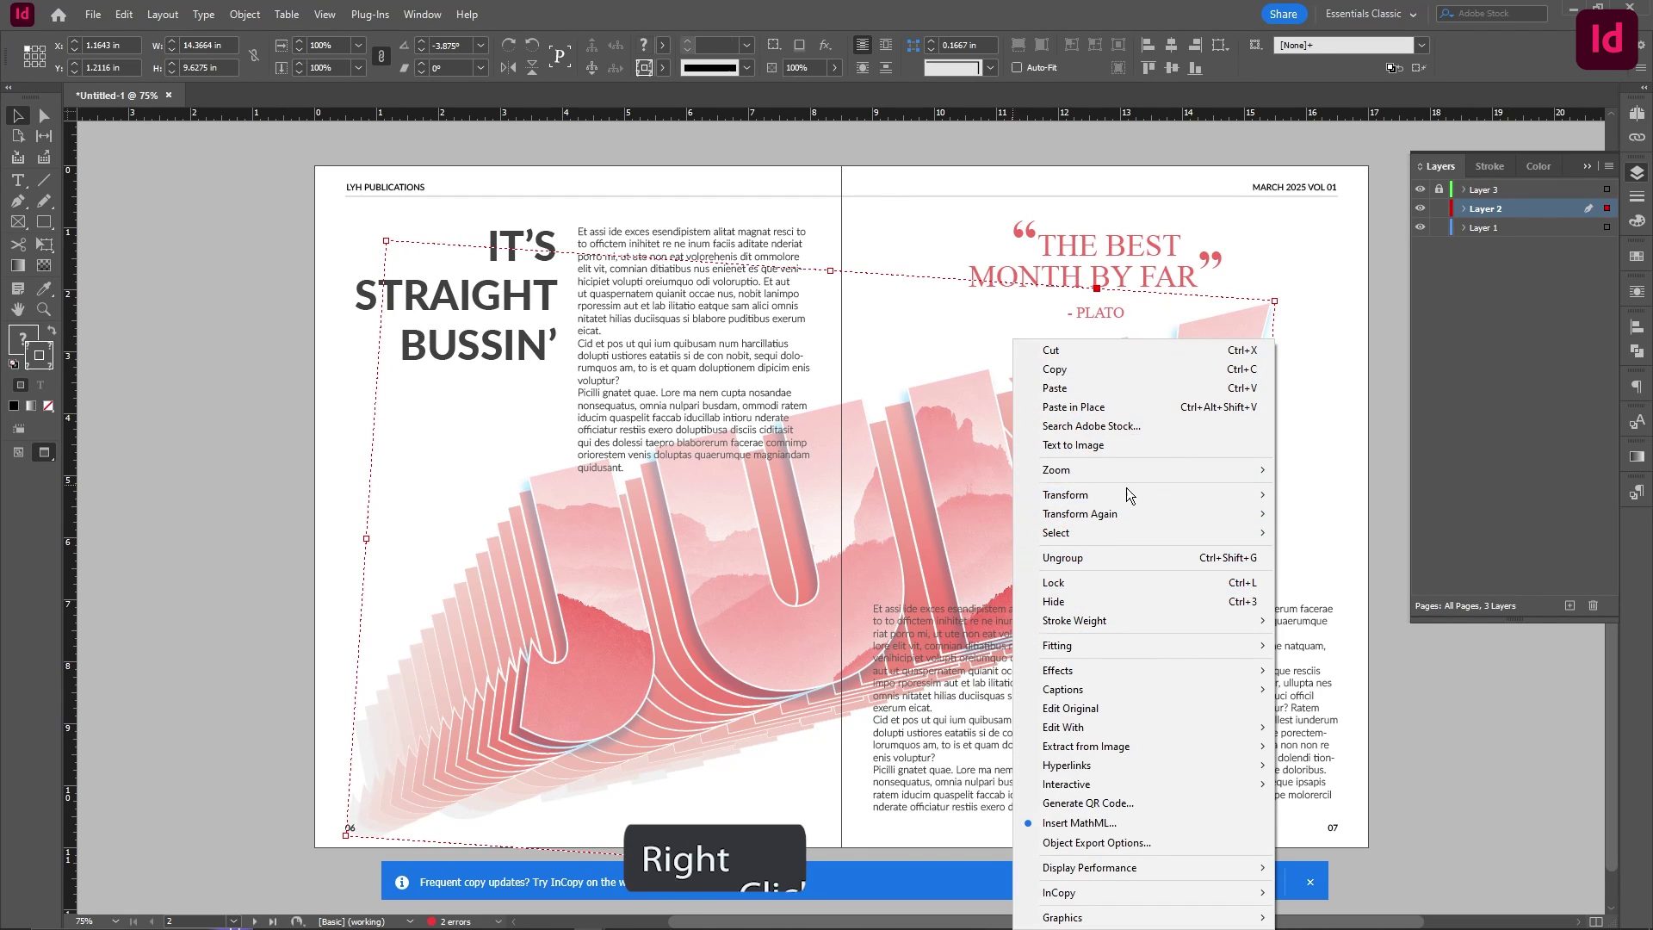
left_click(1140, 561)
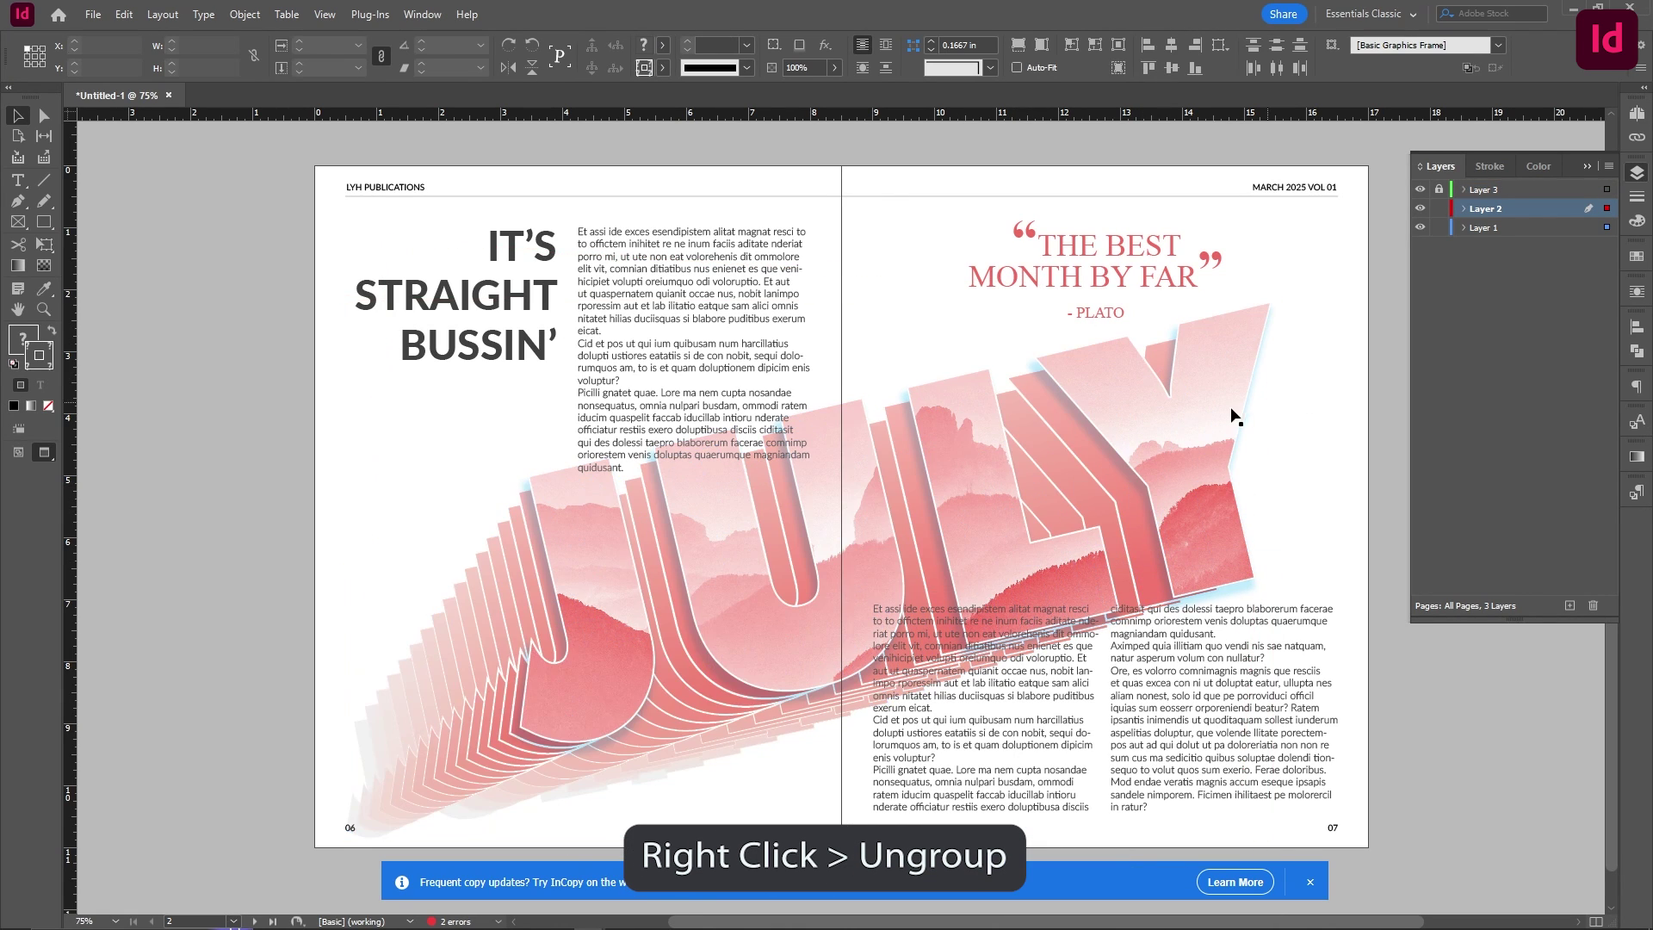
left_click(1153, 466)
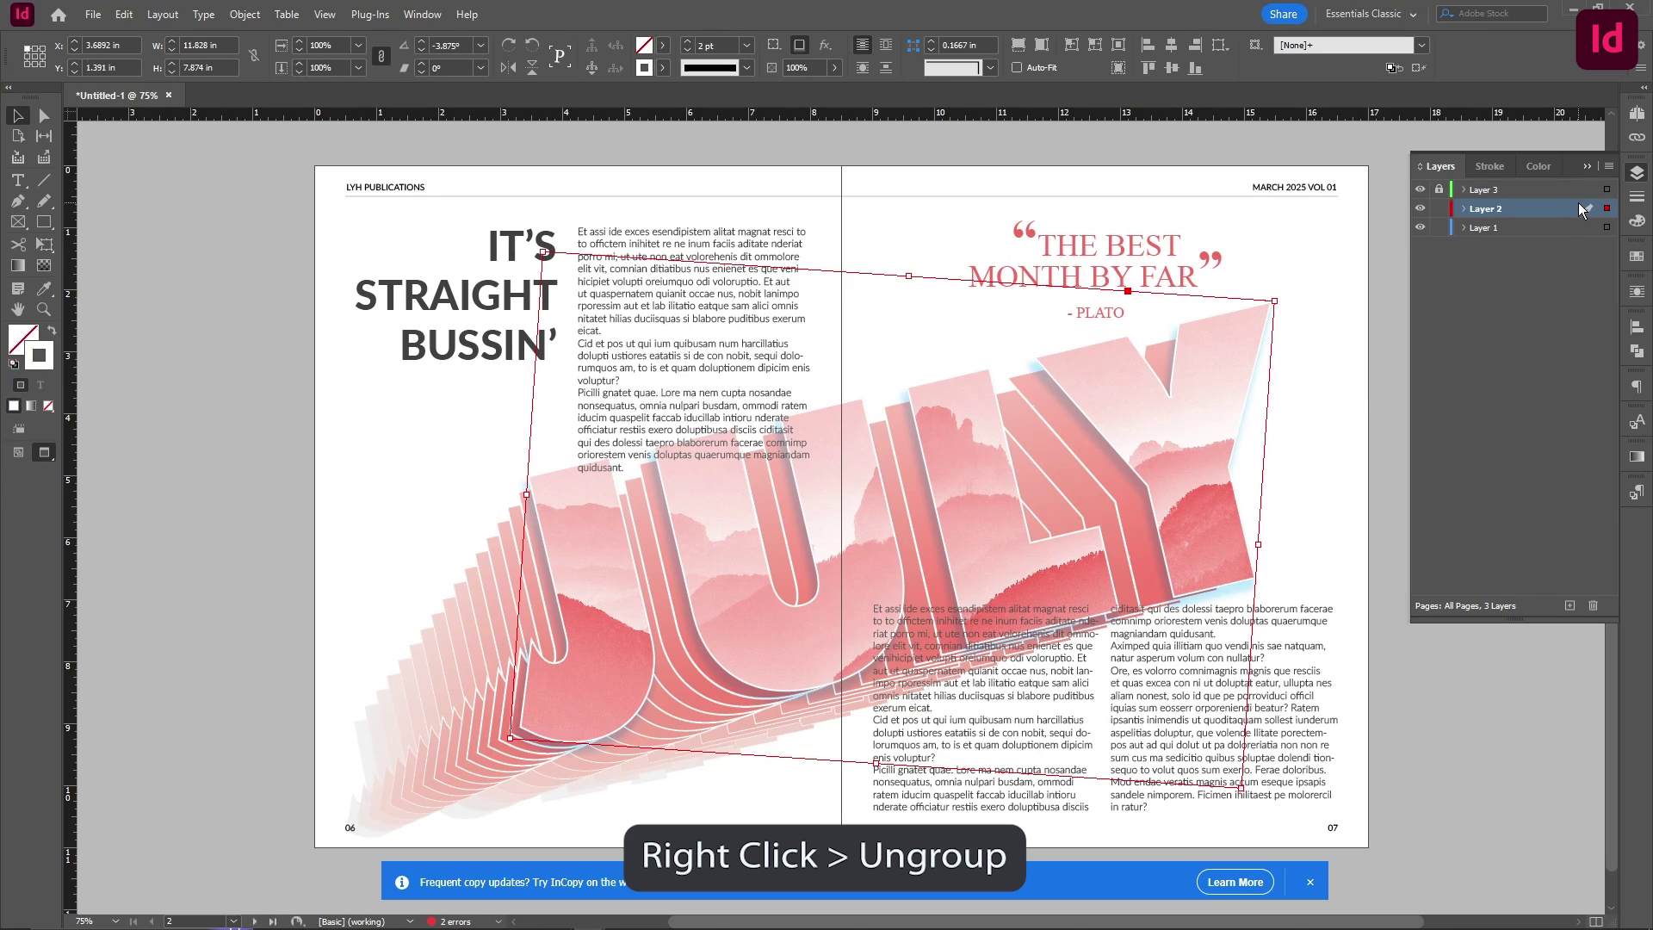
left_click(196, 234)
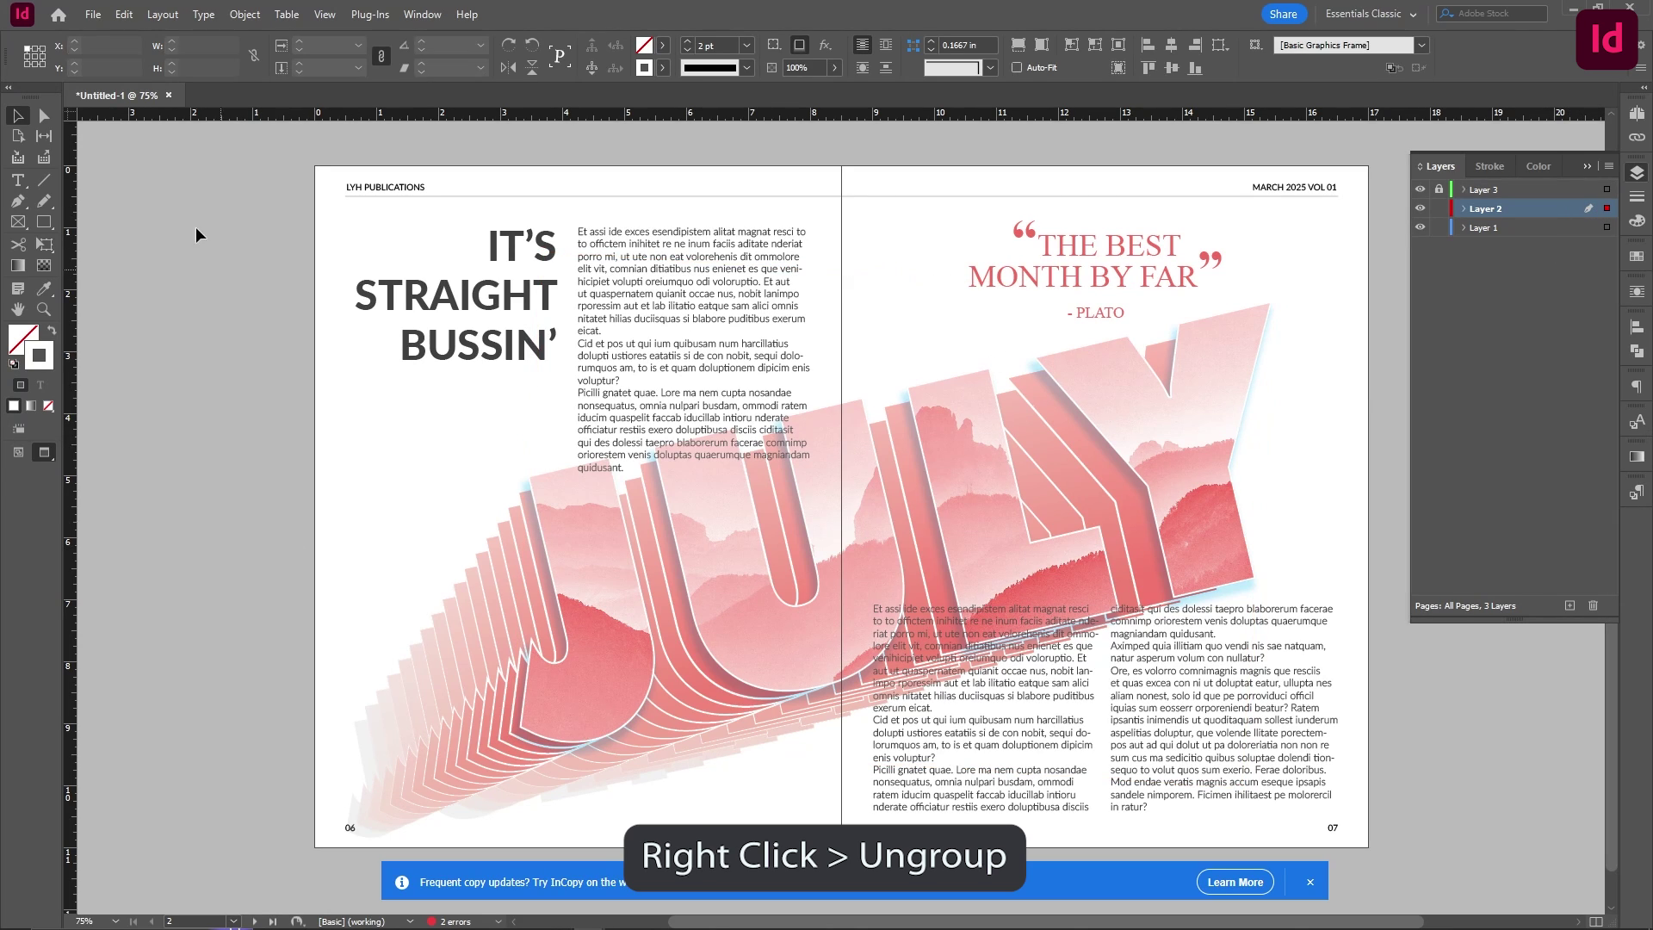
mouse_move(196, 234)
left_mouse_down()
mouse_move(1412, 861)
mouse_move(1367, 860)
left_mouse_up()
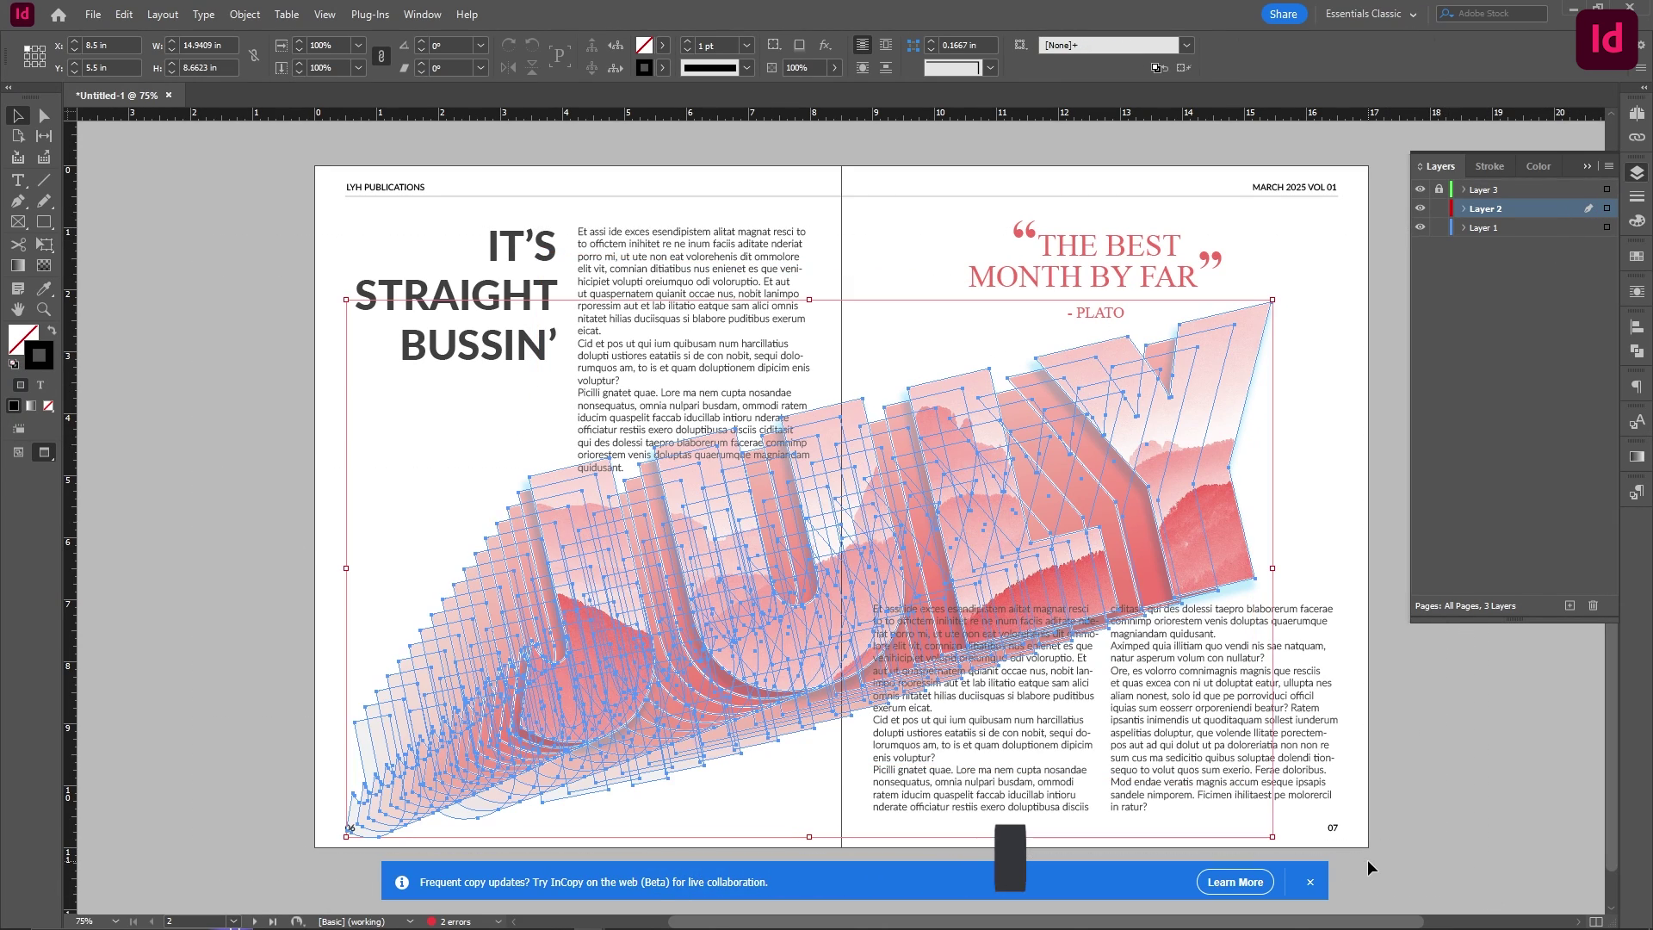
left_click(1252, 316, "shift")
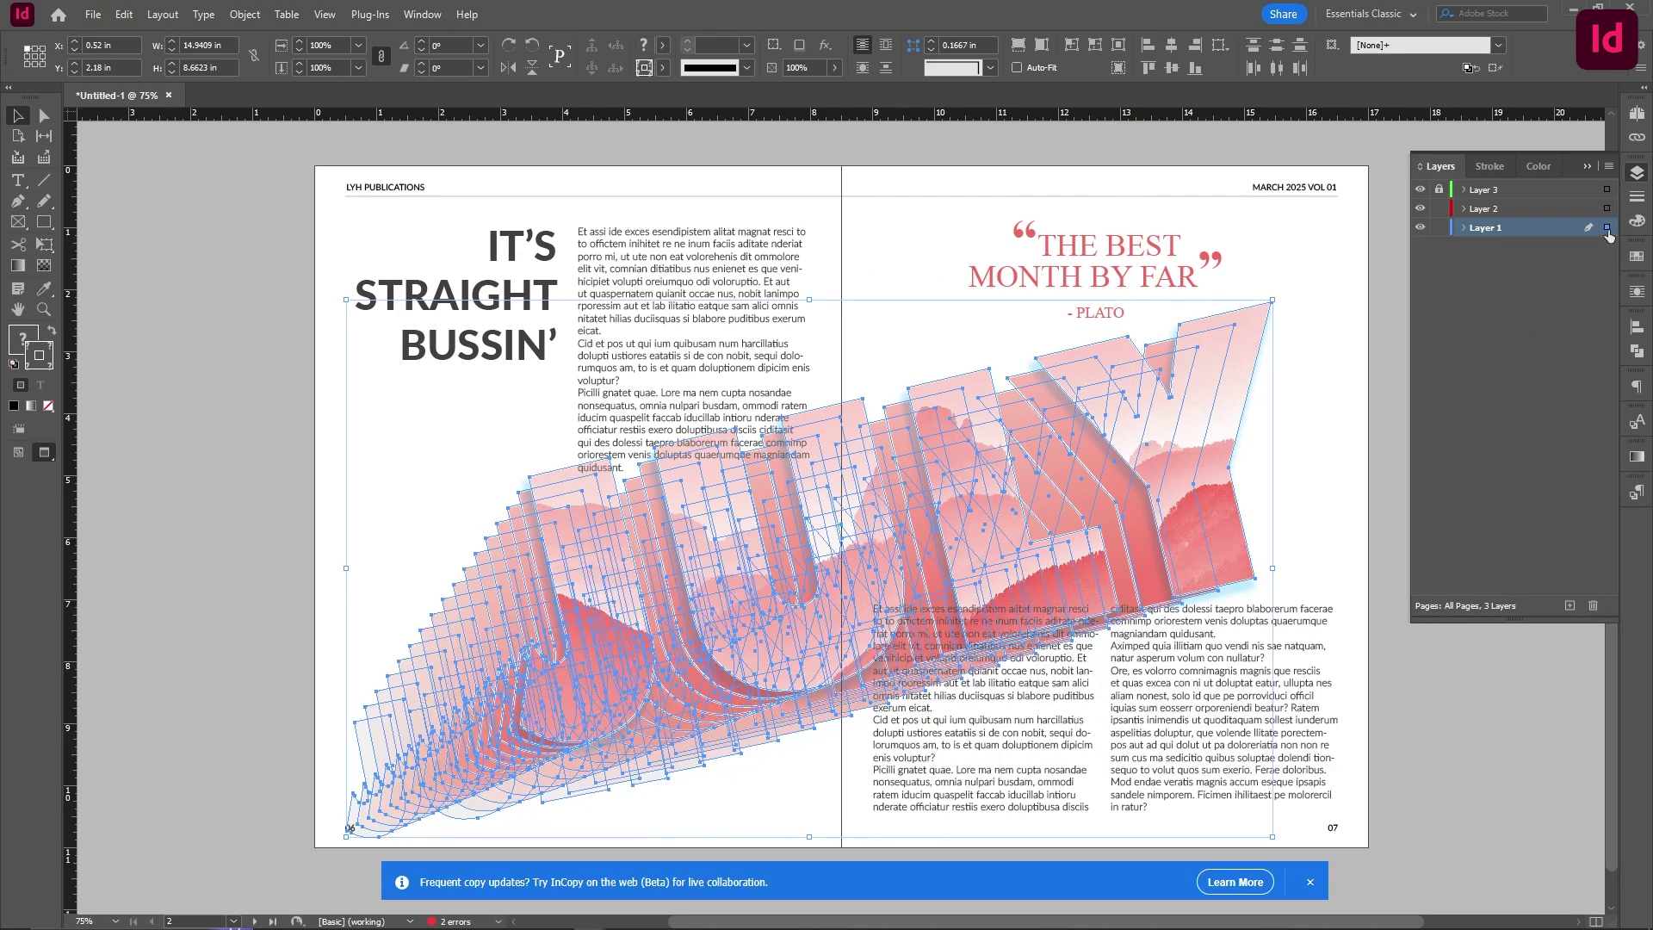
left_click(1437, 230)
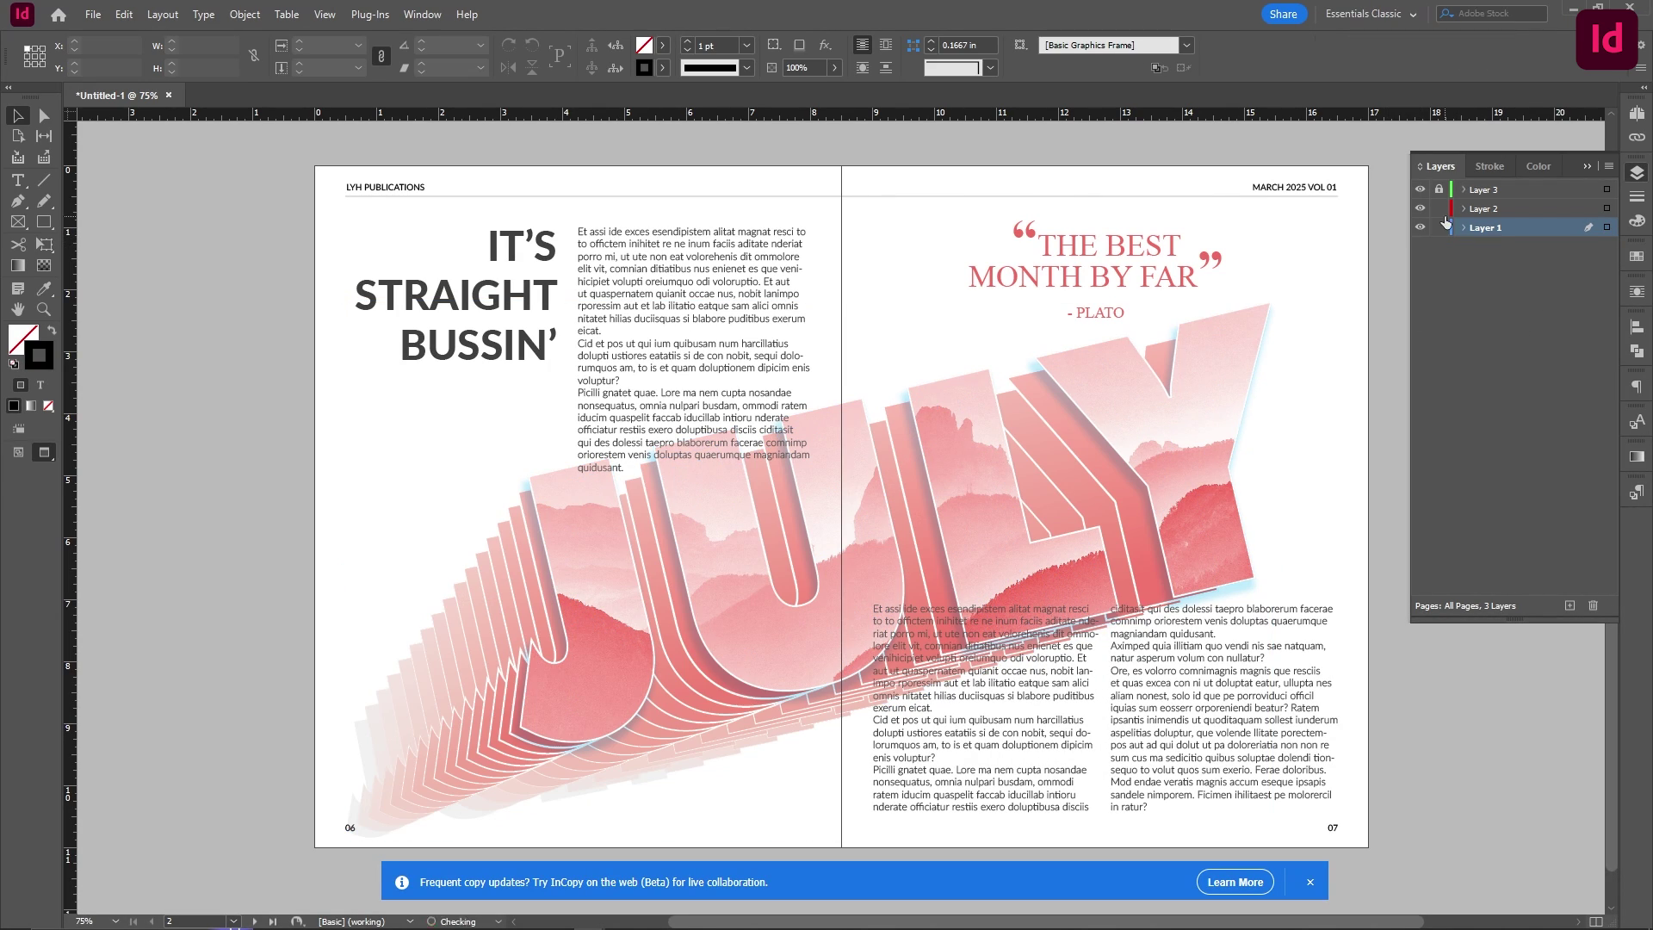
left_click(1437, 228)
Step: Test that the photo-filled JULY frame moves independently, then undo the test move
left_click(1173, 440)
left_click_drag(1180, 435, 1274, 293)
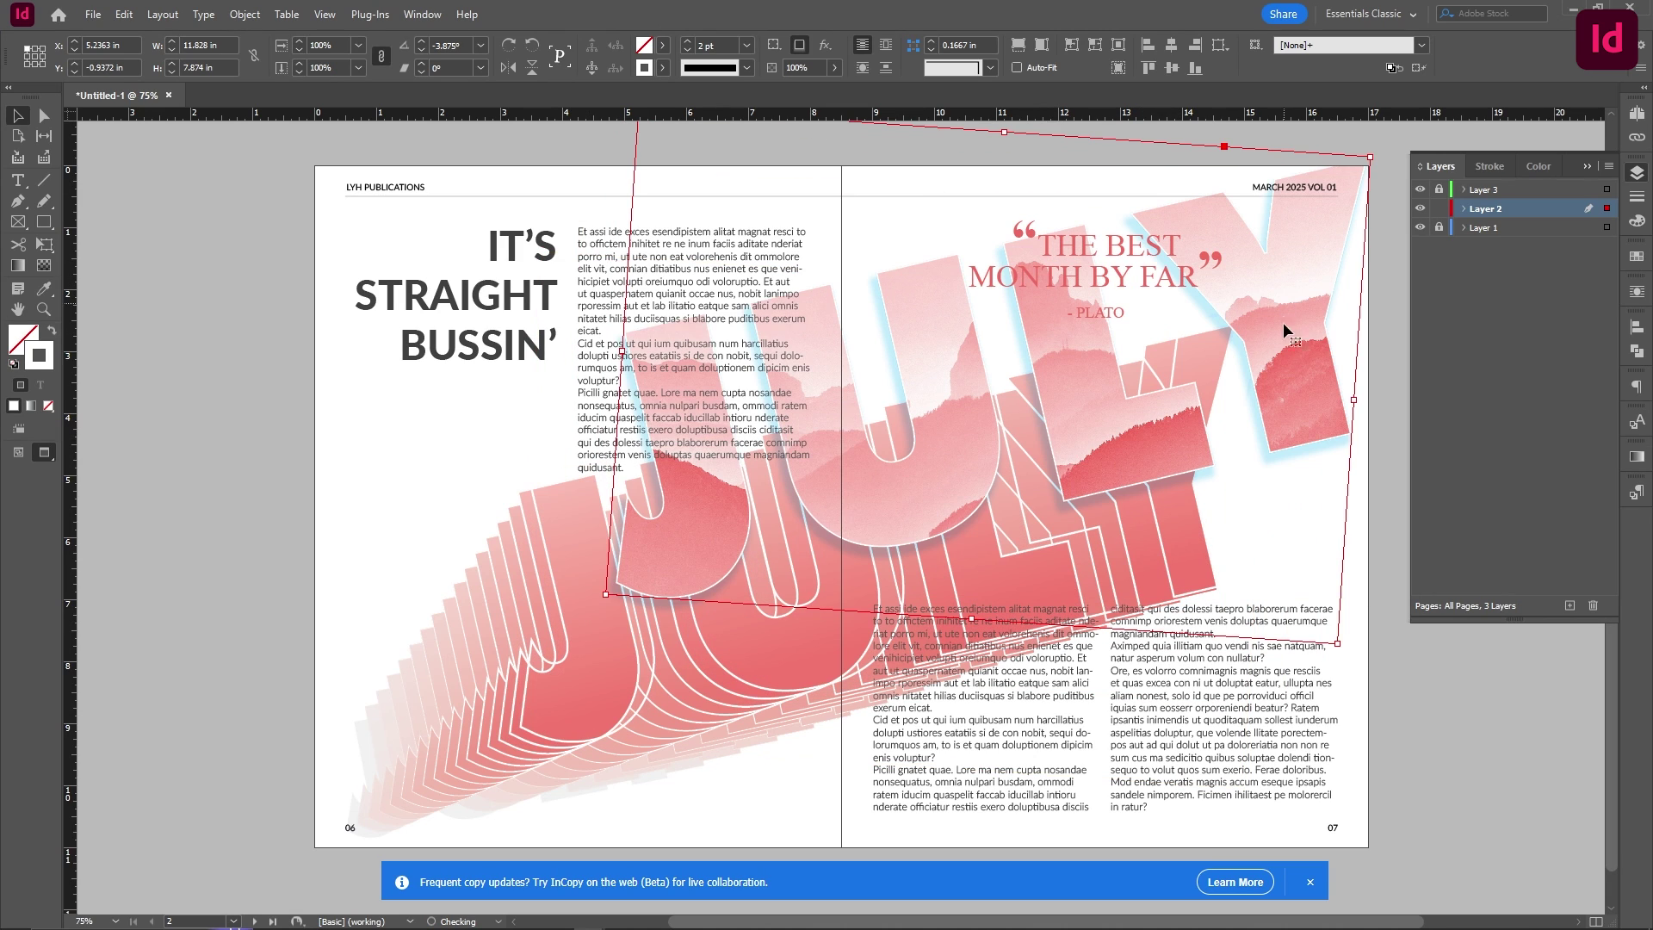
key("ctrl+z")
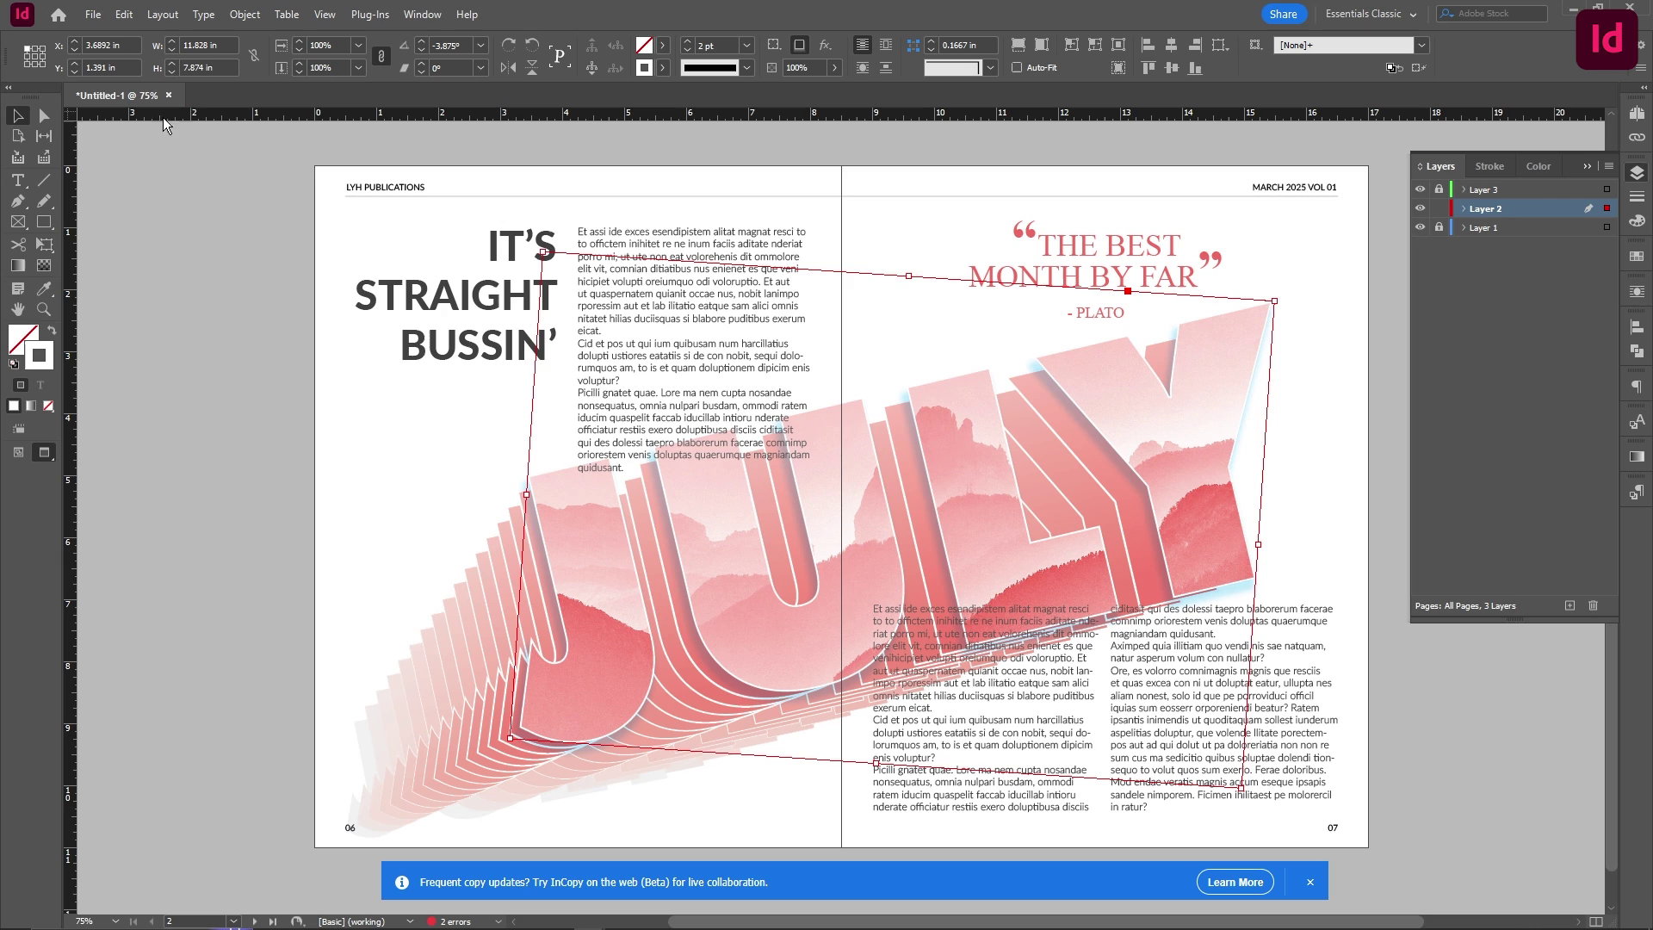
left_click(422, 15)
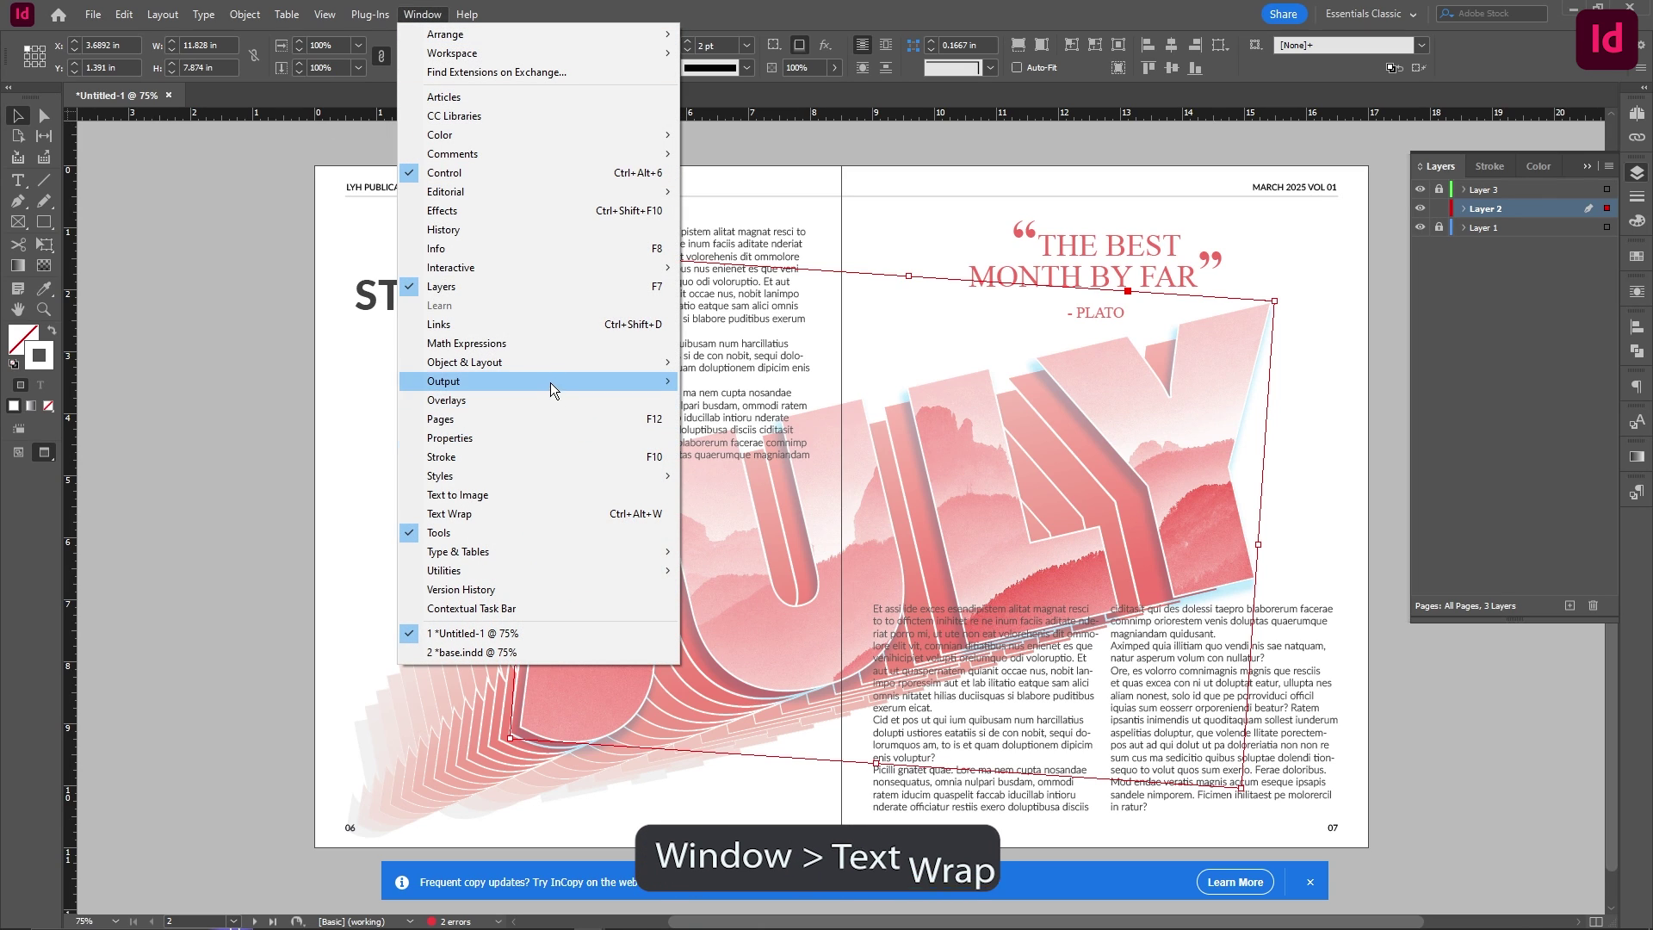
Step: Set the JULY frame's text wrap to Jump Object with a 0.375 in top offset
left_click(546, 515)
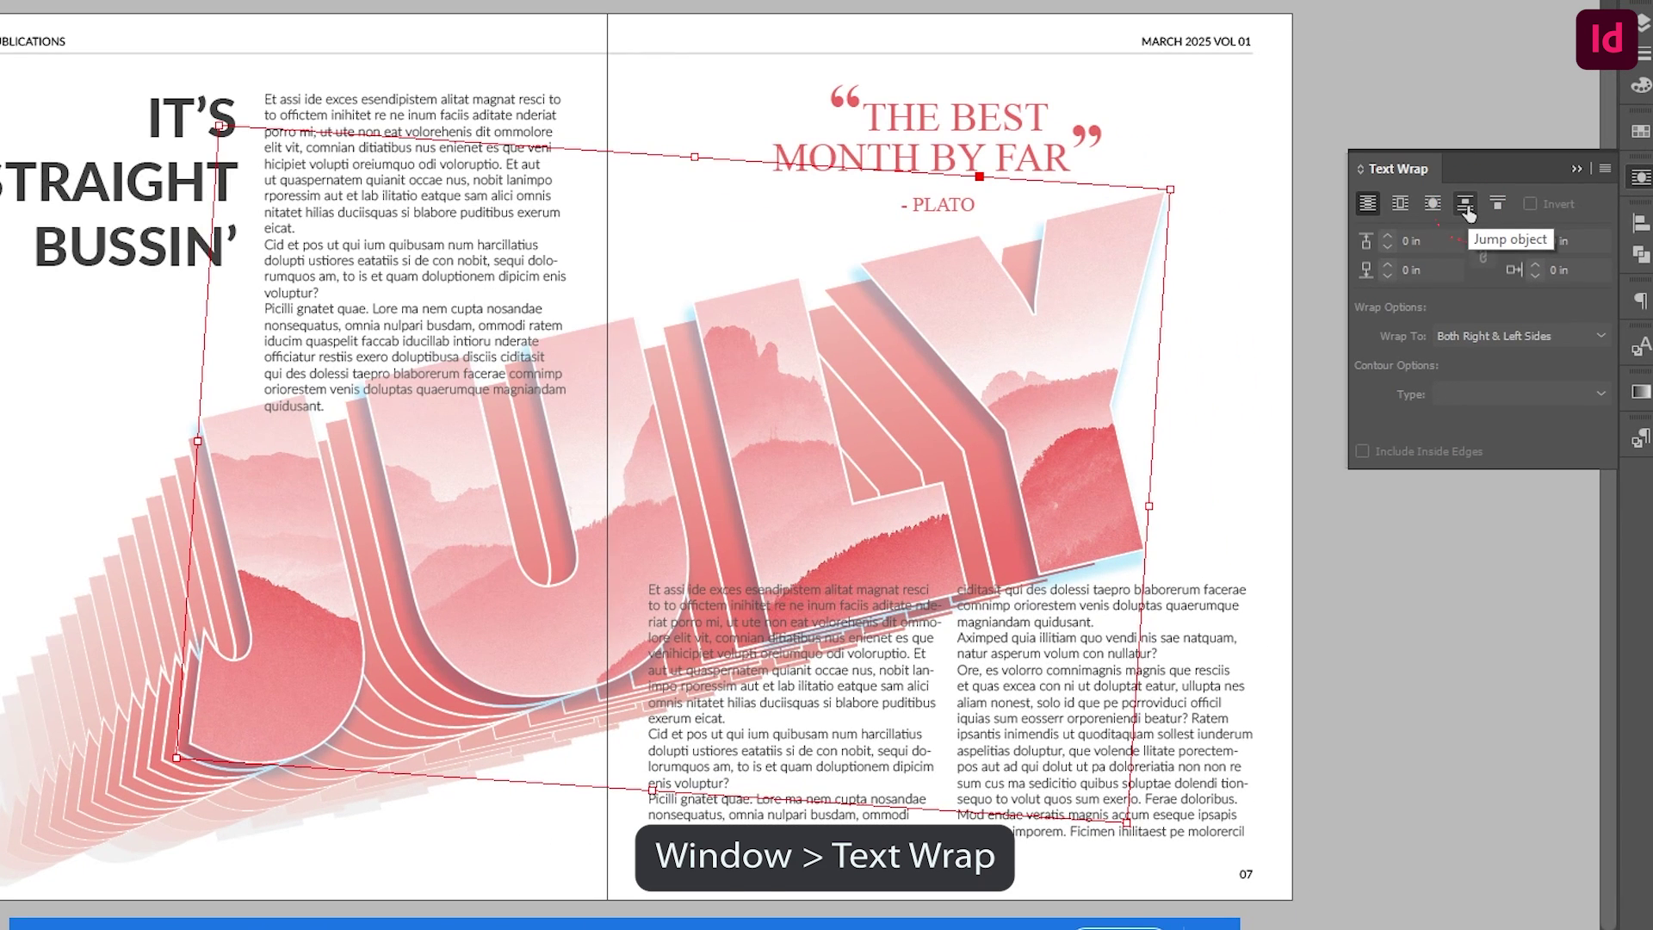
left_click(1501, 313)
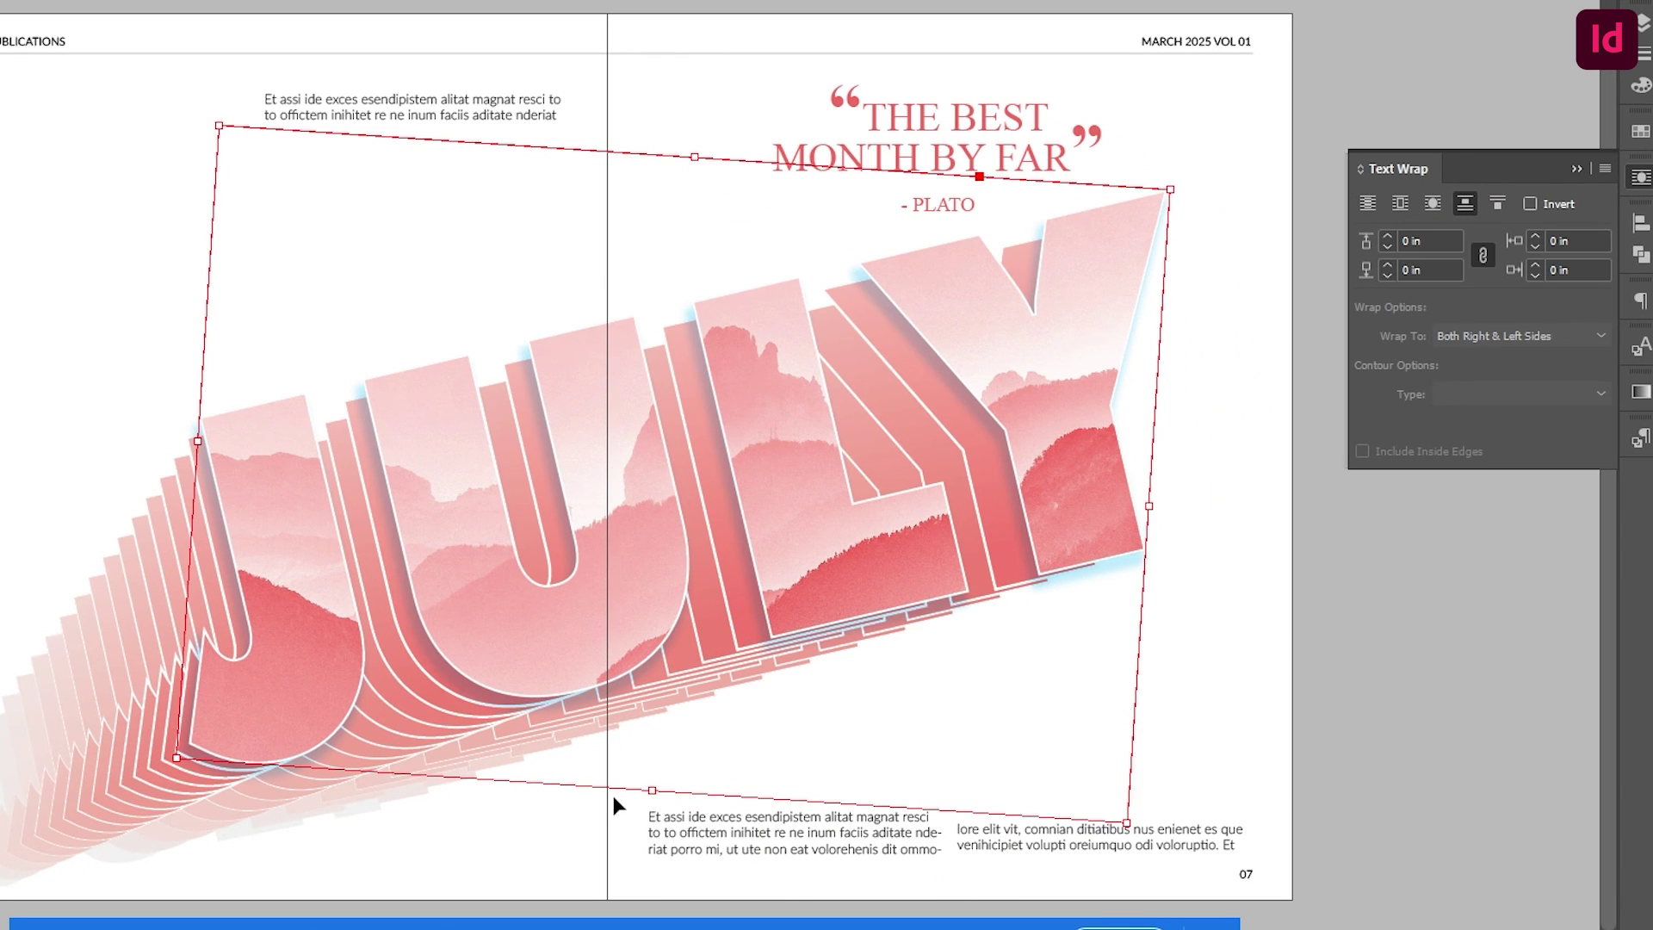
left_click(1369, 204)
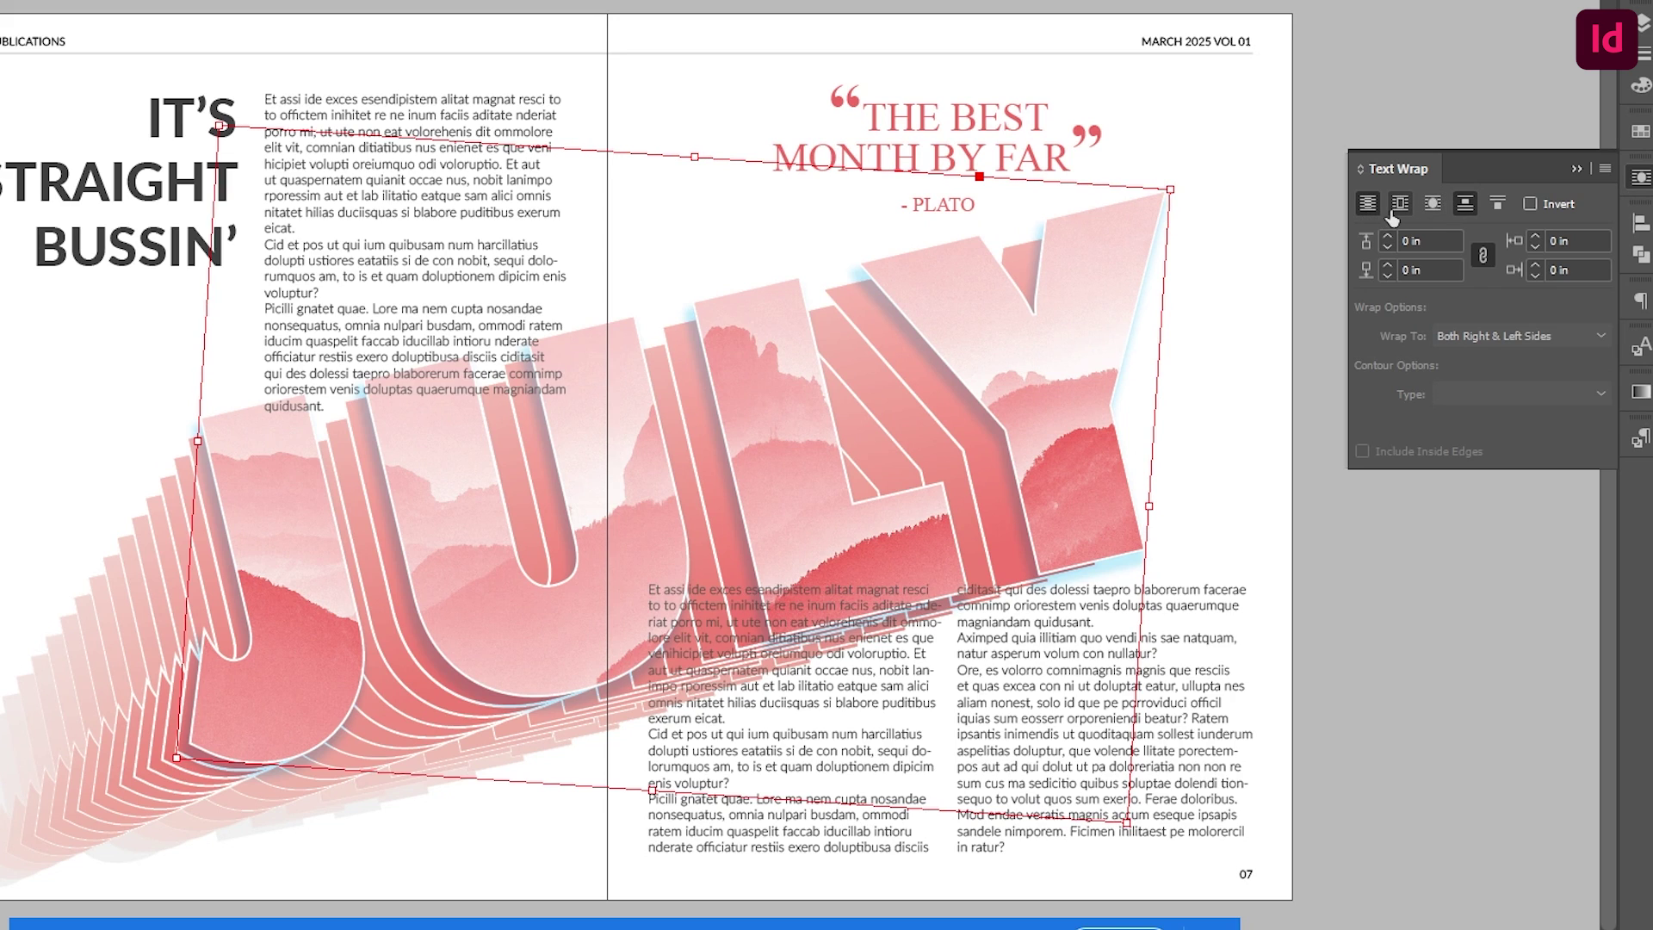
left_click(1400, 204)
left_click(1433, 204)
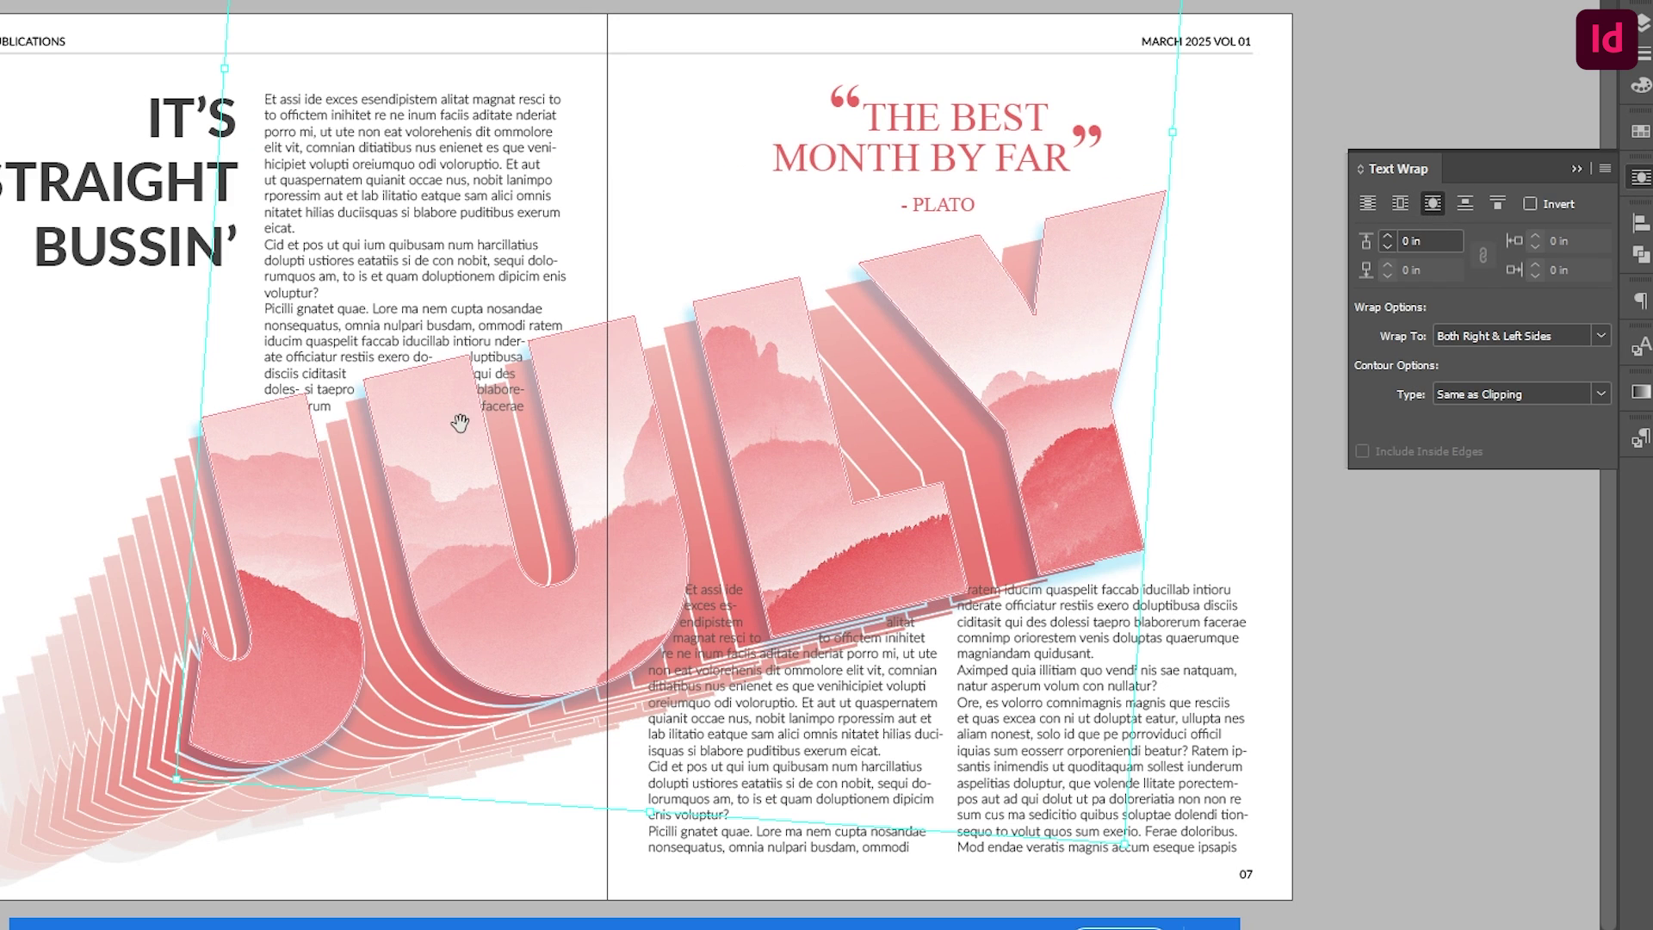
left_click(1465, 204)
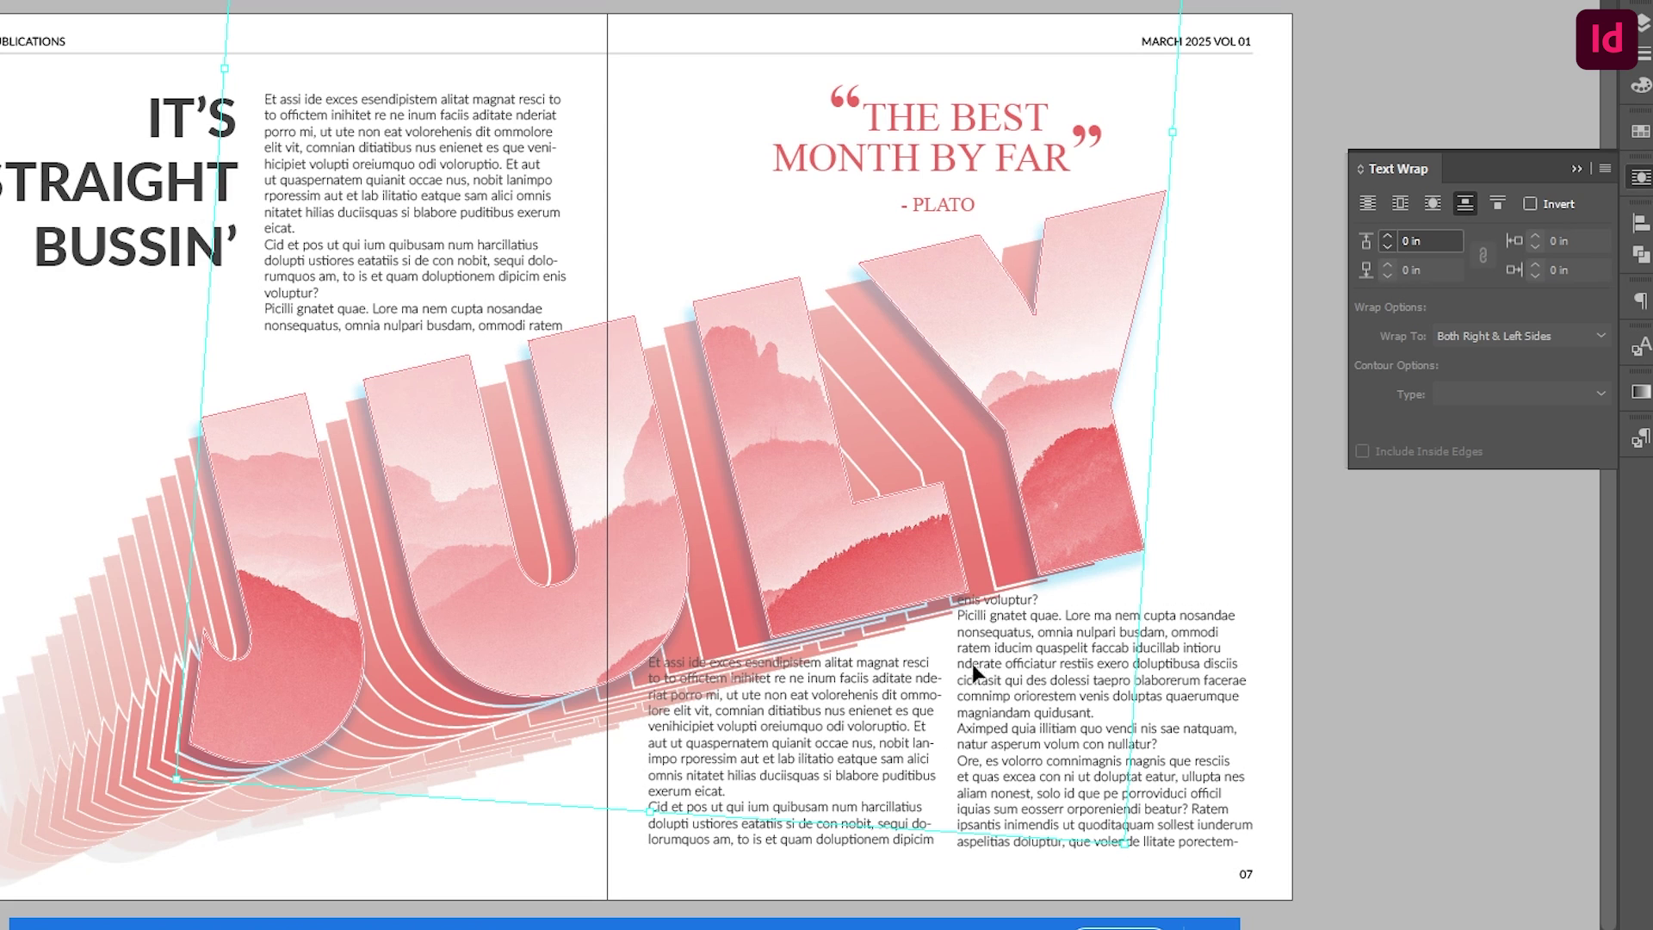
left_click(1382, 240)
left_click(1382, 239)
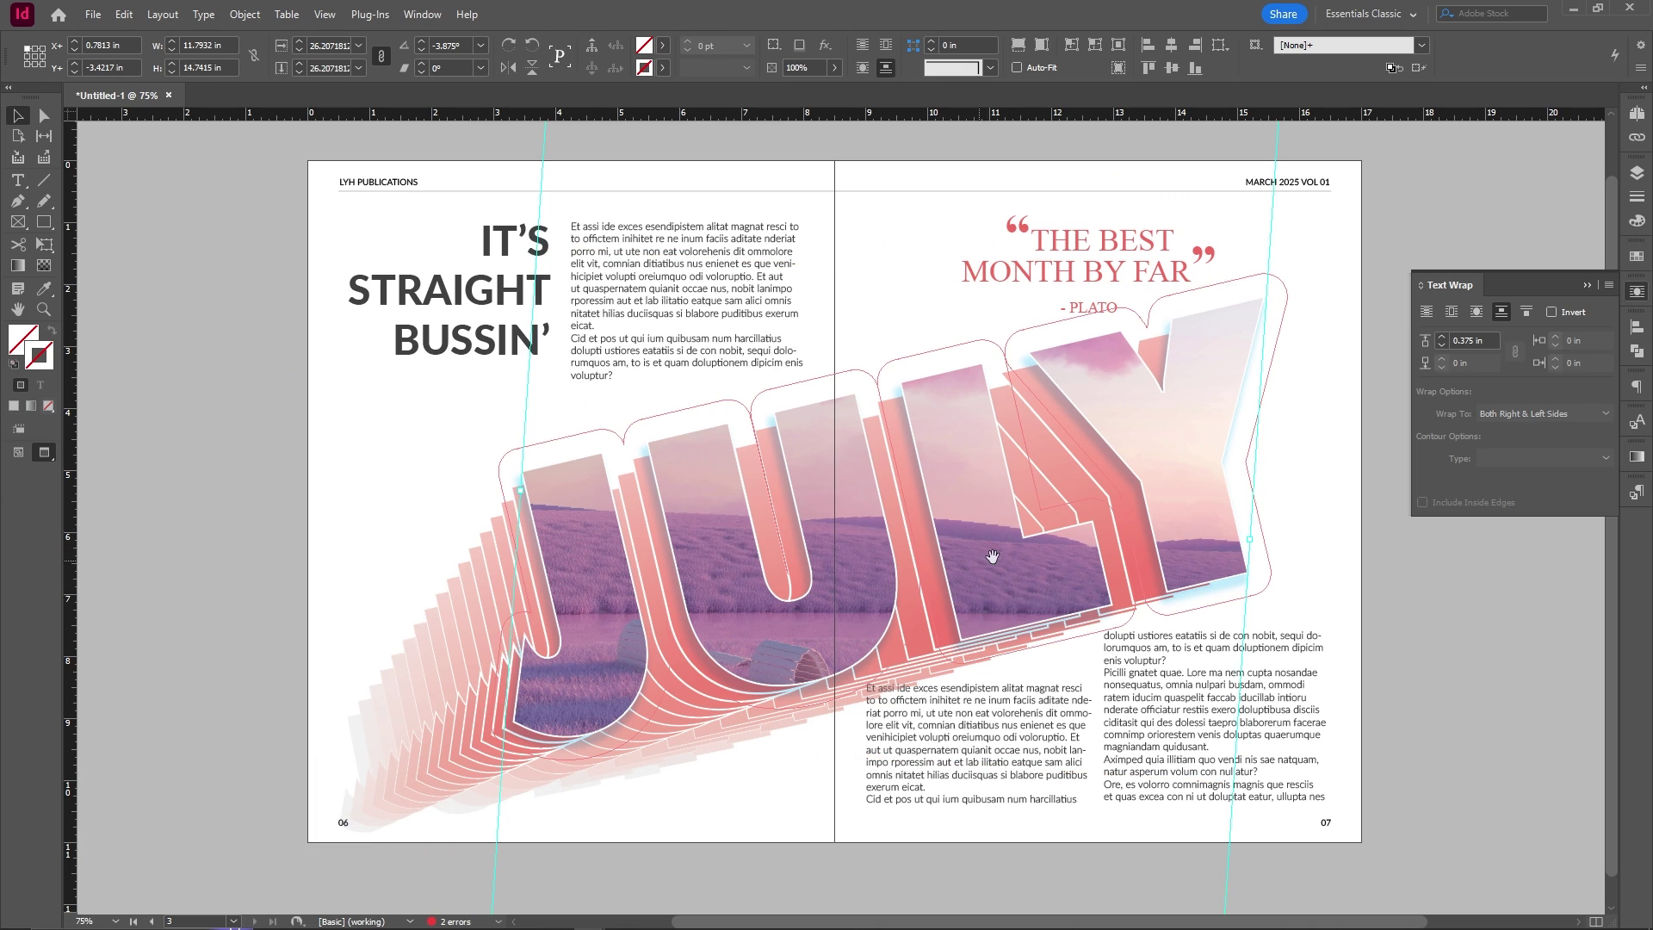
Step: Fit the black-and-white rocky cliffs photo proportionally inside the JULY letter frame
left_click(1358, 414)
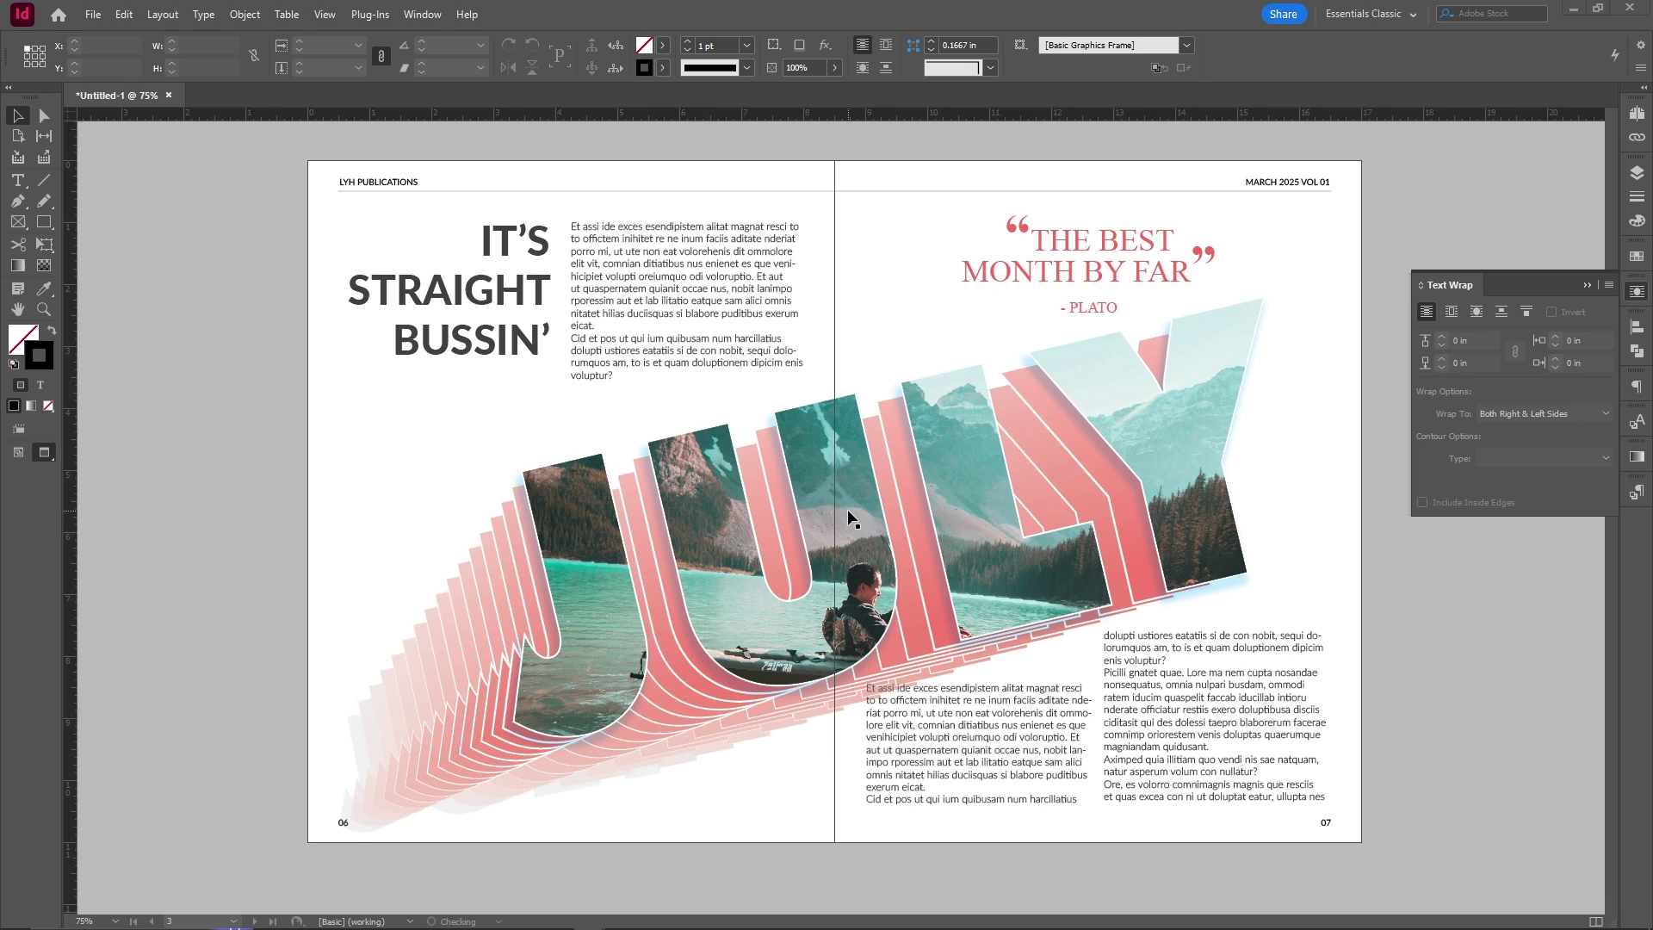
left_click(847, 508)
key("ctrl+shift+alt+c")
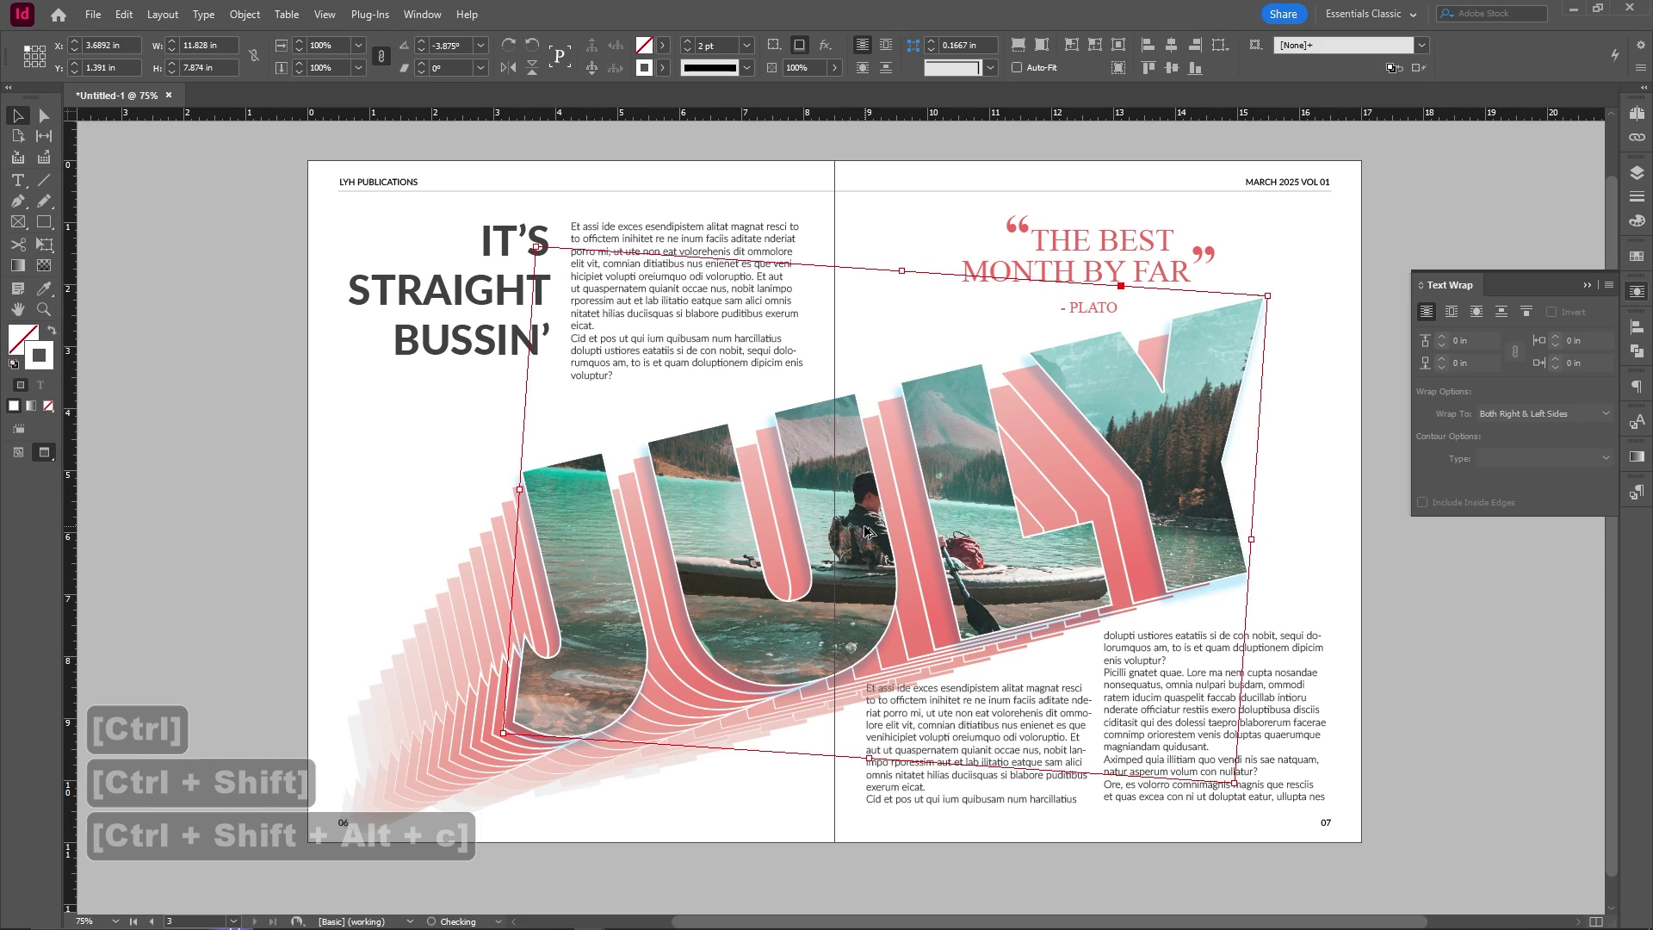
left_click(1331, 369)
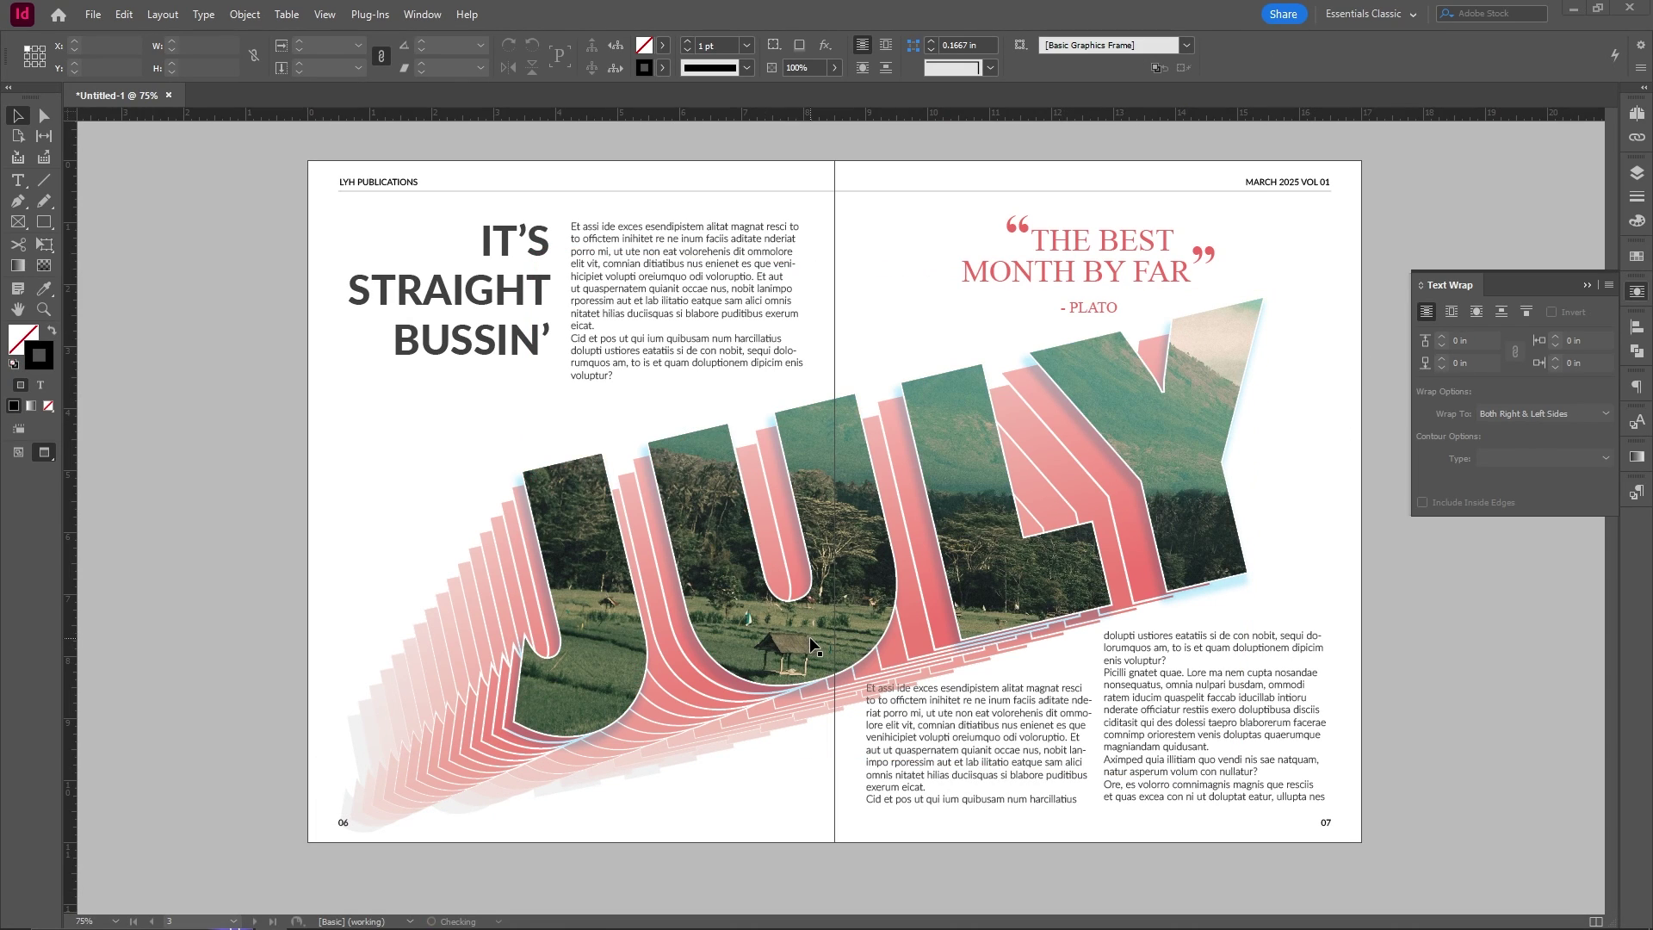
left_click(810, 637)
key("alt+Tab")
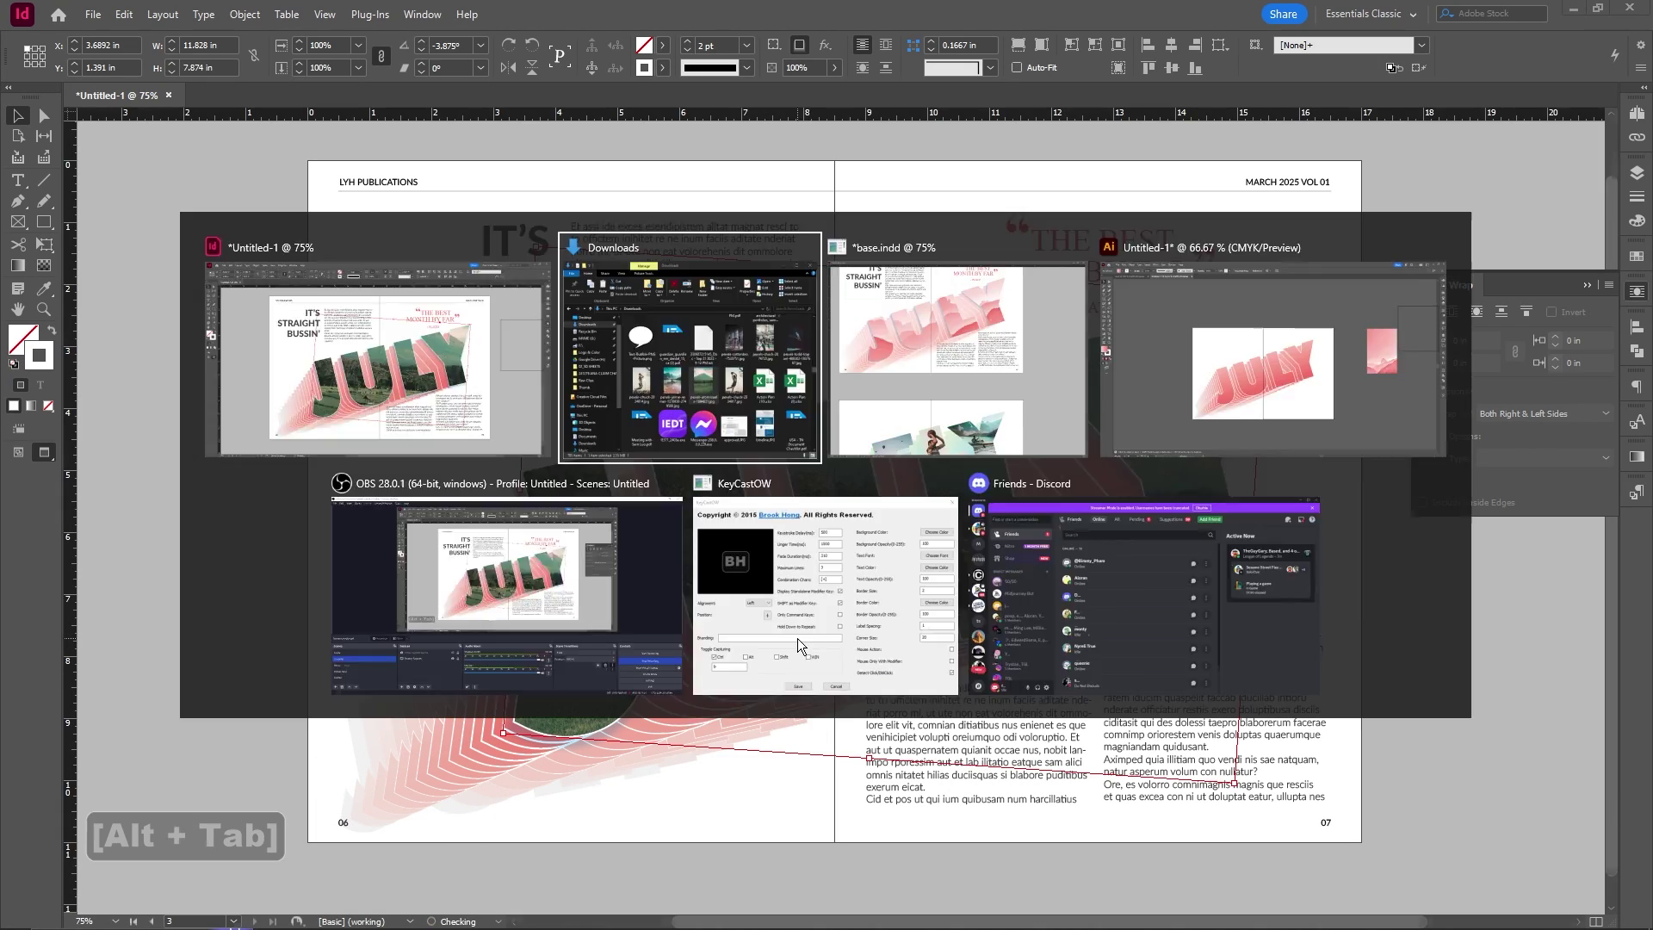
key("ctrl+shift+alt+c")
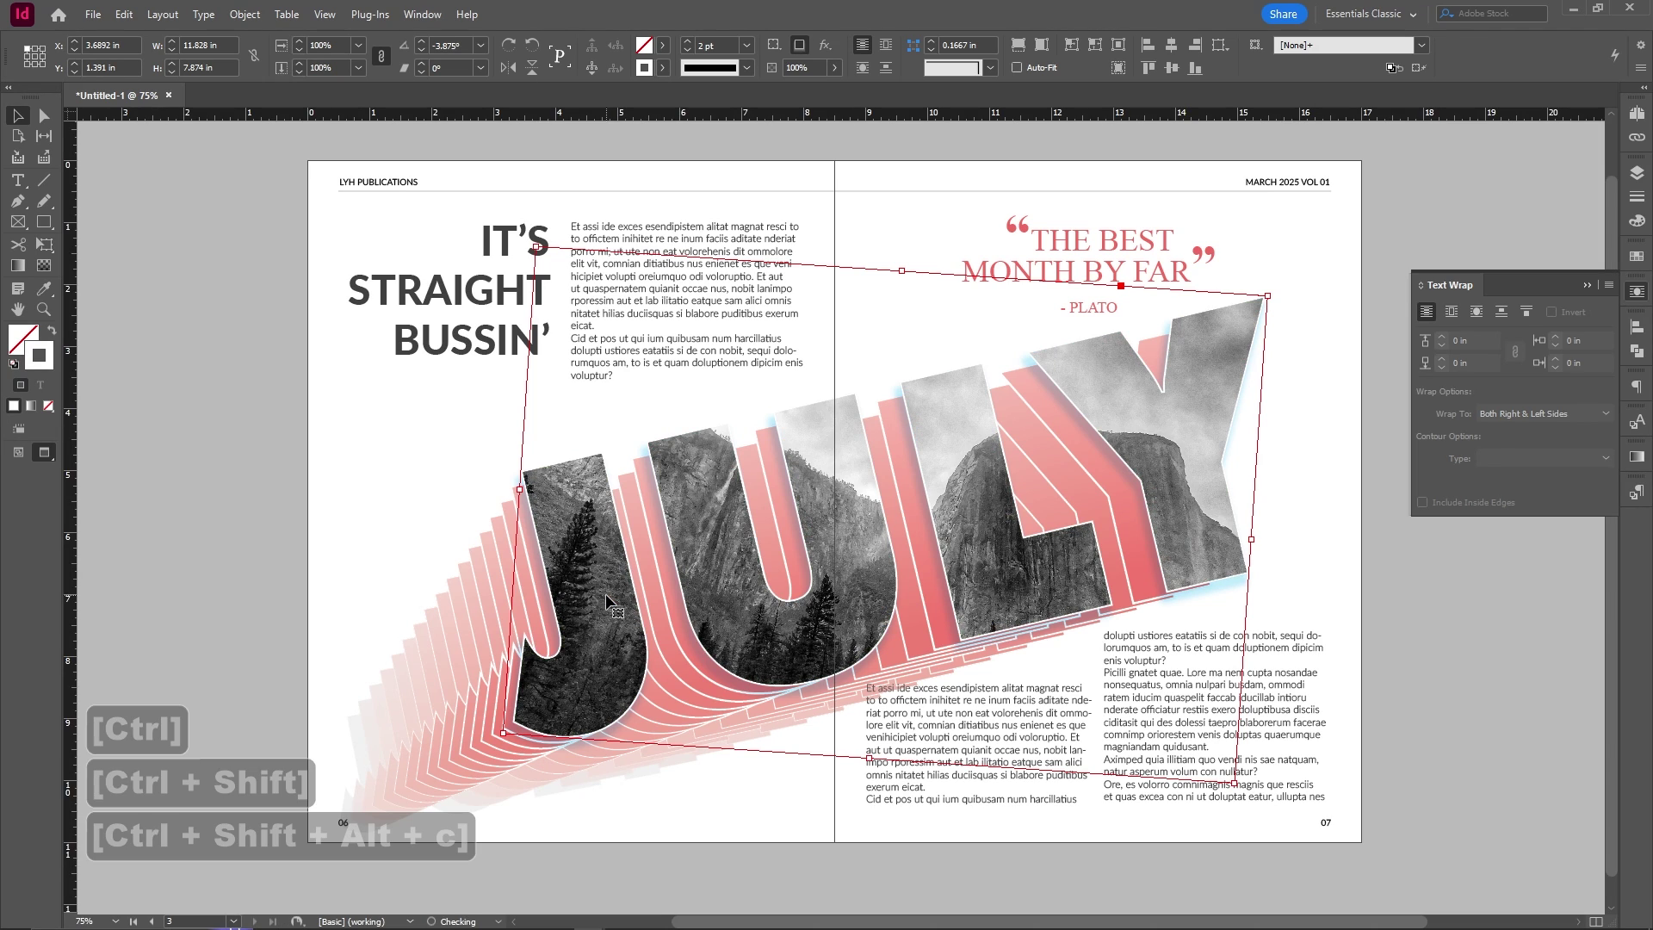
left_click(1381, 468)
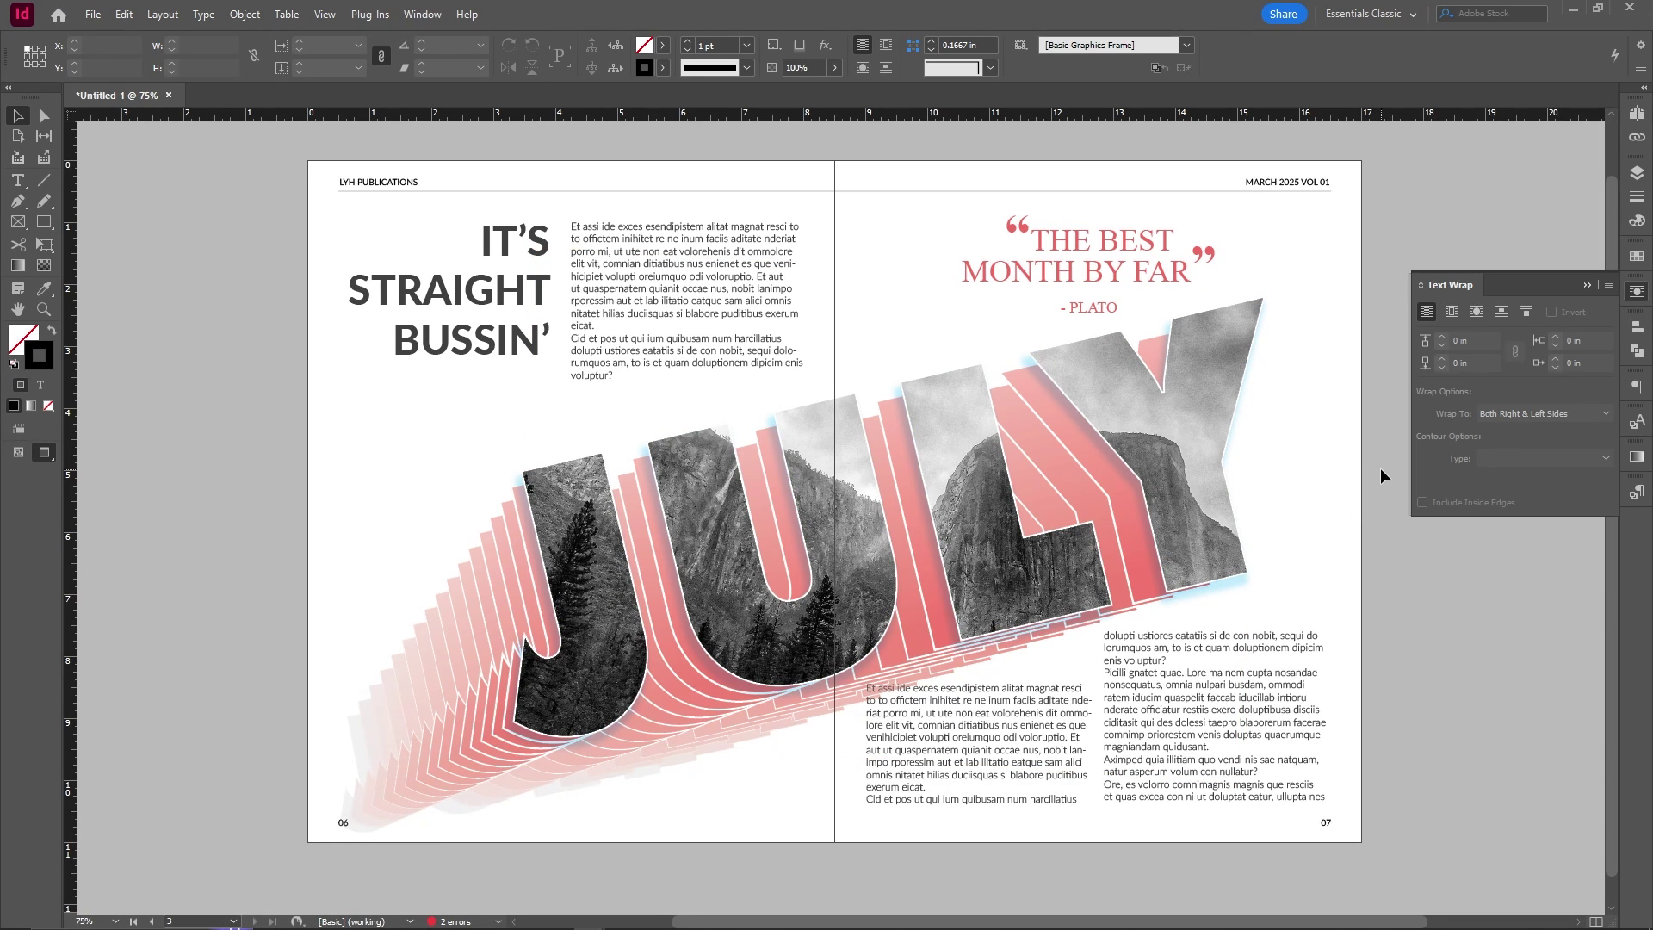